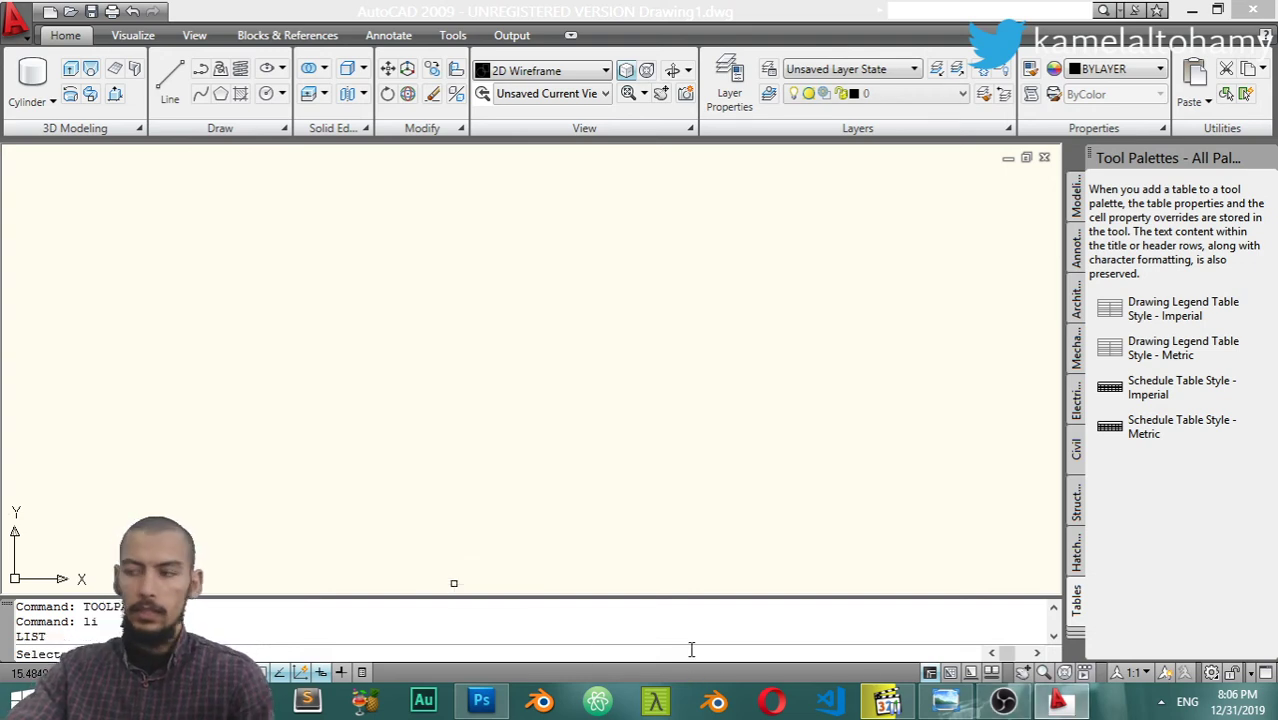
Finish the LIST command and switch to the 2D Drafting & Annotation workspace.
{"action": "key", "text": "Return"}
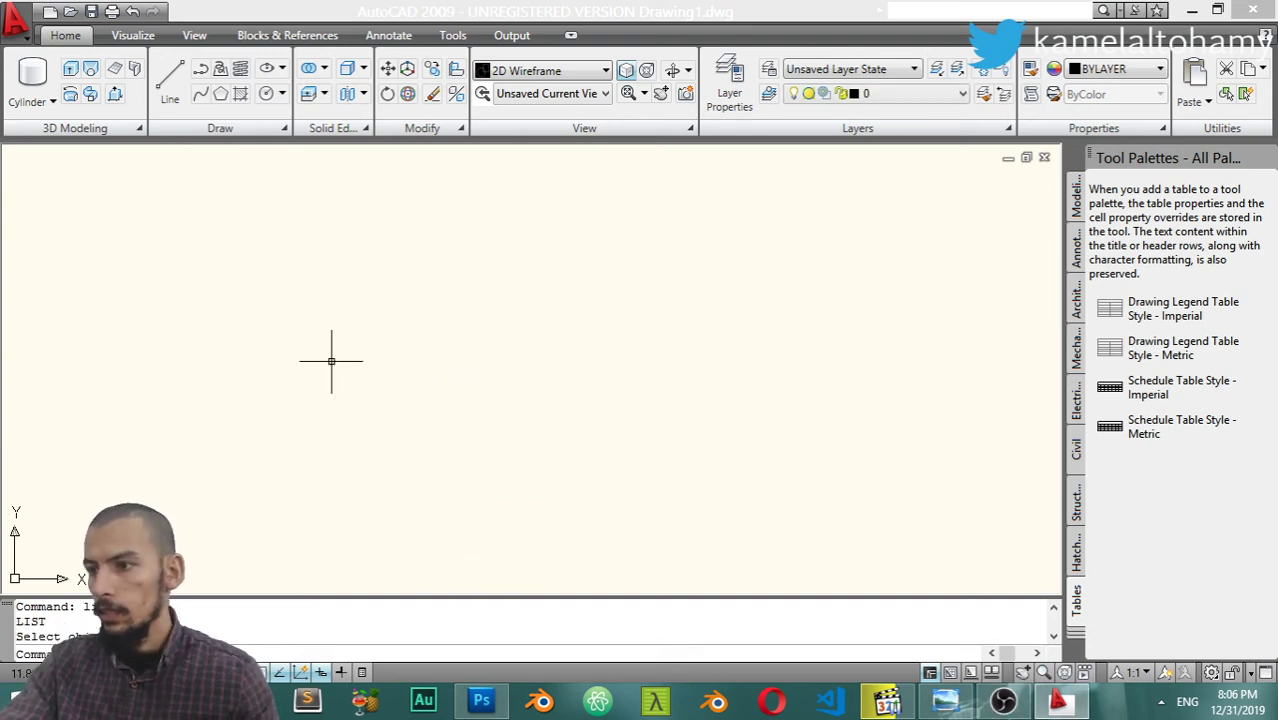
{"action": "type", "text": "line"}
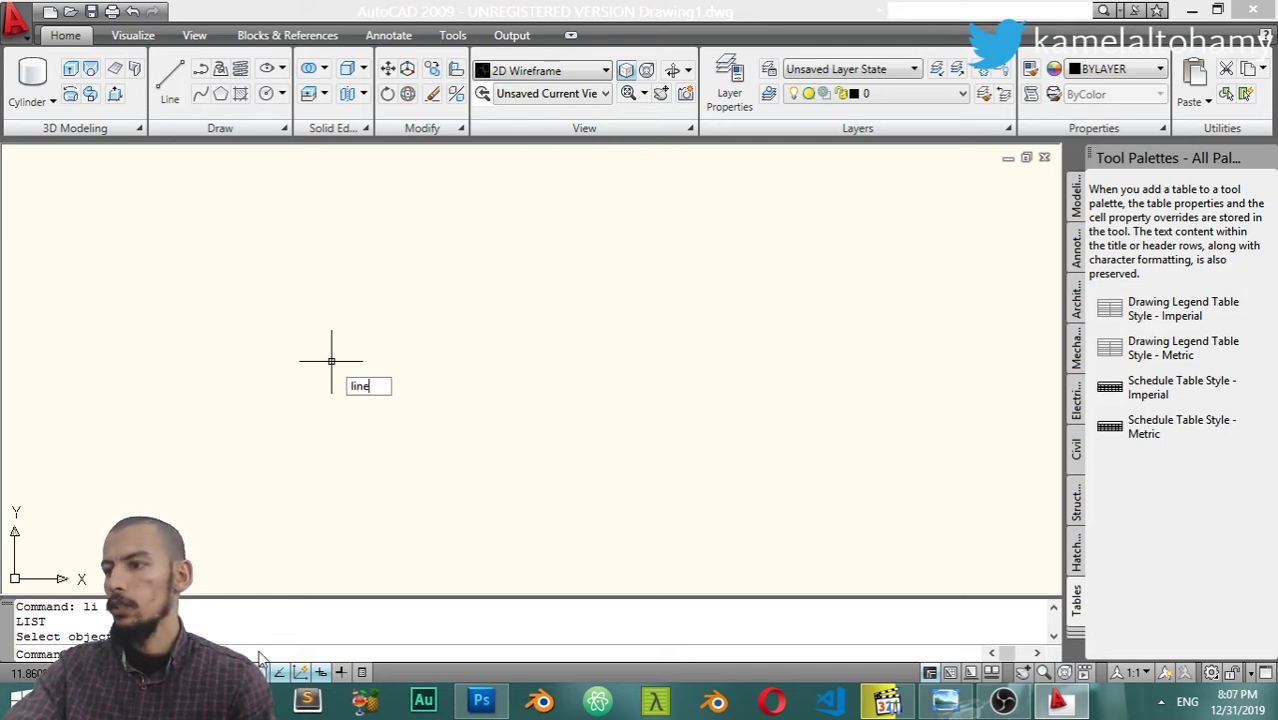
{"action": "left_click", "coordinate": [1211, 672]}
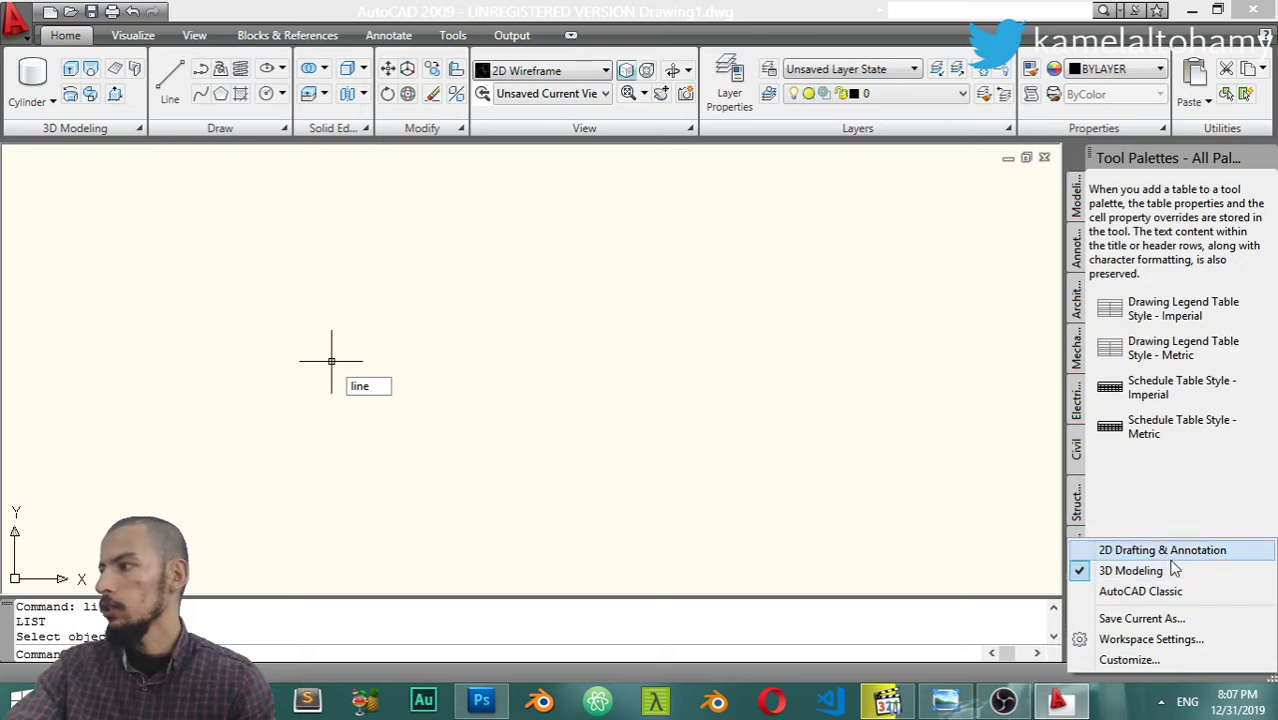
{"action": "left_click", "coordinate": [1163, 553]}
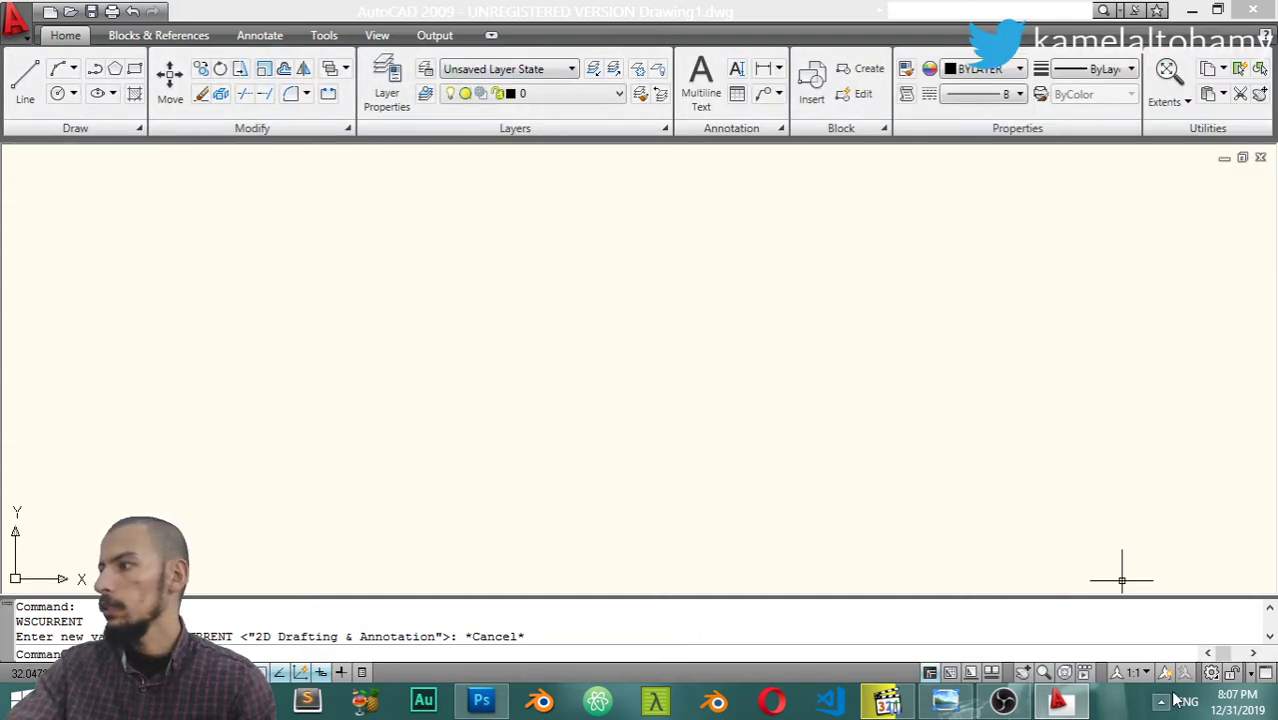
Switch to the AutoCAD Classic workspace and close the tool palettes.
{"action": "left_click", "coordinate": [1211, 674]}
{"action": "left_click", "coordinate": [1180, 586]}
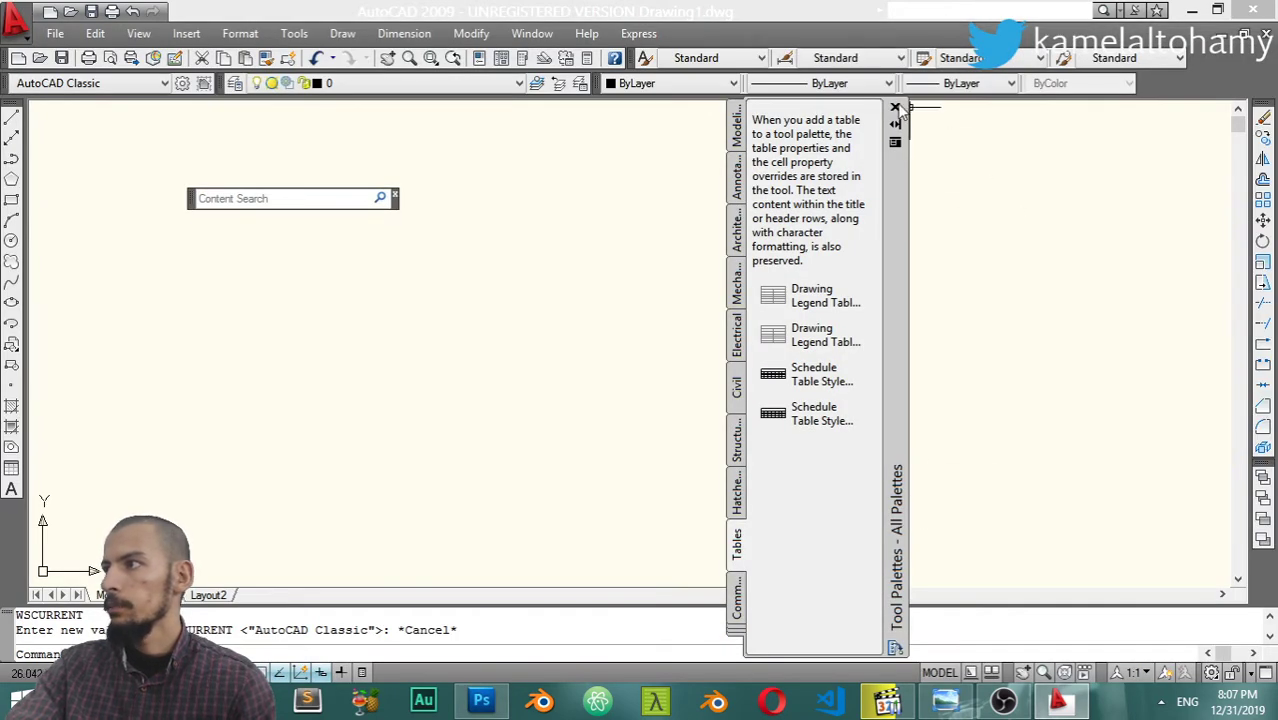
{"action": "left_click", "coordinate": [896, 108]}
{"action": "left_click", "coordinate": [330, 34]}
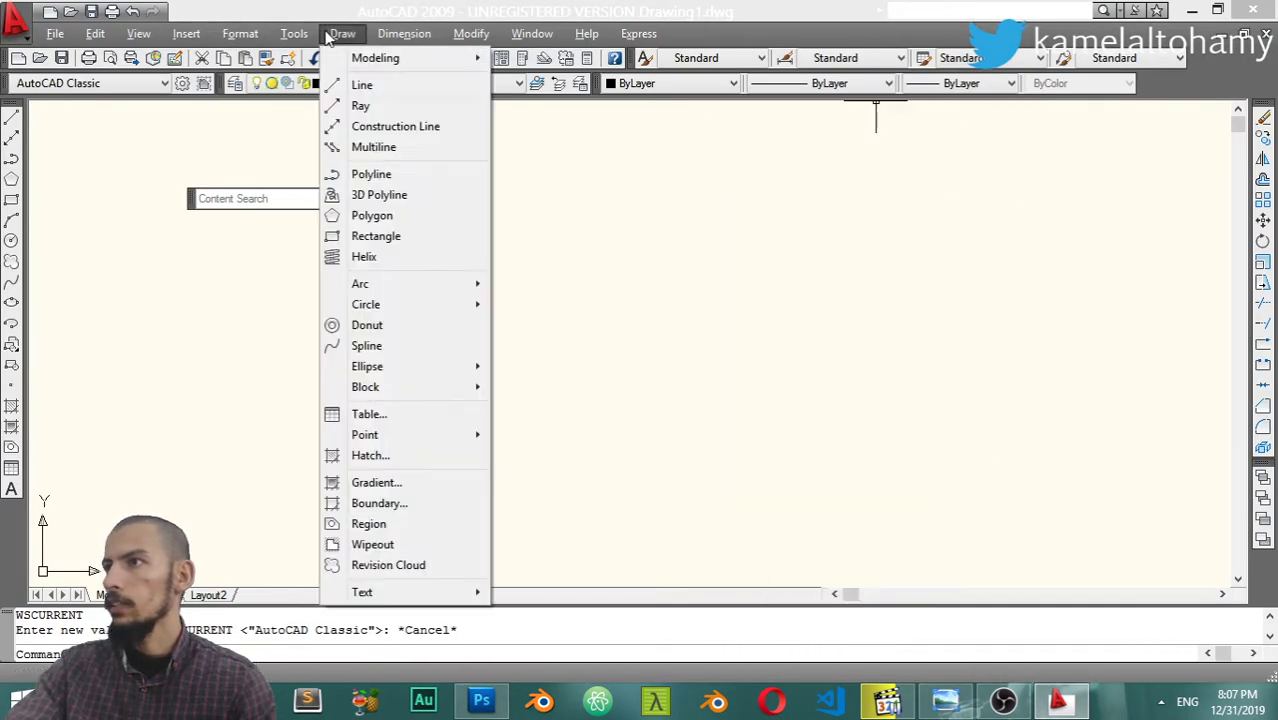
{"action": "left_click", "coordinate": [361, 85]}
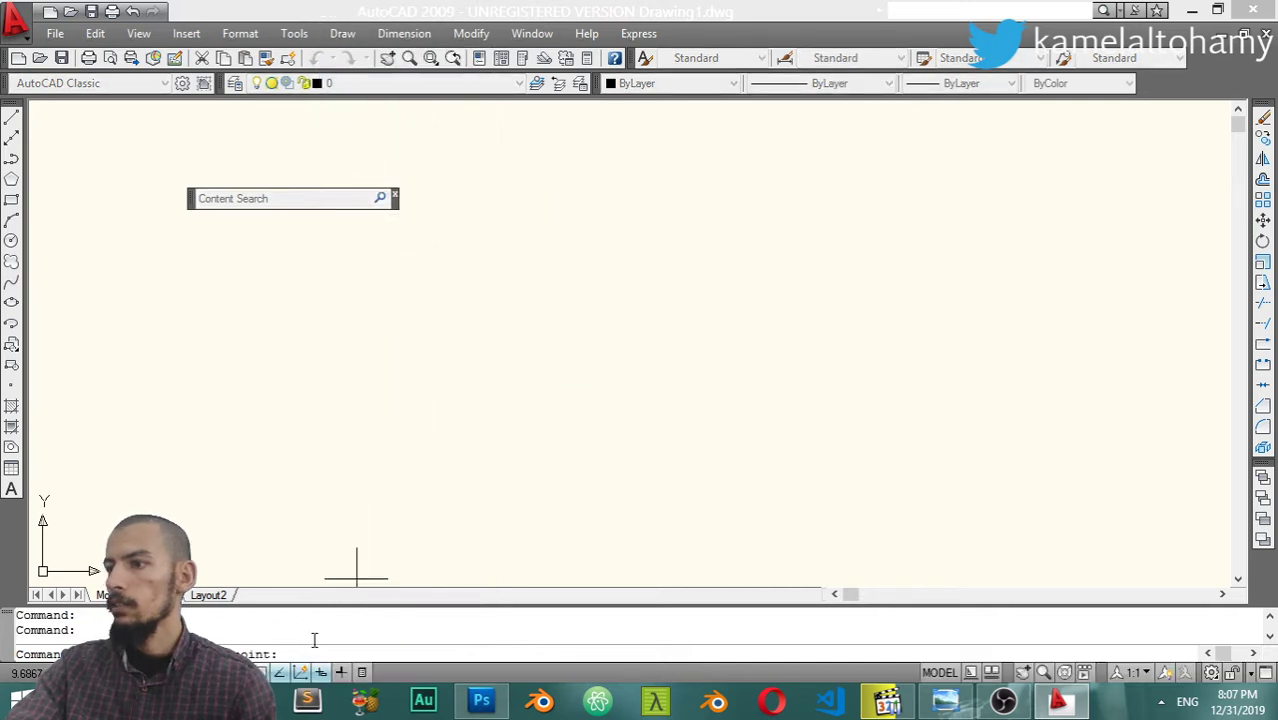
{"action": "type", "text": "0,0"}
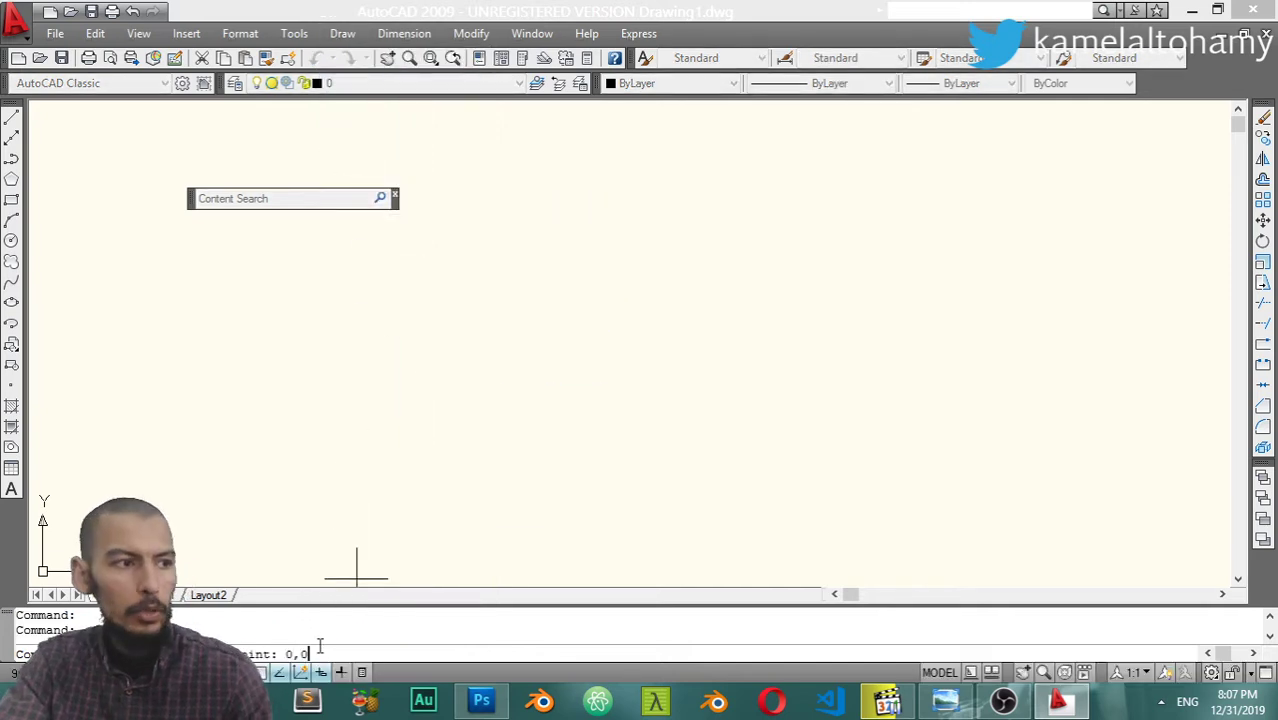
{"action": "key", "text": "Return"}
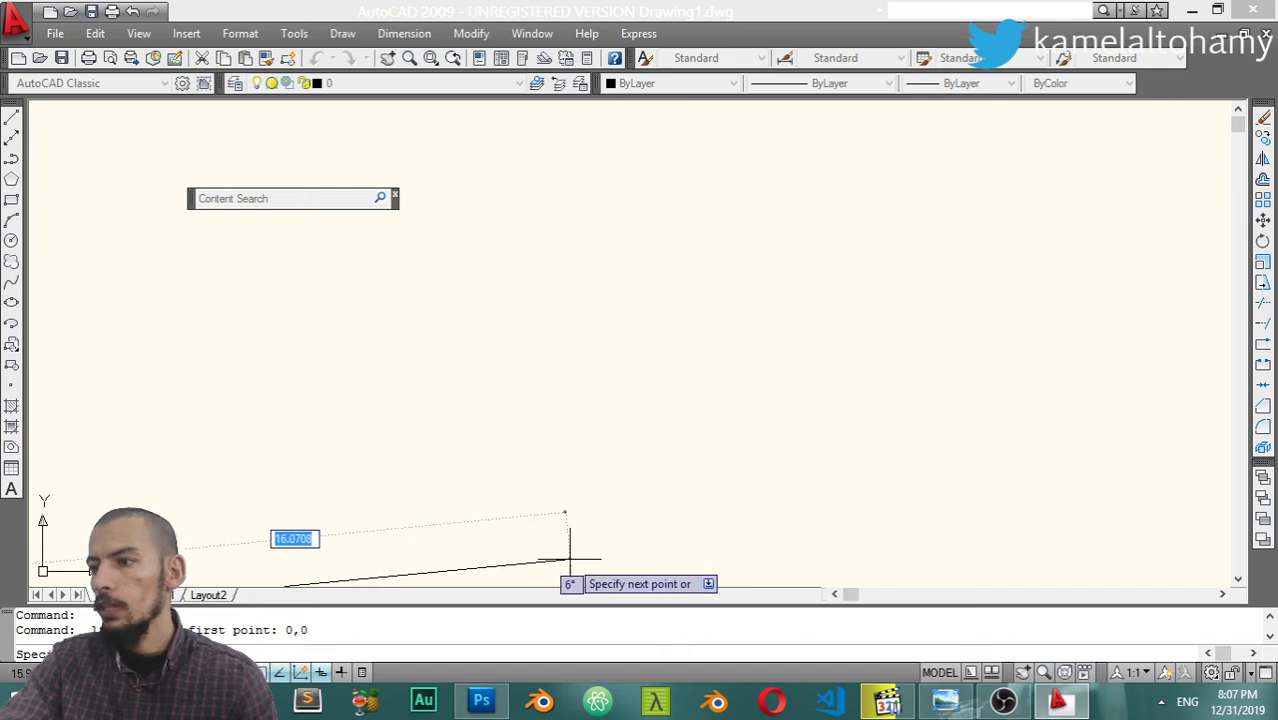
{"action": "type", "text": "00,0"}
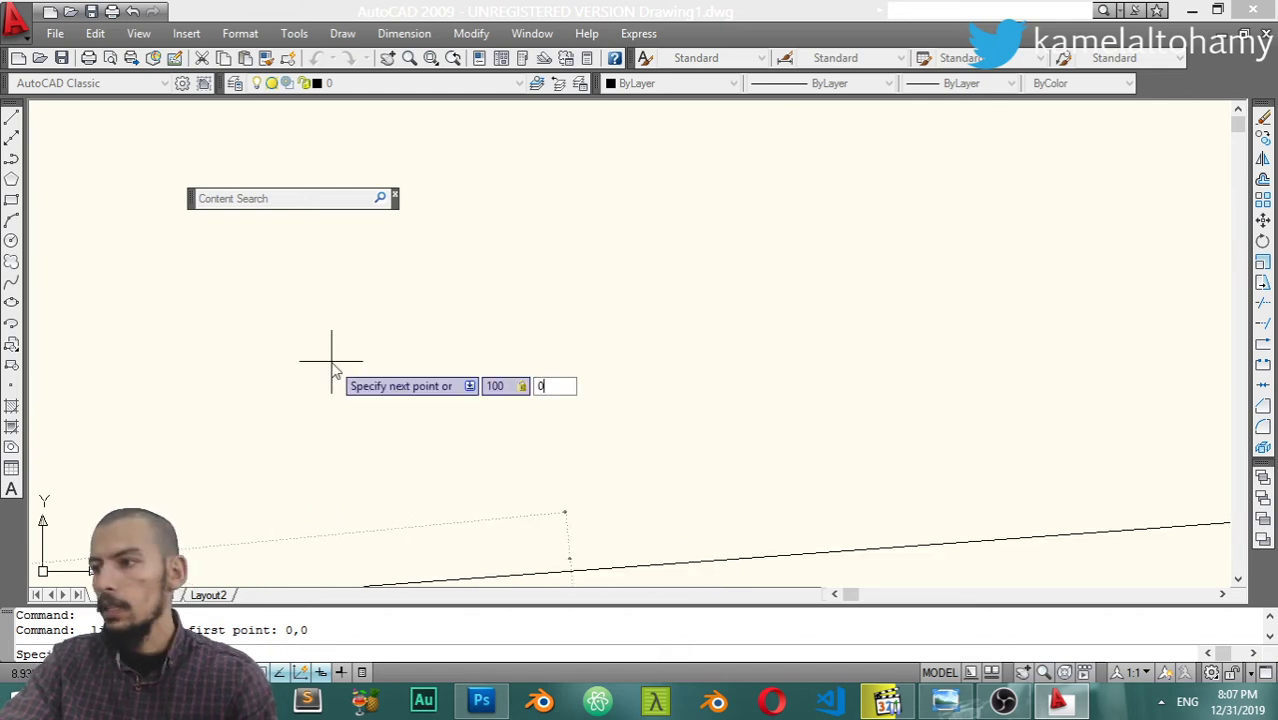
{"action": "key", "text": "Return"}
{"action": "key", "text": "Return"}
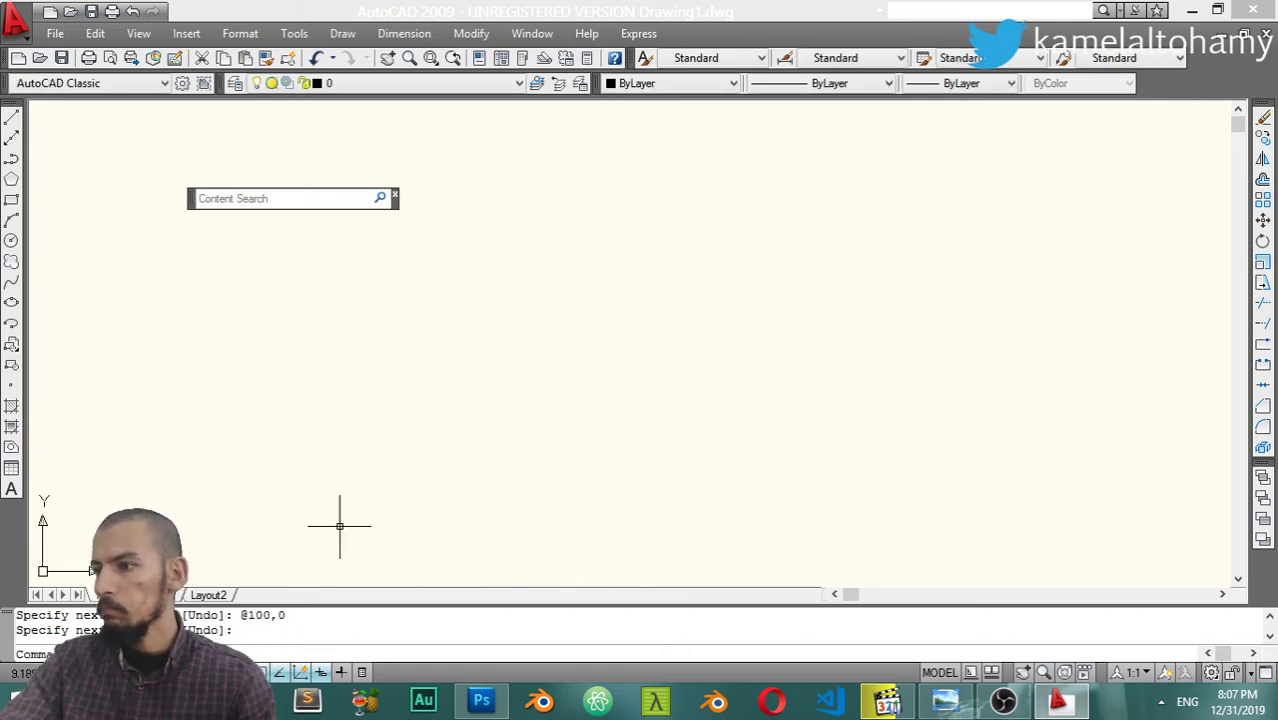
{"action": "type", "text": "z"}
{"action": "key", "text": "Return"}
{"action": "type", "text": "e"}
{"action": "key", "text": "Return"}
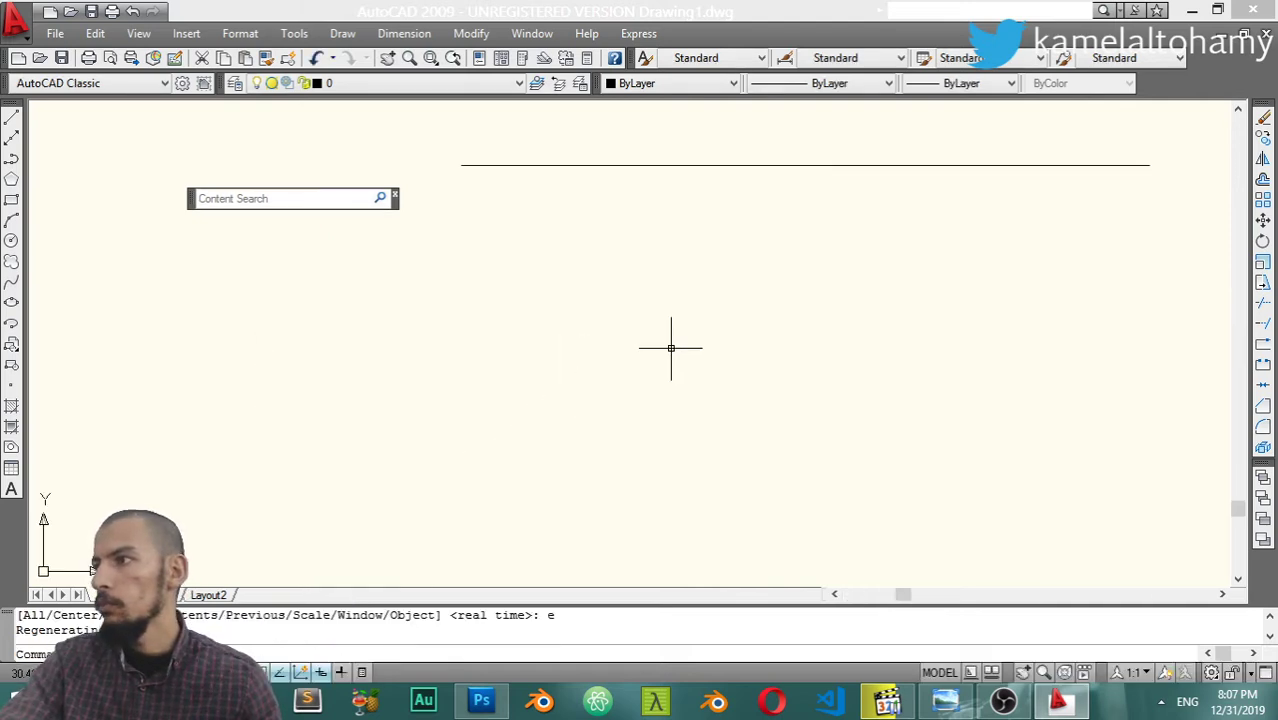
{"action": "middle_click_drag", "start_coordinate": [673, 345], "coordinate": [548, 468]}
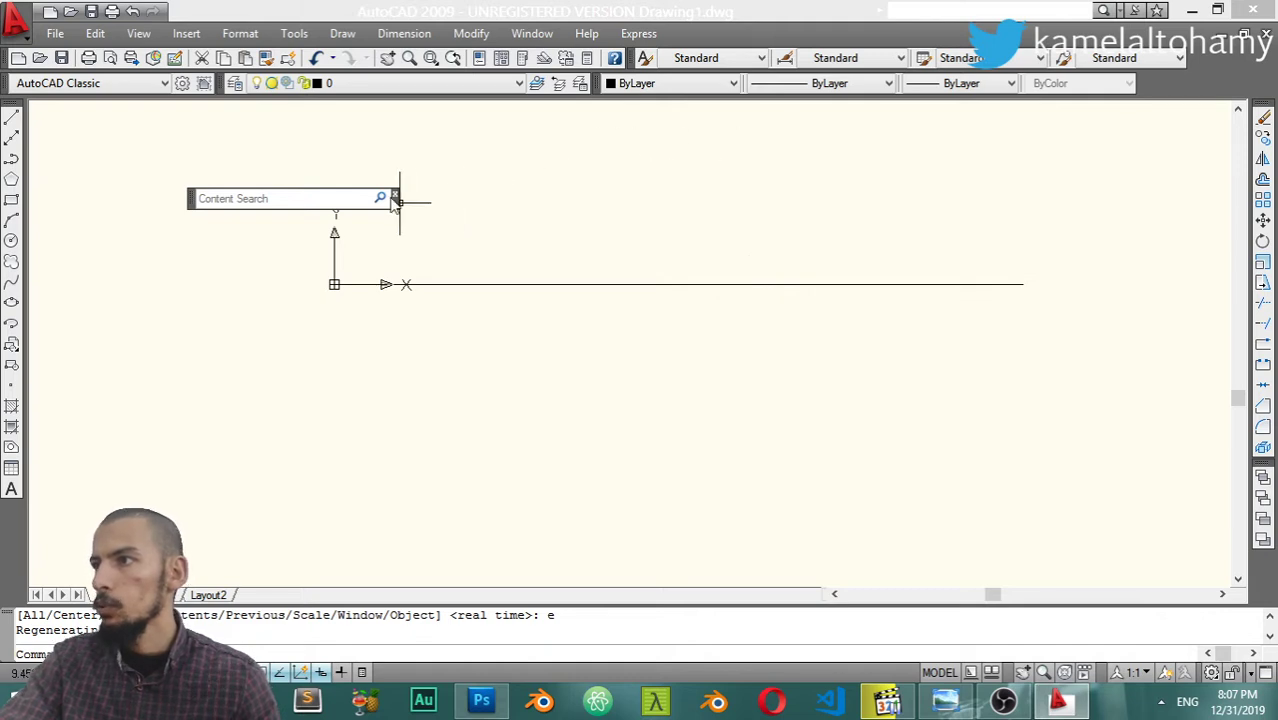
{"action": "mouse_move", "coordinate": [705, 427]}
{"action": "middle_mouse_down"}
{"action": "mouse_move", "coordinate": [628, 402]}
{"action": "mouse_move", "coordinate": [562, 357]}
{"action": "mouse_move", "coordinate": [534, 388]}
{"action": "mouse_move", "coordinate": [712, 387]}
{"action": "mouse_move", "coordinate": [716, 442]}
{"action": "mouse_move", "coordinate": [824, 348]}
{"action": "mouse_move", "coordinate": [704, 435]}
{"action": "middle_mouse_up"}
{"action": "scroll", "coordinate": [632, 321], "scroll_direction": "down", "scroll_amount": 2}
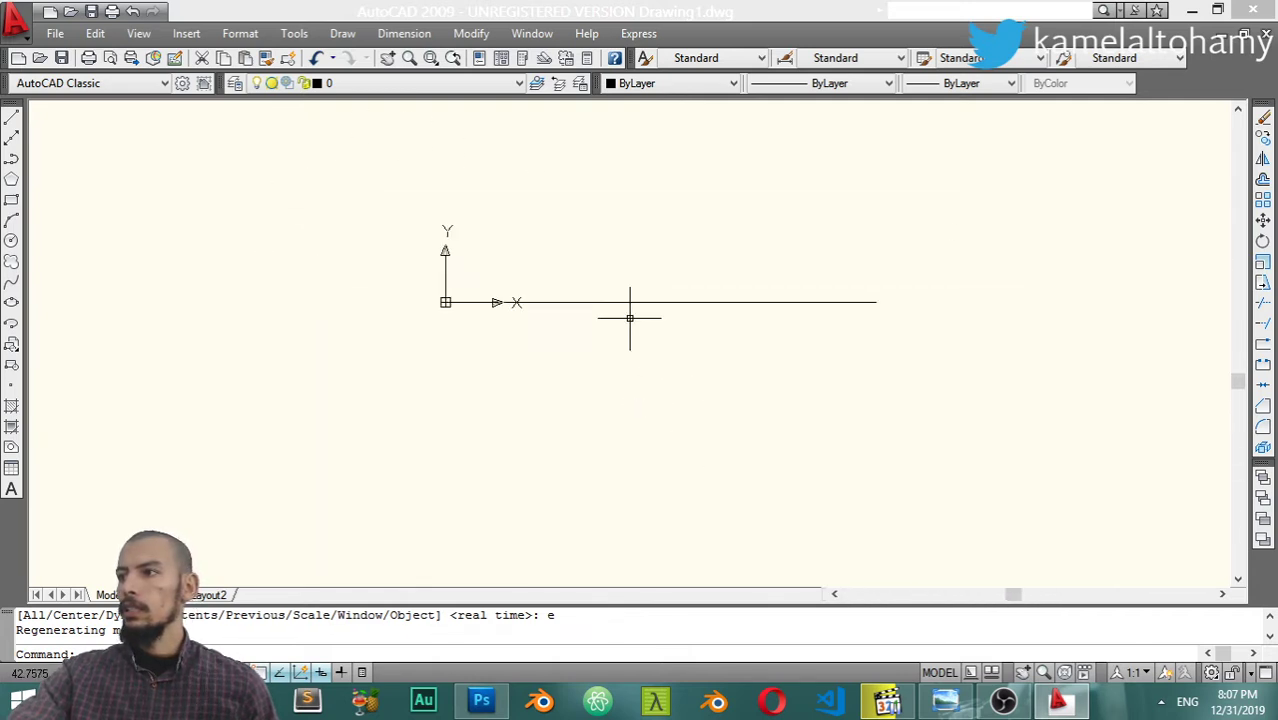
{"action": "scroll", "coordinate": [631, 320], "scroll_direction": "up", "scroll_amount": 6}
{"action": "scroll", "coordinate": [631, 320], "scroll_direction": "down", "scroll_amount": 6}
{"action": "scroll", "coordinate": [630, 318], "scroll_direction": "up", "scroll_amount": 3}
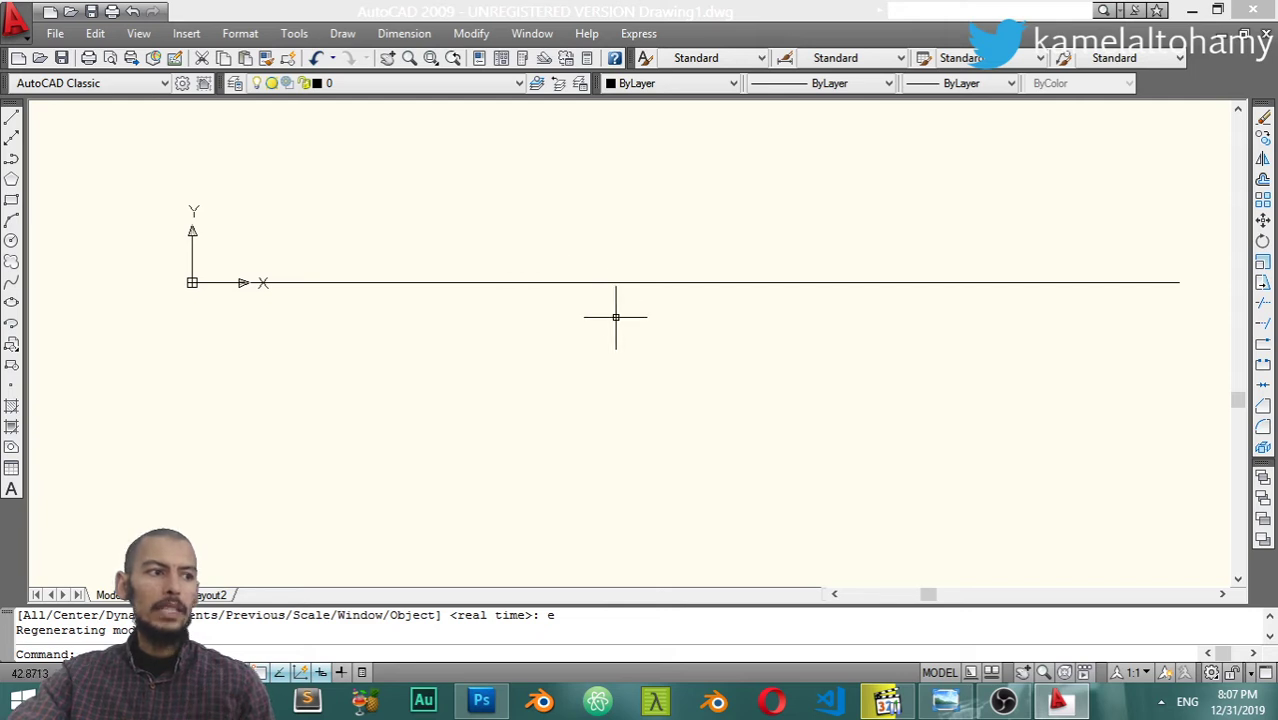
{"action": "scroll", "coordinate": [686, 282], "scroll_direction": "down", "scroll_amount": 2}
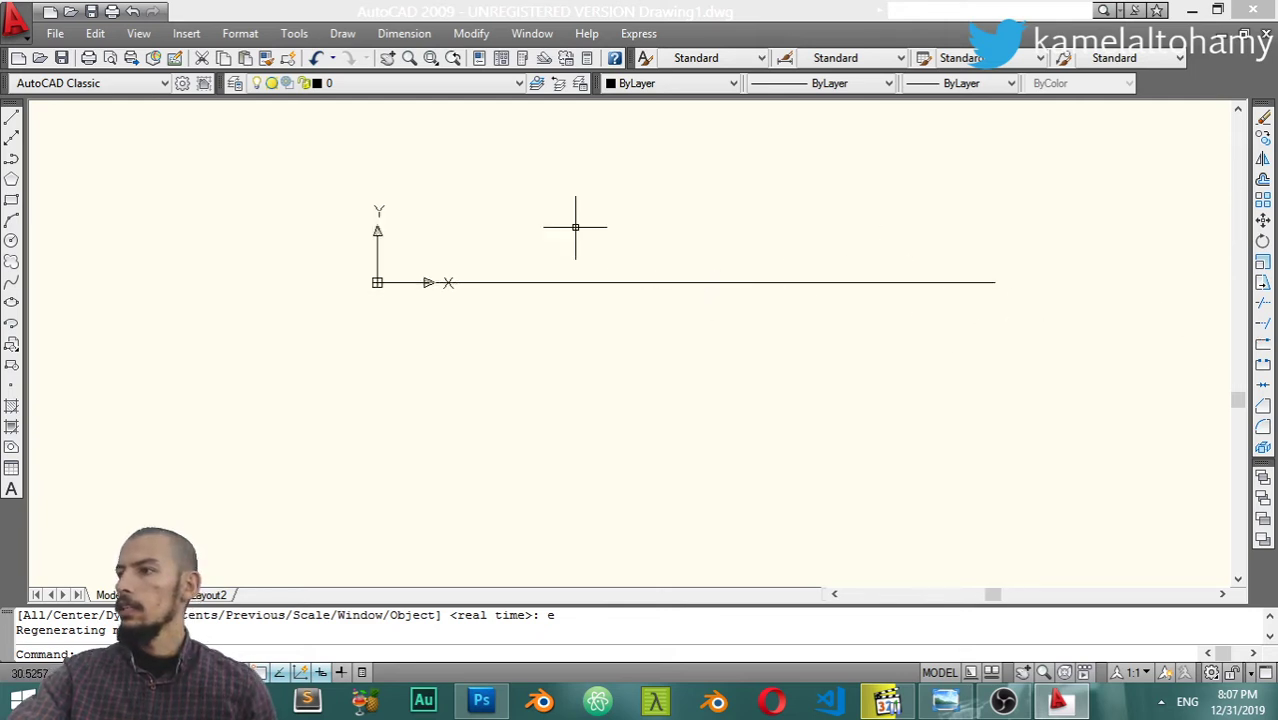
{"action": "scroll", "coordinate": [490, 250], "scroll_direction": "down", "scroll_amount": 2}
{"action": "scroll", "coordinate": [499, 260], "scroll_direction": "up", "scroll_amount": 4}
{"action": "middle_click_drag", "start_coordinate": [499, 260], "coordinate": [451, 300]}
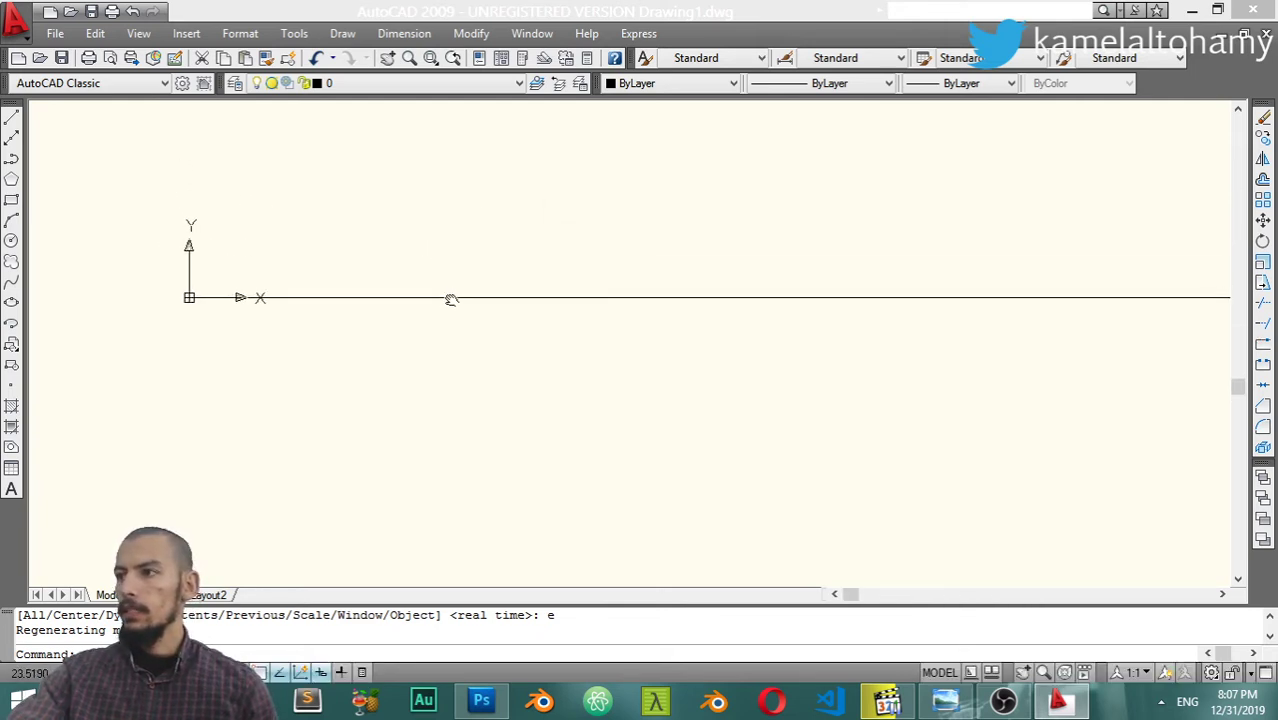
{"action": "mouse_move", "coordinate": [528, 287]}
{"action": "middle_mouse_down"}
{"action": "mouse_move", "coordinate": [397, 260]}
{"action": "mouse_move", "coordinate": [479, 322]}
{"action": "middle_mouse_up"}
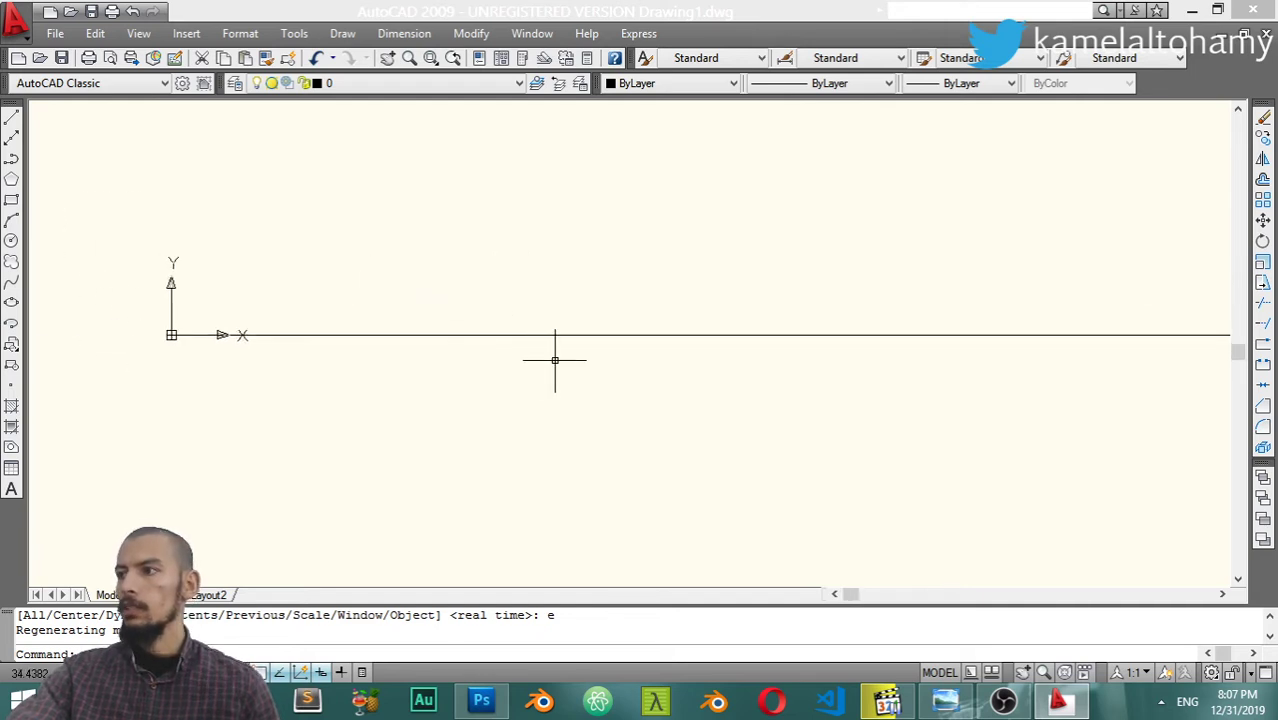
Switch to the 3D Modeling workspace and orbit the view around the line.
{"action": "left_click", "coordinate": [1210, 673]}
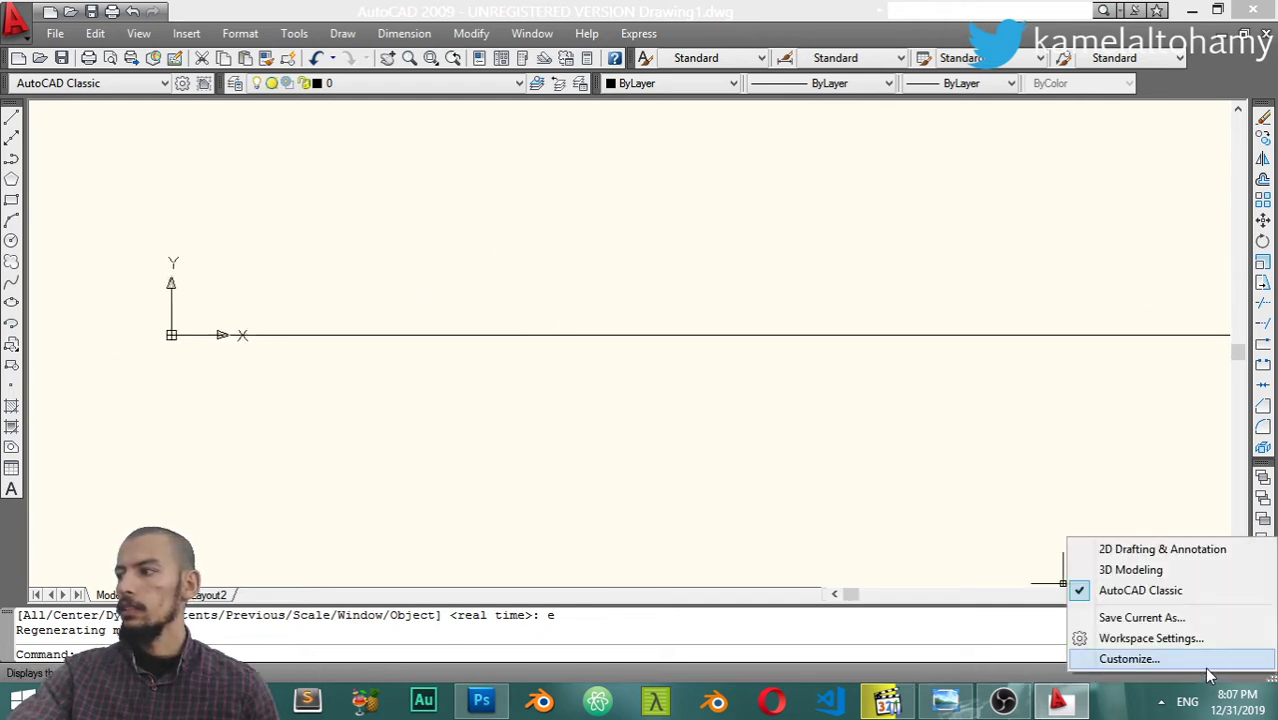
{"action": "left_click", "coordinate": [1150, 570]}
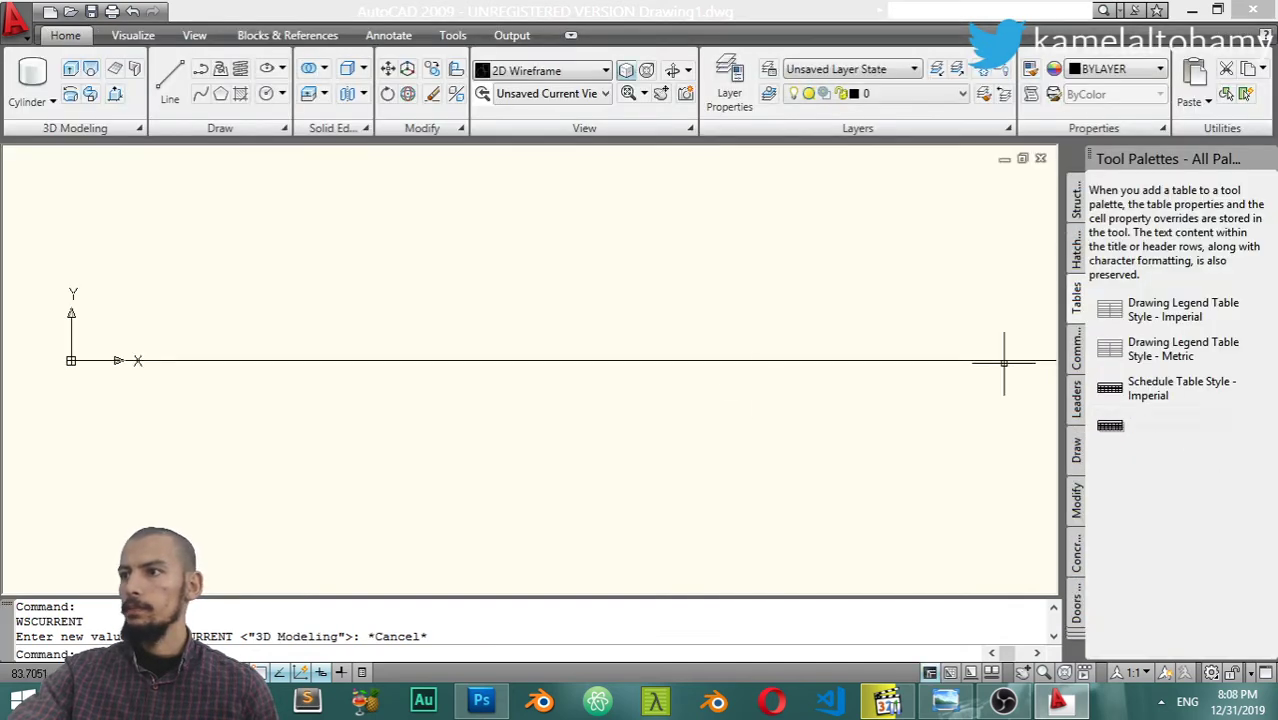
{"action": "mouse_move", "coordinate": [593, 330]}
{"action": "middle_mouse_down", "text": "shift"}
{"action": "mouse_move", "coordinate": [570, 328]}
{"action": "mouse_move", "coordinate": [553, 348]}
{"action": "mouse_move", "coordinate": [645, 310]}
{"action": "middle_mouse_up", "text": "shift"}
{"action": "scroll", "coordinate": [645, 310], "scroll_direction": "down", "scroll_amount": 3}
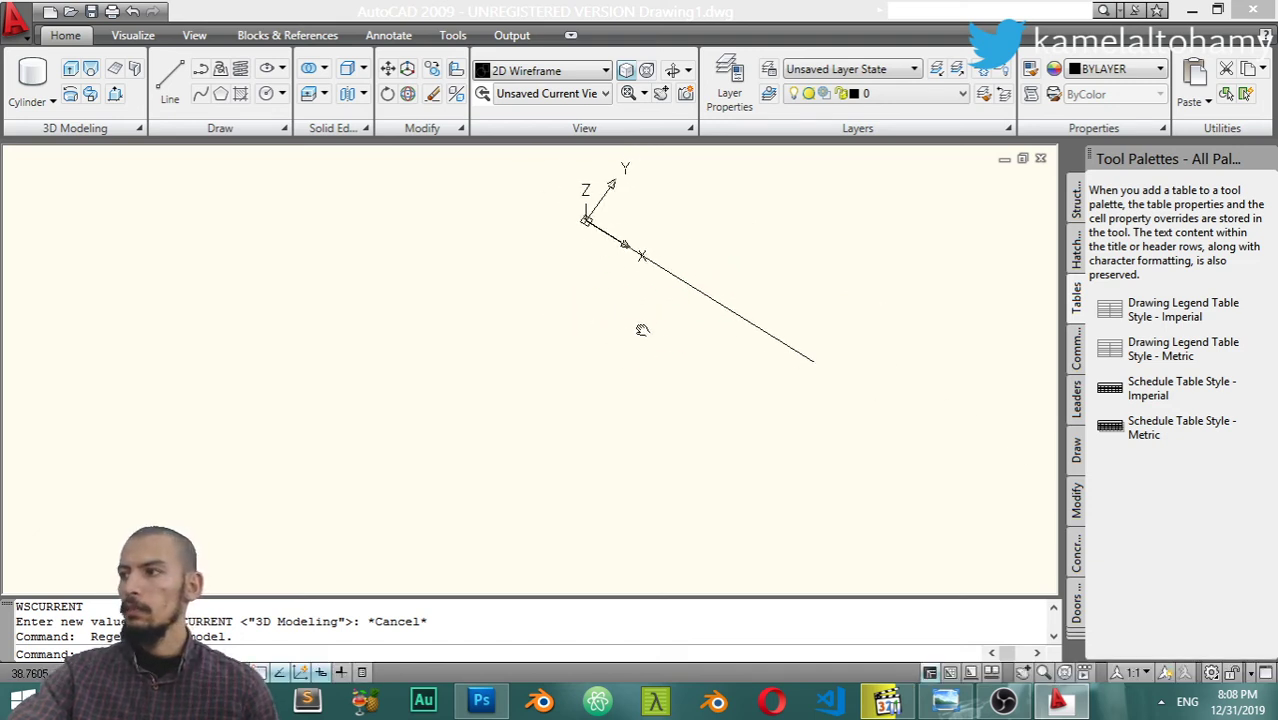
{"action": "mouse_move", "coordinate": [642, 328]}
{"action": "middle_mouse_down"}
{"action": "mouse_move", "coordinate": [628, 280]}
{"action": "mouse_move", "coordinate": [496, 347]}
{"action": "middle_mouse_up"}
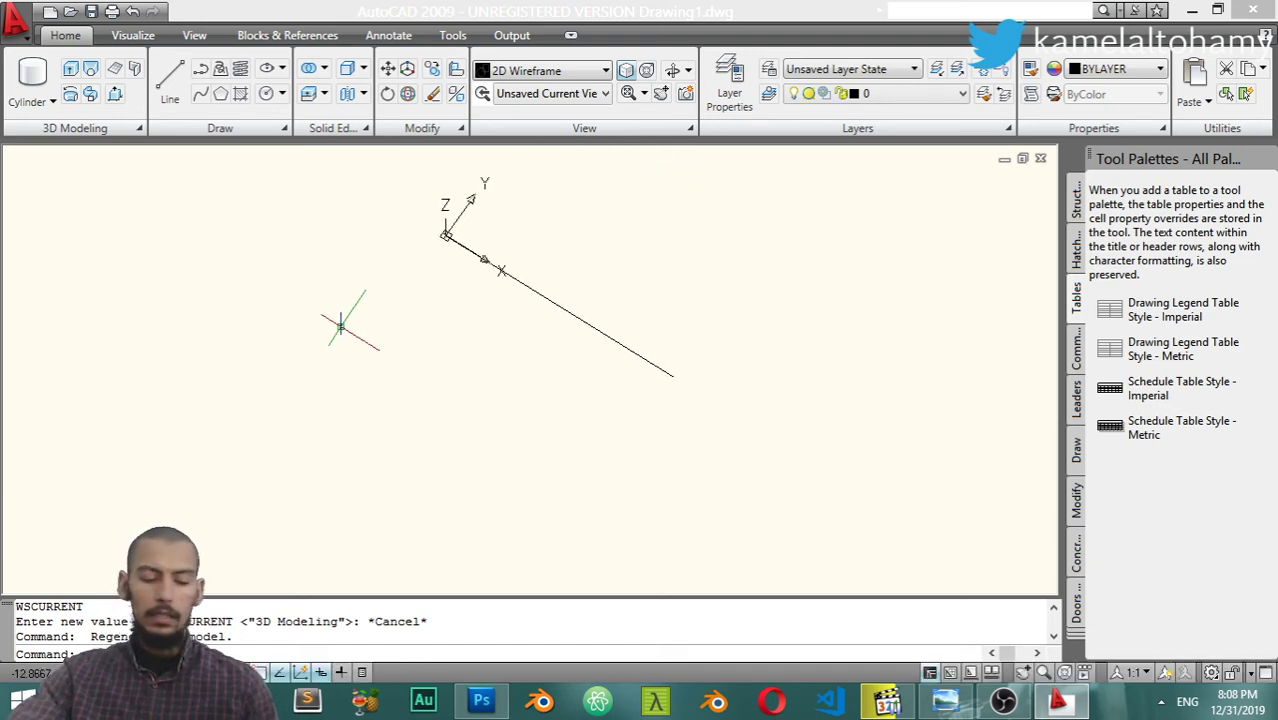
{"action": "mouse_move", "coordinate": [415, 403]}
{"action": "middle_mouse_down", "text": "shift"}
{"action": "mouse_move", "coordinate": [448, 374]}
{"action": "mouse_move", "coordinate": [633, 317]}
{"action": "mouse_move", "coordinate": [419, 270]}
{"action": "mouse_move", "coordinate": [150, 560]}
{"action": "middle_mouse_up", "text": "shift"}
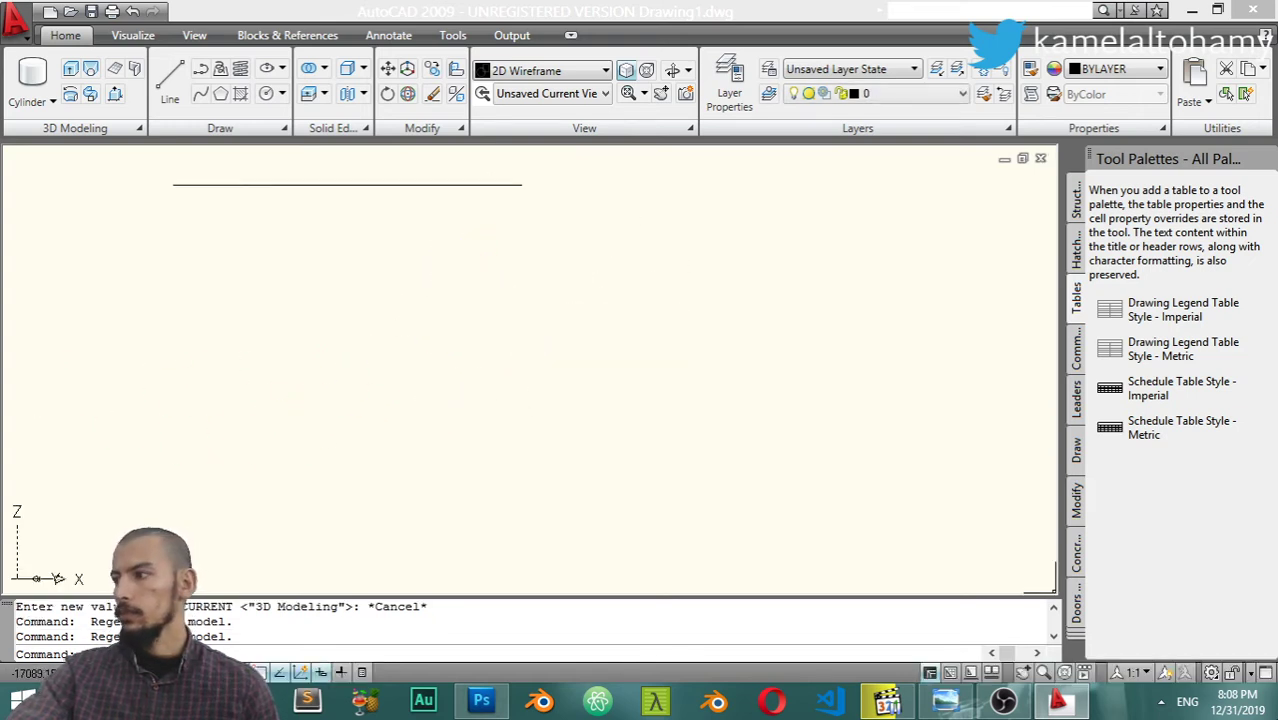
Return to the AutoCAD Classic workspace with the tool palettes closed.
{"action": "left_click", "coordinate": [1211, 673]}
{"action": "left_click", "coordinate": [1140, 600]}
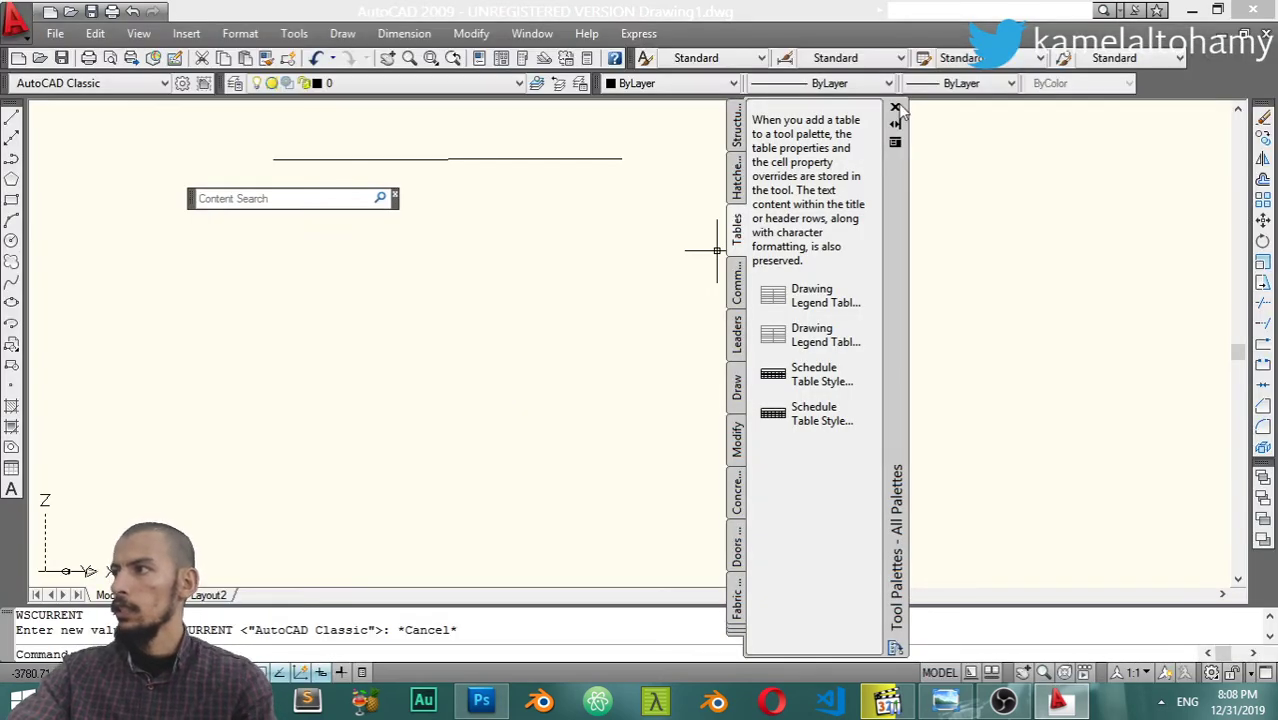
{"action": "left_click", "coordinate": [896, 108]}
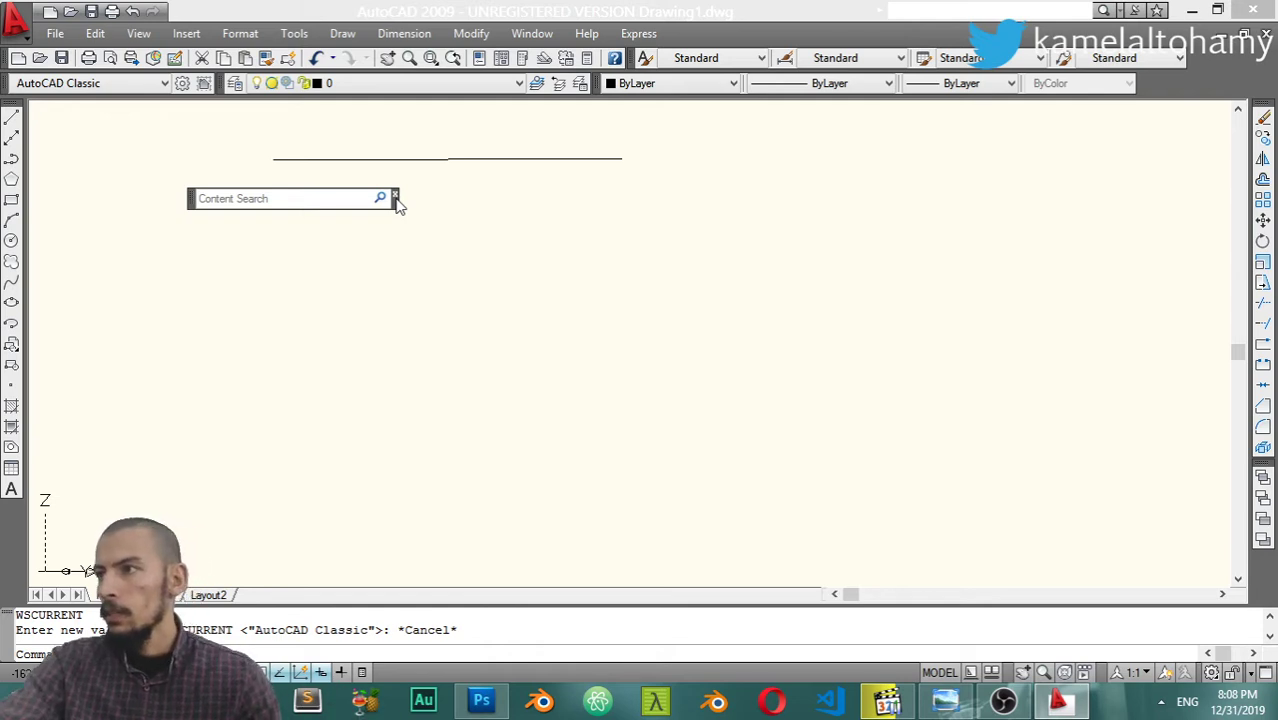
Window-select the 100-unit line and erase it.
{"action": "left_click", "coordinate": [395, 197]}
{"action": "left_click", "coordinate": [410, 210]}
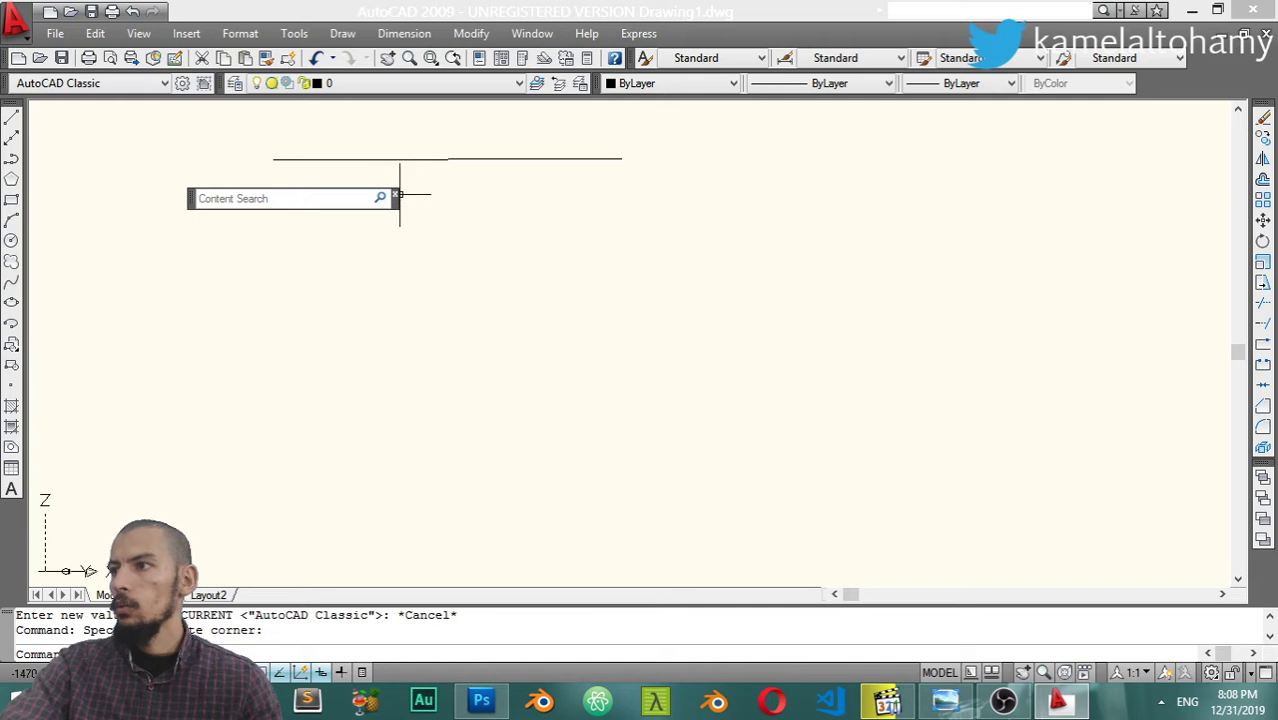
{"action": "left_click", "coordinate": [399, 195]}
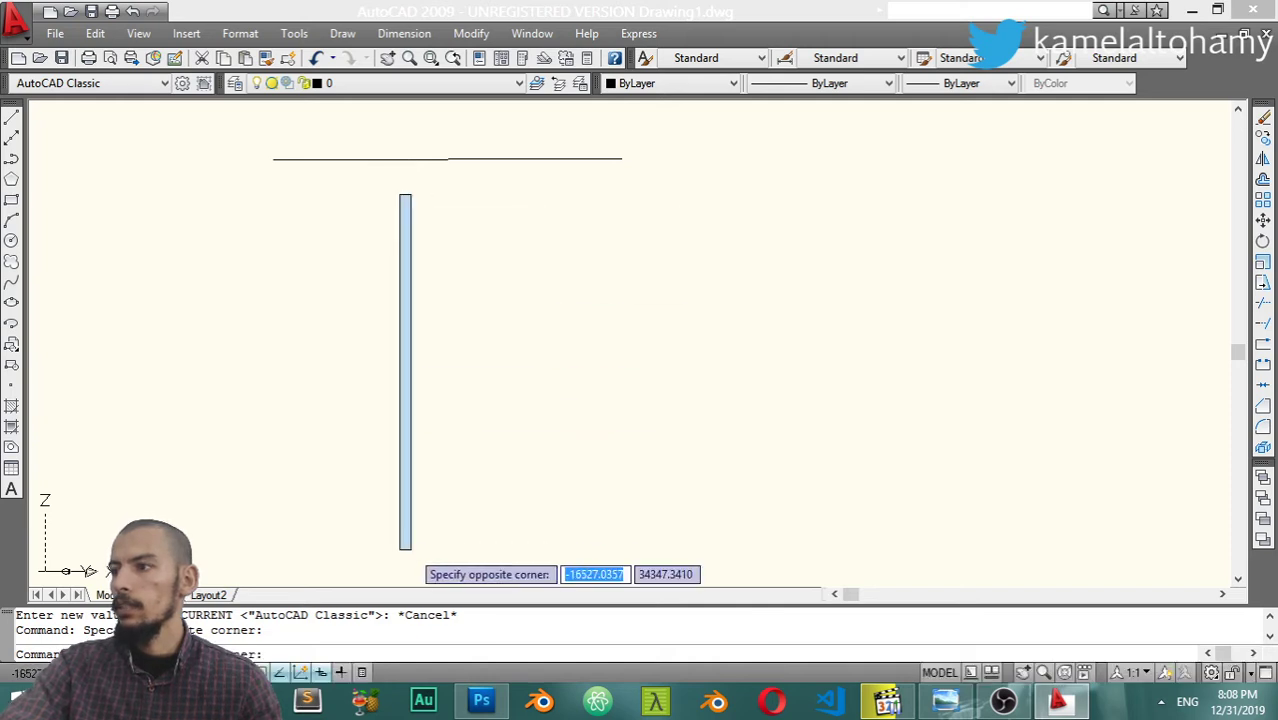
{"action": "key", "text": "Escape"}
{"action": "left_click", "coordinate": [664, 128]}
{"action": "left_click", "coordinate": [206, 218]}
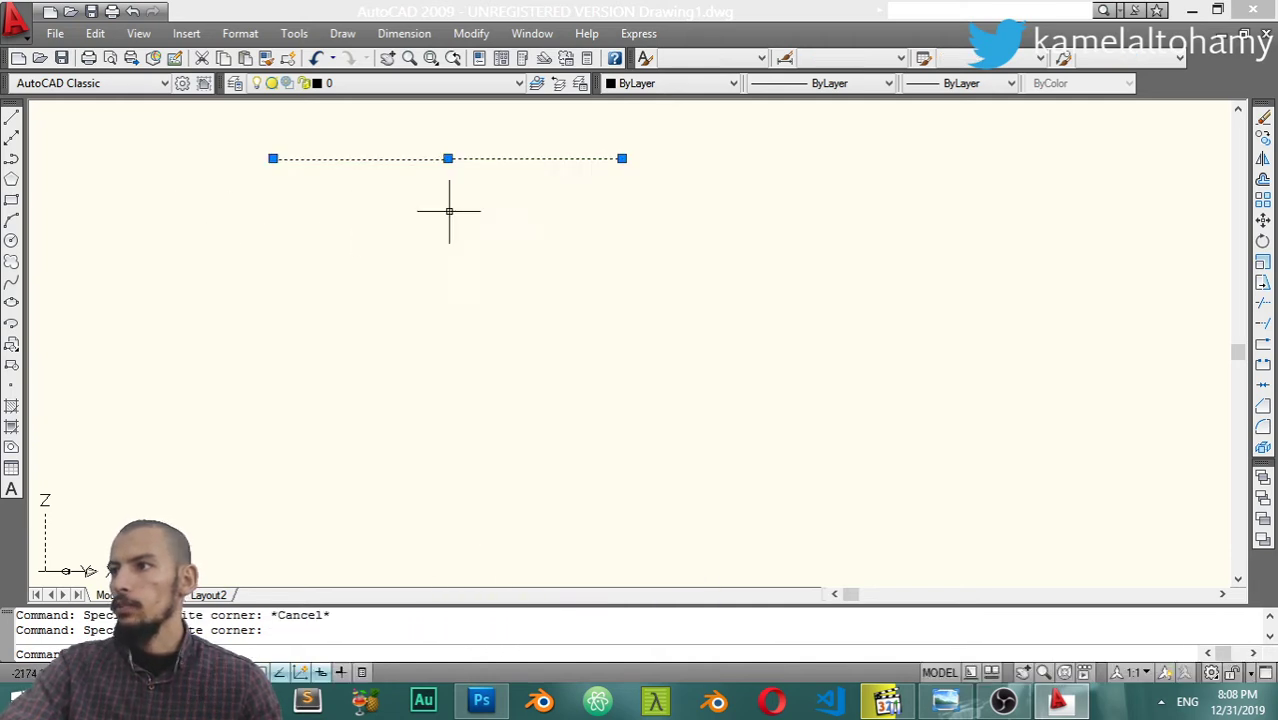
{"action": "key", "text": "Escape"}
{"action": "left_click", "coordinate": [693, 137]}
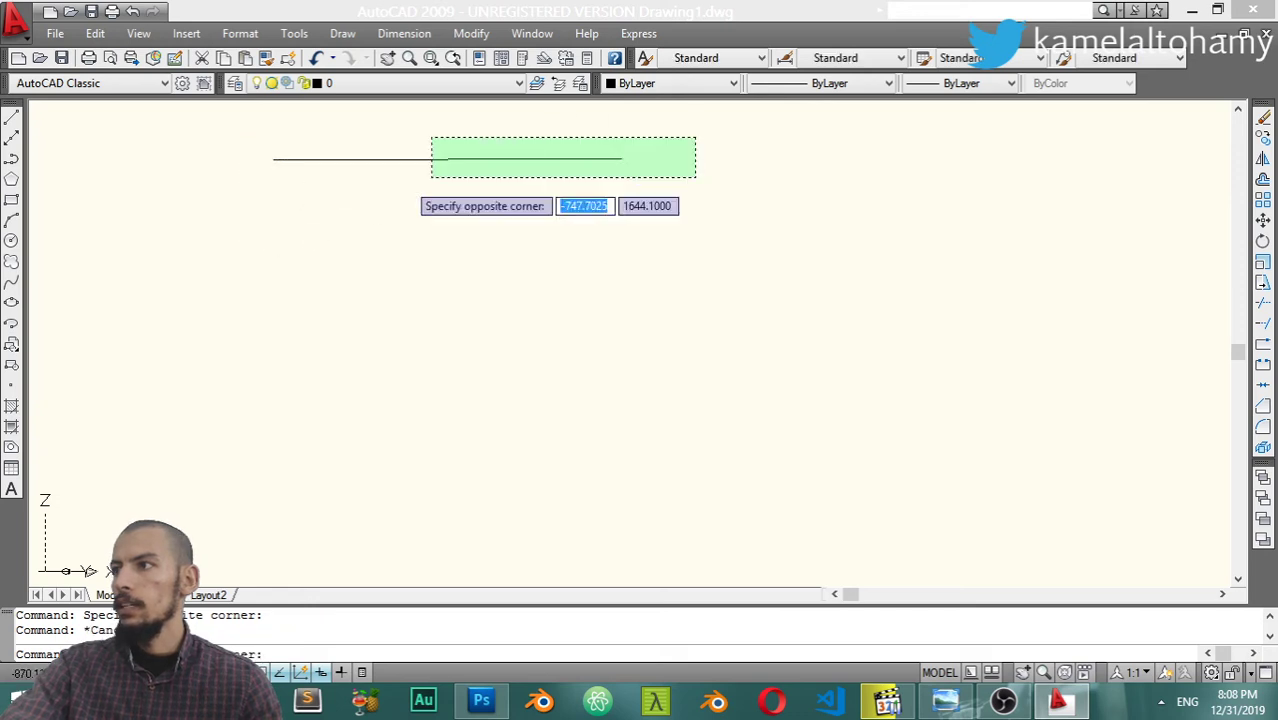
{"action": "left_click", "coordinate": [243, 226]}
{"action": "type", "text": "e"}
{"action": "key", "text": "Return"}
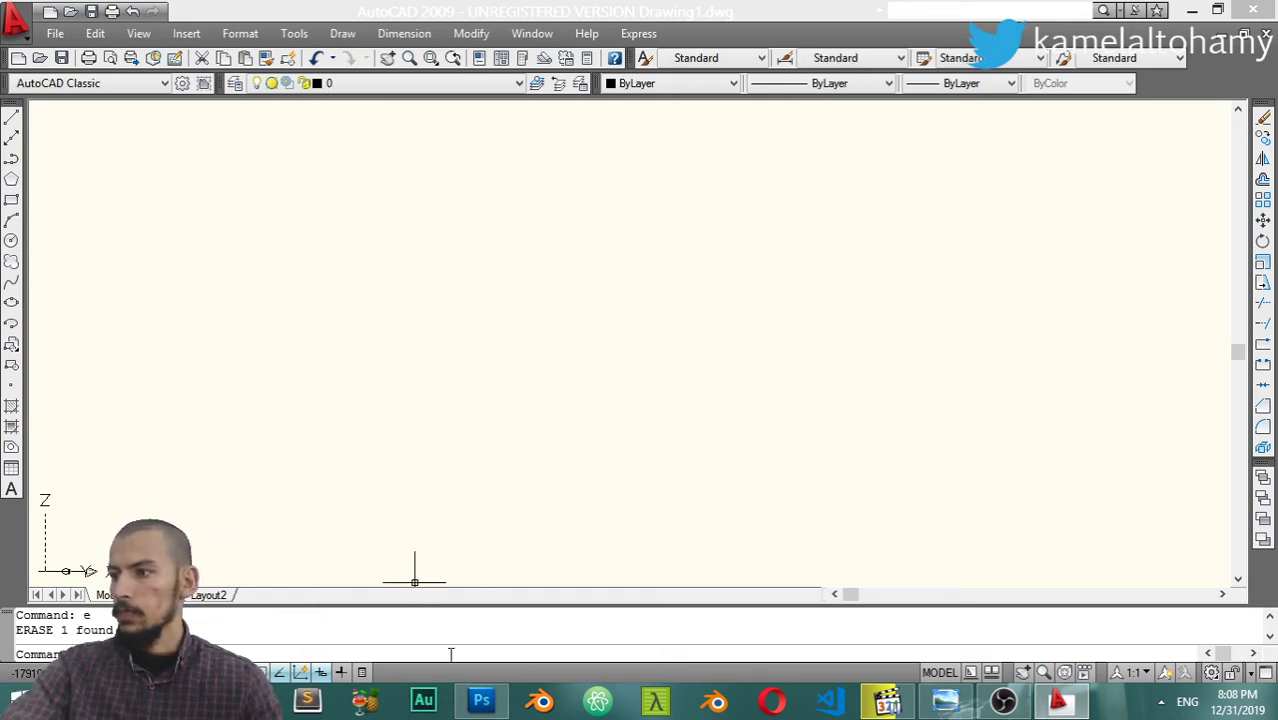
Draw a large circle by centre and radius, then switch to the 3D Modeling workspace.
{"action": "type", "text": "c"}
{"action": "key", "text": "Return"}
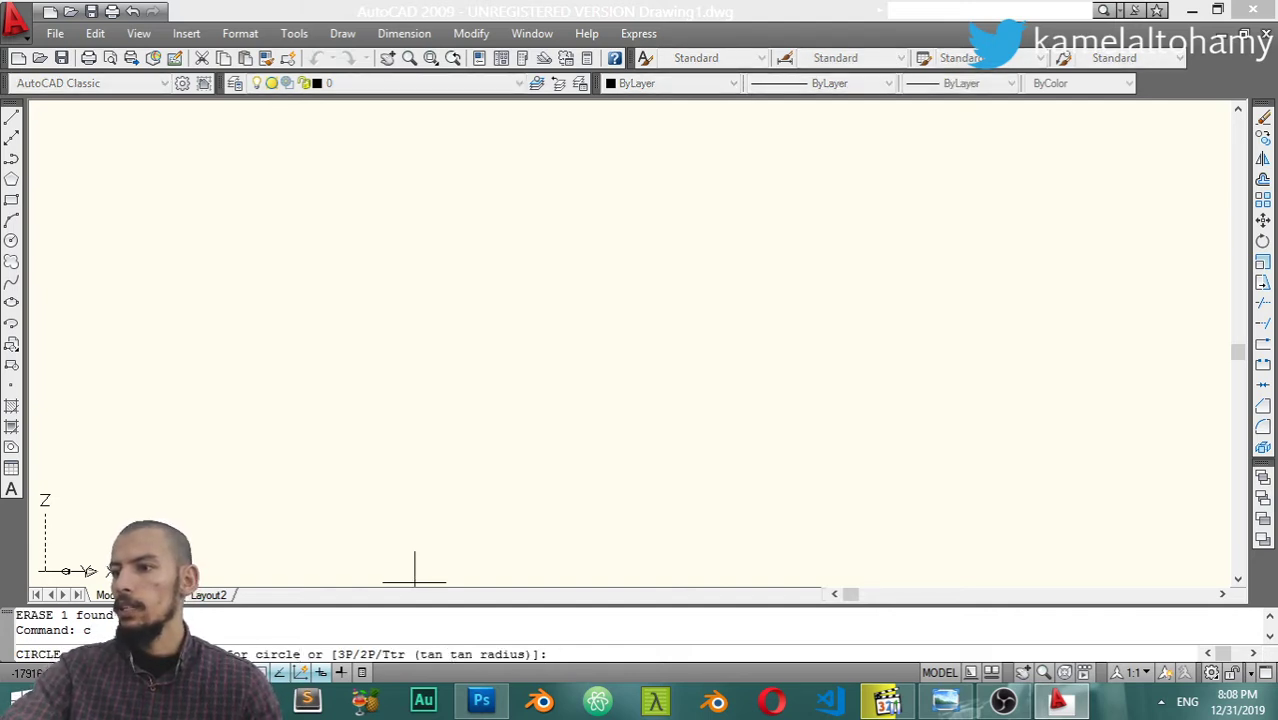
{"action": "left_click", "coordinate": [495, 322]}
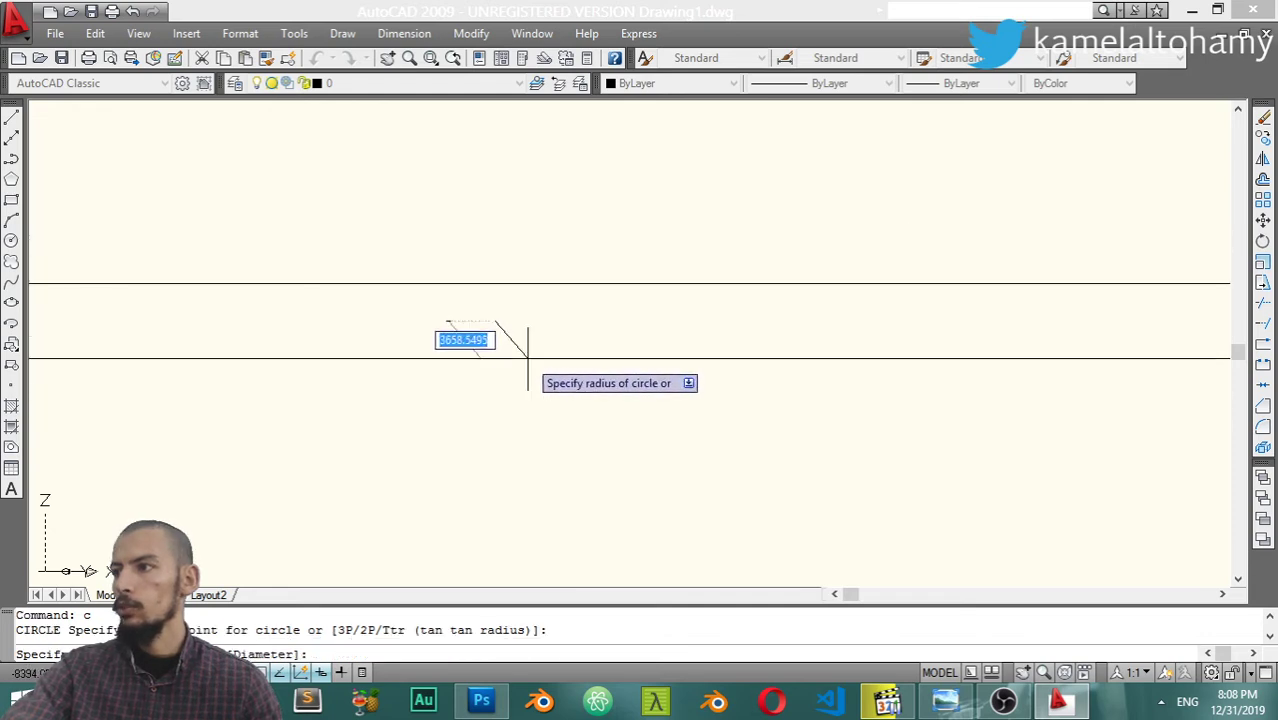
{"action": "left_click", "coordinate": [531, 372]}
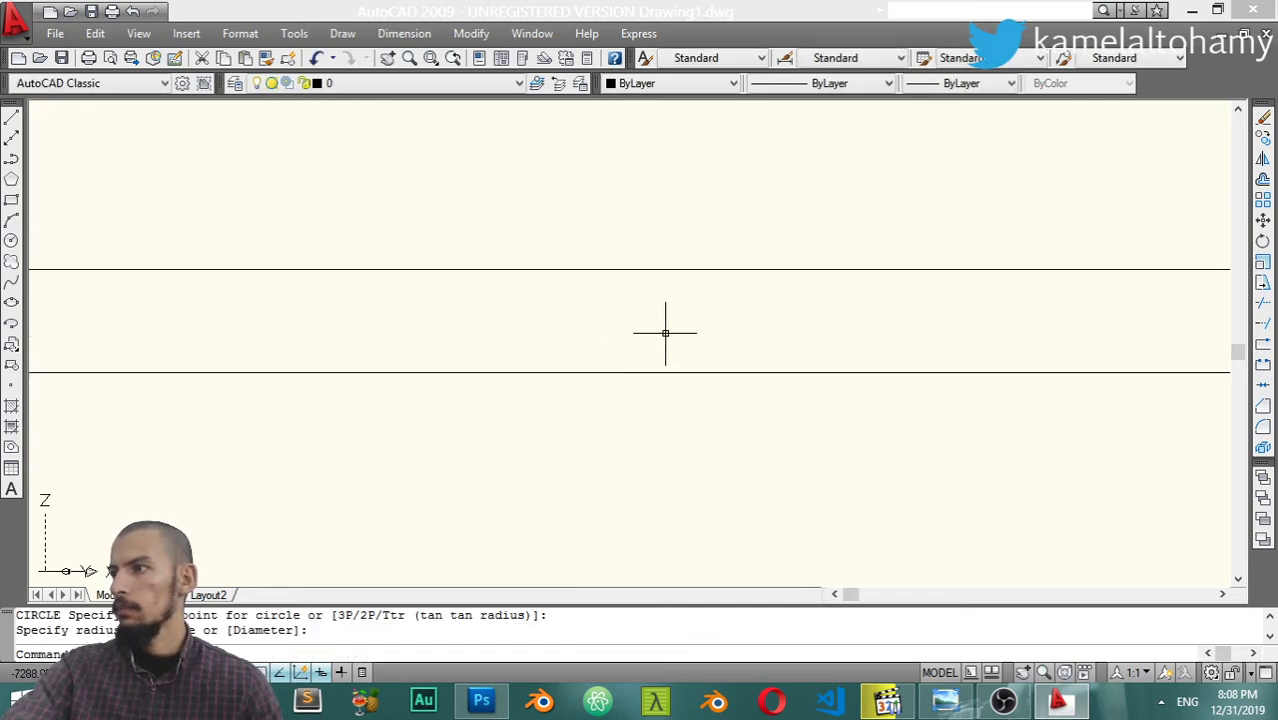
{"action": "left_click", "coordinate": [1184, 673]}
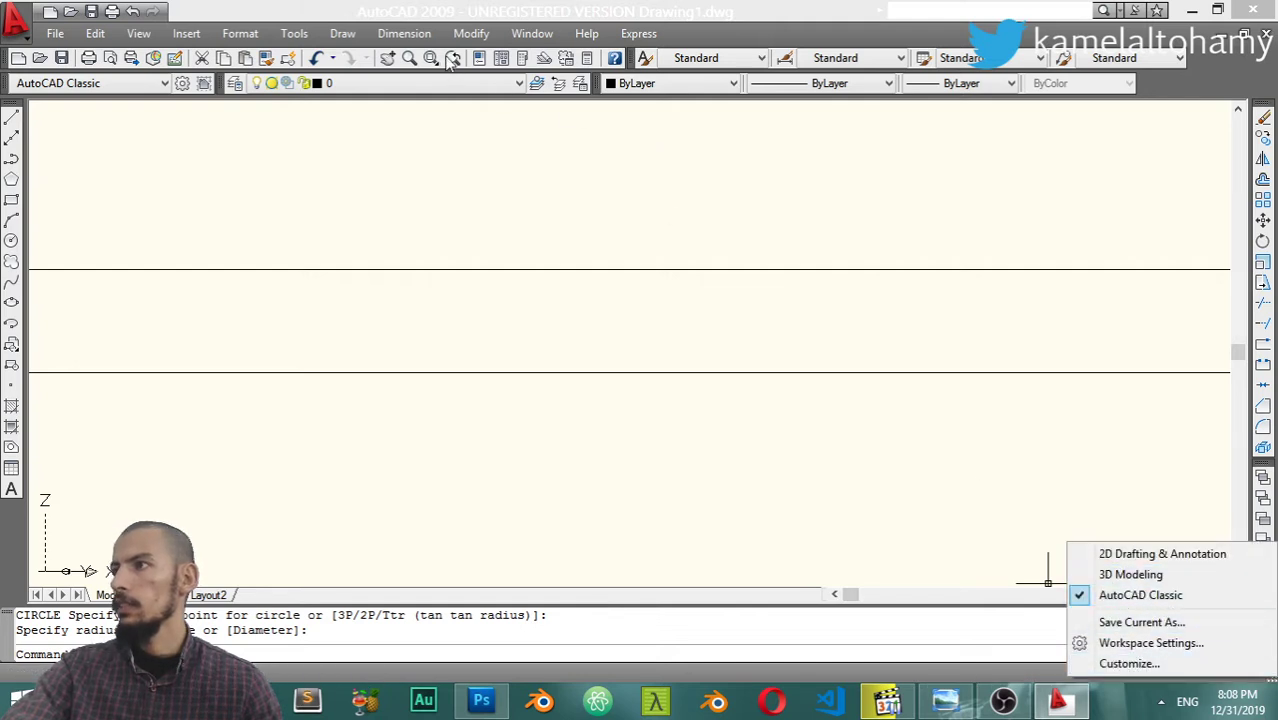
{"action": "left_click", "coordinate": [1130, 574]}
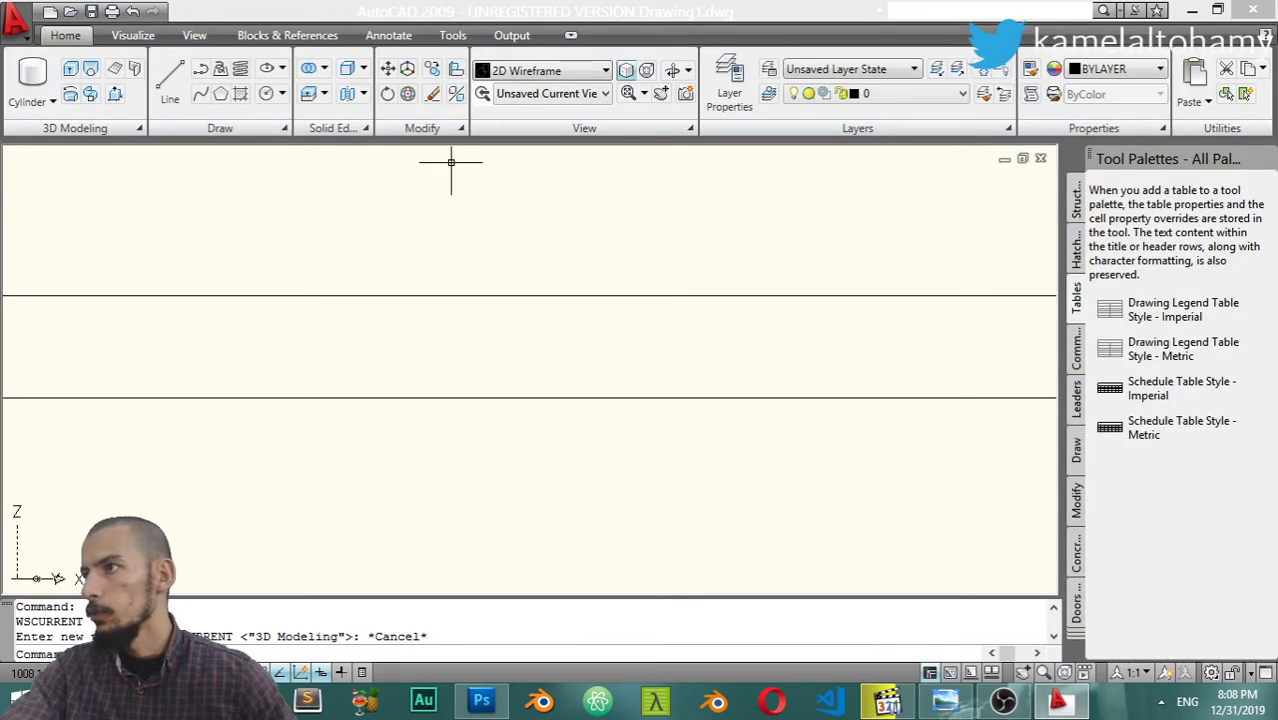
Apply the Conceptual visual style and view the circle from the top via the ViewCube.
{"action": "left_click", "coordinate": [561, 73]}
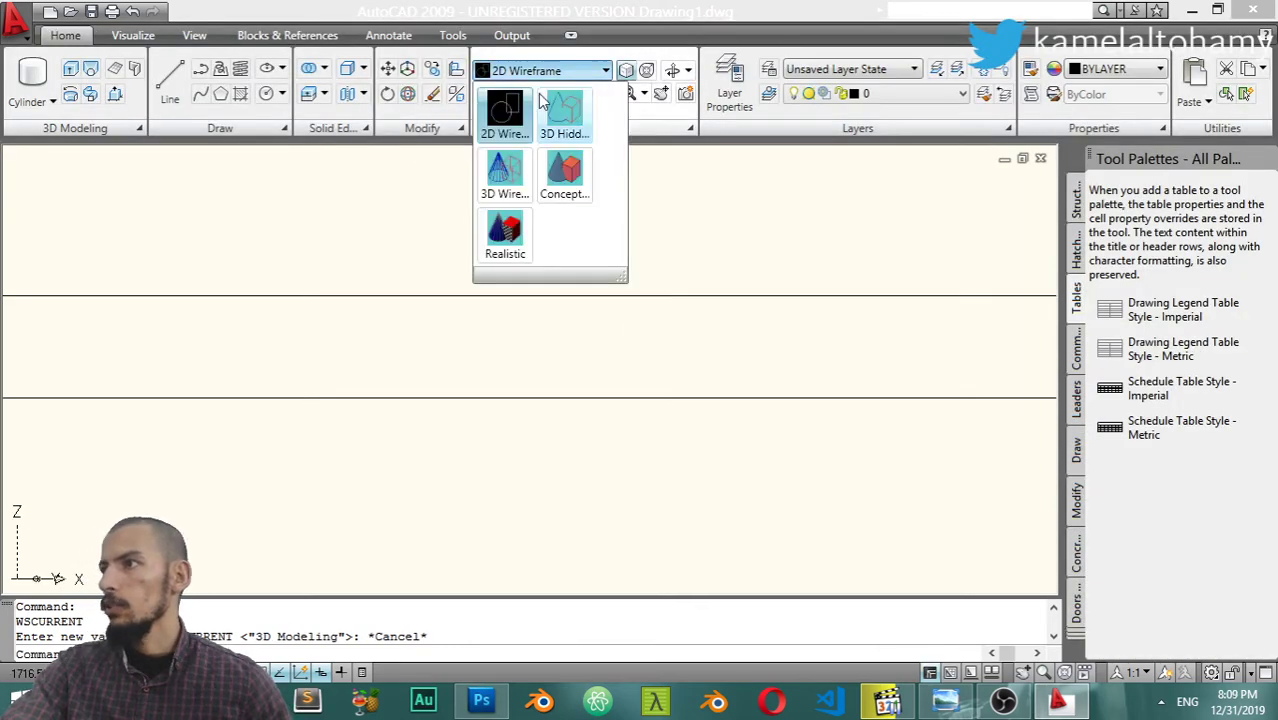
{"action": "left_click", "coordinate": [564, 183]}
{"action": "left_click", "coordinate": [627, 71]}
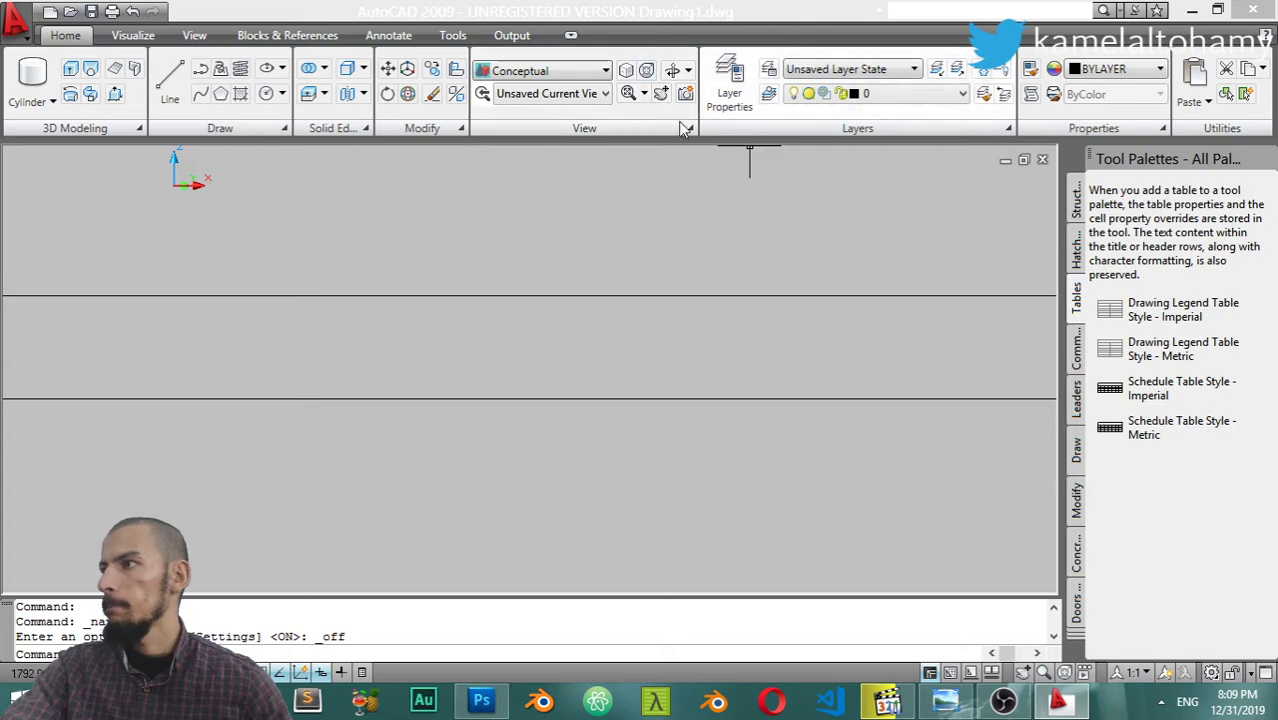
{"action": "mouse_move", "coordinate": [975, 245]}
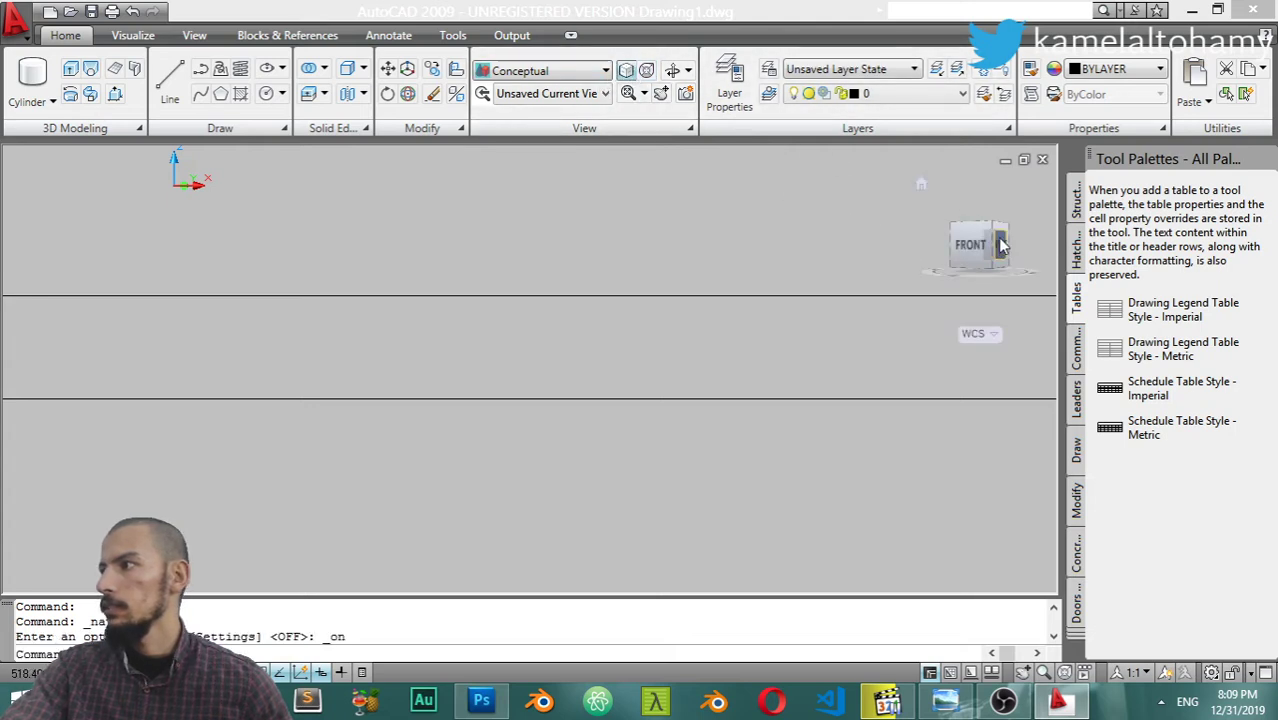
{"action": "left_click", "coordinate": [977, 250]}
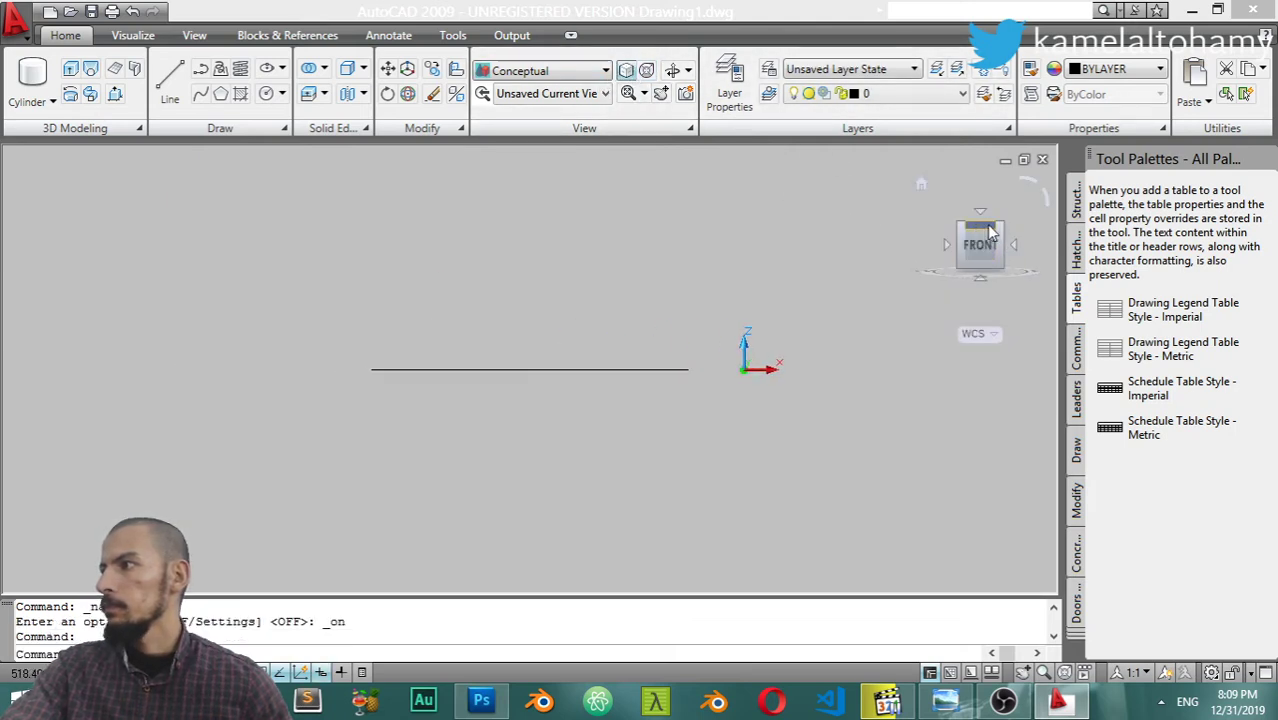
{"action": "left_click", "coordinate": [984, 219]}
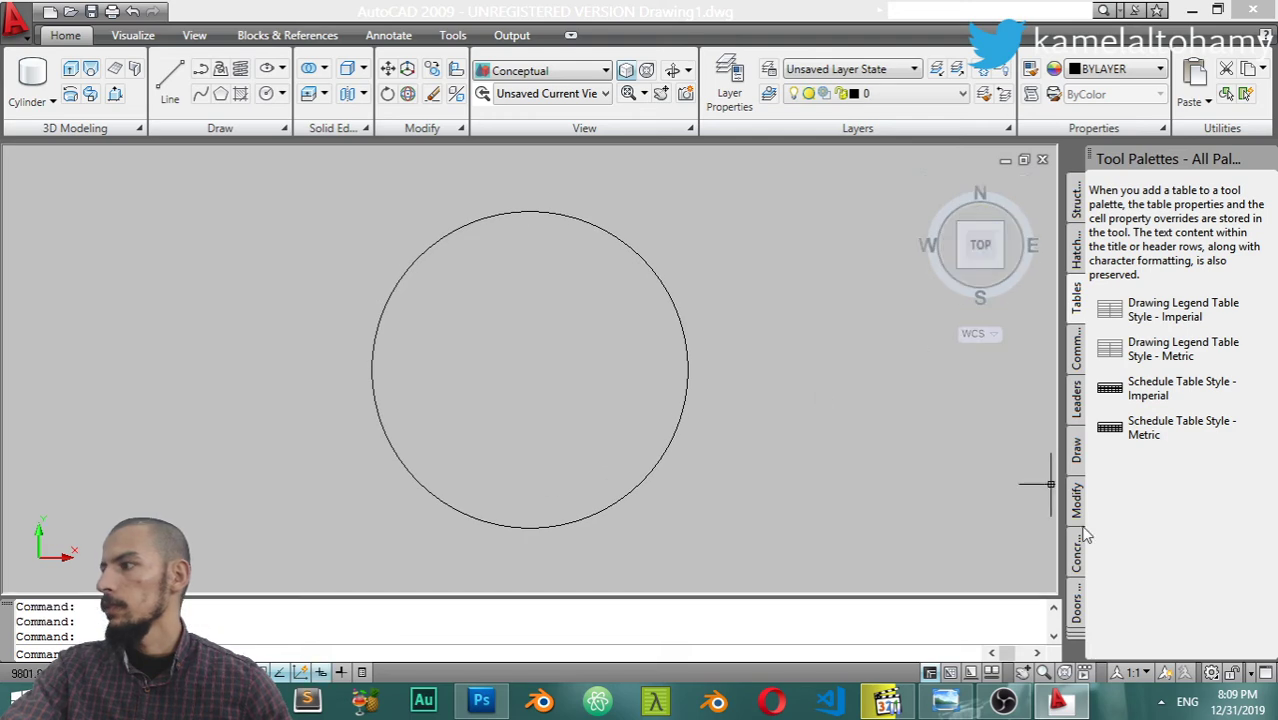
Switch back to AutoCAD Classic and close the tool palettes and content search bar.
{"action": "left_click", "coordinate": [1211, 672]}
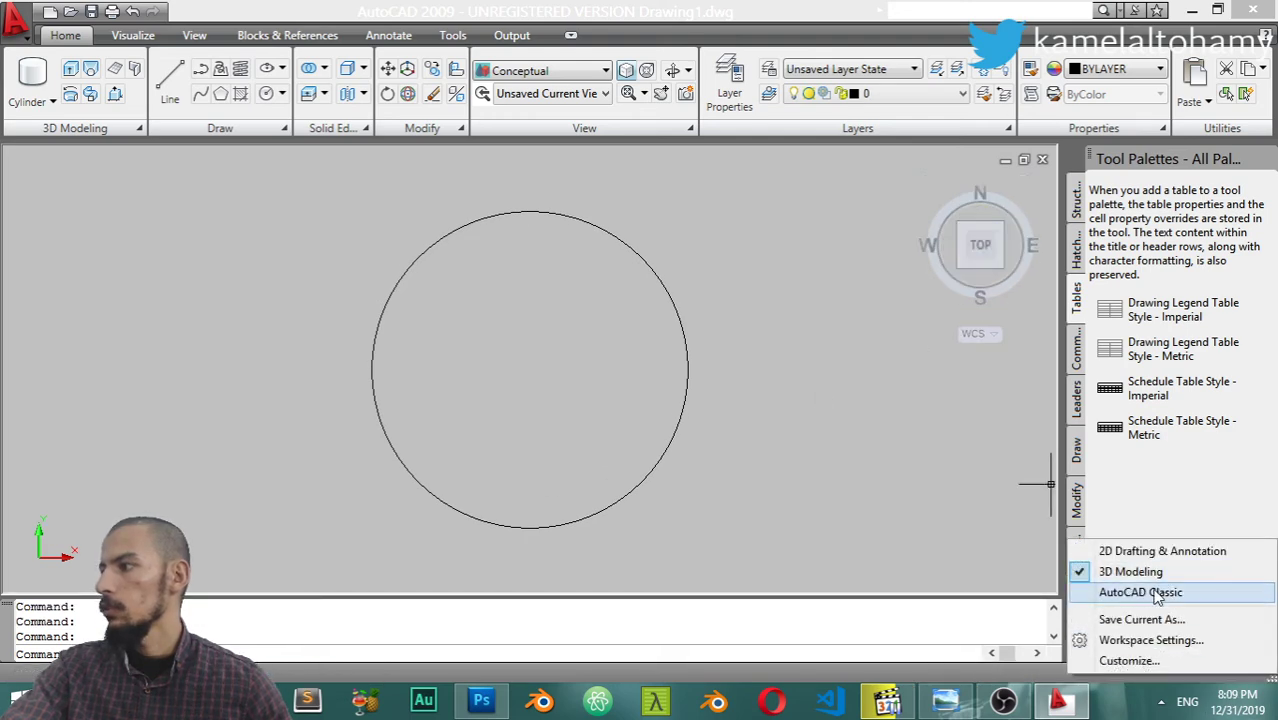
{"action": "left_click", "coordinate": [1121, 591]}
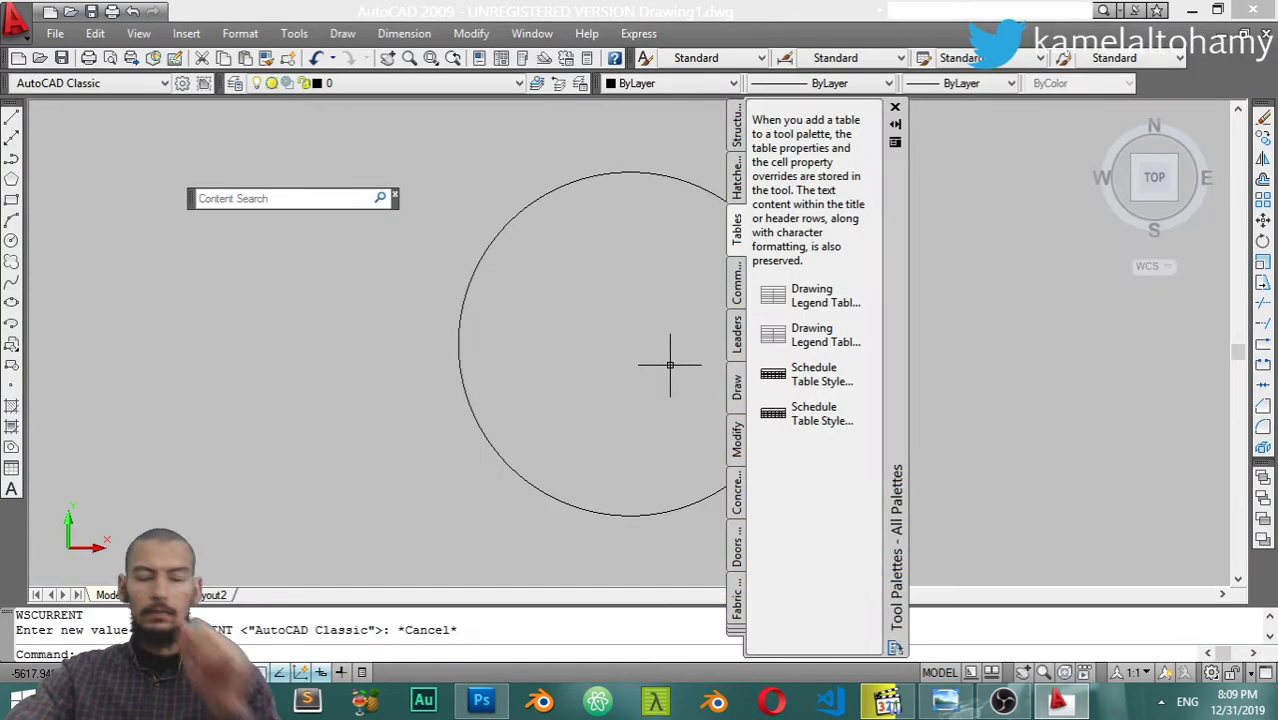
{"action": "left_click", "coordinate": [895, 109]}
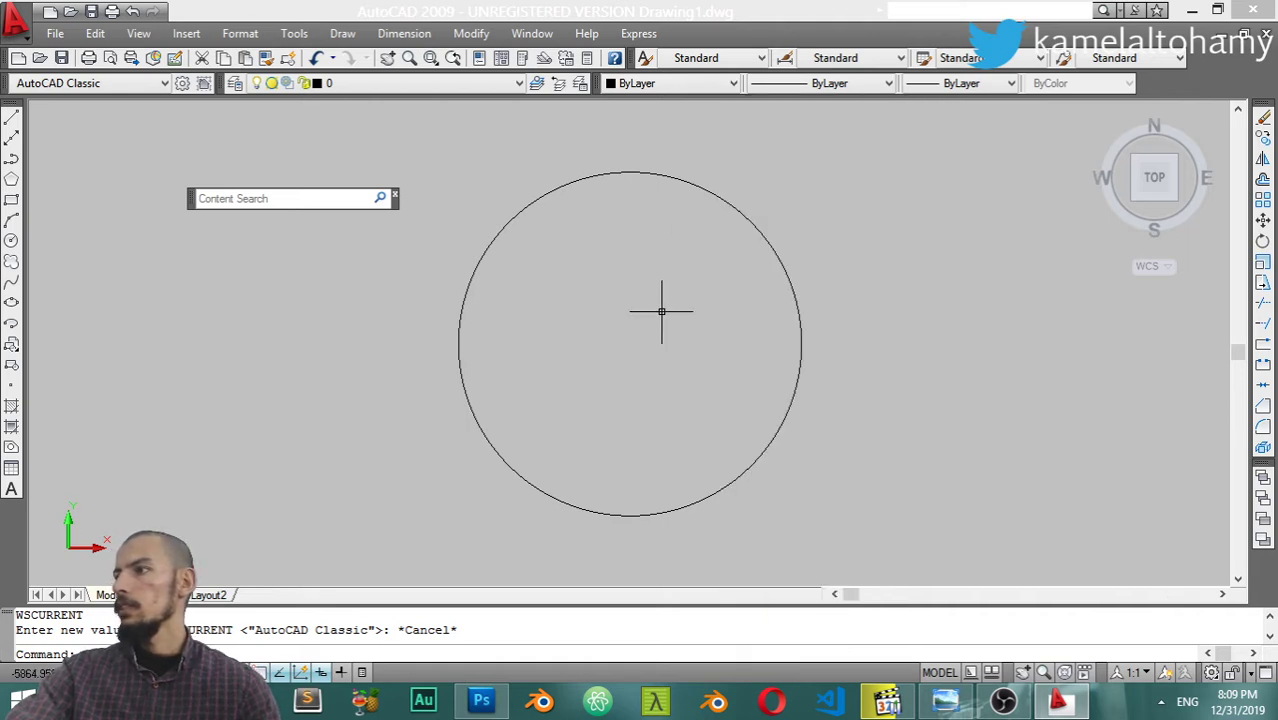
{"action": "left_click", "coordinate": [396, 195]}
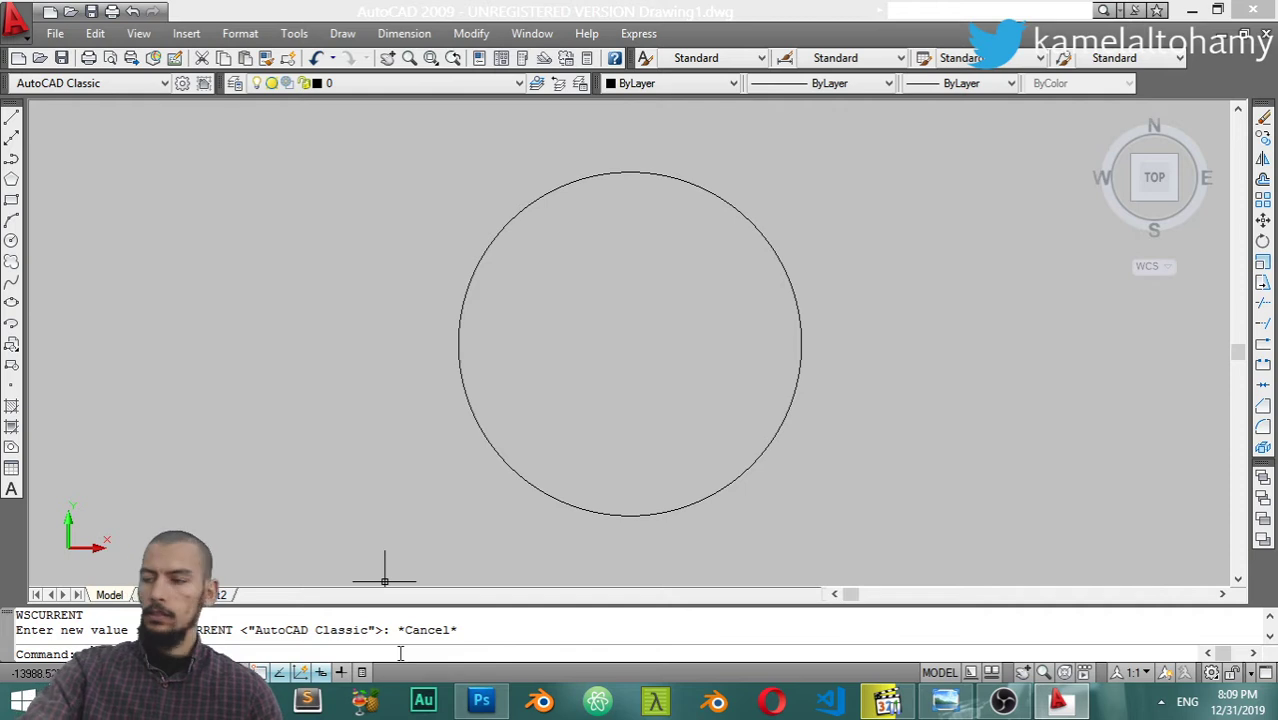
Draw a second circle overlapping the first one.
{"action": "type", "text": "c"}
{"action": "key", "text": "Return"}
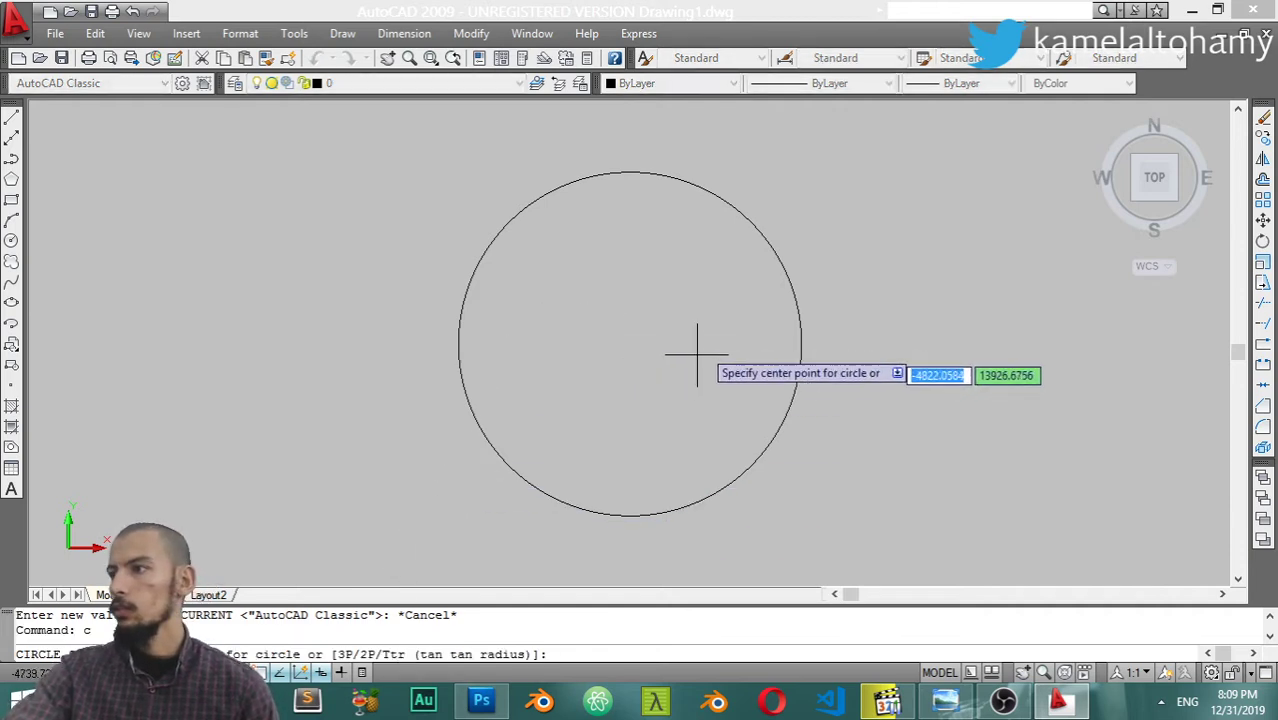
{"action": "left_click", "coordinate": [351, 309]}
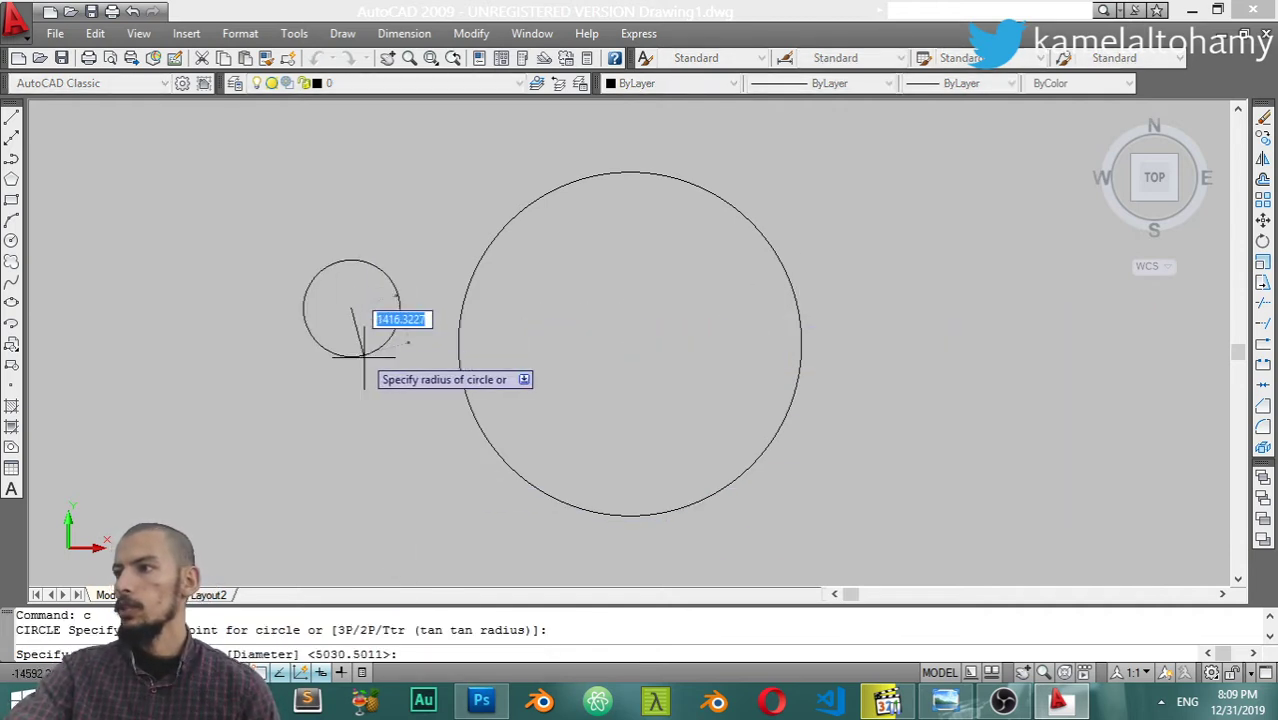
{"action": "left_click", "coordinate": [573, 378]}
{"action": "scroll", "coordinate": [580, 370], "scroll_direction": "down", "scroll_amount": 4}
{"action": "scroll", "coordinate": [595, 360], "scroll_direction": "up", "scroll_amount": 3}
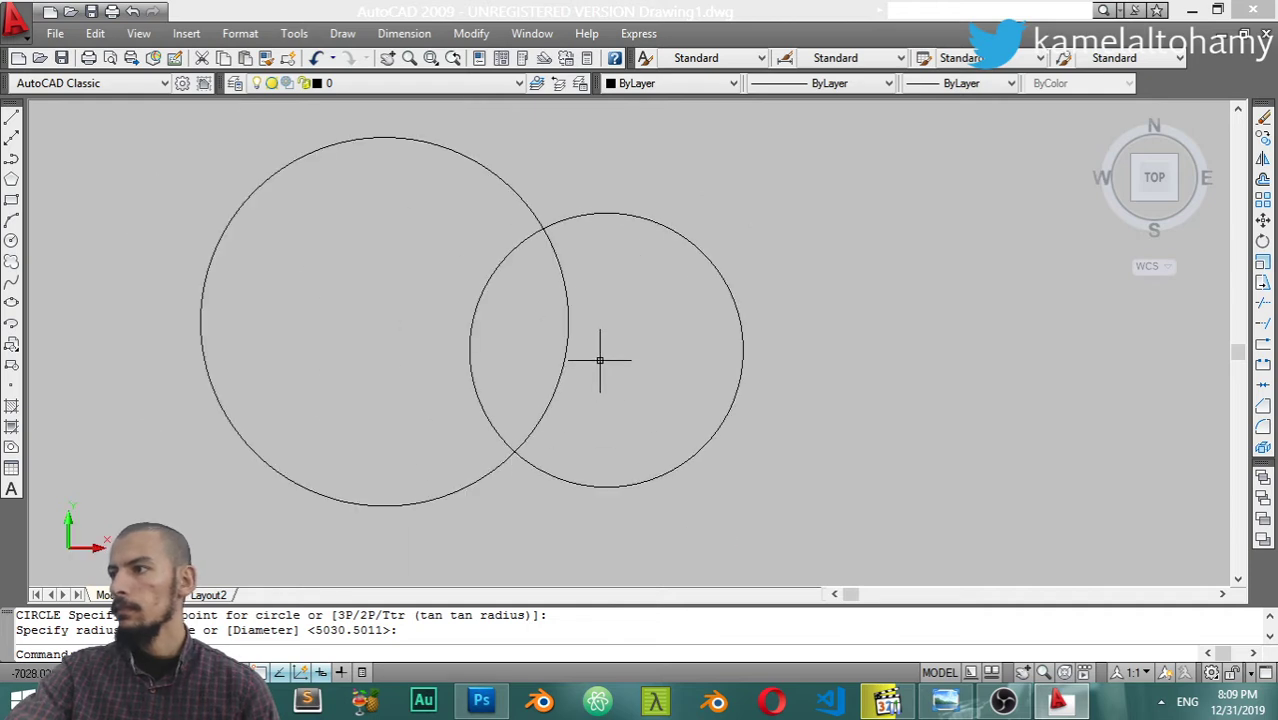
{"action": "middle_click_drag", "start_coordinate": [599, 356], "coordinate": [593, 391]}
{"action": "type", "text": "tr"}
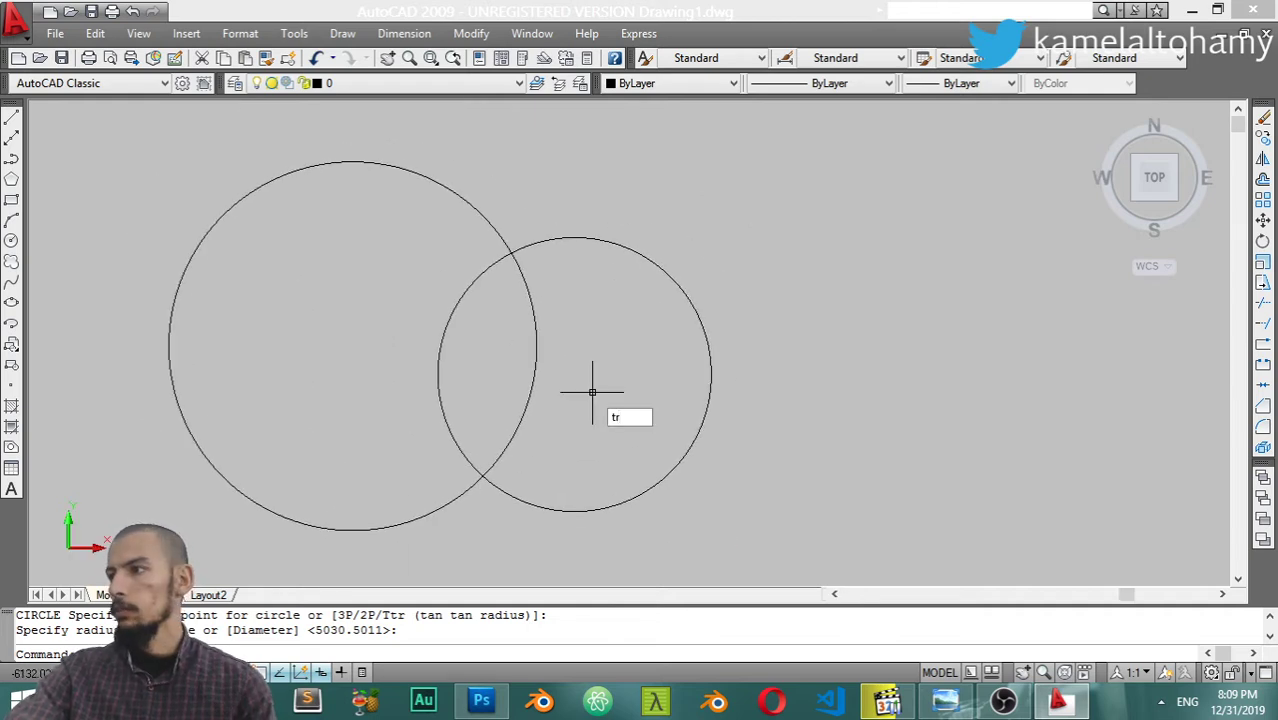
Trim away the inner arcs of both circles to leave one merged outline.
{"action": "key", "text": "Return"}
{"action": "key", "text": "Return"}
{"action": "left_click", "coordinate": [604, 337]}
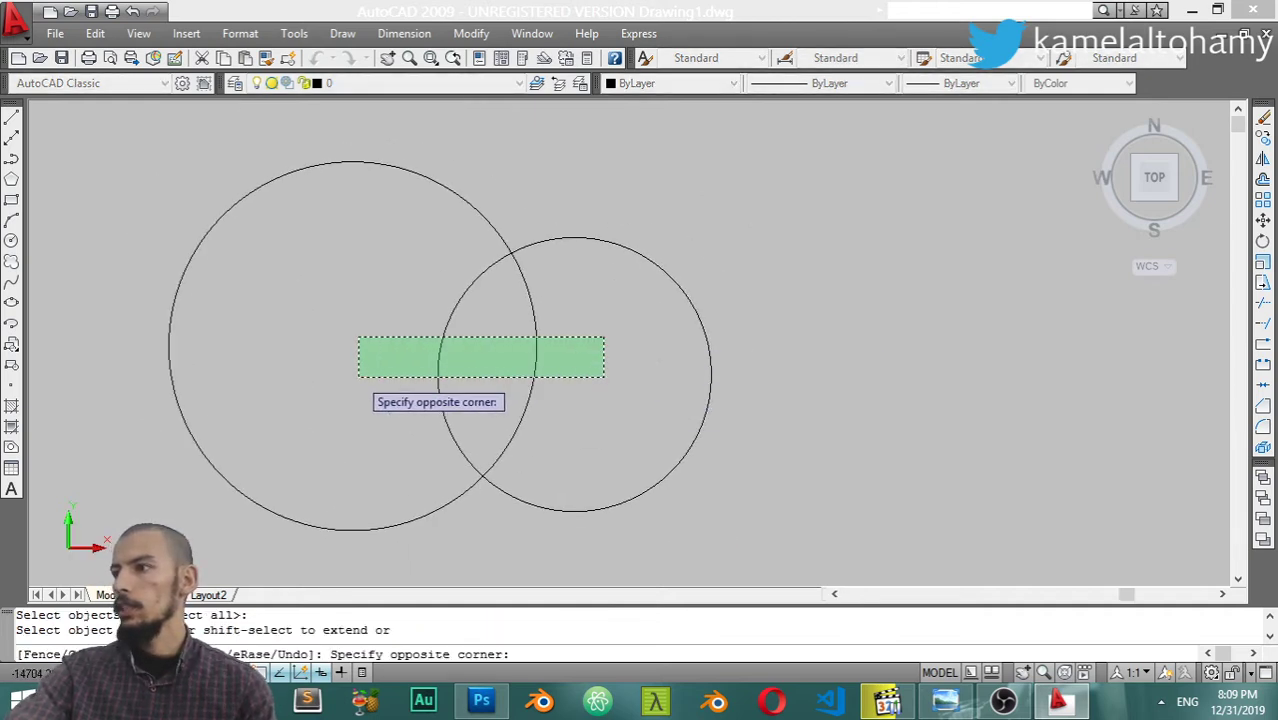
{"action": "left_click", "coordinate": [358, 377]}
{"action": "left_click", "coordinate": [458, 342]}
{"action": "left_click", "coordinate": [403, 394]}
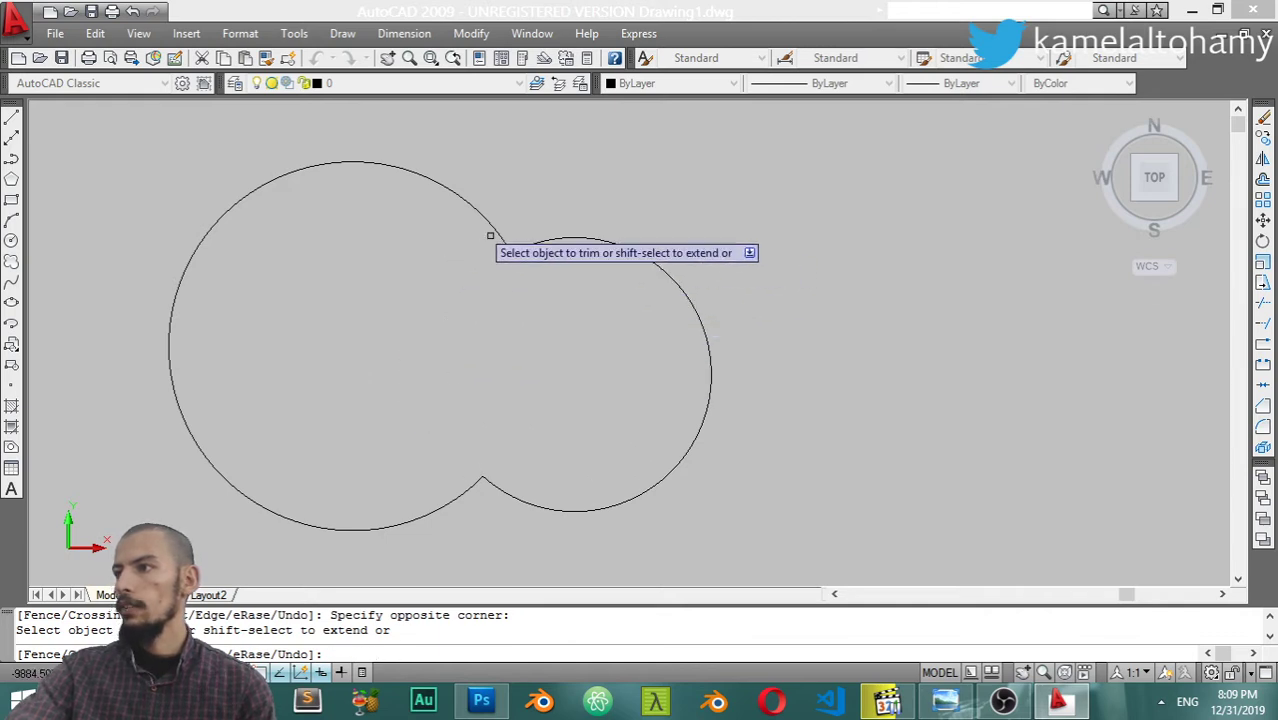
{"action": "key", "text": "Escape"}
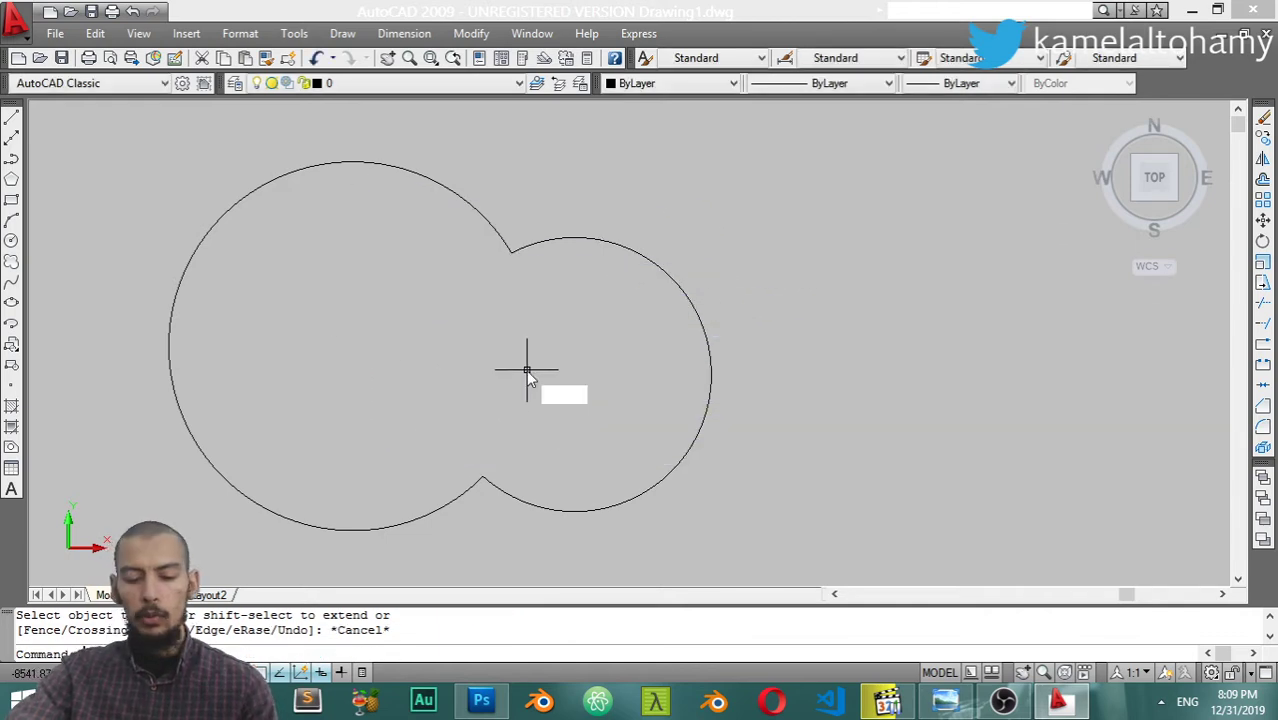
{"action": "type", "text": "o"}
{"action": "key", "text": "Return"}
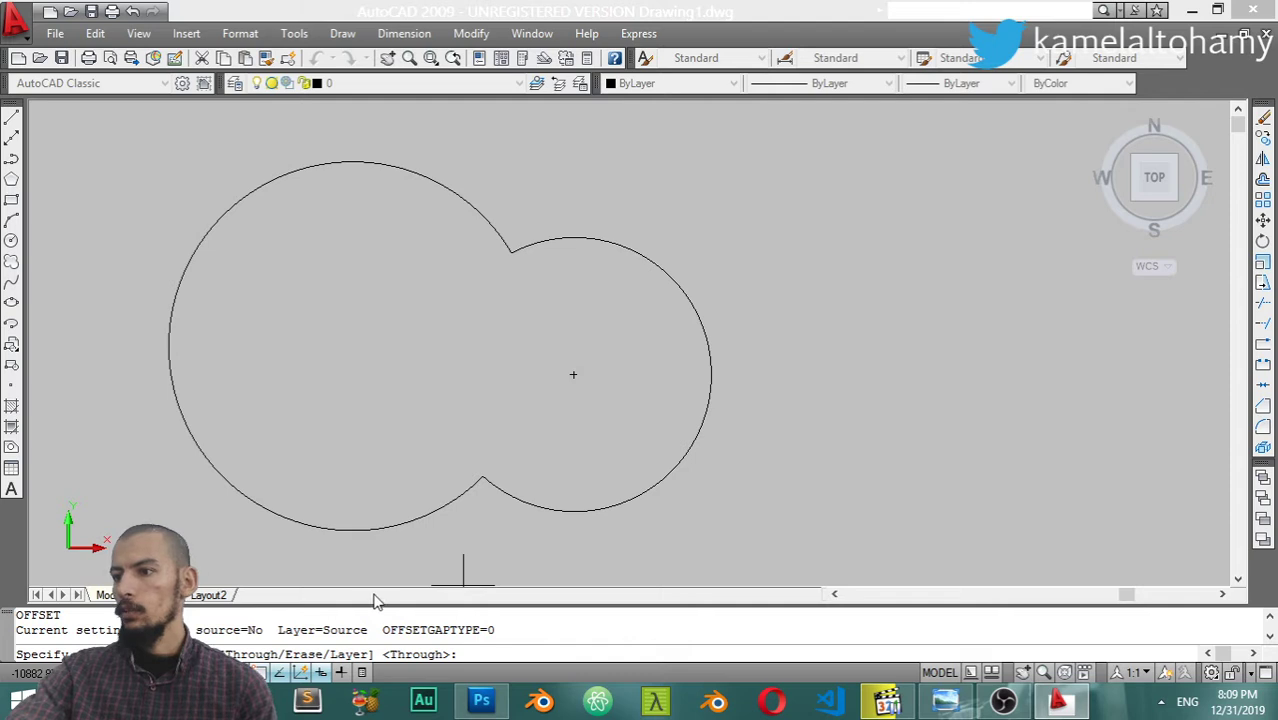
Offset the large arc by 10 units and zoom in to inspect the parallel double lines.
{"action": "type", "text": " 10"}
{"action": "key", "text": "Return"}
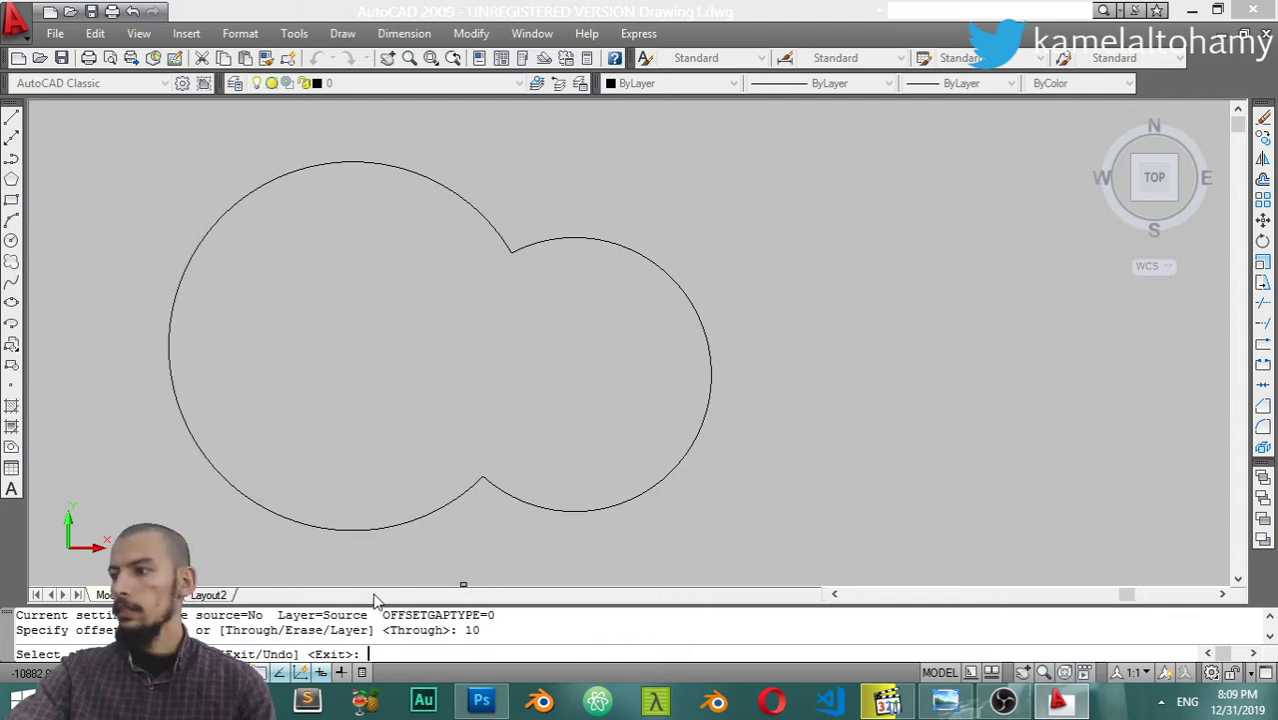
{"action": "left_click", "coordinate": [508, 246]}
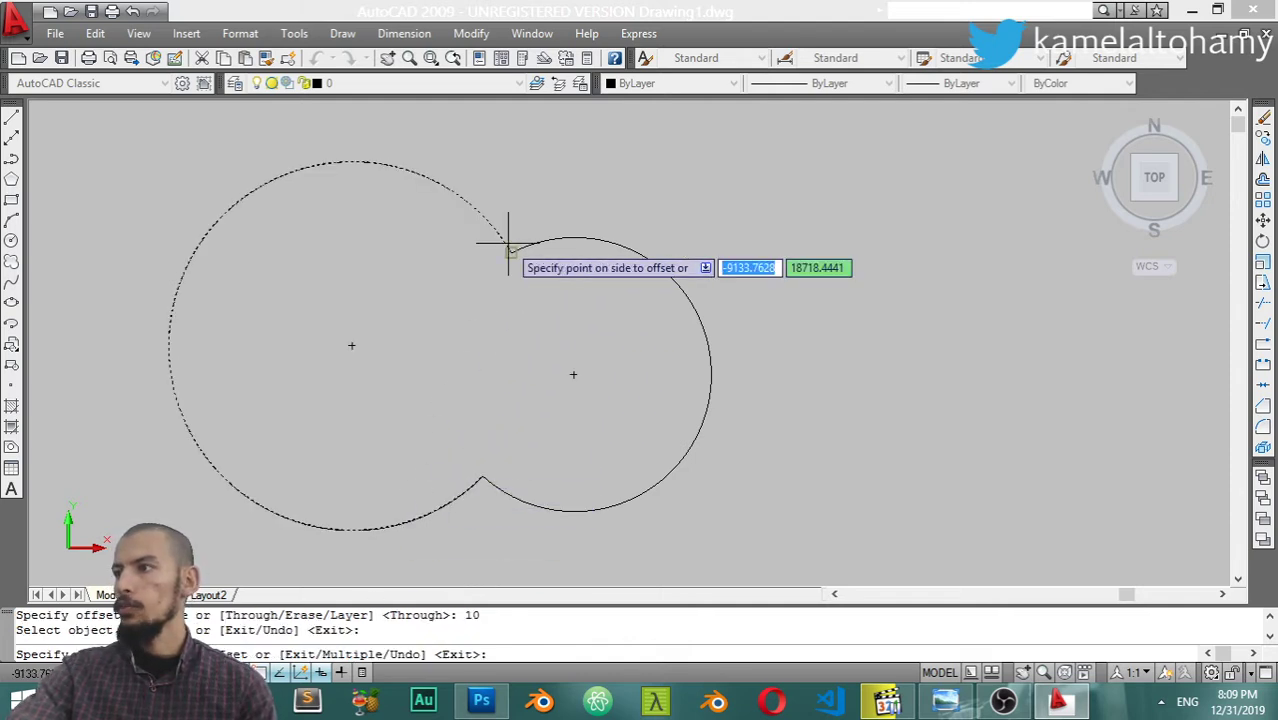
{"action": "left_click", "coordinate": [417, 350]}
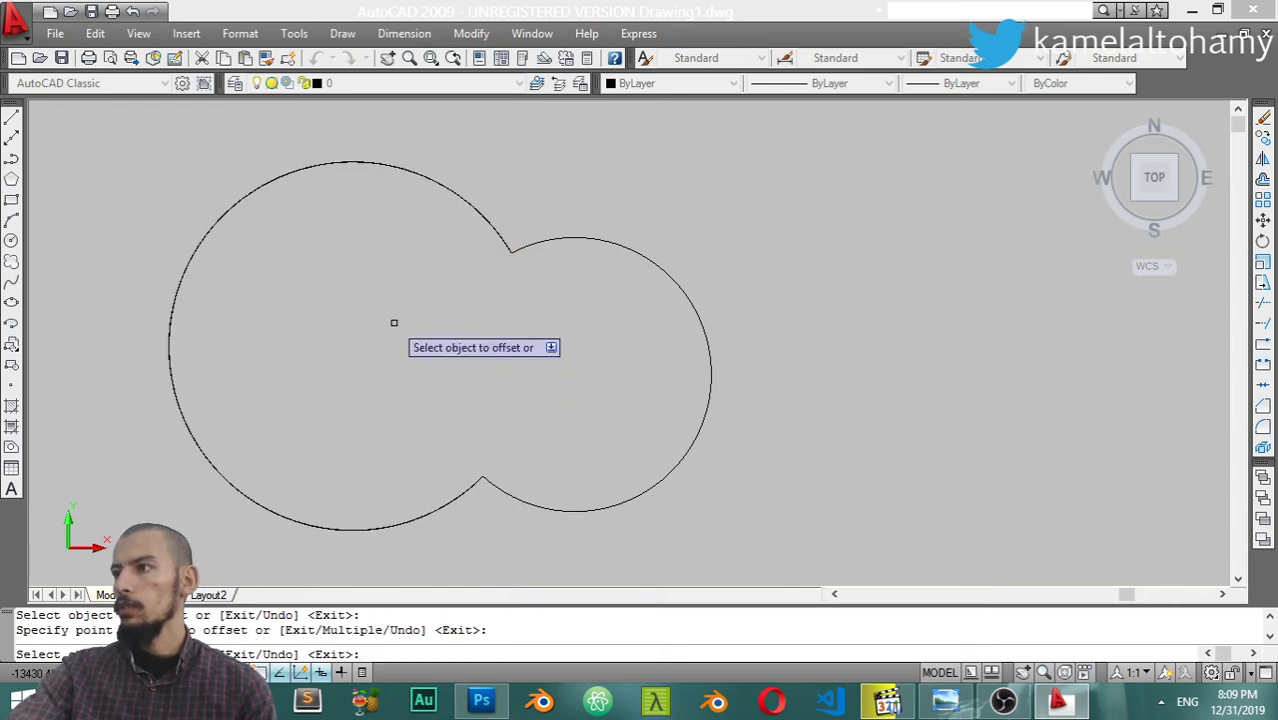
{"action": "scroll", "coordinate": [448, 294], "scroll_direction": "up", "scroll_amount": 4}
{"action": "mouse_move", "coordinate": [579, 262]}
{"action": "middle_mouse_down"}
{"action": "mouse_move", "coordinate": [431, 383]}
{"action": "mouse_move", "coordinate": [501, 250]}
{"action": "mouse_move", "coordinate": [480, 366]}
{"action": "middle_mouse_up"}
{"action": "scroll", "coordinate": [430, 392], "scroll_direction": "up", "scroll_amount": 3}
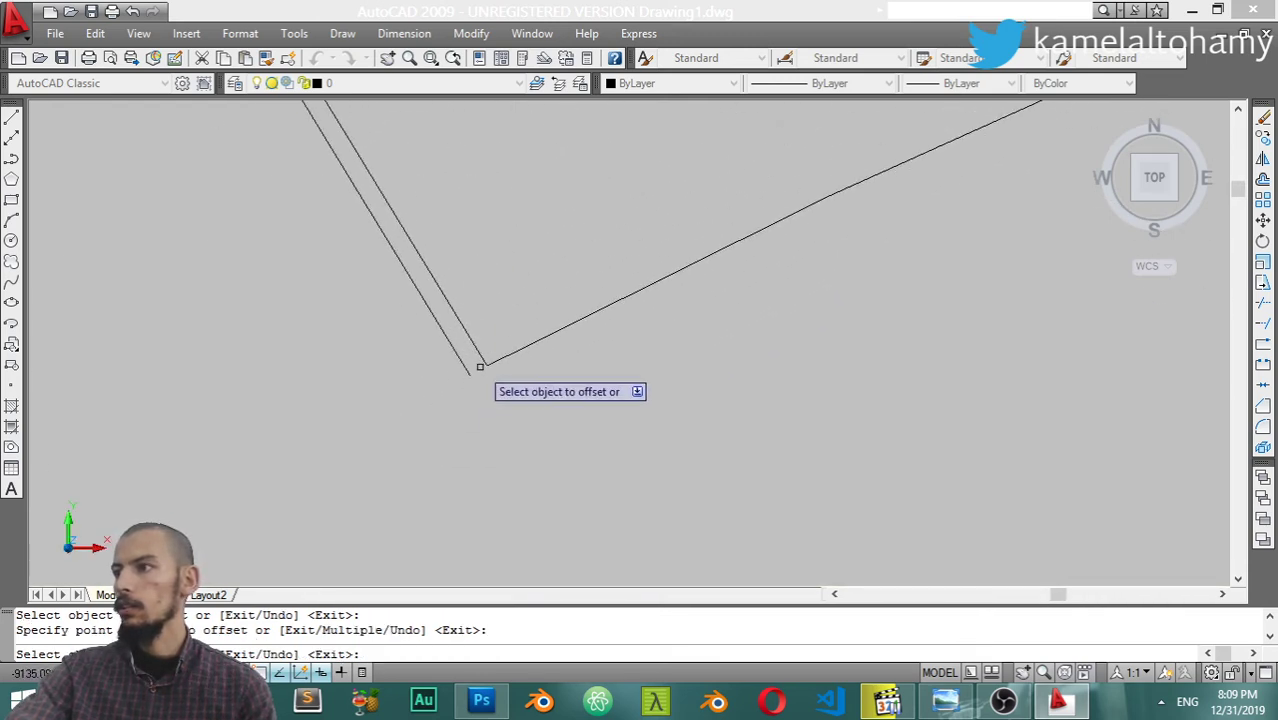
{"action": "scroll", "coordinate": [487, 368], "scroll_direction": "up", "scroll_amount": 2}
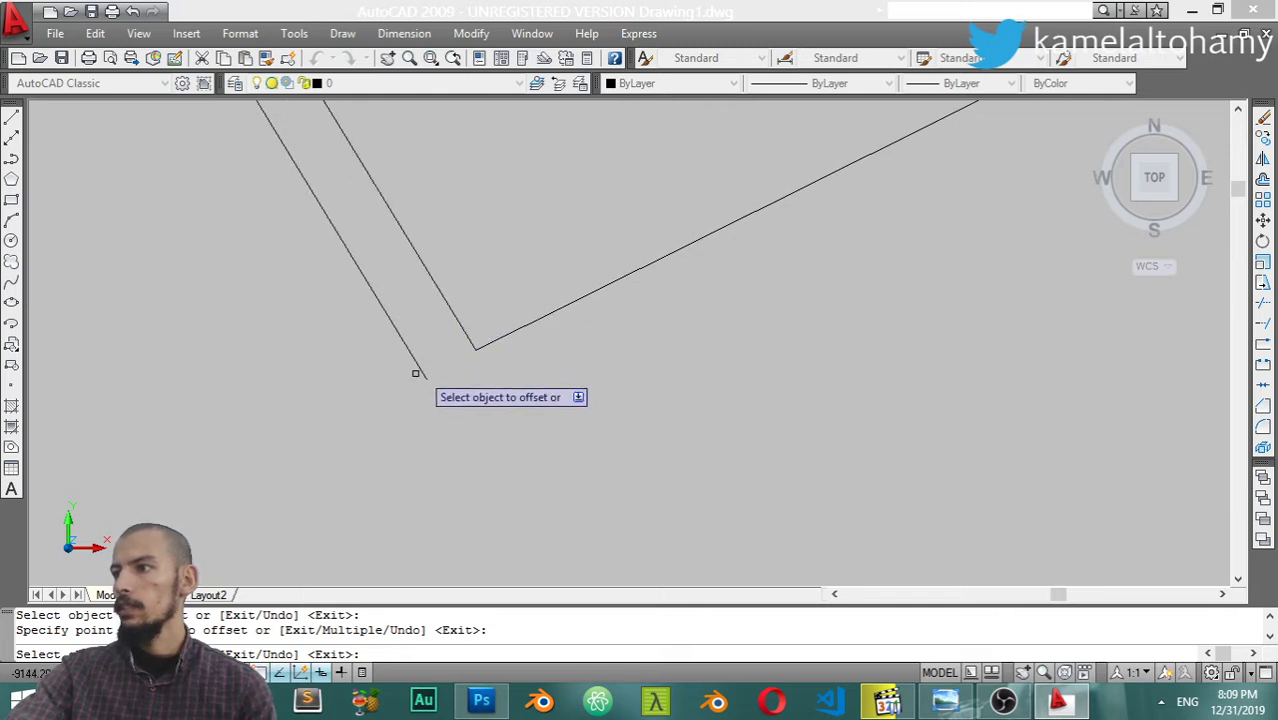
{"action": "scroll", "coordinate": [440, 360], "scroll_direction": "up", "scroll_amount": 1}
{"action": "scroll", "coordinate": [438, 362], "scroll_direction": "up", "scroll_amount": 2}
{"action": "scroll", "coordinate": [437, 363], "scroll_direction": "down", "scroll_amount": 2}
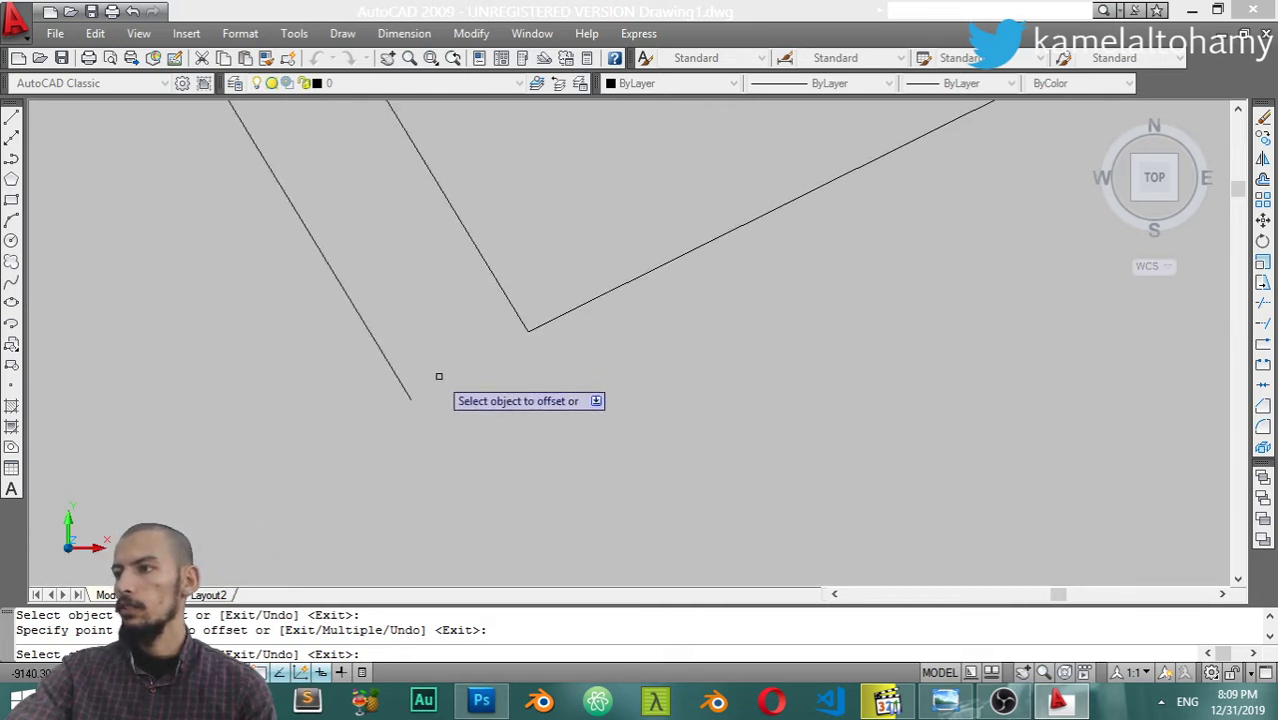
{"action": "scroll", "coordinate": [437, 365], "scroll_direction": "down", "scroll_amount": 2}
{"action": "key", "text": "Escape"}
{"action": "scroll", "coordinate": [437, 365], "scroll_direction": "down", "scroll_amount": 5}
{"action": "scroll", "coordinate": [527, 334], "scroll_direction": "down", "scroll_amount": 2}
Window-select the old shapes and erase them.
{"action": "left_click", "coordinate": [550, 320]}
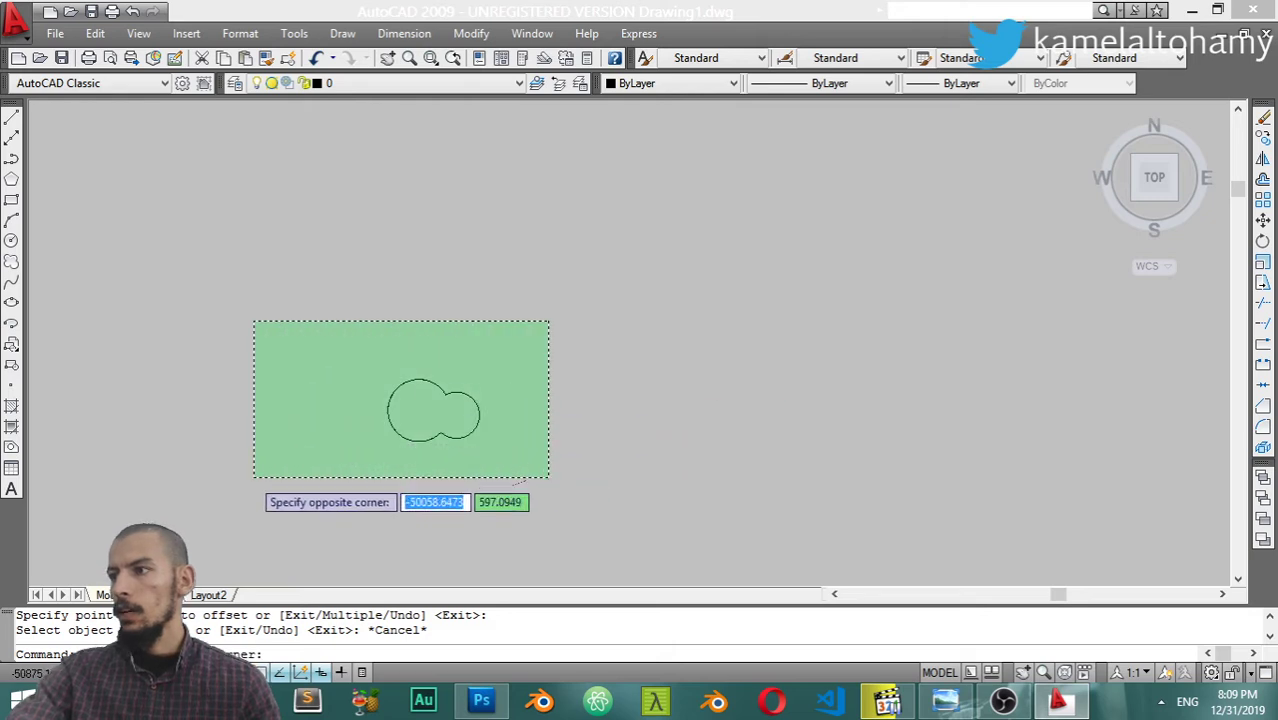
{"action": "left_click", "coordinate": [251, 476]}
{"action": "type", "text": "e"}
{"action": "key", "text": "Return"}
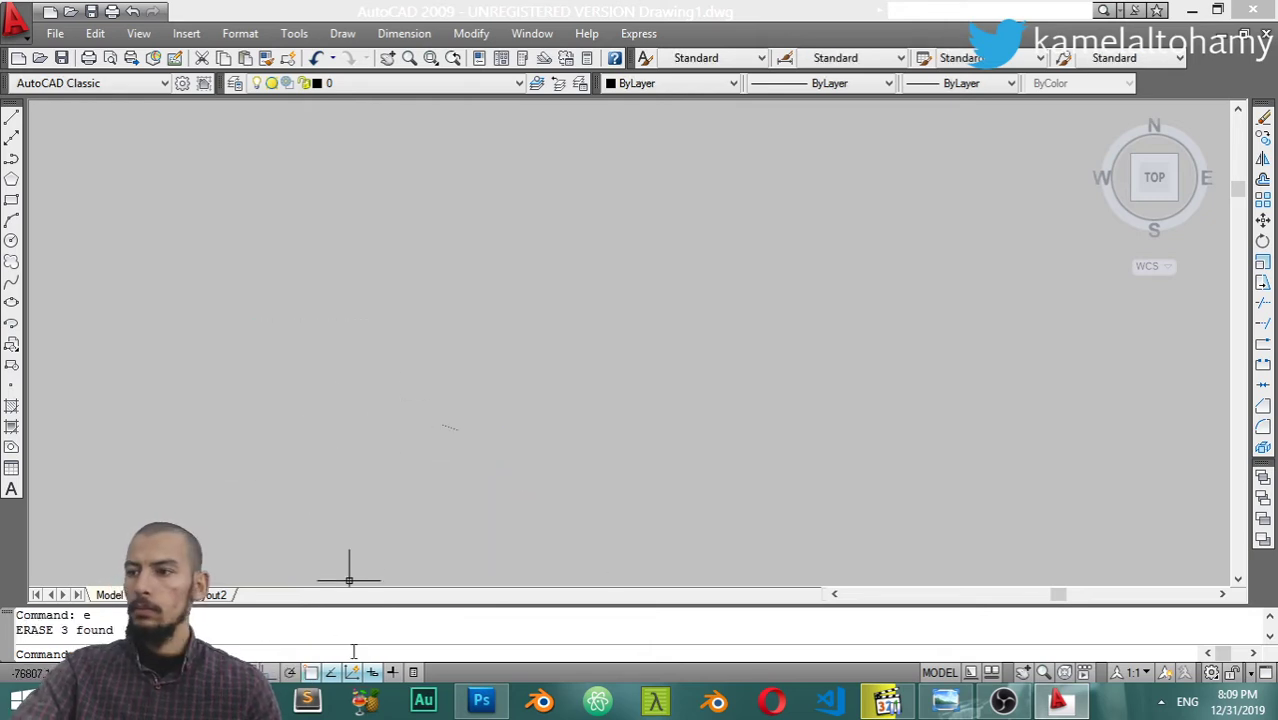
Draw a radius-50 circle centred at 10,10 and zoom to extents.
{"action": "type", "text": "c"}
{"action": "key", "text": "Return"}
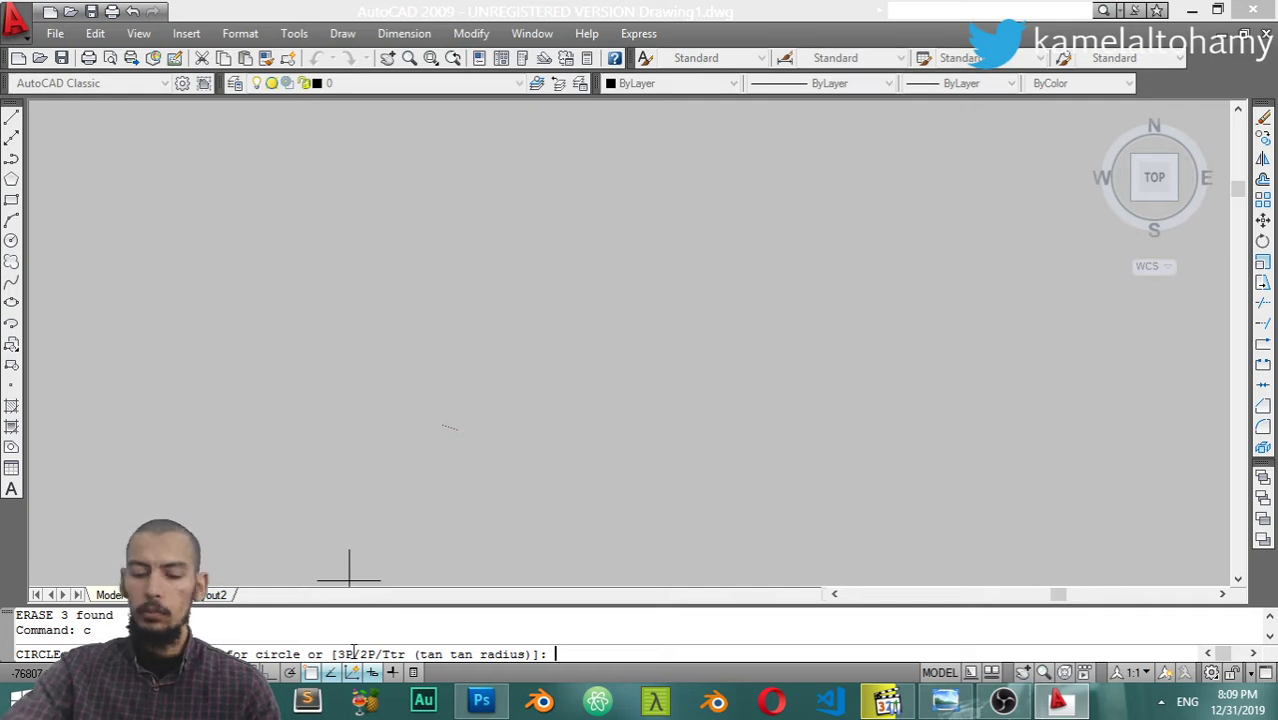
{"action": "type", "text": "10,10"}
{"action": "key", "text": "Return"}
{"action": "type", "text": "50"}
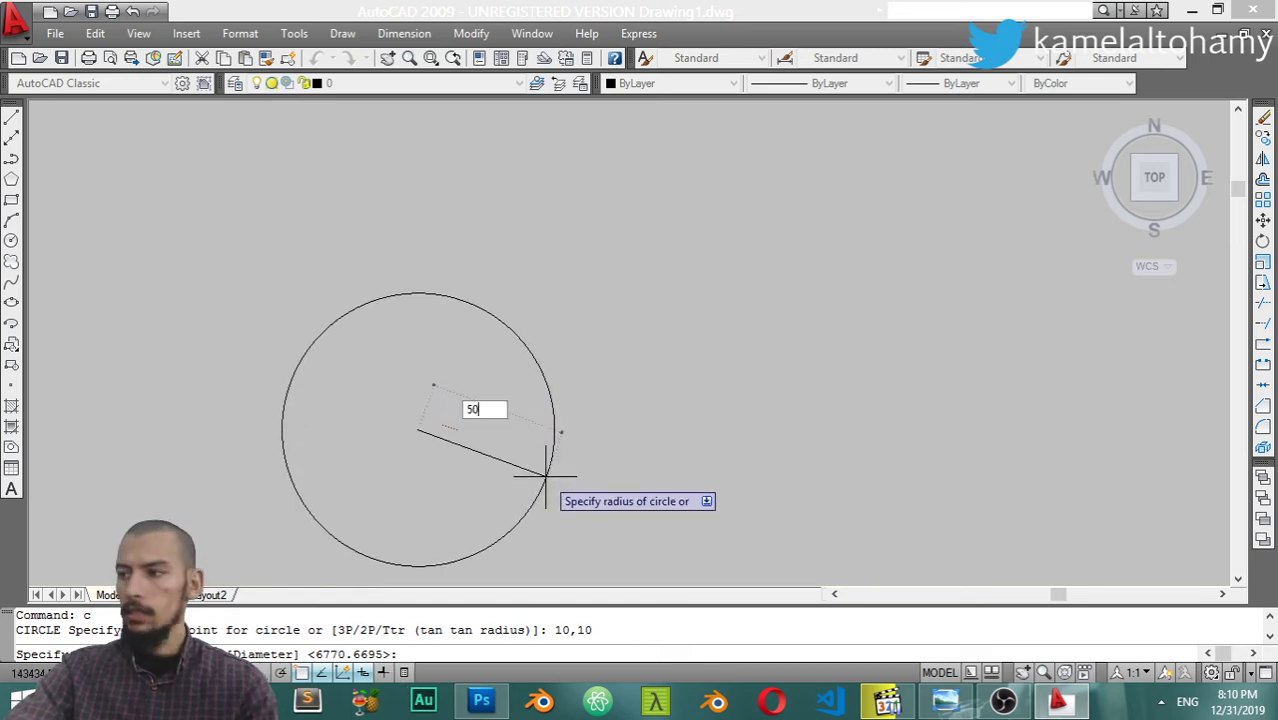
{"action": "key", "text": "Return"}
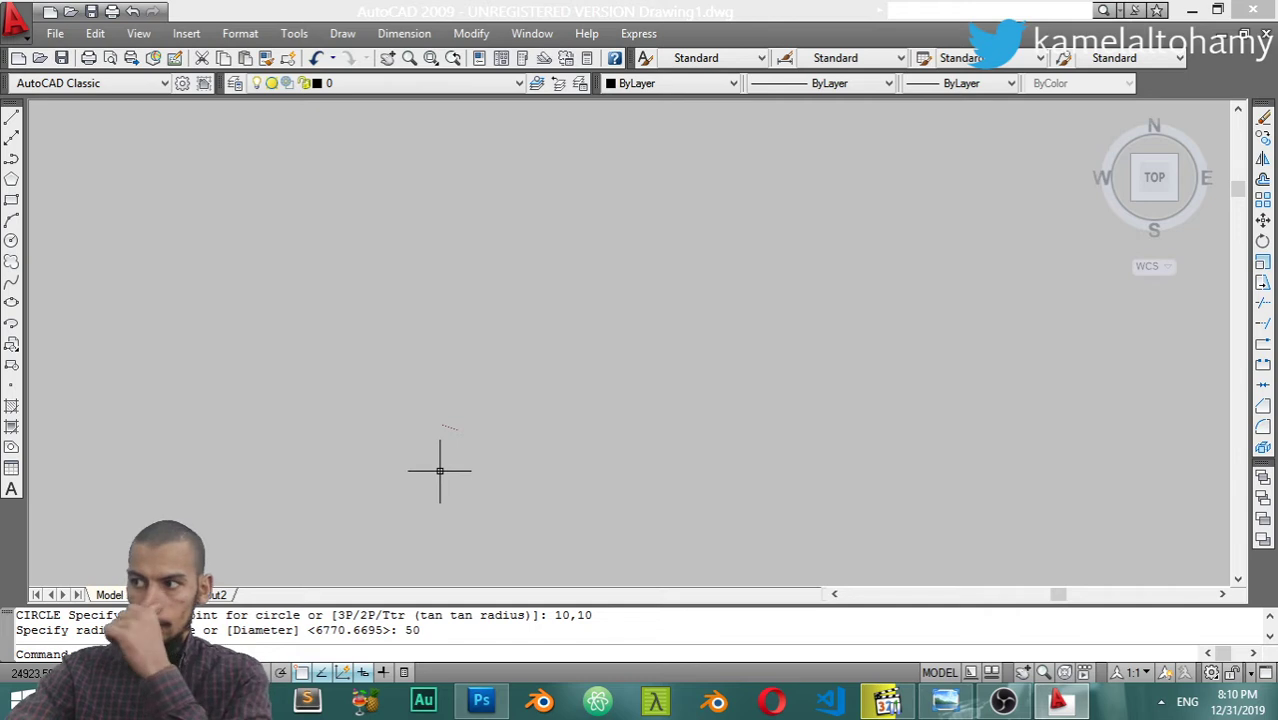
{"action": "type", "text": "z"}
{"action": "key", "text": "Return"}
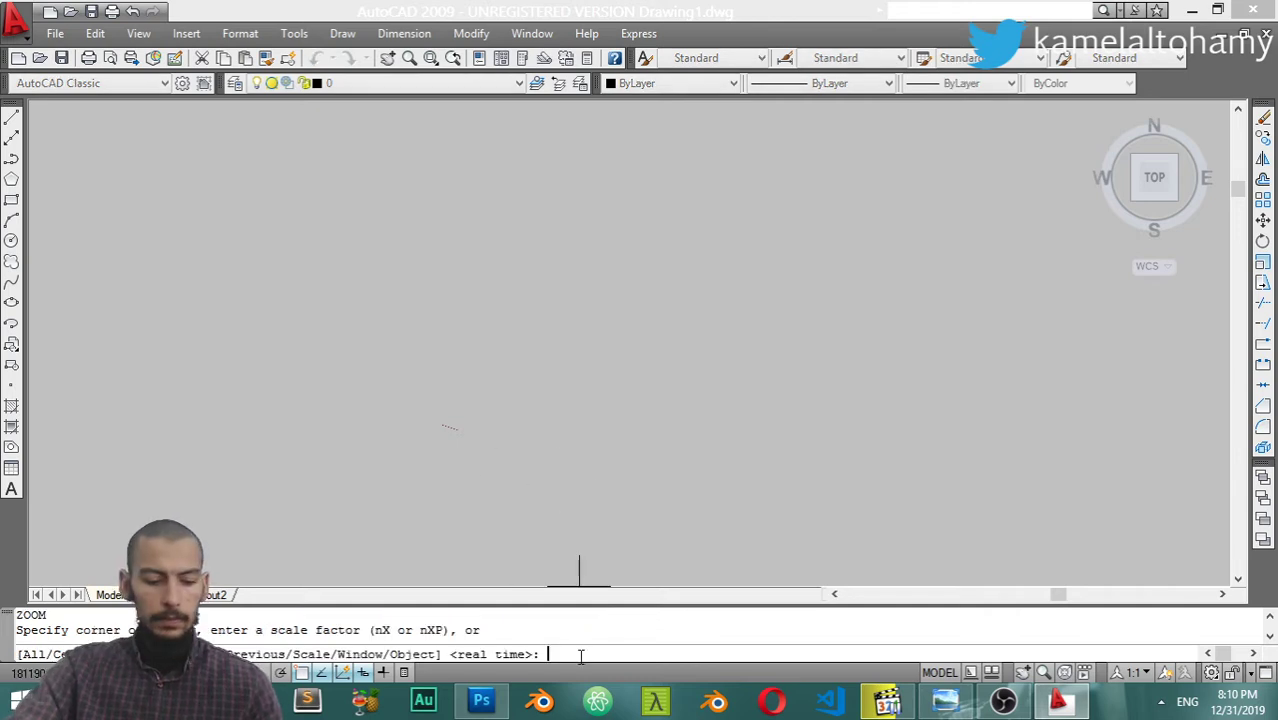
{"action": "type", "text": "e"}
{"action": "key", "text": "Return"}
{"action": "scroll", "coordinate": [735, 345], "scroll_direction": "down", "scroll_amount": 5}
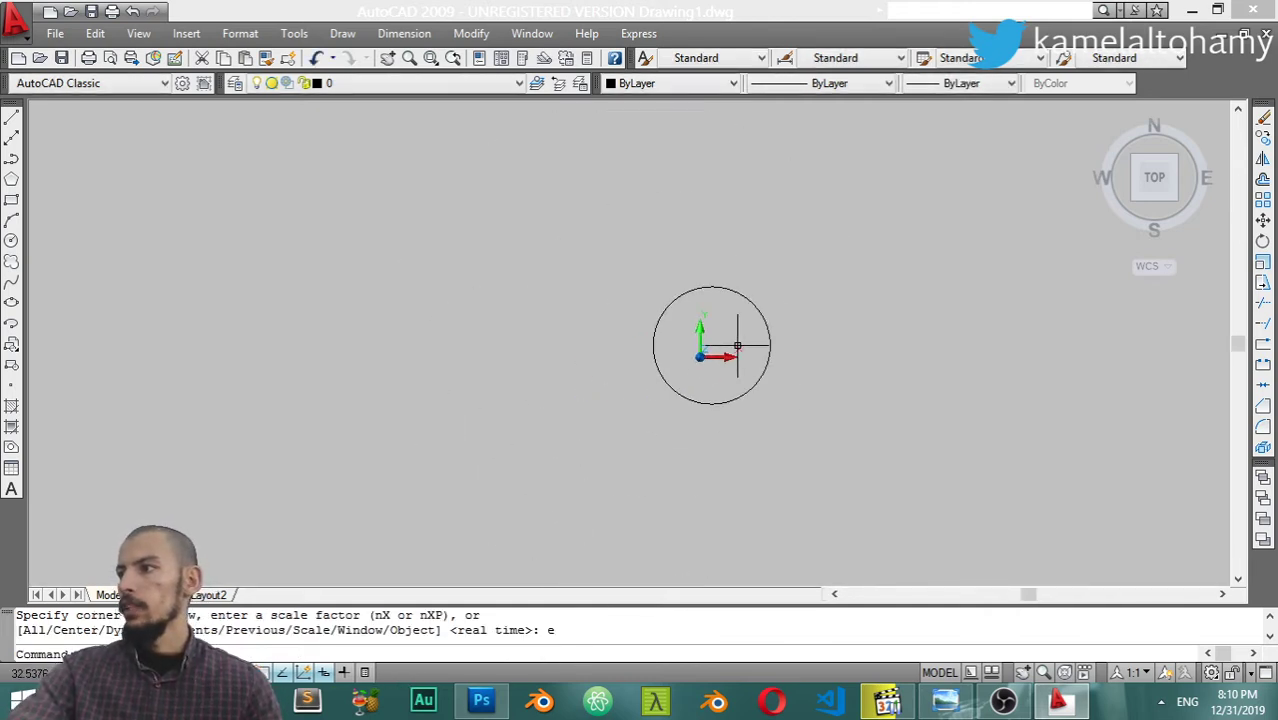
{"action": "scroll", "coordinate": [764, 336], "scroll_direction": "up", "scroll_amount": 3}
{"action": "middle_click_drag", "start_coordinate": [764, 336], "coordinate": [607, 320]}
Draw a radius-25 circle centred on the big circle's top quadrant using the Quadrant snap.
{"action": "left_click", "coordinate": [645, 200]}
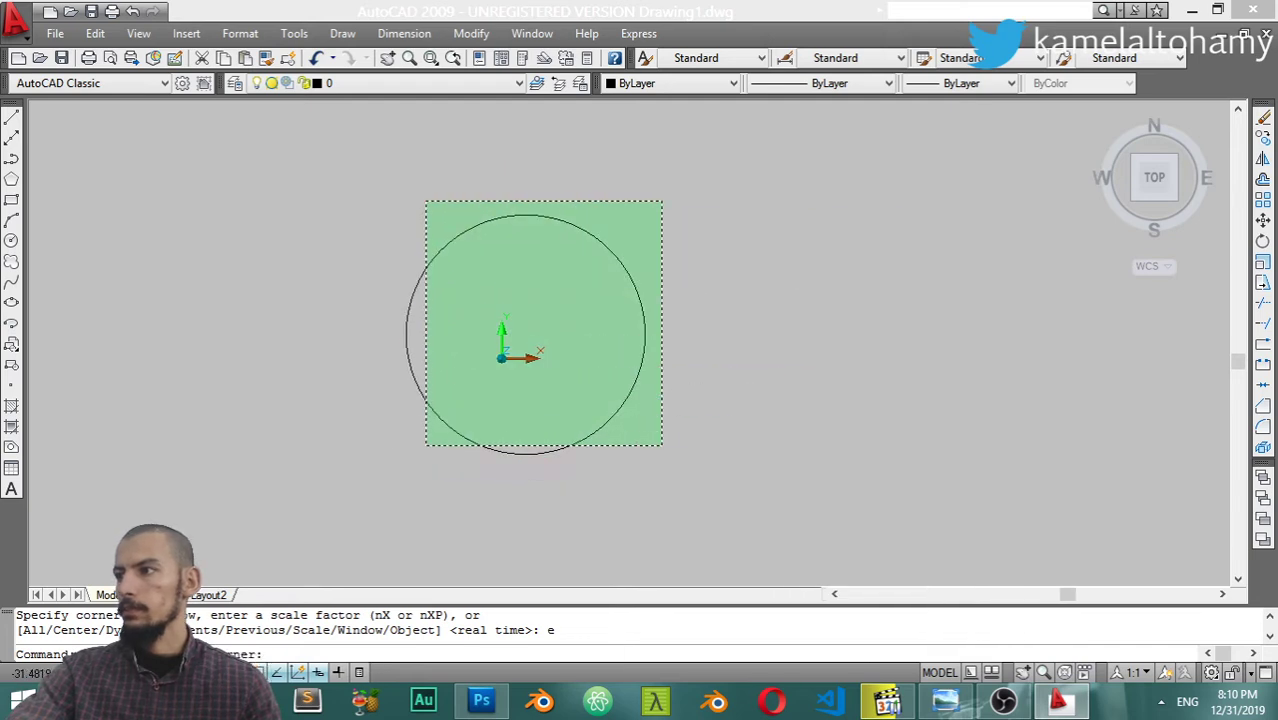
{"action": "key", "text": "Escape"}
{"action": "type", "text": "c"}
{"action": "key", "text": "Return"}
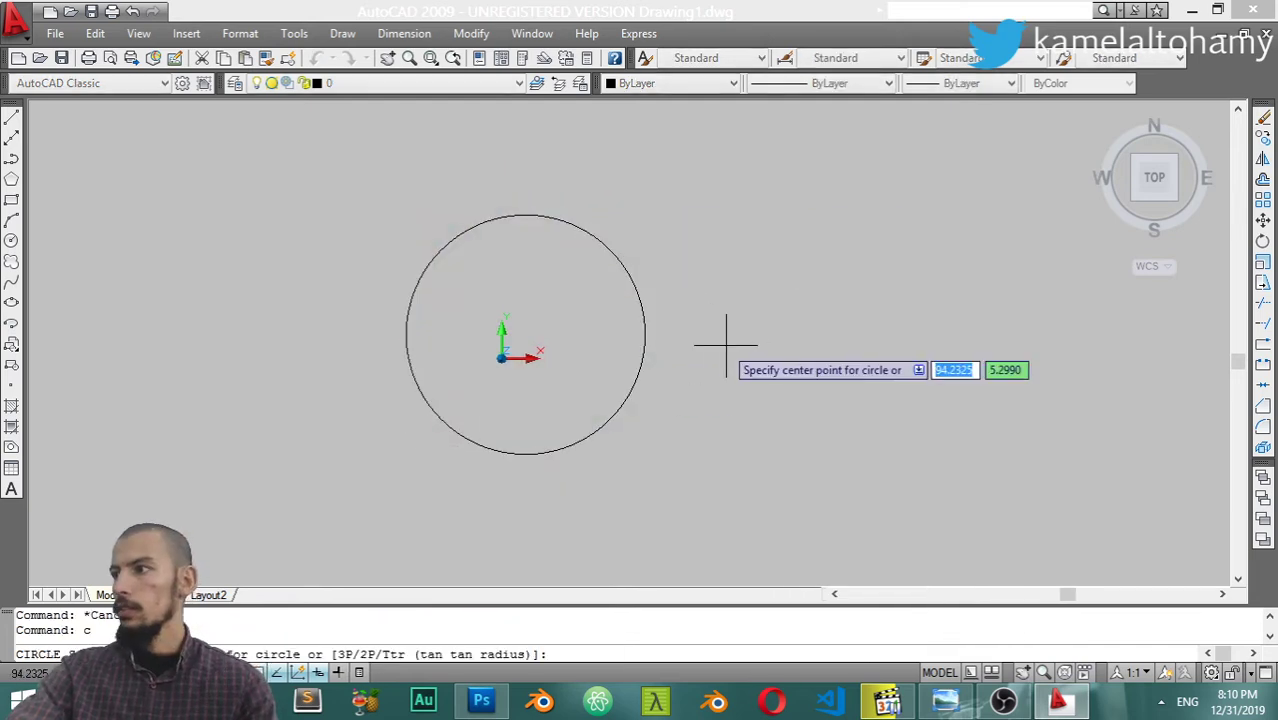
{"action": "right_click", "coordinate": [580, 335], "text": "shift"}
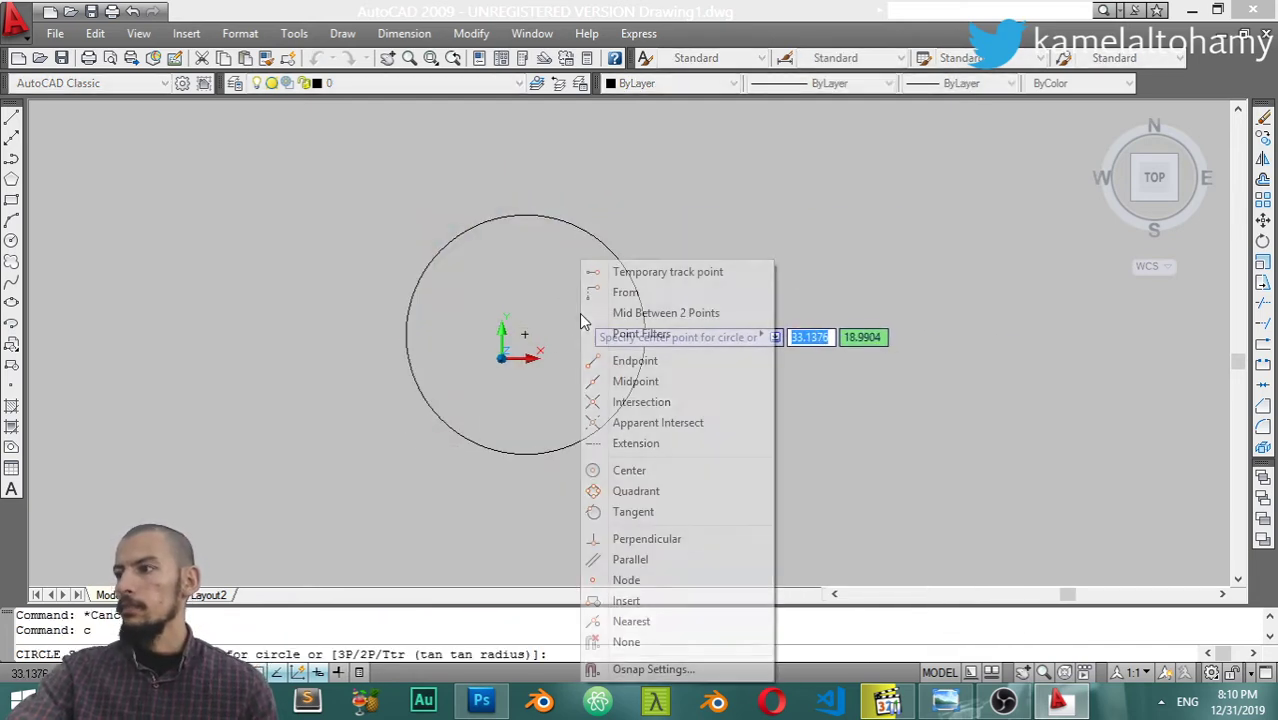
{"action": "left_click", "coordinate": [636, 491]}
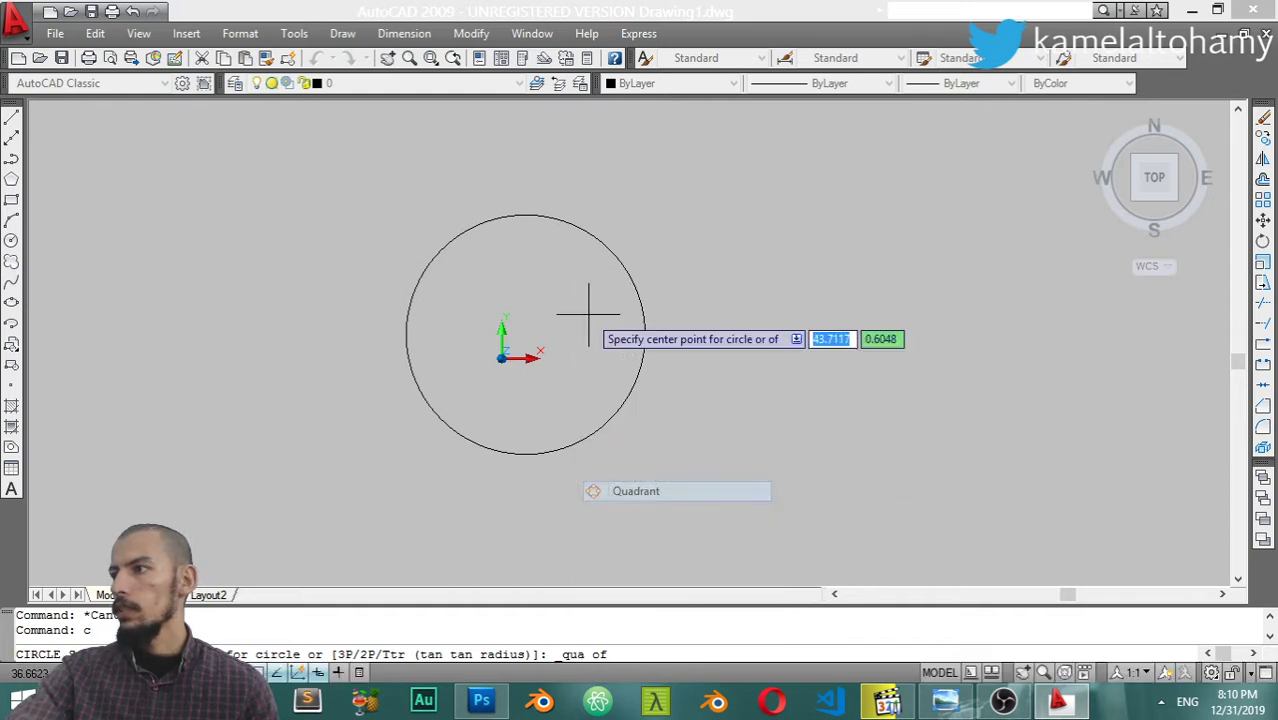
{"action": "left_click", "coordinate": [527, 213]}
{"action": "type", "text": "25"}
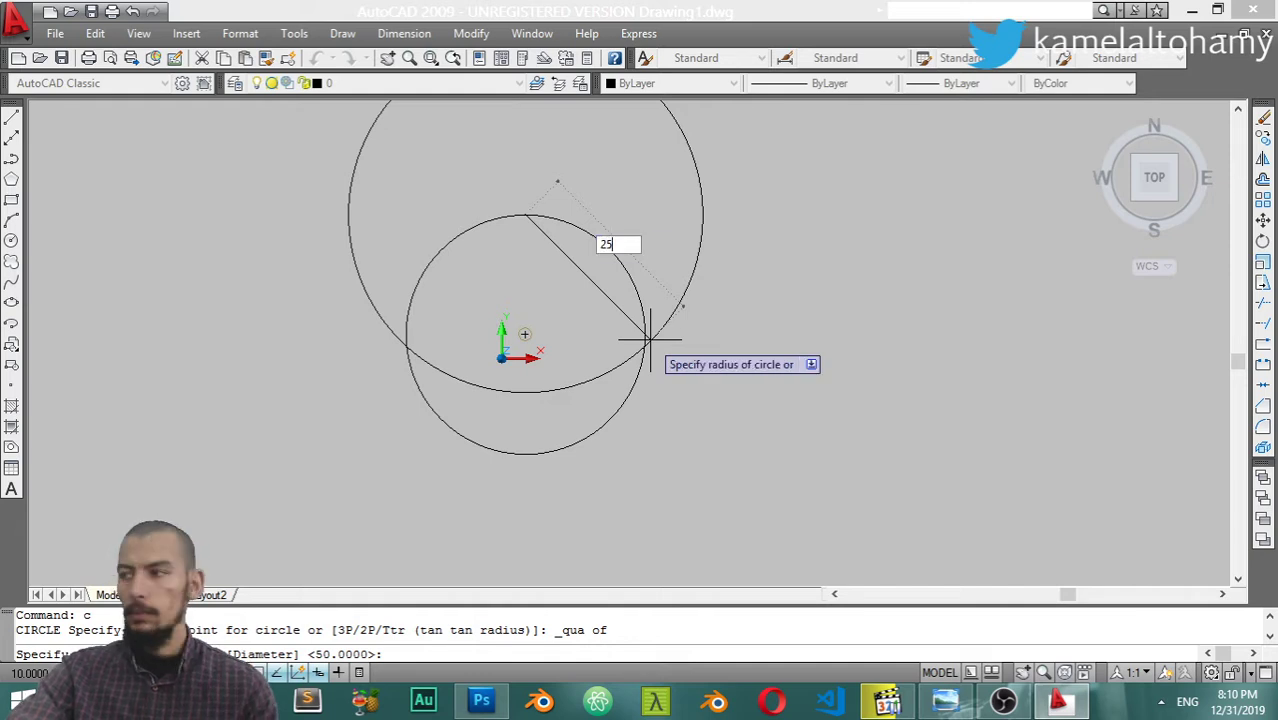
{"action": "key", "text": "Return"}
Select and deselect each circle to check them, then recentre both circles in view.
{"action": "scroll", "coordinate": [540, 235], "scroll_direction": "up", "scroll_amount": 2}
{"action": "scroll", "coordinate": [628, 220], "scroll_direction": "up", "scroll_amount": 3}
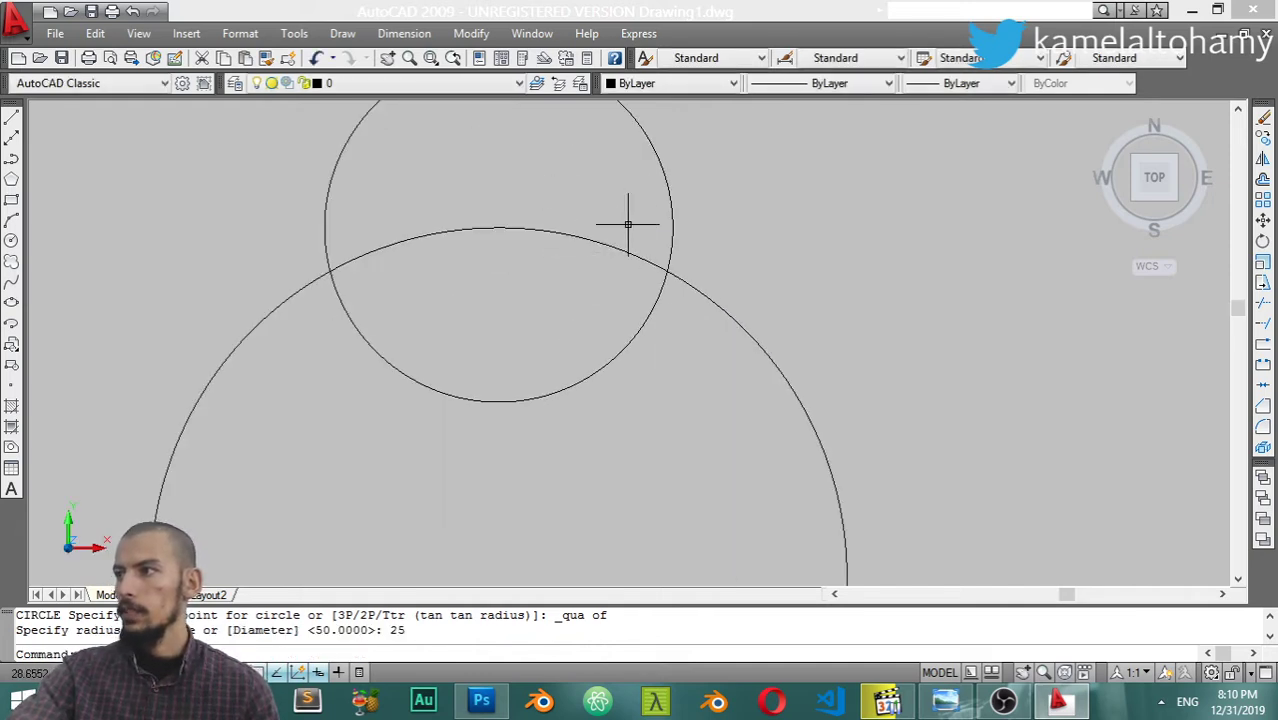
{"action": "scroll", "coordinate": [693, 157], "scroll_direction": "down", "scroll_amount": 2}
{"action": "left_click", "coordinate": [700, 154]}
{"action": "left_click", "coordinate": [631, 176]}
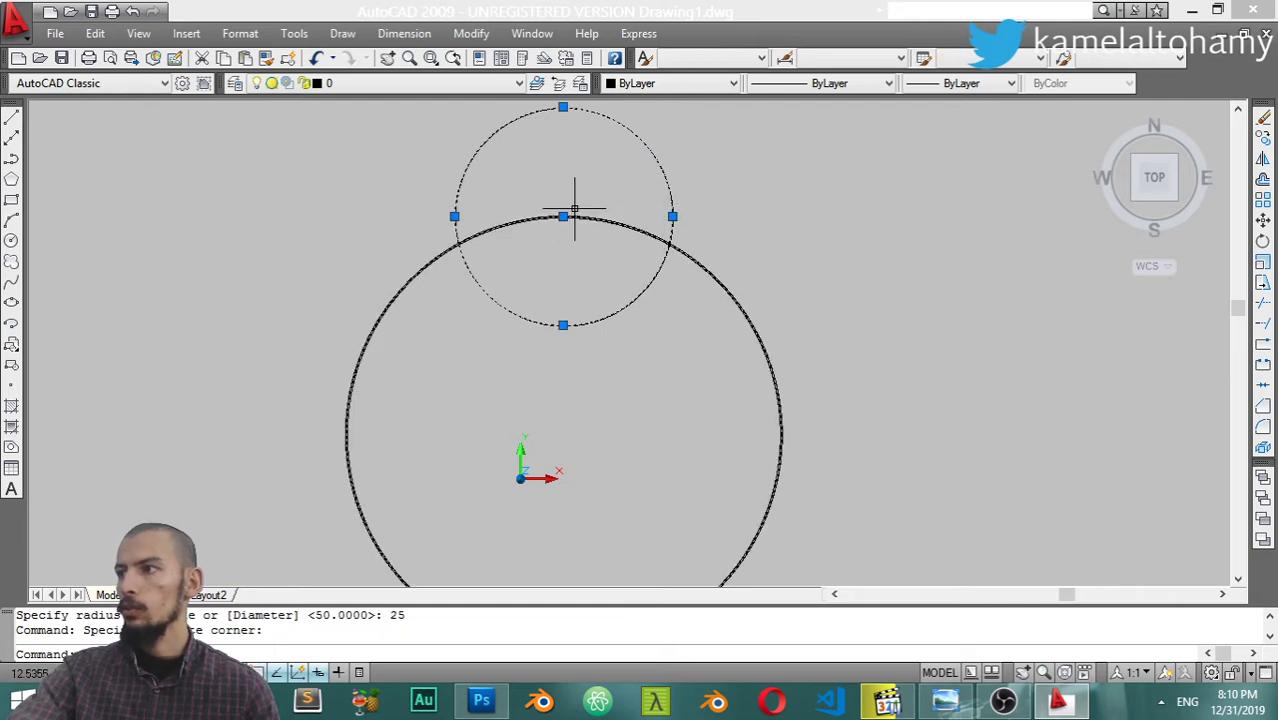
{"action": "key", "text": "Escape"}
{"action": "left_click", "coordinate": [820, 347]}
{"action": "left_click", "coordinate": [764, 371]}
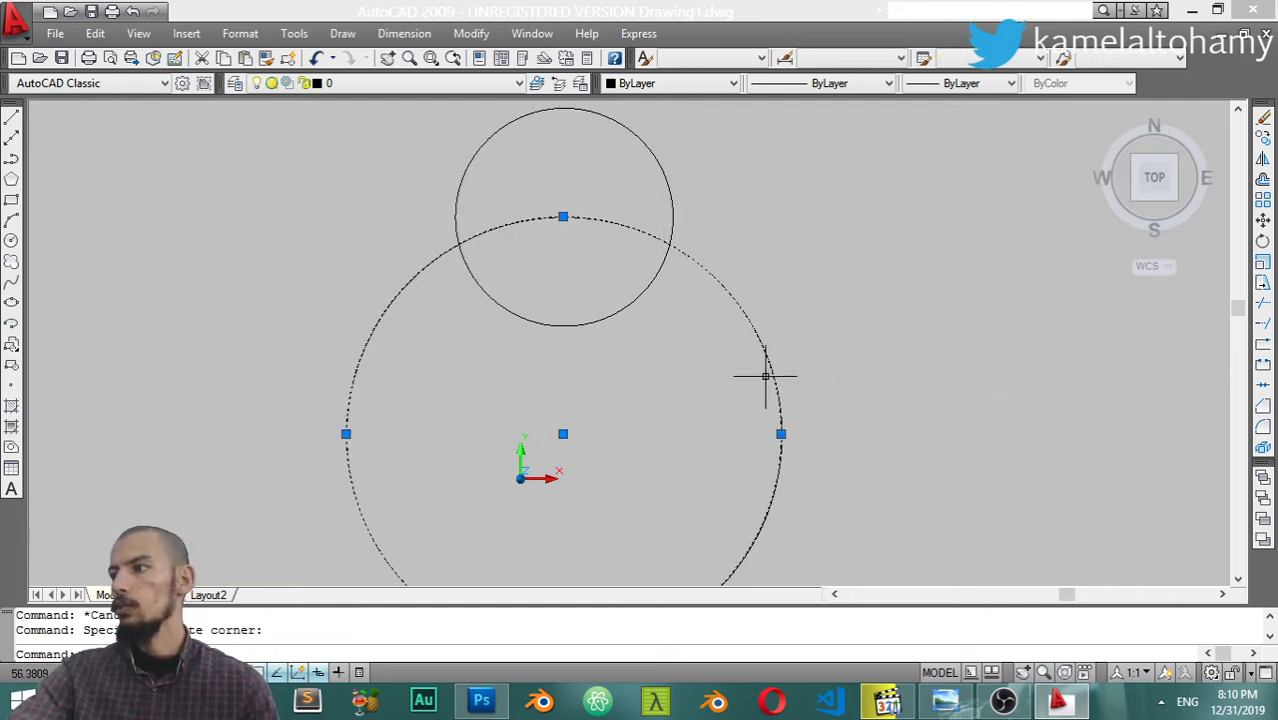
{"action": "key", "text": "Escape"}
{"action": "scroll", "coordinate": [699, 362], "scroll_direction": "down", "scroll_amount": 6}
{"action": "scroll", "coordinate": [719, 407], "scroll_direction": "up", "scroll_amount": 4}
{"action": "middle_click_drag", "start_coordinate": [719, 407], "coordinate": [576, 355]}
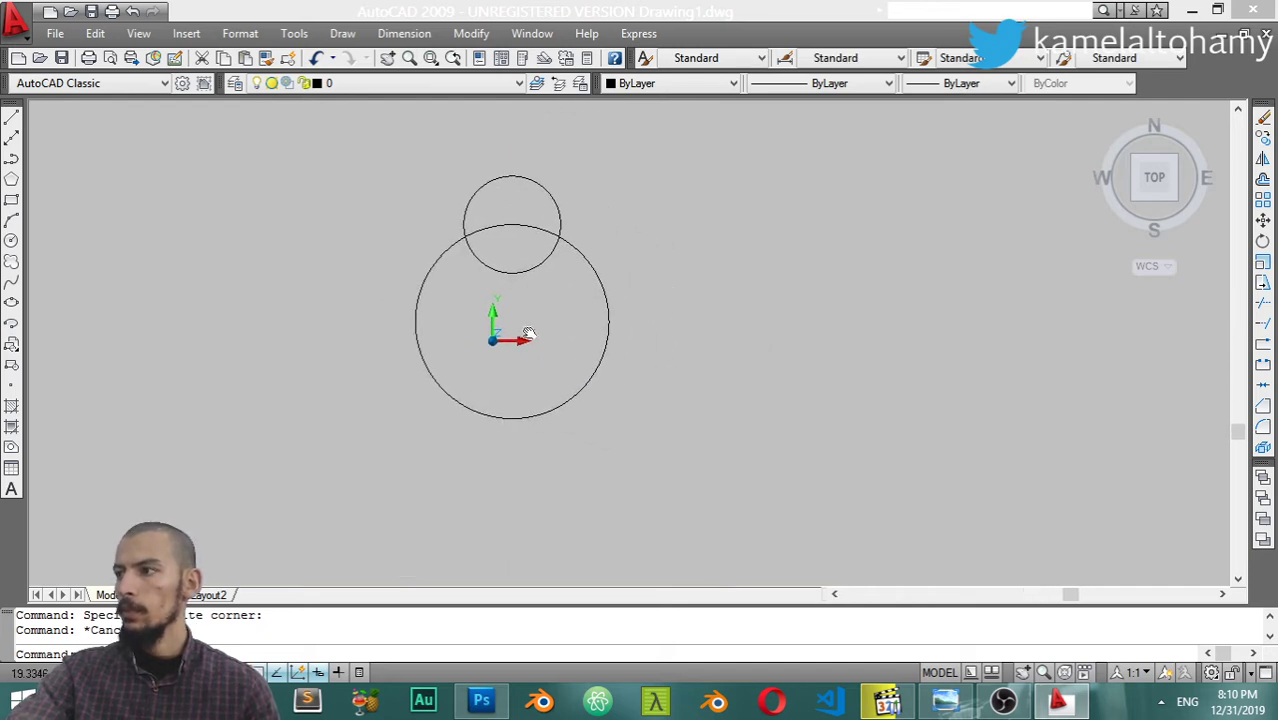
{"action": "type", "text": "l"}
{"action": "key", "text": "Return"}
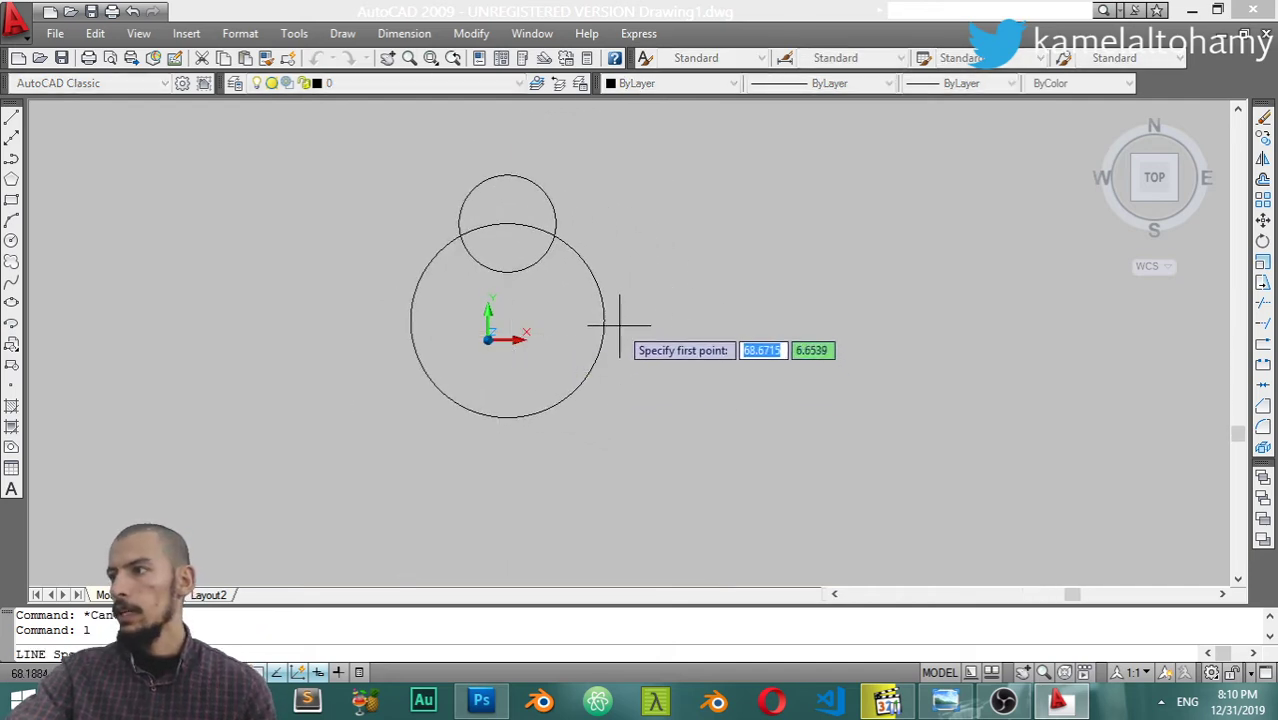
Draw a vertical line snapped from the big circle's centre to the small circle's centre.
{"action": "right_click", "coordinate": [601, 320], "text": "shift"}
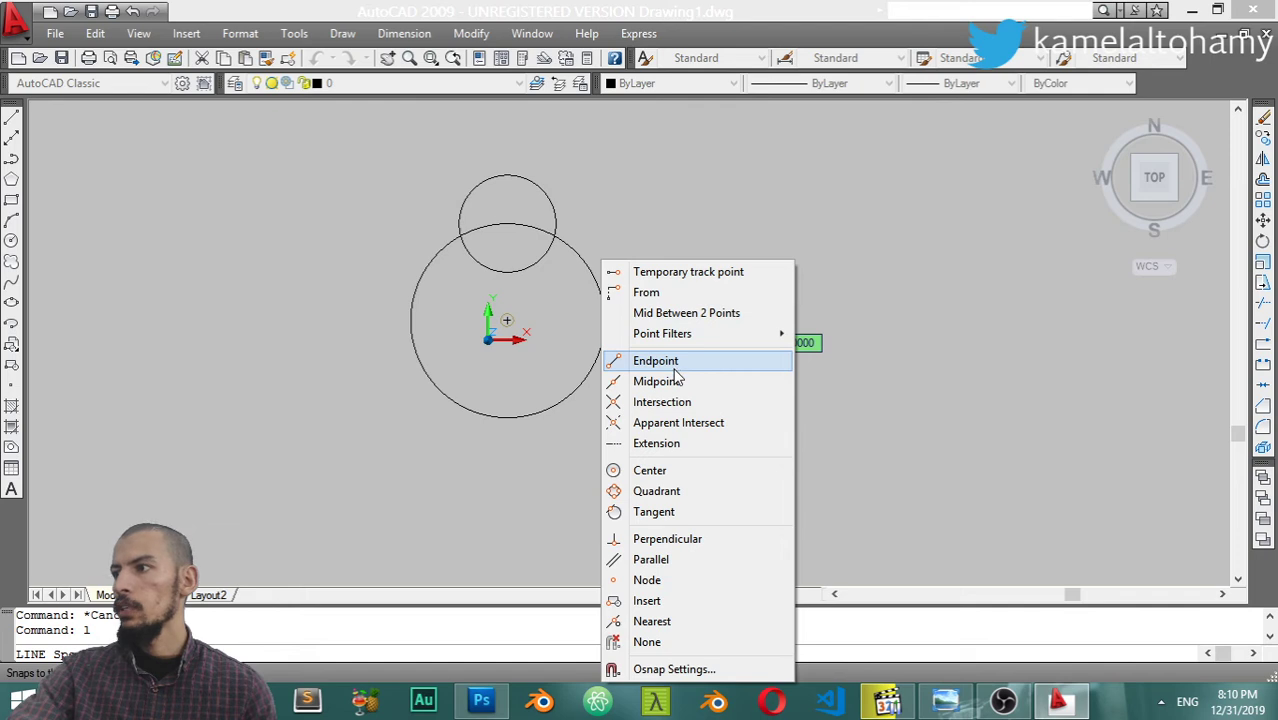
{"action": "left_click", "coordinate": [652, 470]}
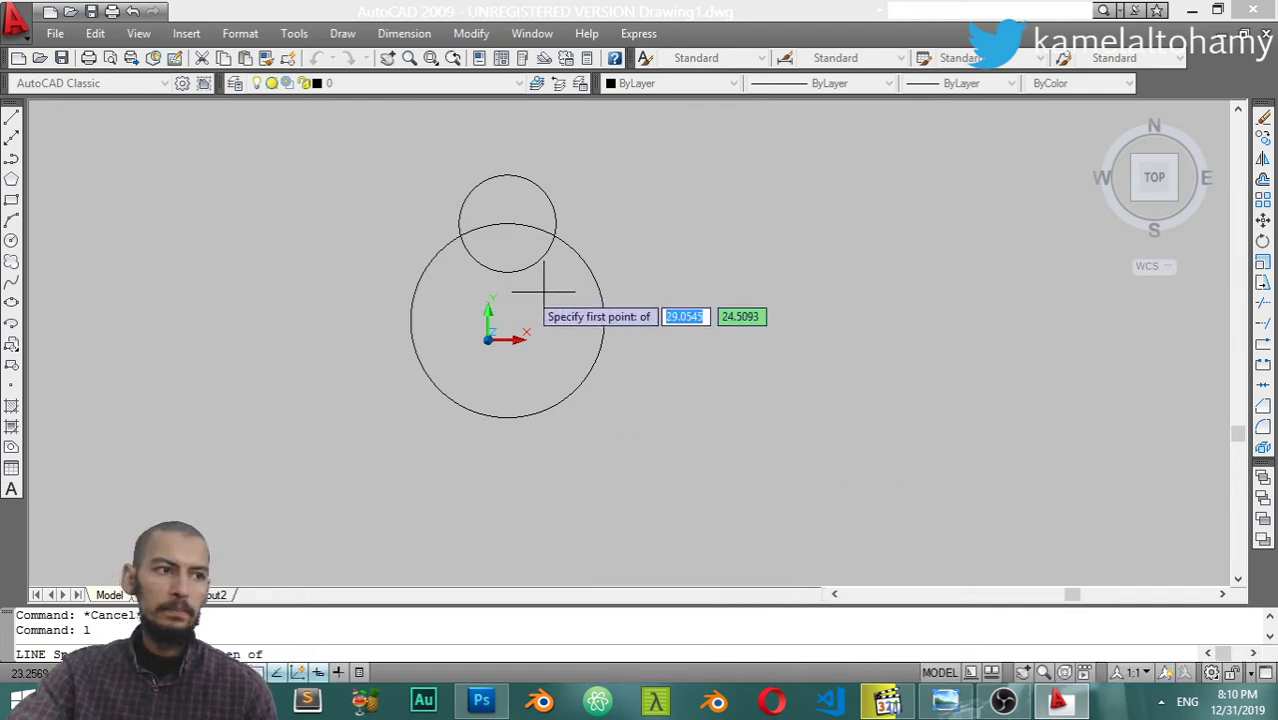
{"action": "left_click", "coordinate": [513, 334]}
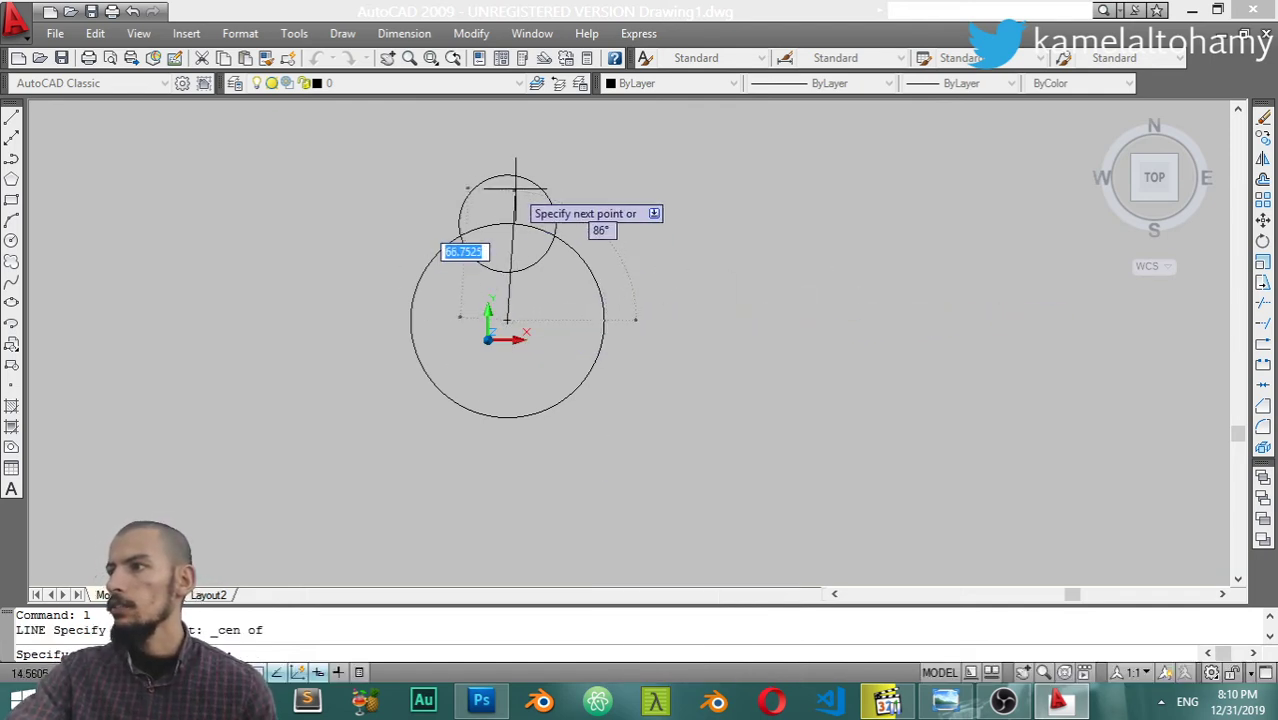
{"action": "left_click", "coordinate": [507, 222]}
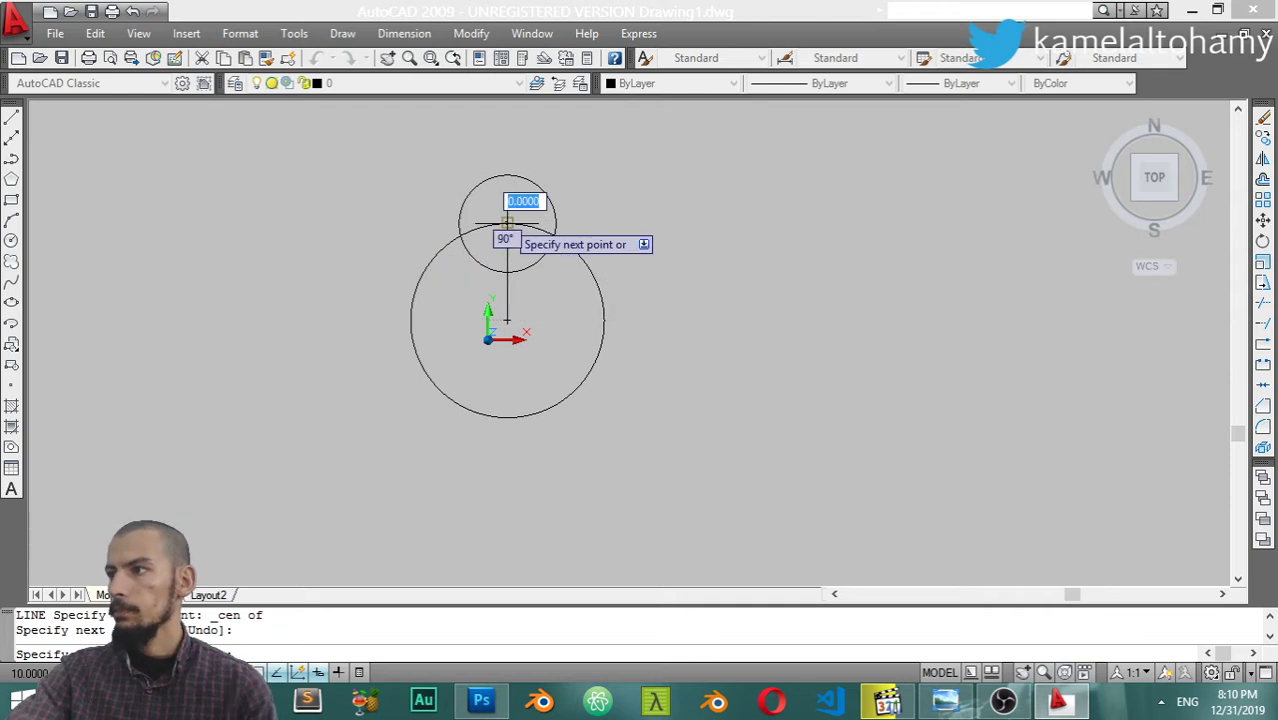
{"action": "key", "text": "Return"}
{"action": "scroll", "coordinate": [538, 264], "scroll_direction": "up", "scroll_amount": 1}
Draw a horizontal line from the big circle's centre to its right quadrant.
{"action": "key", "text": "Return"}
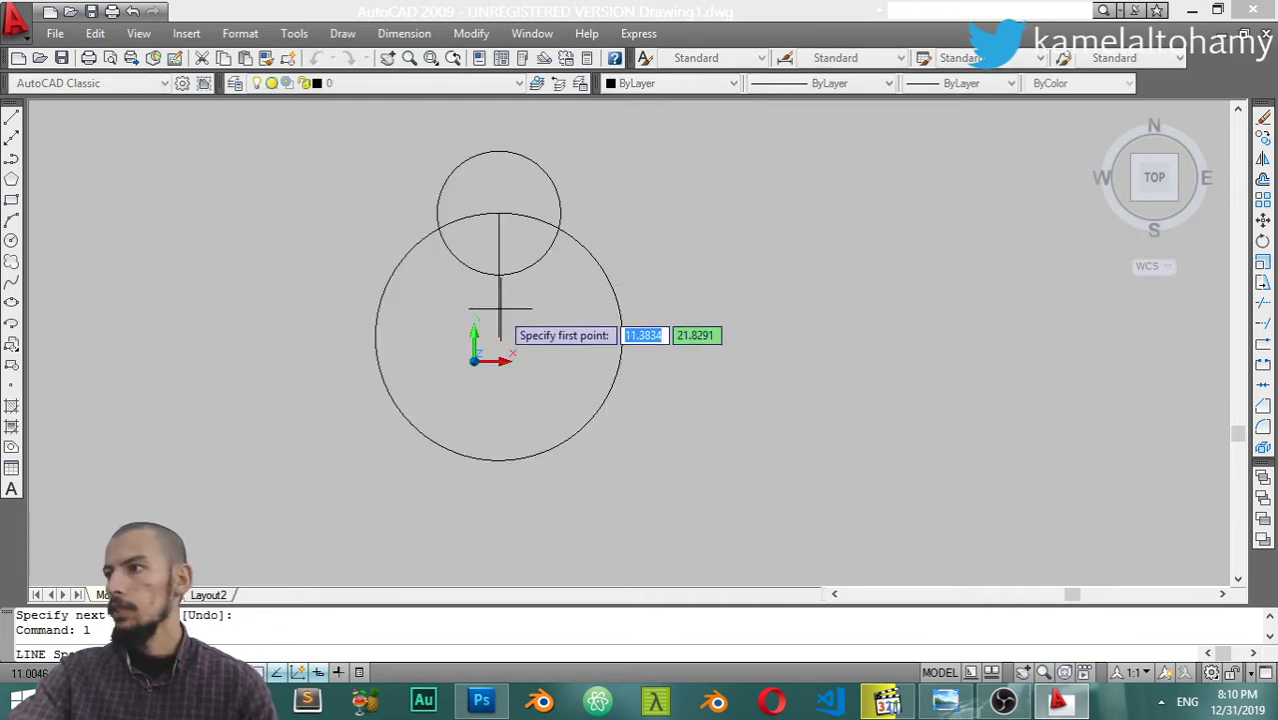
{"action": "left_click", "coordinate": [498, 290]}
{"action": "right_click", "coordinate": [625, 340], "text": "shift"}
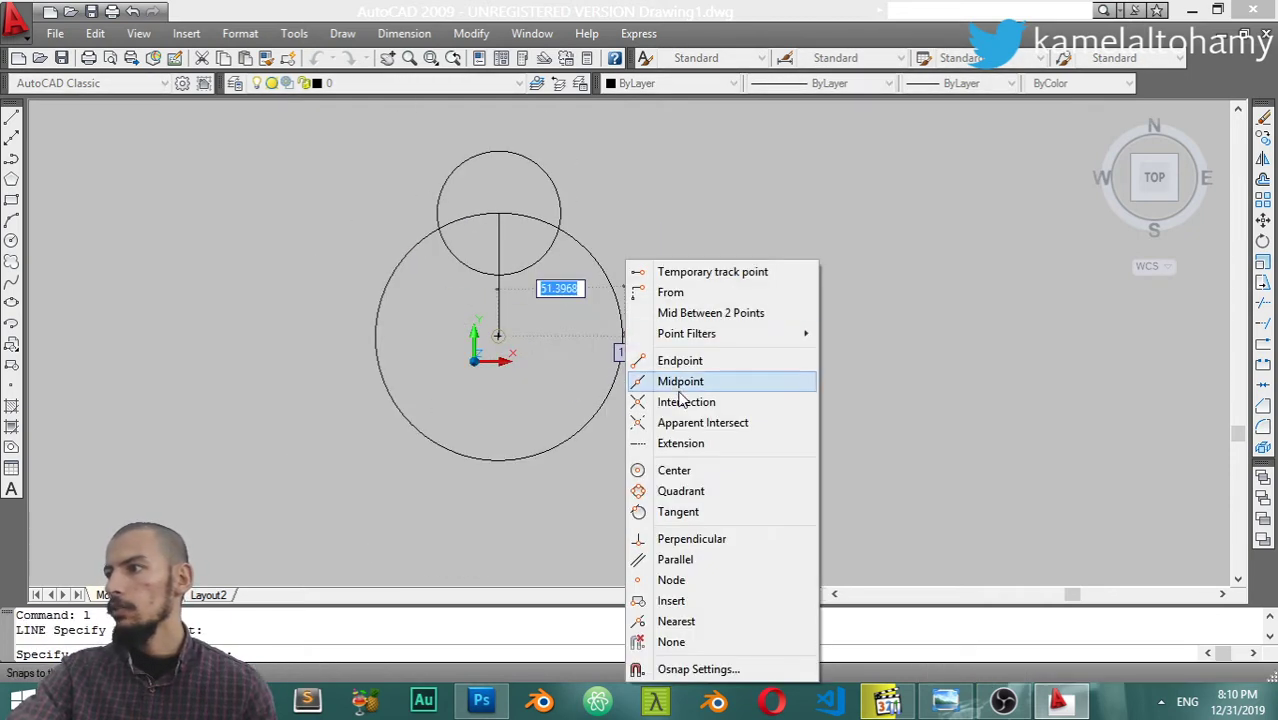
{"action": "left_click", "coordinate": [684, 491]}
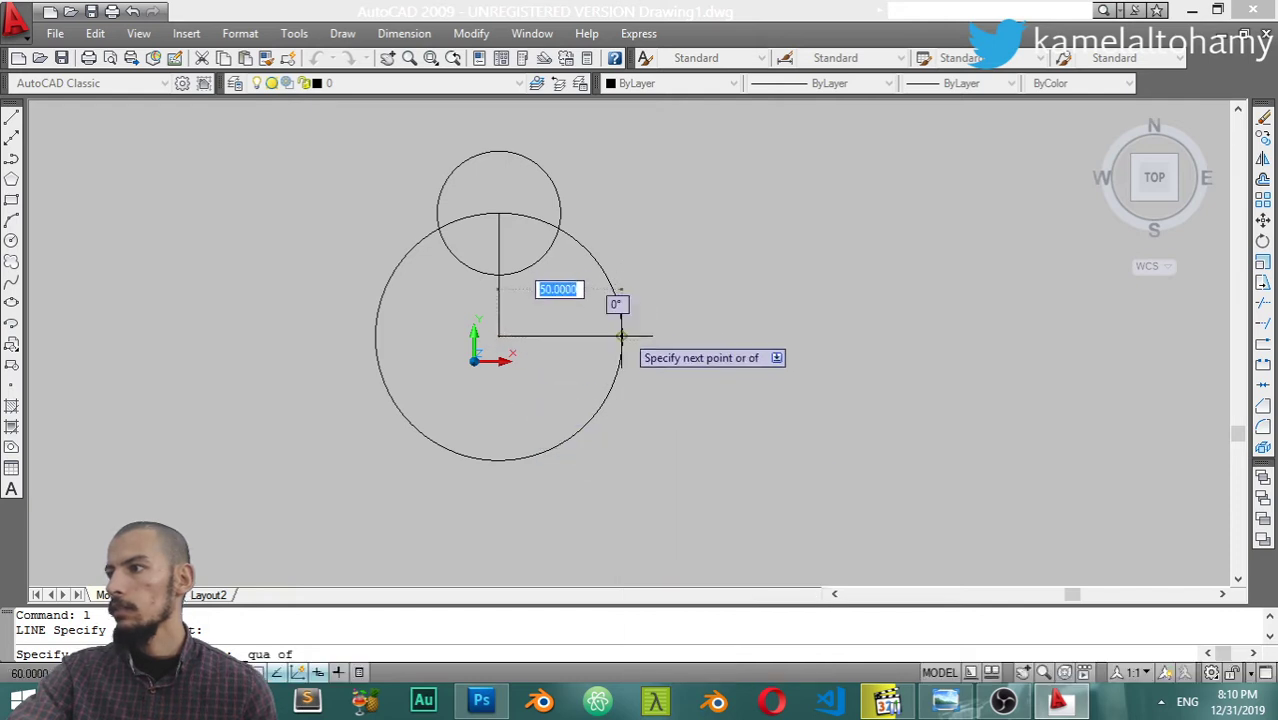
{"action": "left_click", "coordinate": [628, 327]}
{"action": "key", "text": "Return"}
Trim the overlapping circle arcs and the lower part of the vertical line.
{"action": "scroll", "coordinate": [659, 309], "scroll_direction": "up", "scroll_amount": 5}
{"action": "scroll", "coordinate": [659, 309], "scroll_direction": "down", "scroll_amount": 5}
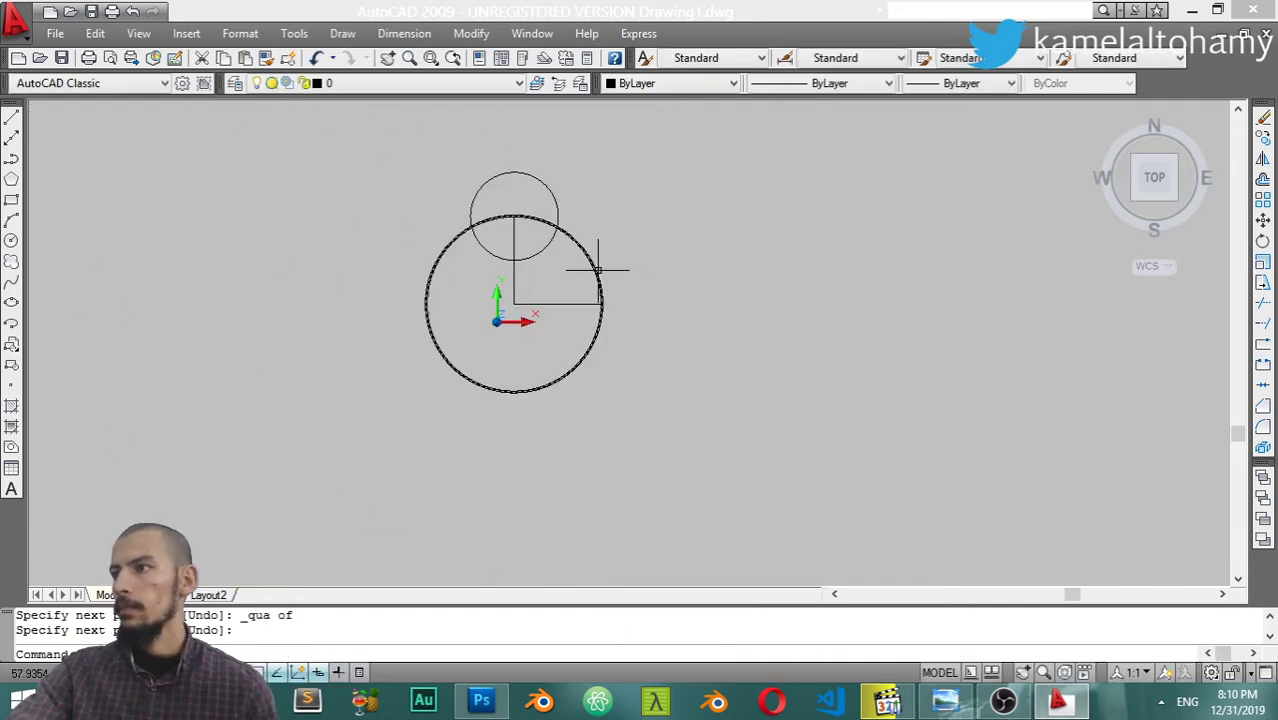
{"action": "middle_click_drag", "start_coordinate": [585, 271], "coordinate": [665, 308]}
{"action": "scroll", "coordinate": [665, 310], "scroll_direction": "up", "scroll_amount": 3}
{"action": "key", "text": "Return"}
{"action": "key", "text": "Return"}
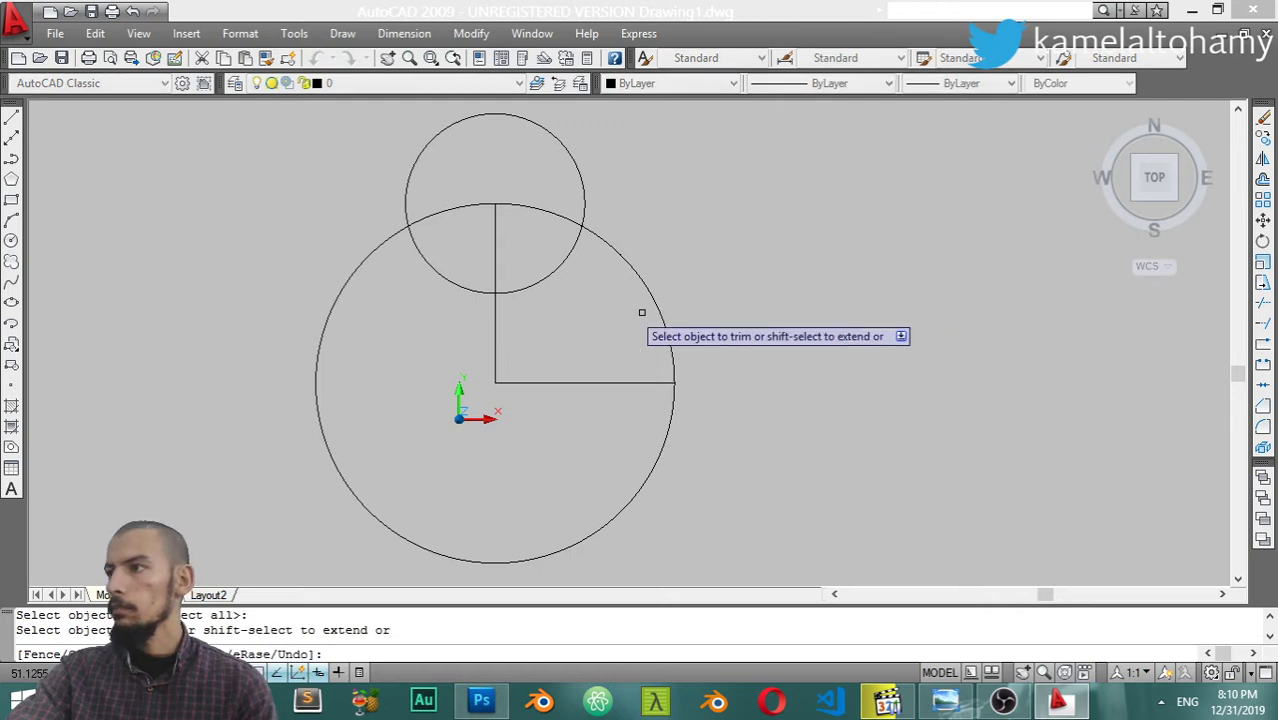
{"action": "left_click", "coordinate": [544, 170]}
{"action": "left_click", "coordinate": [528, 284]}
{"action": "left_click", "coordinate": [520, 262]}
{"action": "left_click", "coordinate": [535, 297]}
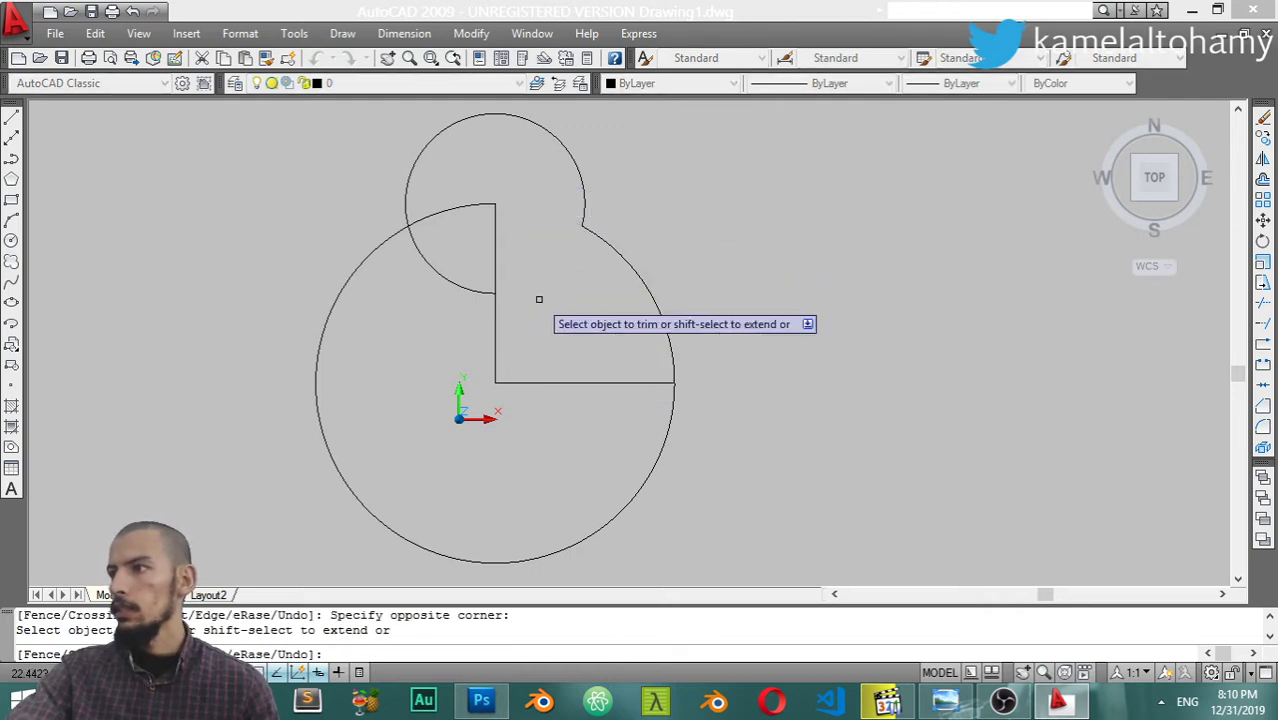
{"action": "left_click", "coordinate": [546, 352]}
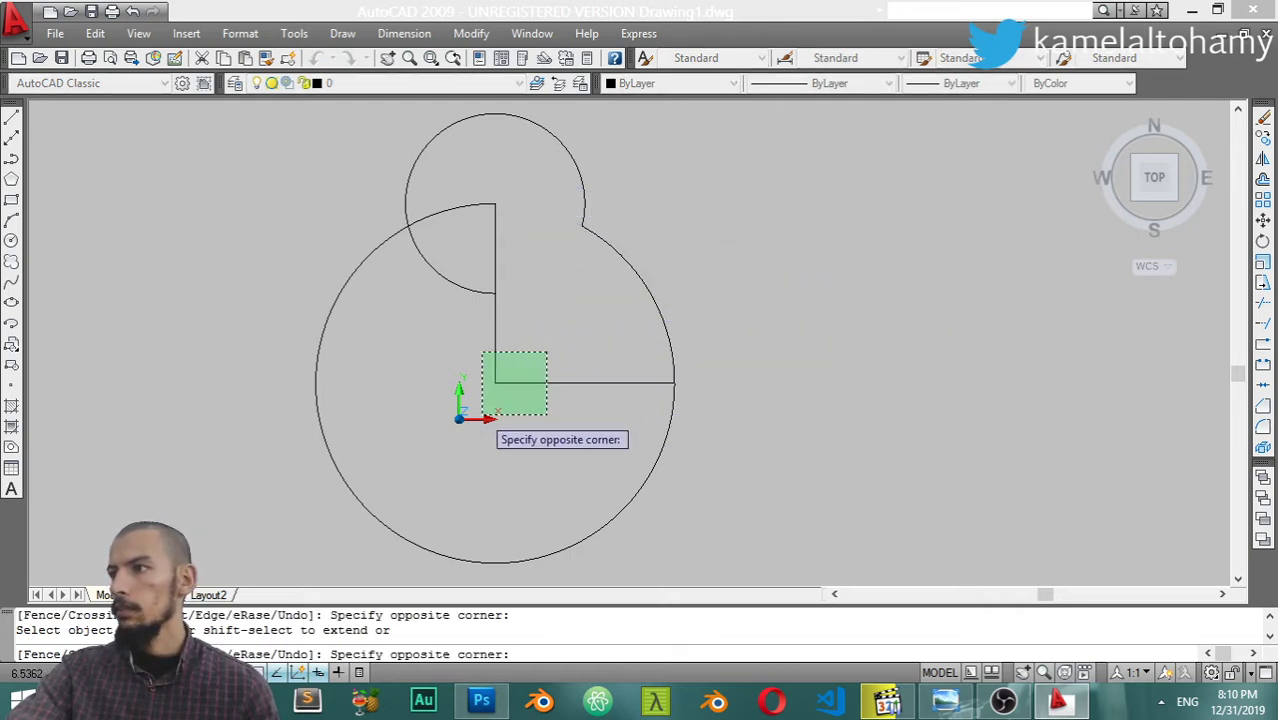
{"action": "left_click", "coordinate": [480, 414]}
{"action": "key", "text": "Escape"}
Window-select the stray horizontal line and erase it.
{"action": "left_click", "coordinate": [457, 349]}
{"action": "left_click", "coordinate": [758, 409]}
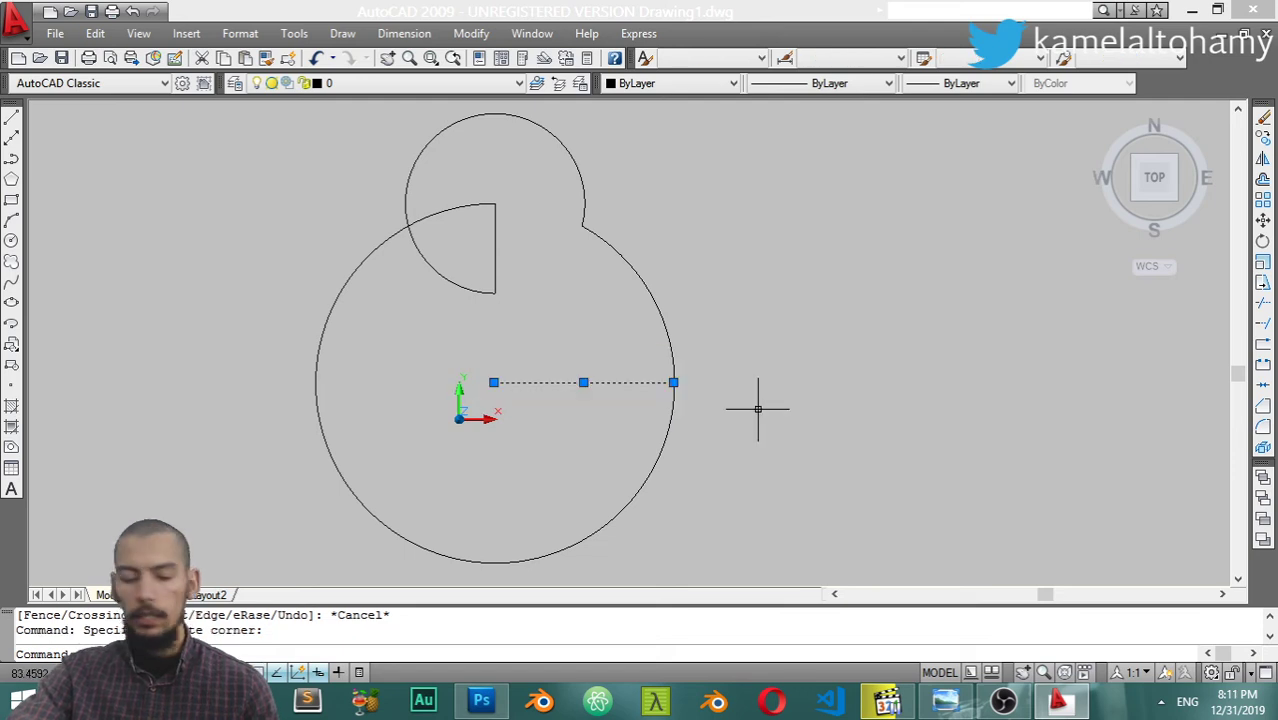
{"action": "type", "text": "e"}
{"action": "key", "text": "Return"}
{"action": "scroll", "coordinate": [533, 316], "scroll_direction": "up", "scroll_amount": 5}
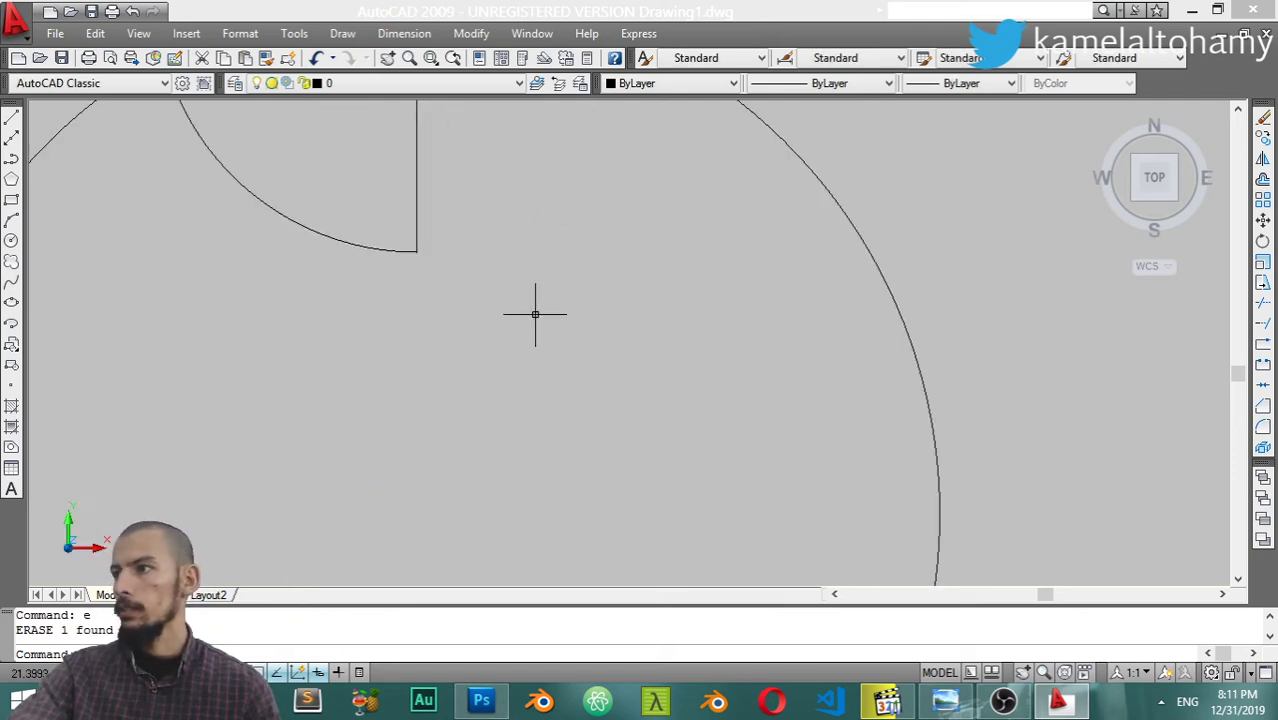
{"action": "scroll", "coordinate": [600, 345], "scroll_direction": "down", "scroll_amount": 8}
{"action": "scroll", "coordinate": [609, 345], "scroll_direction": "up", "scroll_amount": 3}
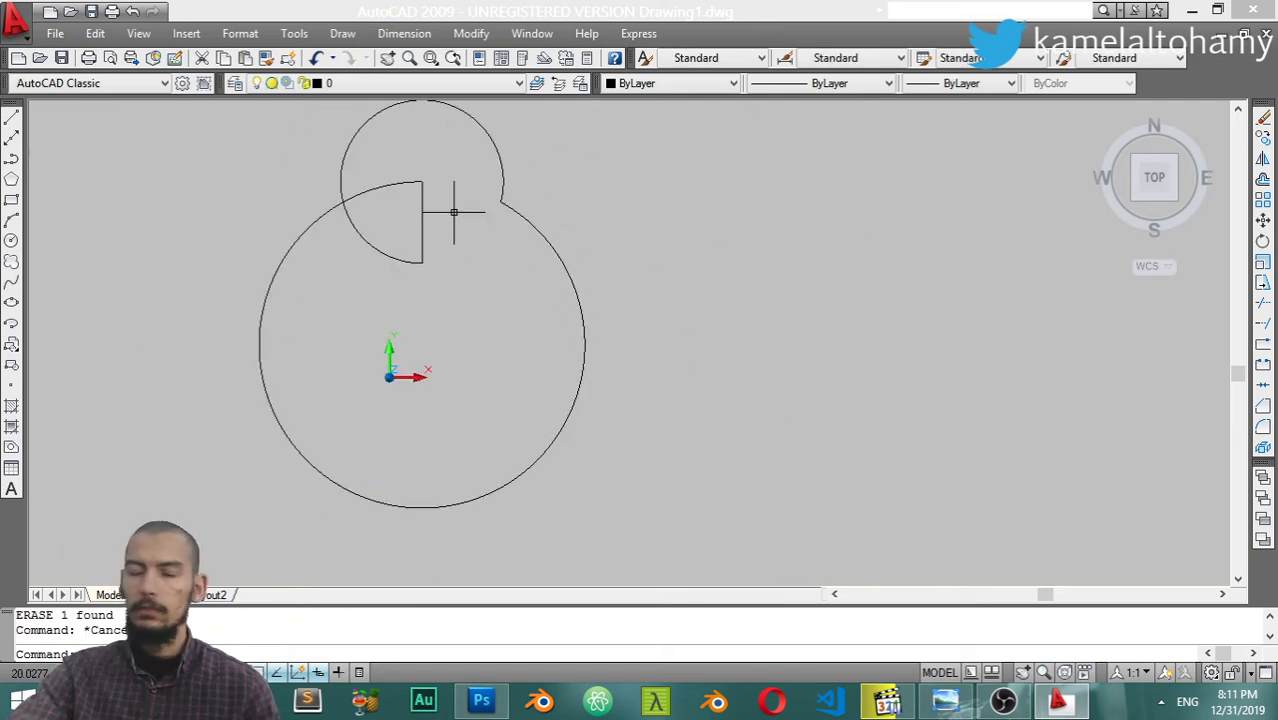
{"action": "scroll", "coordinate": [592, 303], "scroll_direction": "up", "scroll_amount": 2}
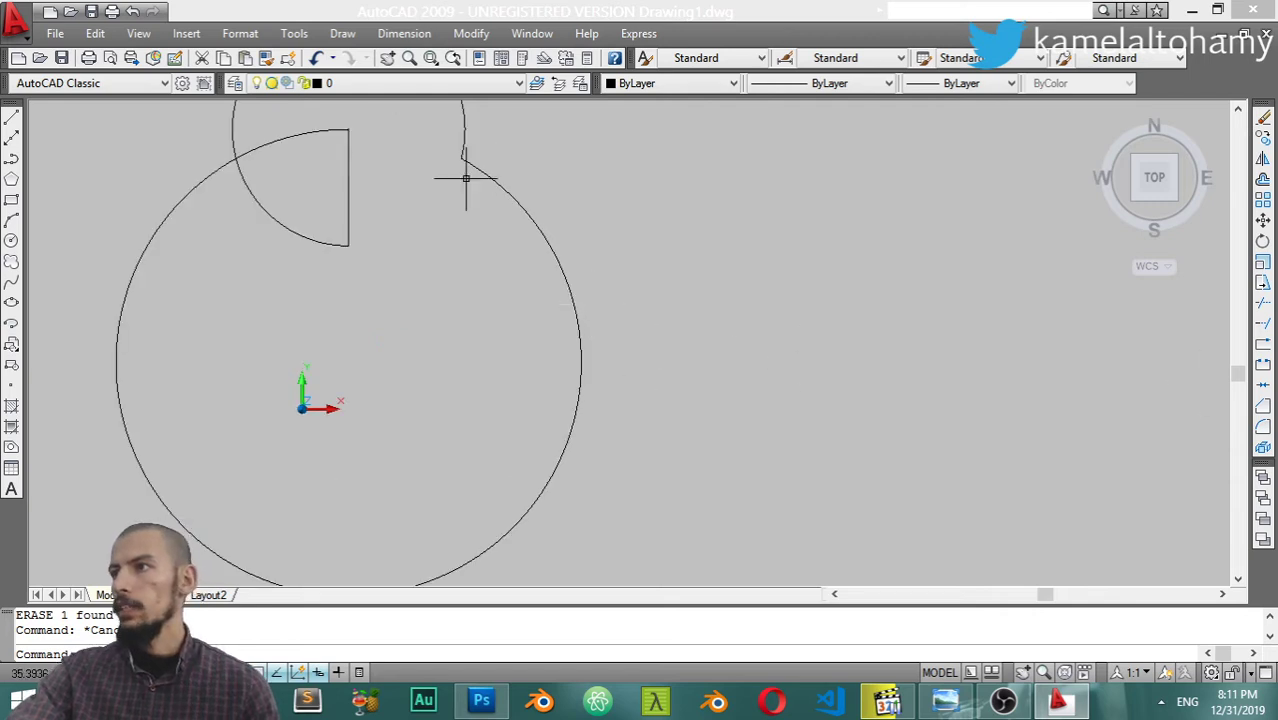
{"action": "left_click", "coordinate": [343, 34]}
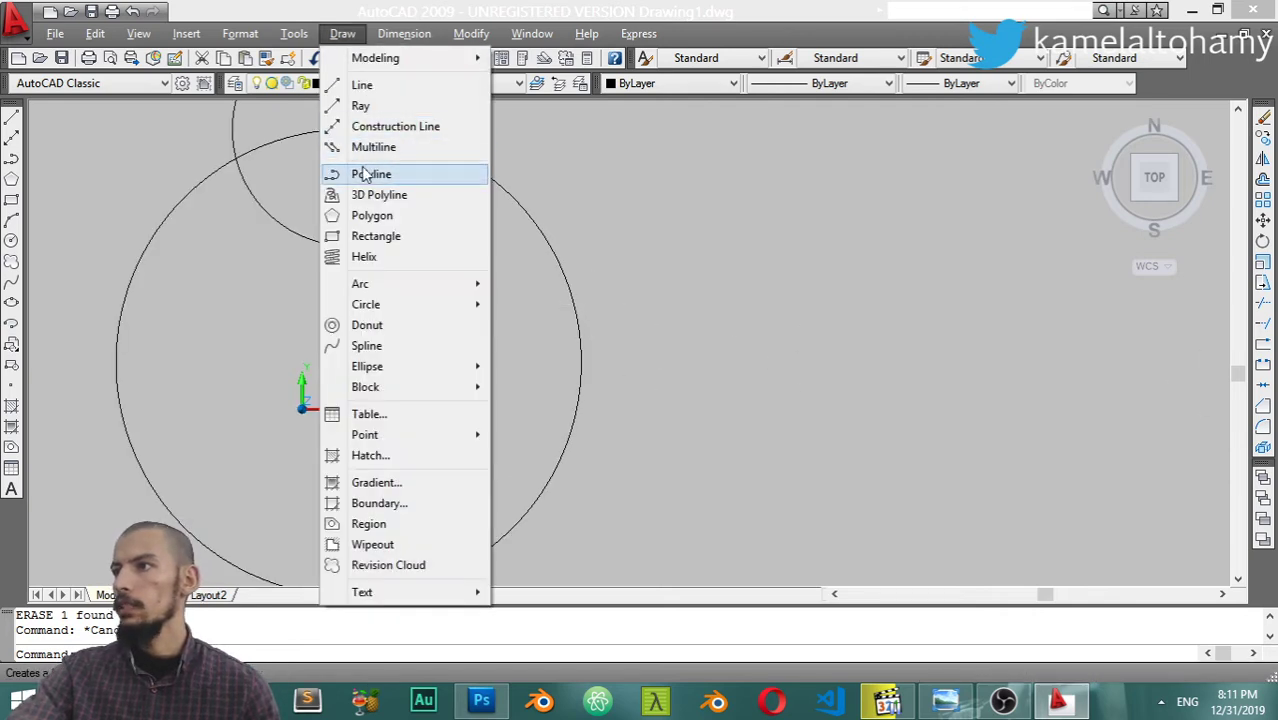
Start a polyline where the circles meet and zig-zag it to the right.
{"action": "left_click", "coordinate": [392, 176]}
{"action": "scroll", "coordinate": [390, 245], "scroll_direction": "down", "scroll_amount": 5}
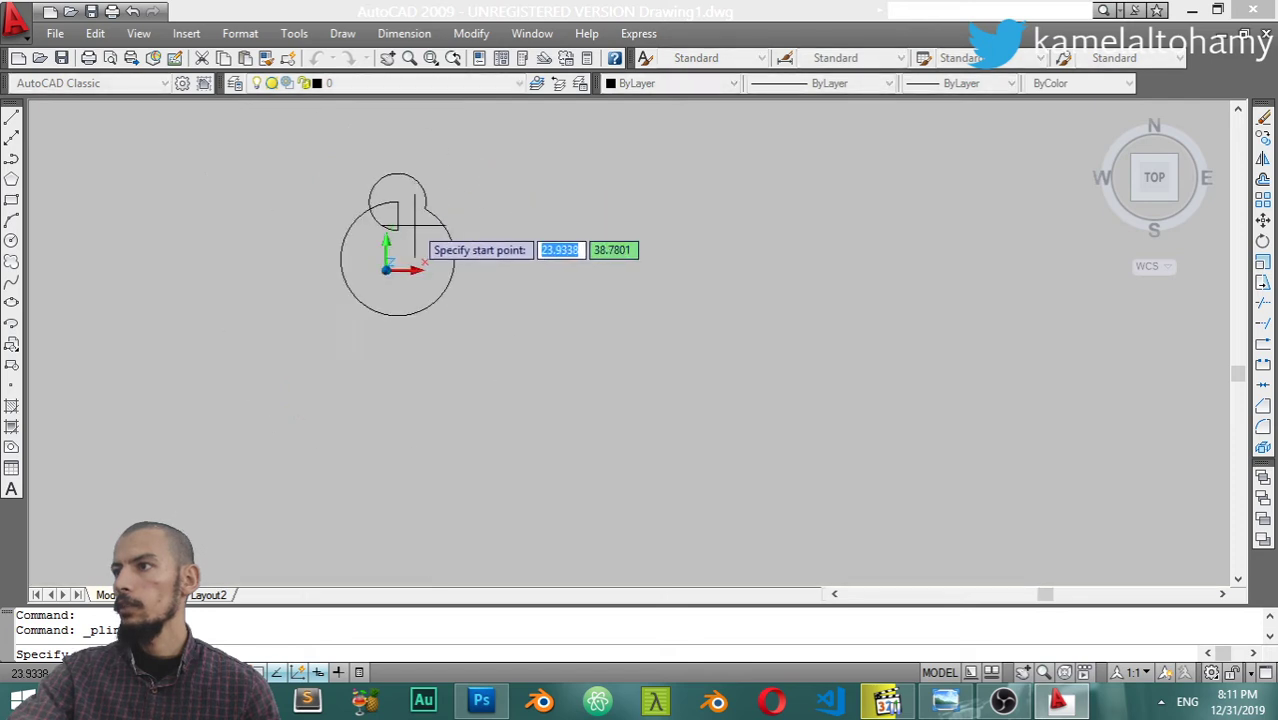
{"action": "scroll", "coordinate": [470, 235], "scroll_direction": "up", "scroll_amount": 5}
{"action": "middle_click_drag", "start_coordinate": [491, 228], "coordinate": [653, 361]}
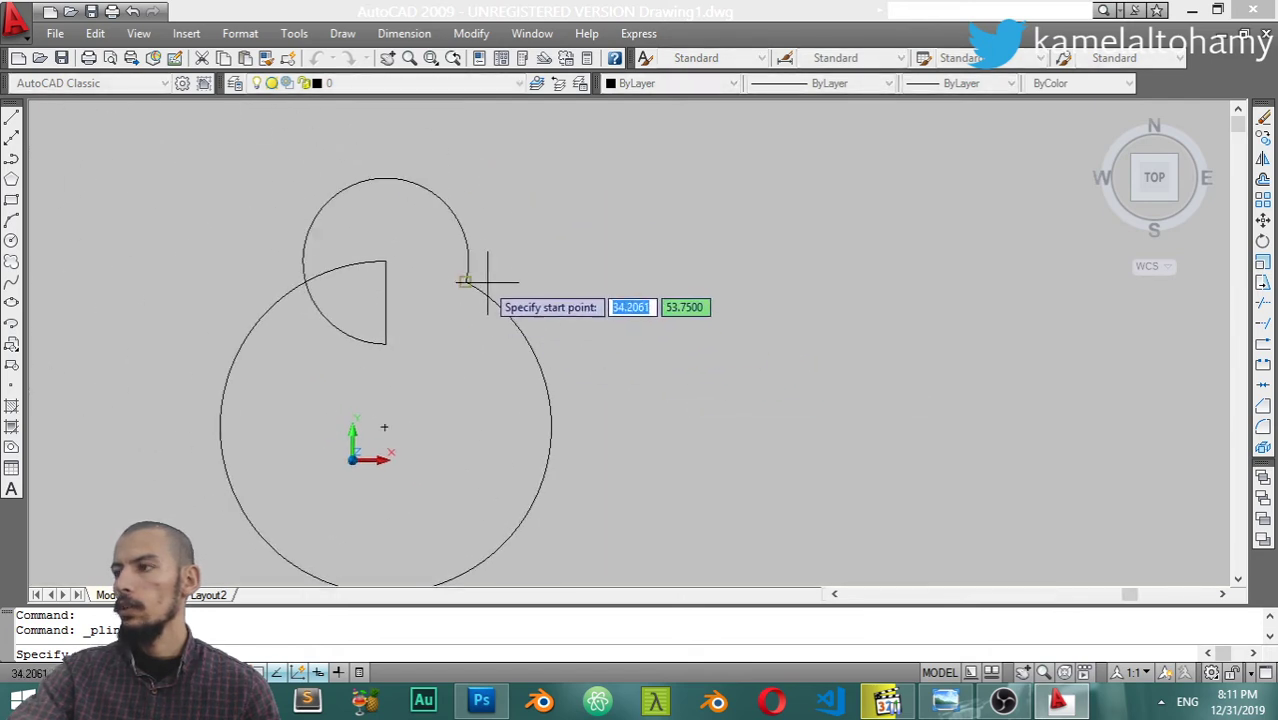
{"action": "left_click", "coordinate": [466, 281]}
{"action": "left_click", "coordinate": [719, 228]}
{"action": "left_click", "coordinate": [780, 392]}
{"action": "left_click", "coordinate": [856, 217]}
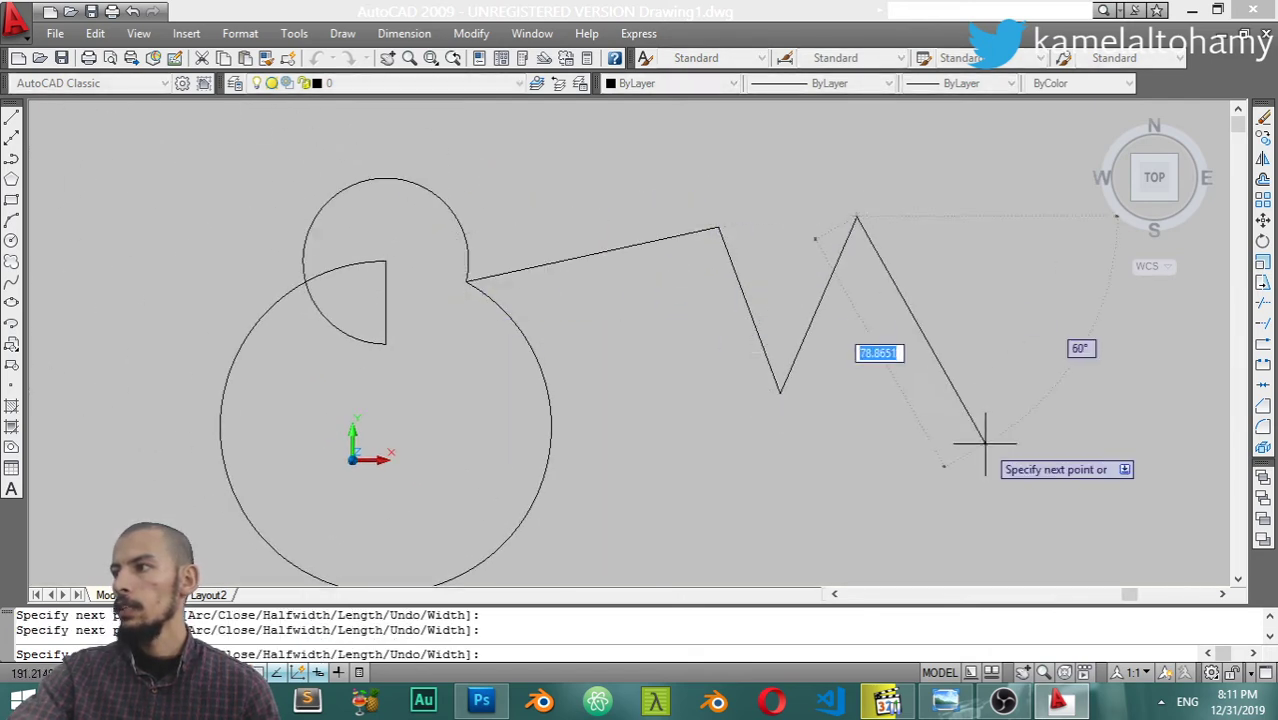
{"action": "left_click", "coordinate": [987, 445]}
{"action": "left_click", "coordinate": [1005, 253]}
Continue the polyline down the right side, back across the top, ending at the far left.
{"action": "left_click", "coordinate": [1092, 367]}
{"action": "left_click", "coordinate": [1088, 460]}
{"action": "left_click", "coordinate": [1032, 490]}
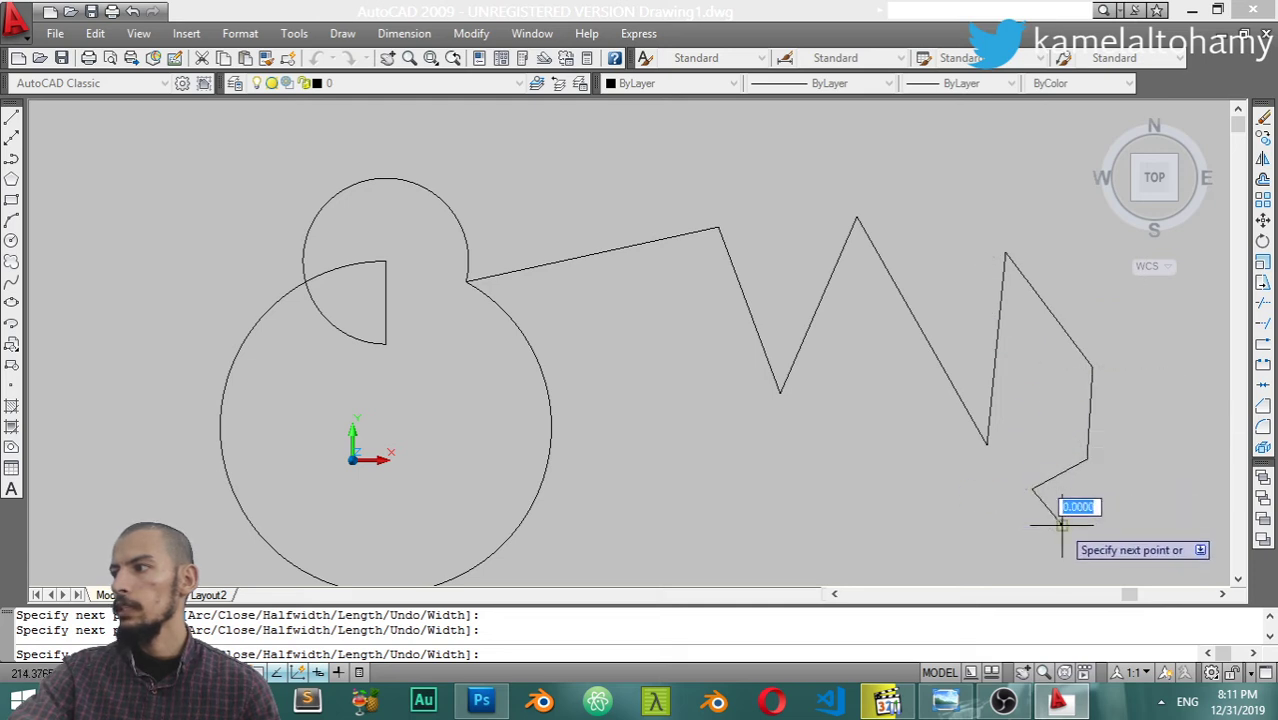
{"action": "left_click", "coordinate": [1158, 505]}
{"action": "left_click", "coordinate": [1168, 348]}
{"action": "left_click", "coordinate": [1008, 188]}
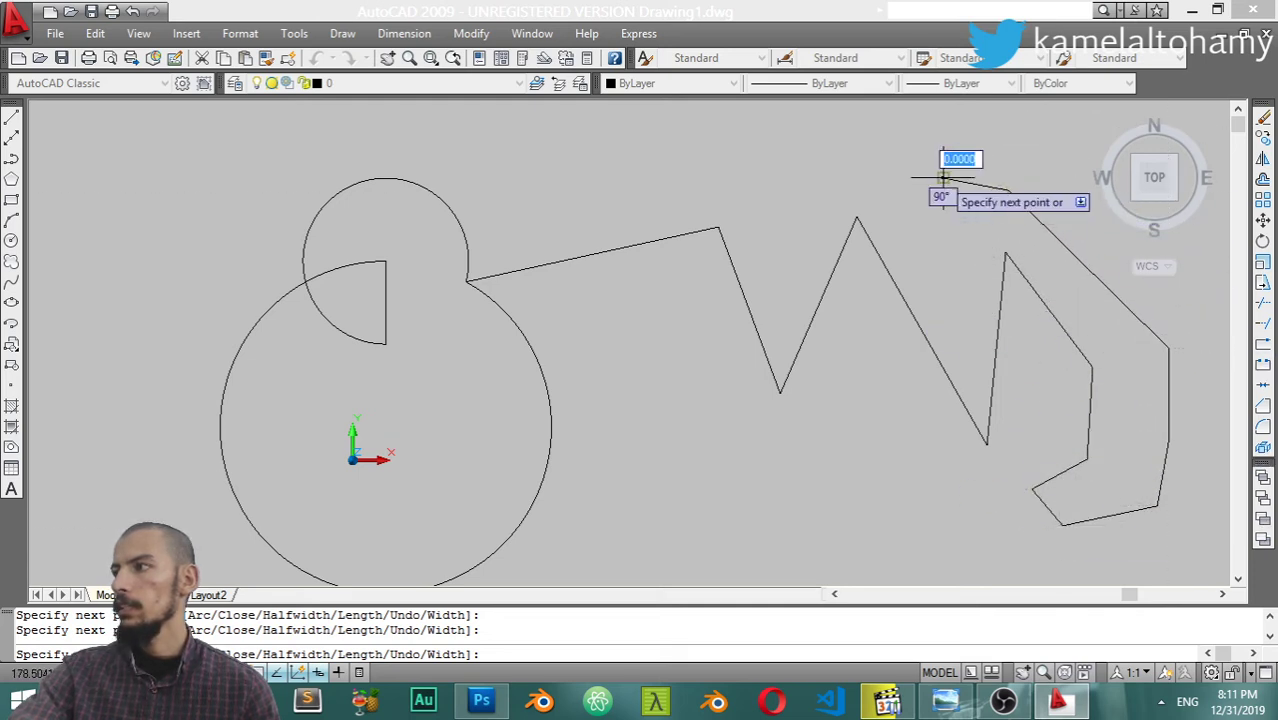
{"action": "left_click", "coordinate": [945, 178]}
{"action": "left_click", "coordinate": [853, 180]}
{"action": "left_click", "coordinate": [764, 194]}
{"action": "left_click", "coordinate": [592, 194]}
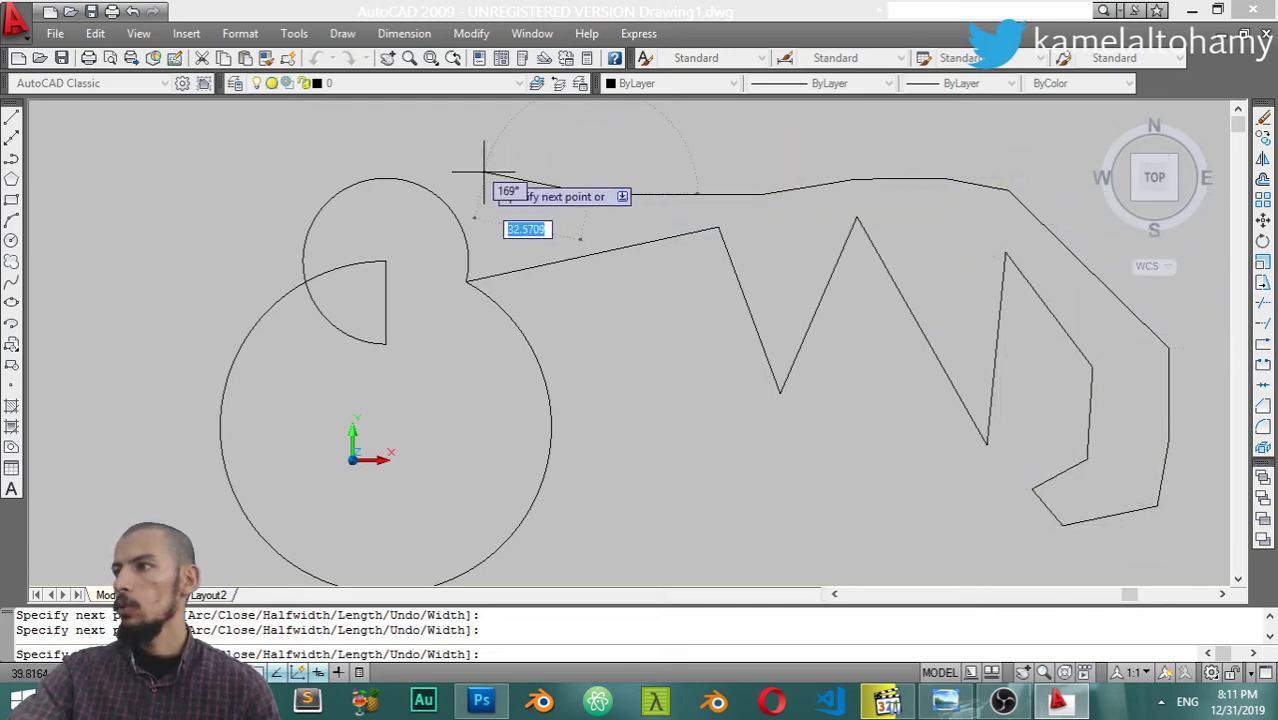
{"action": "left_click", "coordinate": [318, 130]}
{"action": "left_click", "coordinate": [165, 211]}
{"action": "key", "text": "Return"}
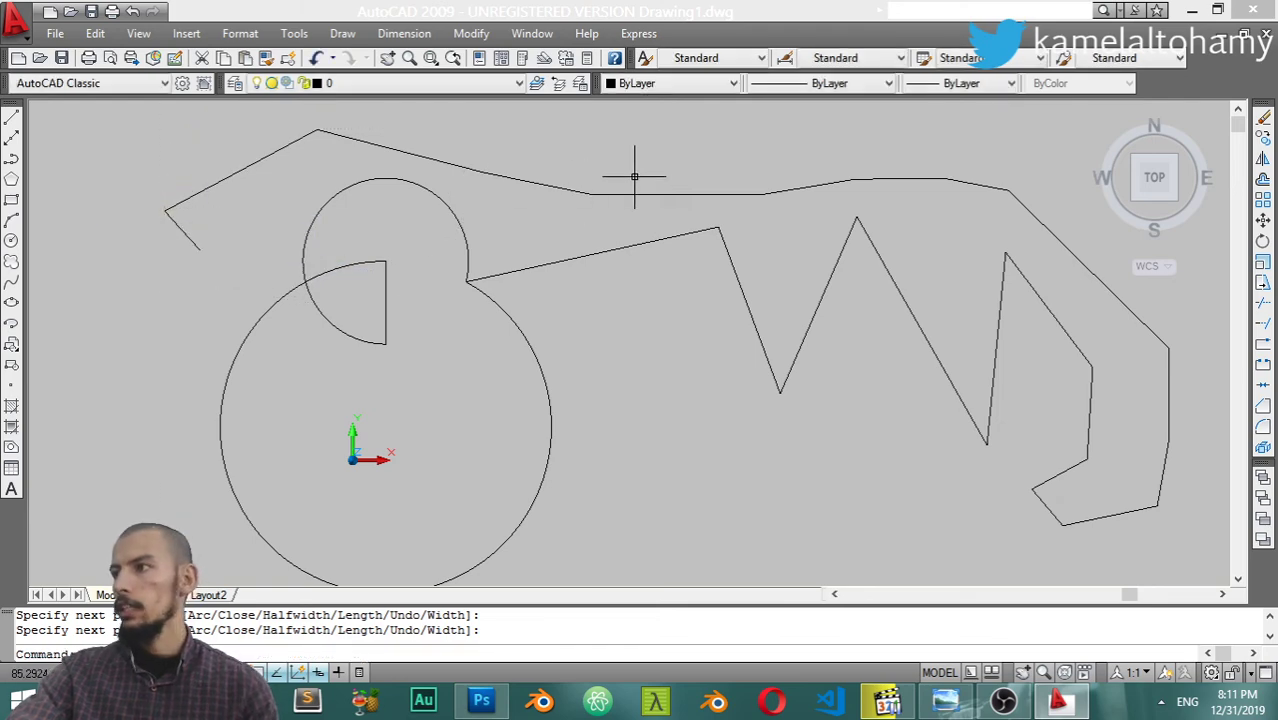
Select the new polyline to show it is a single object.
{"action": "left_click_drag", "start_coordinate": [633, 177], "coordinate": [589, 249]}
{"action": "key", "text": "Escape"}
{"action": "left_click", "coordinate": [930, 165]}
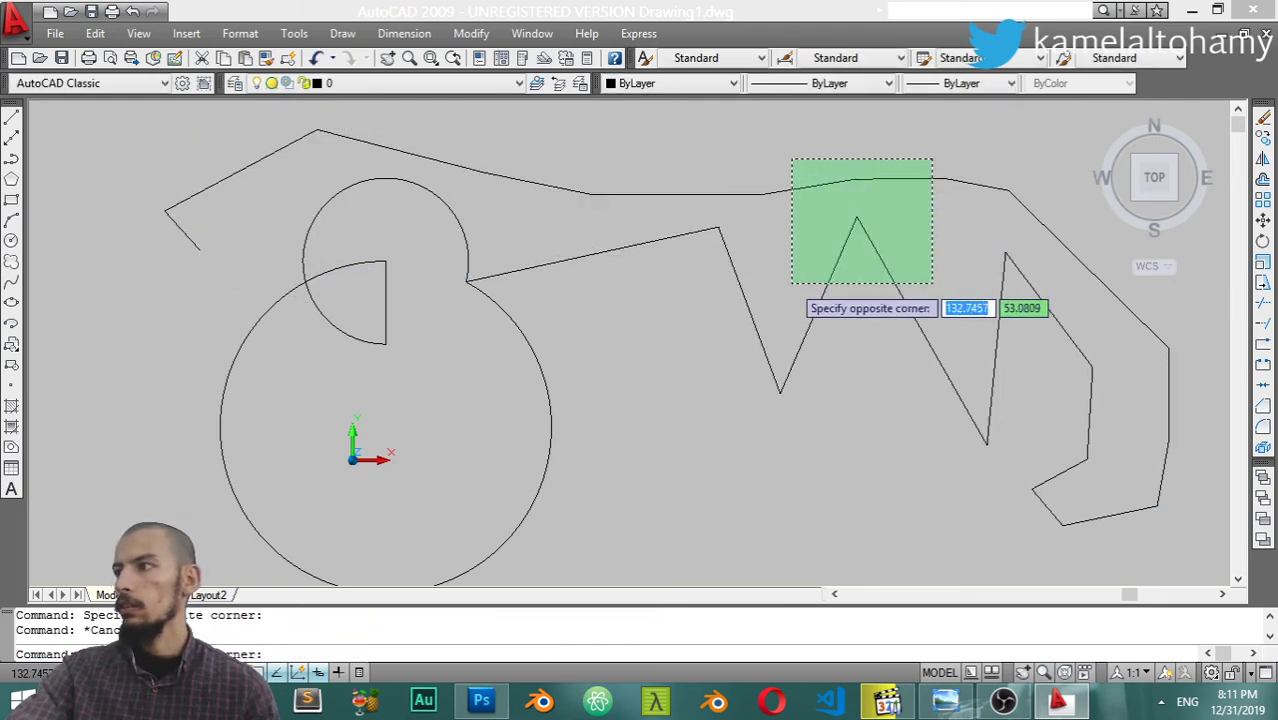
{"action": "left_click", "coordinate": [791, 282]}
{"action": "scroll", "coordinate": [764, 340], "scroll_direction": "down", "scroll_amount": 5}
Draw a separate chain of nine connected line segments around the polyline's right side.
{"action": "key", "text": "l"}
{"action": "key", "text": "Return"}
{"action": "left_click", "coordinate": [718, 433]}
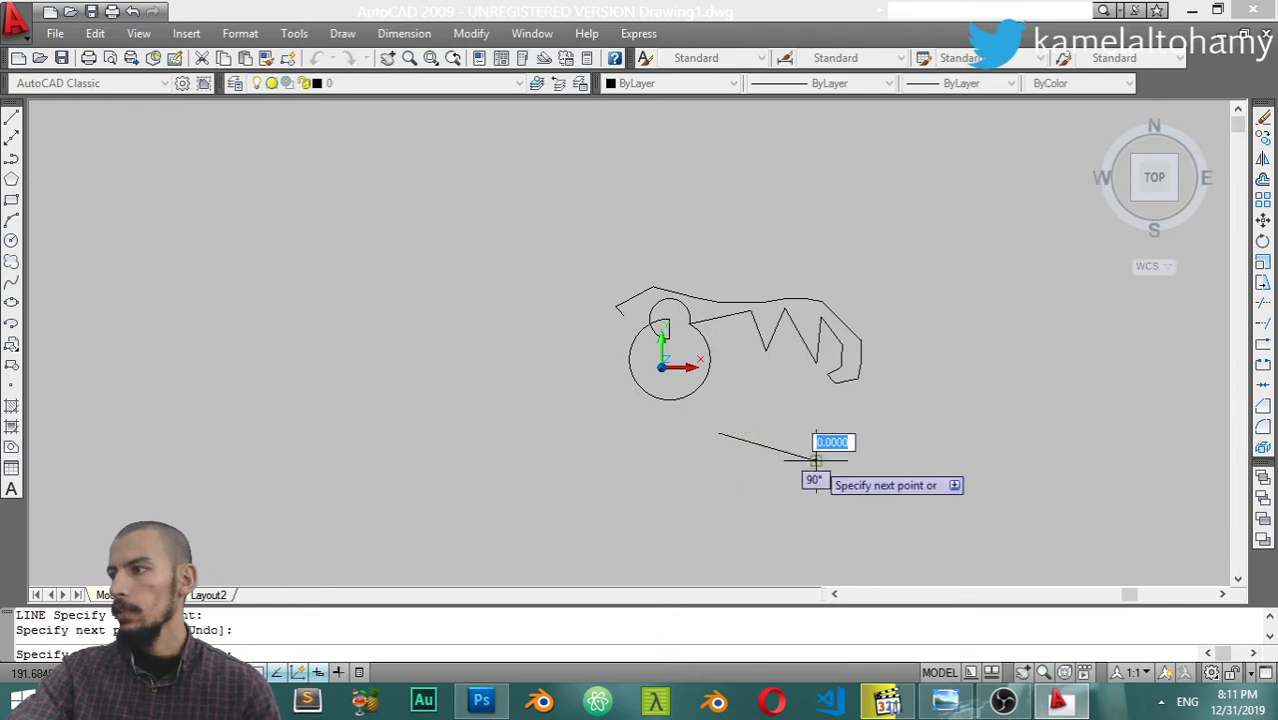
{"action": "left_click", "coordinate": [818, 461]}
{"action": "left_click", "coordinate": [846, 437]}
{"action": "left_click", "coordinate": [905, 437]}
{"action": "left_click", "coordinate": [933, 469]}
{"action": "left_click", "coordinate": [997, 430]}
{"action": "left_click", "coordinate": [987, 345]}
{"action": "left_click", "coordinate": [938, 306]}
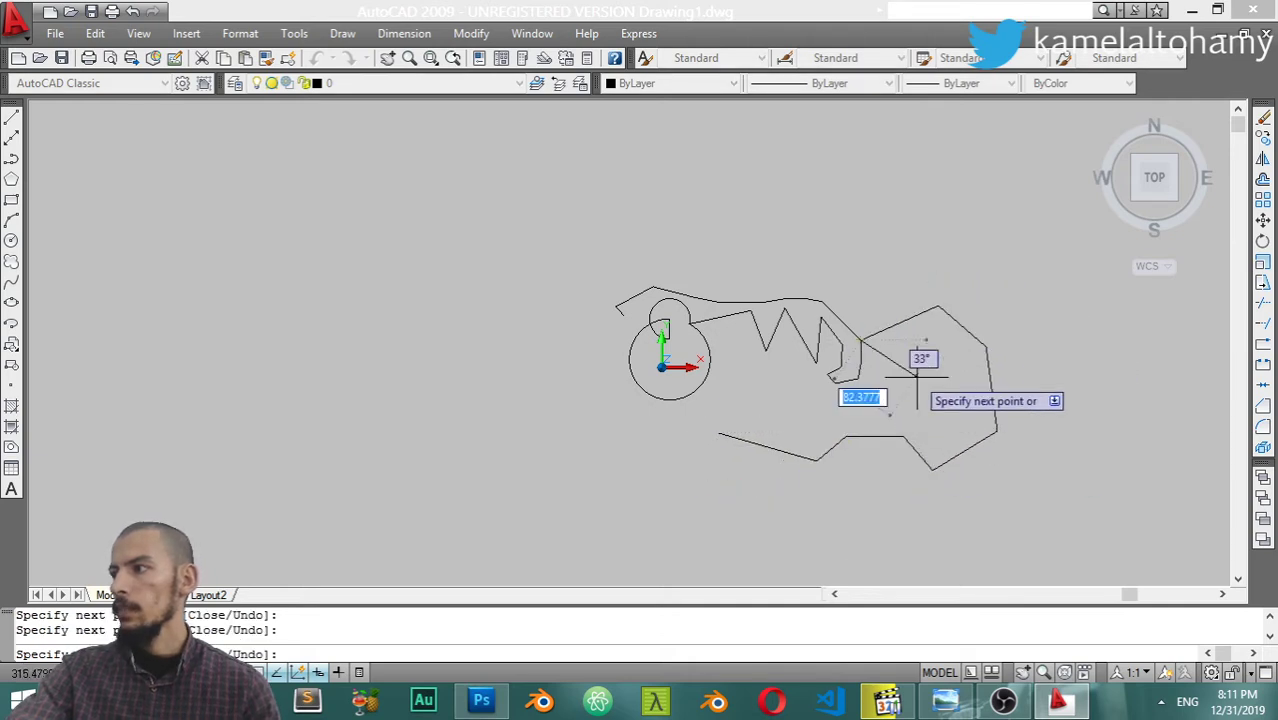
{"action": "left_click", "coordinate": [860, 341]}
{"action": "left_click", "coordinate": [918, 378]}
{"action": "key", "text": "Return"}
{"action": "scroll", "coordinate": [955, 440], "scroll_direction": "up", "scroll_amount": 3}
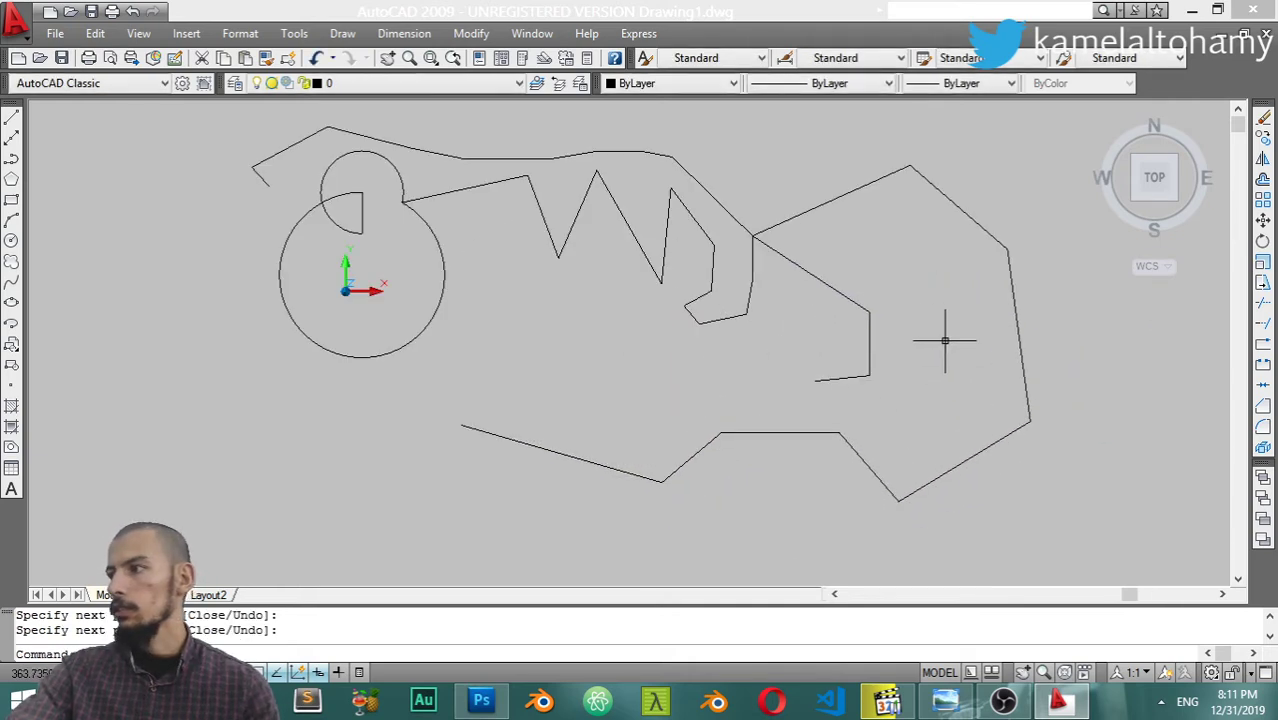
{"action": "key", "text": "Escape"}
Select individual segments of the line chain one by one to show each is separate.
{"action": "left_click", "coordinate": [868, 330]}
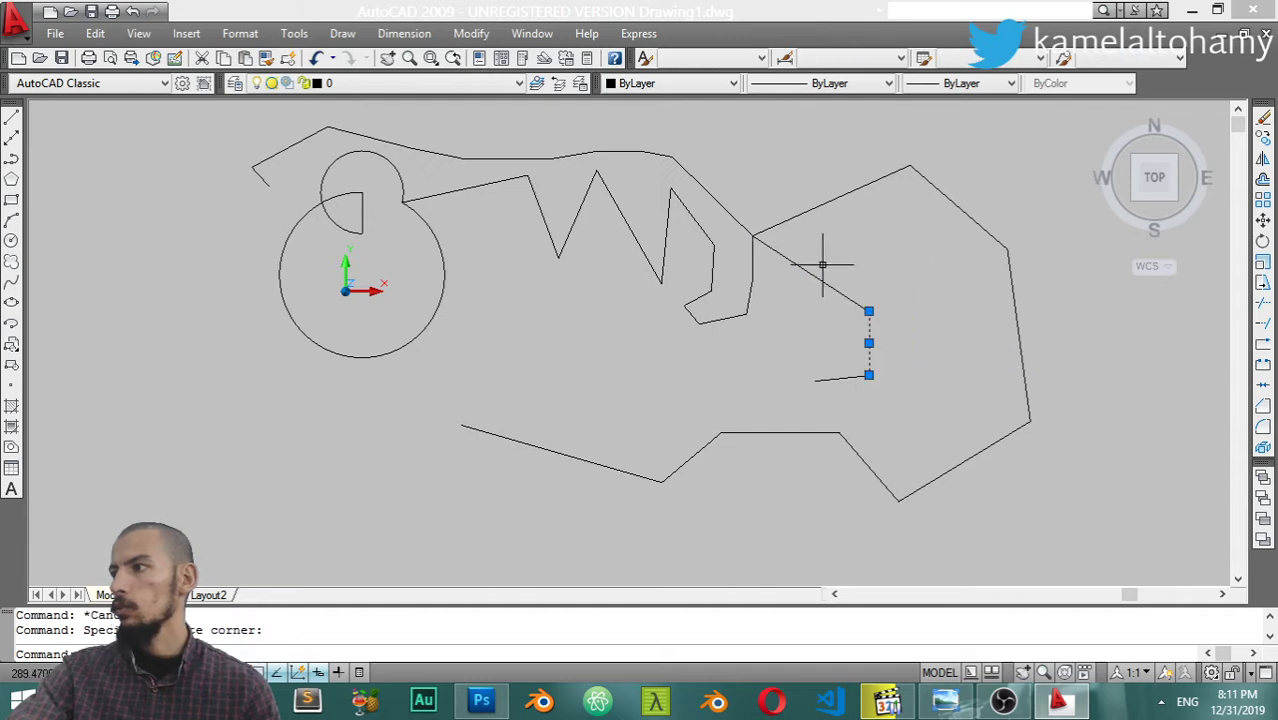
{"action": "left_click", "coordinate": [800, 266]}
{"action": "left_click", "coordinate": [817, 175]}
{"action": "left_click", "coordinate": [818, 240]}
{"action": "left_click", "coordinate": [997, 182]}
{"action": "left_click", "coordinate": [966, 224]}
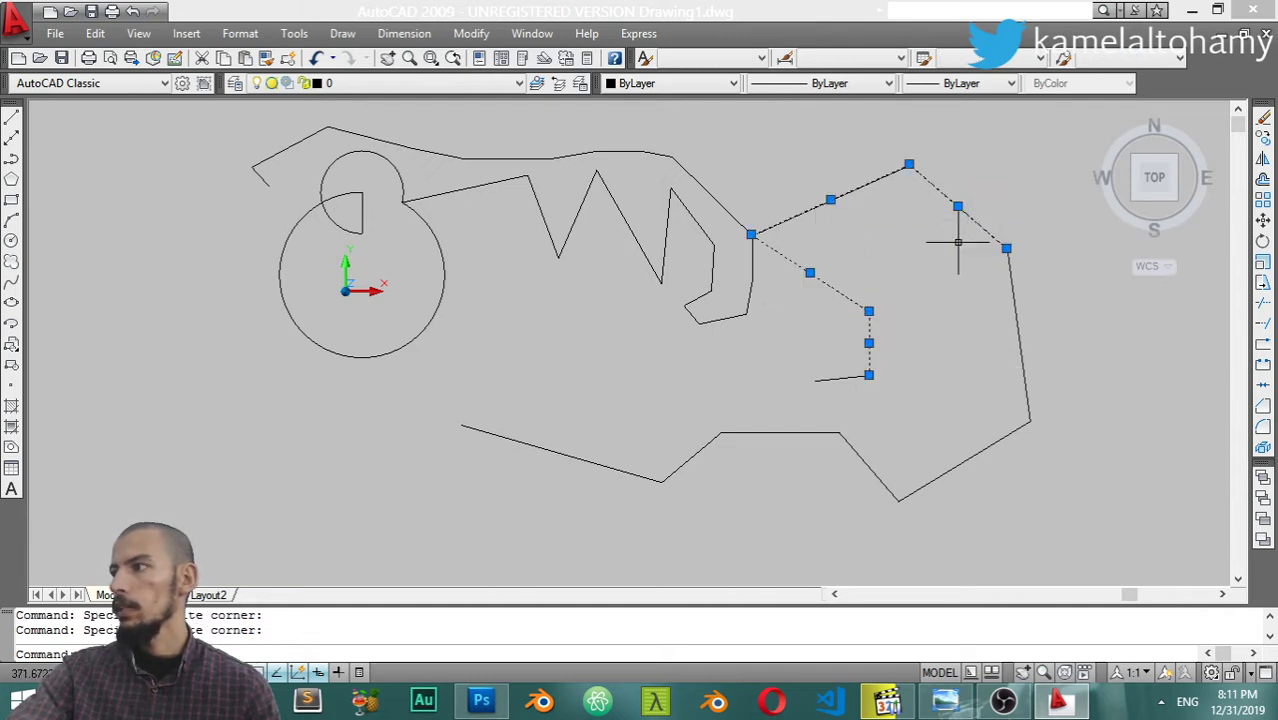
{"action": "left_click", "coordinate": [1003, 263]}
{"action": "left_click", "coordinate": [1045, 340]}
{"action": "left_click", "coordinate": [1045, 342]}
{"action": "left_click", "coordinate": [961, 379]}
{"action": "left_click", "coordinate": [978, 468]}
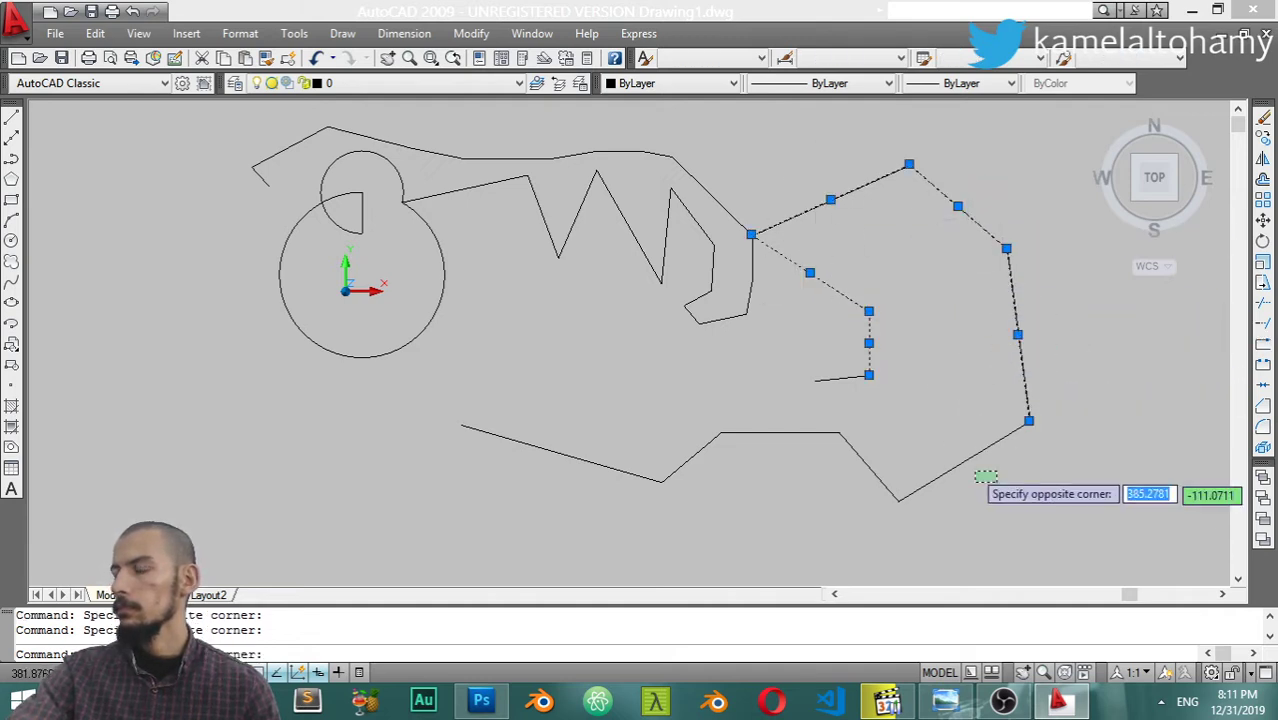
{"action": "left_click", "coordinate": [946, 447]}
{"action": "left_click", "coordinate": [851, 427]}
{"action": "left_click", "coordinate": [845, 467]}
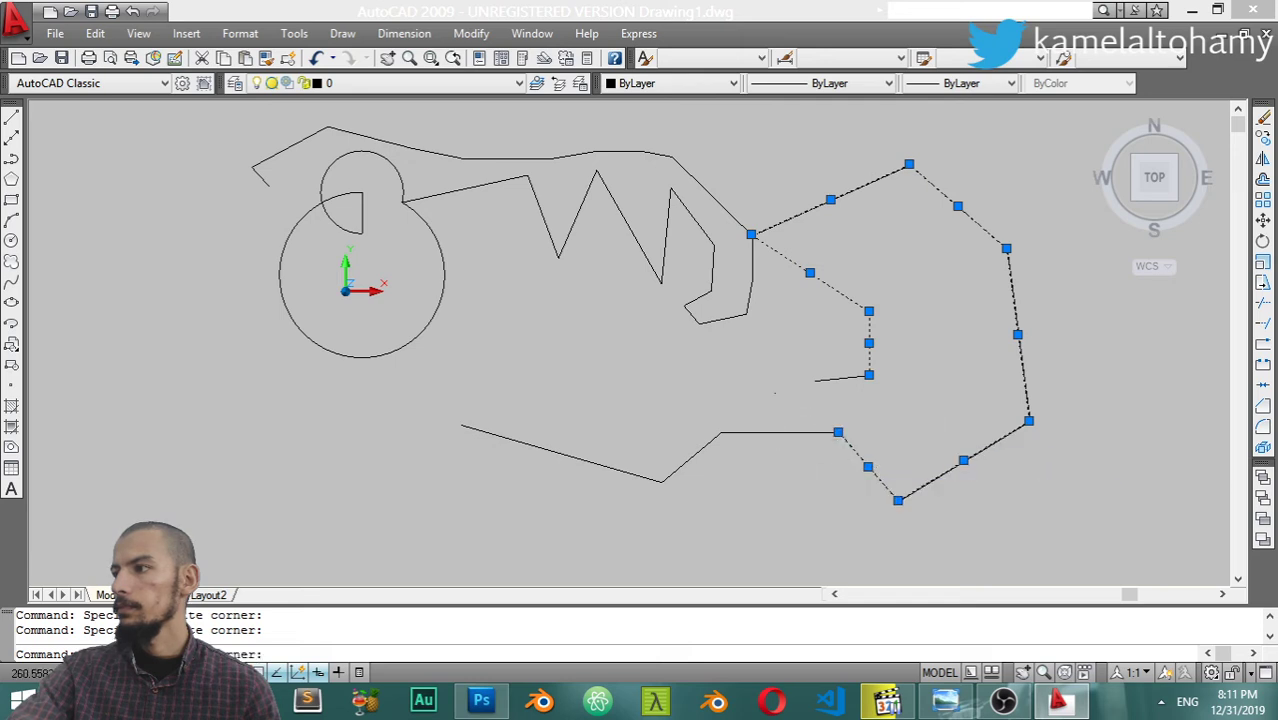
{"action": "left_click", "coordinate": [756, 432]}
{"action": "left_click", "coordinate": [729, 457]}
{"action": "key", "text": "Escape"}
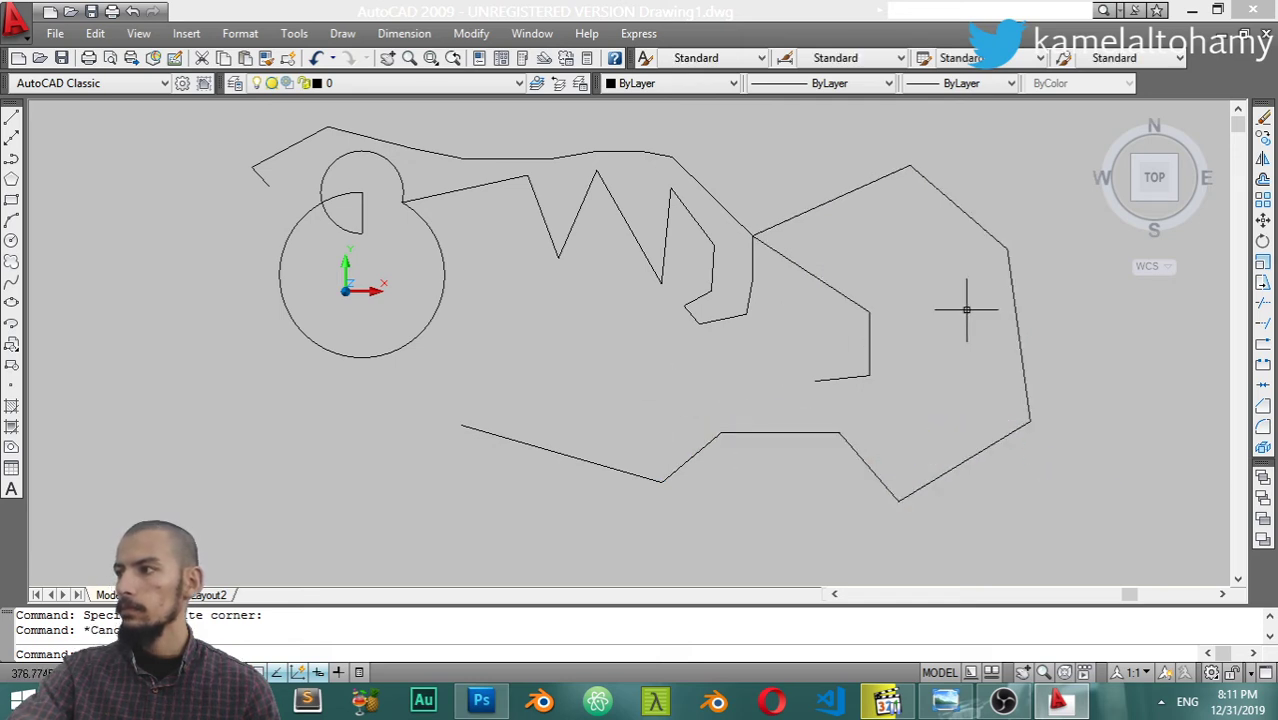
Window-select the right-hand line chain, then clear the selection.
{"action": "scroll", "coordinate": [970, 308], "scroll_direction": "down", "scroll_amount": 4}
{"action": "scroll", "coordinate": [1022, 229], "scroll_direction": "up", "scroll_amount": 3}
{"action": "left_click", "coordinate": [1022, 229]}
{"action": "left_click", "coordinate": [870, 455]}
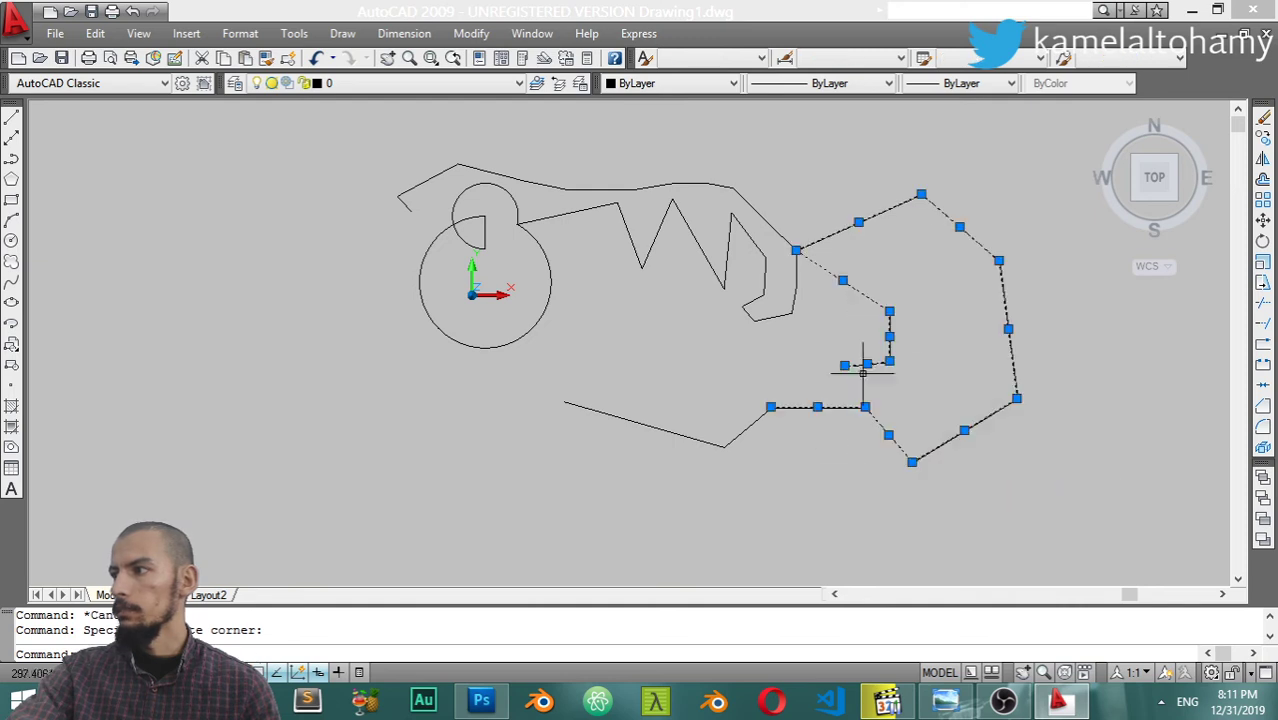
{"action": "key", "text": "Escape"}
{"action": "left_click", "coordinate": [1010, 187]}
{"action": "key", "text": "Escape"}
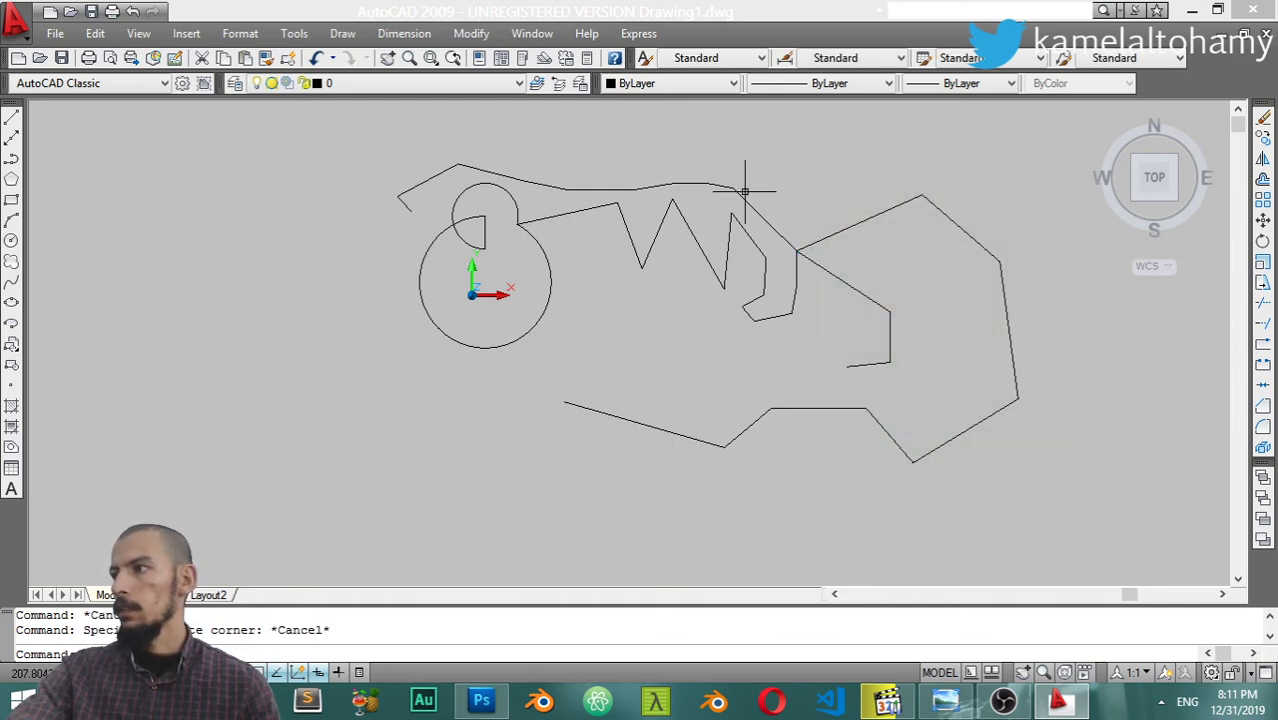
Explode the zig-zag polyline and select its pieces to confirm they are separate.
{"action": "left_click", "coordinate": [744, 190]}
{"action": "left_click", "coordinate": [726, 184]}
{"action": "type", "text": "explod"}
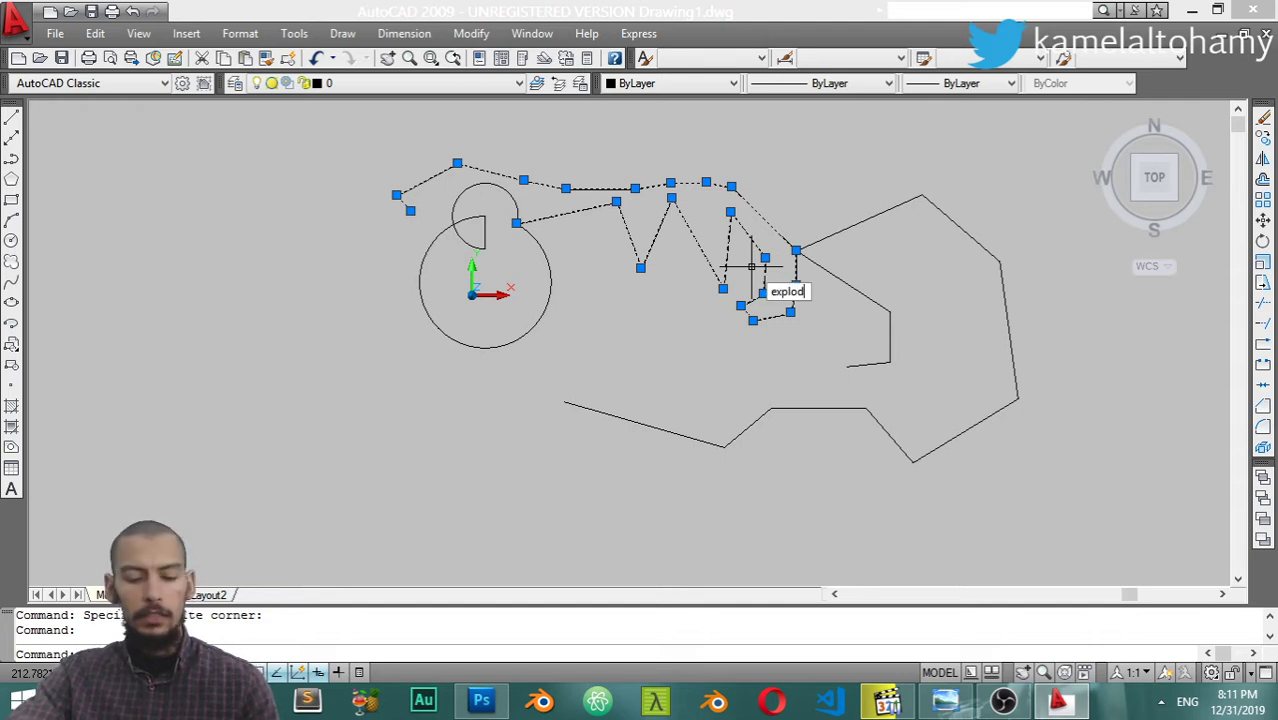
{"action": "type", "text": "e"}
{"action": "key", "text": "Return"}
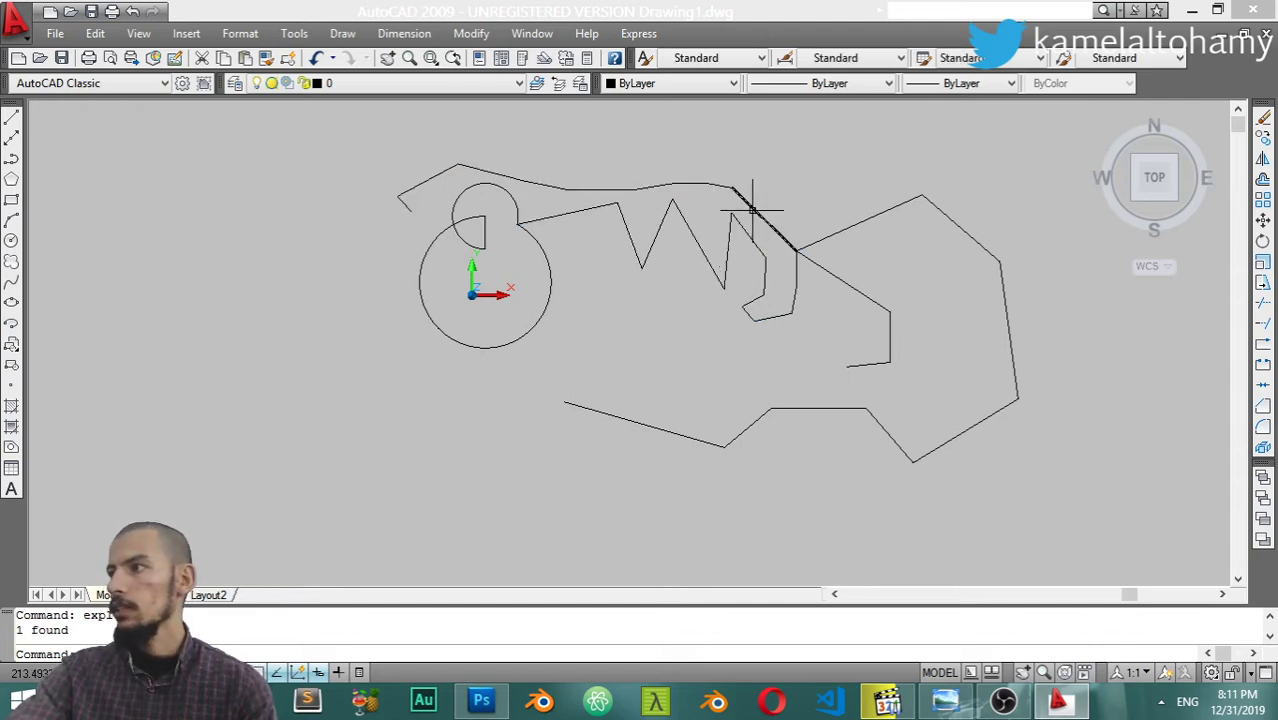
{"action": "left_click", "coordinate": [753, 157]}
{"action": "left_click", "coordinate": [682, 298]}
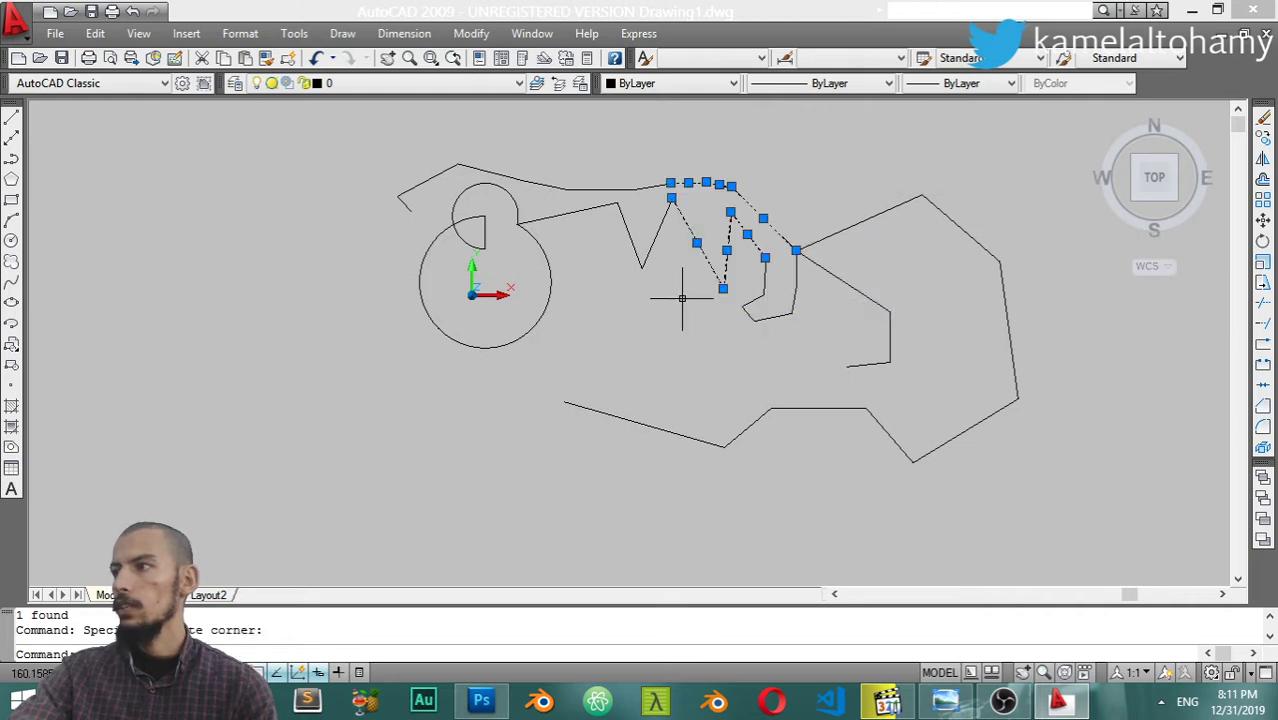
{"action": "key", "text": "Escape"}
{"action": "left_click", "coordinate": [594, 163]}
{"action": "left_click", "coordinate": [551, 190]}
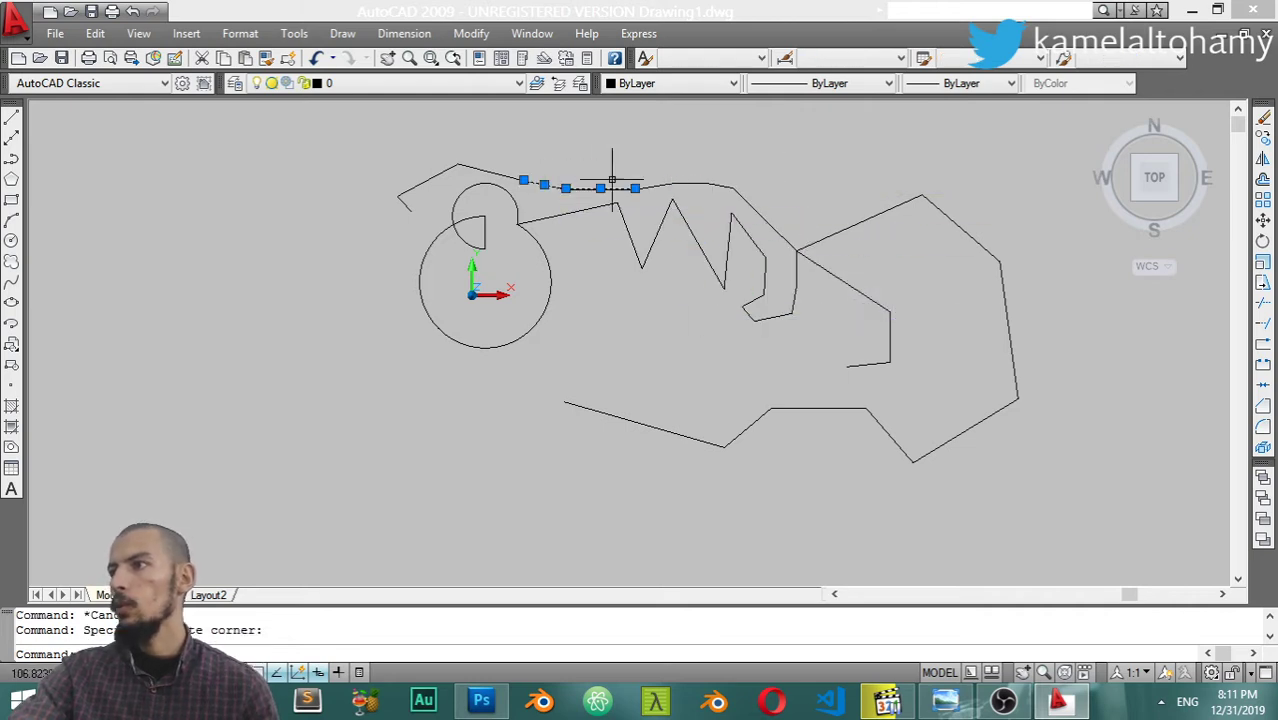
Window-select every object in the drawing and erase them all.
{"action": "left_click", "coordinate": [1042, 164]}
{"action": "left_click", "coordinate": [253, 452]}
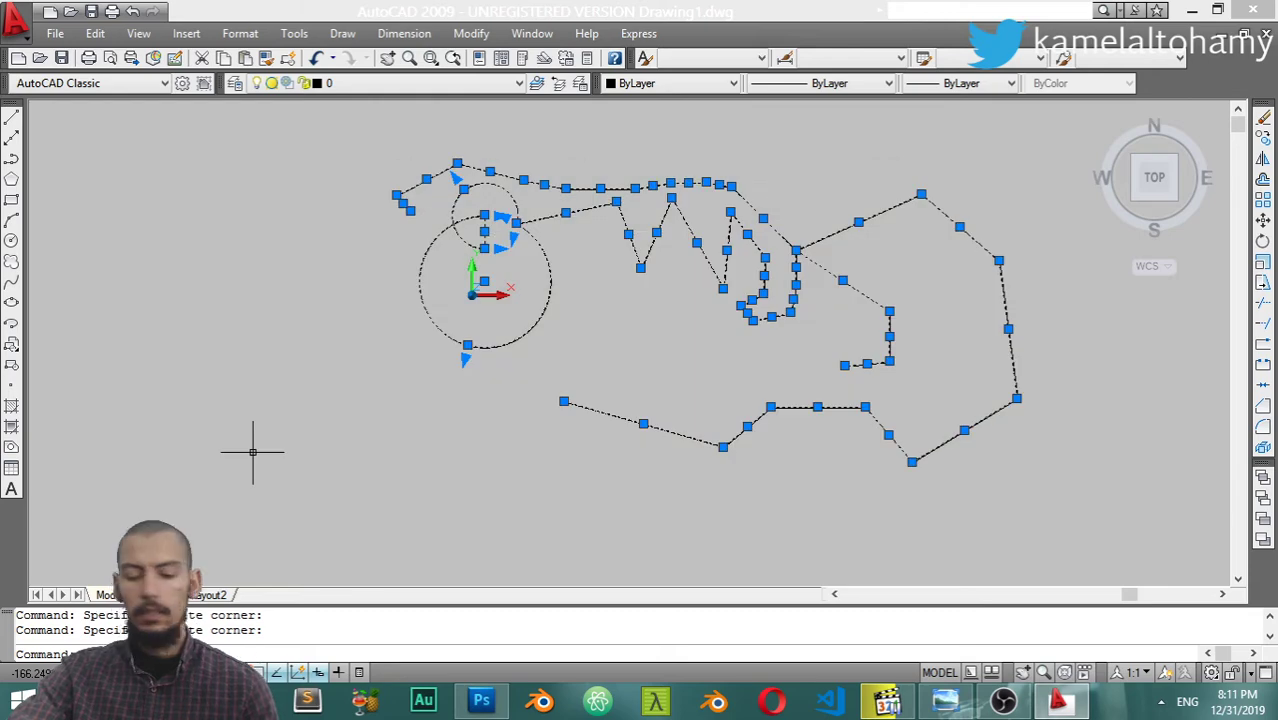
{"action": "type", "text": "e"}
{"action": "key", "text": "Return"}
{"action": "left_click", "coordinate": [972, 455]}
{"action": "left_click", "coordinate": [562, 300]}
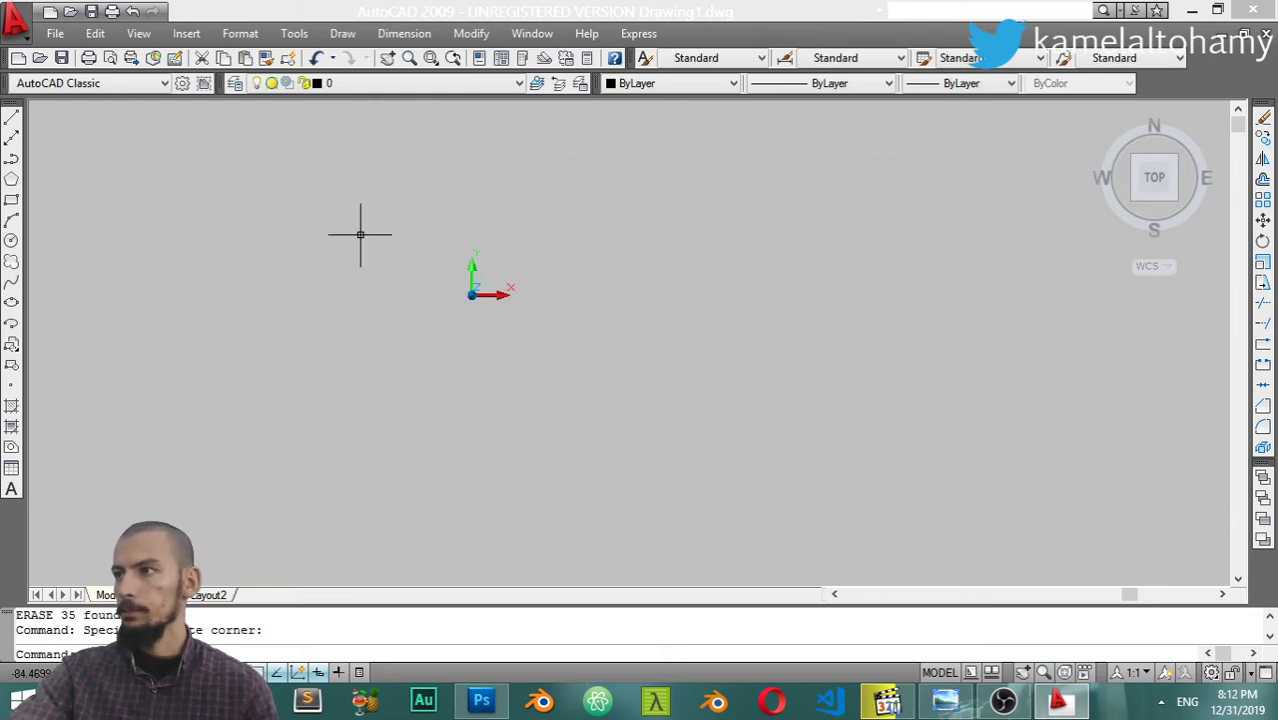
Draw a rectangle with REC from corner 10,10 as a 50 by 50 square.
{"action": "left_click", "coordinate": [326, 36]}
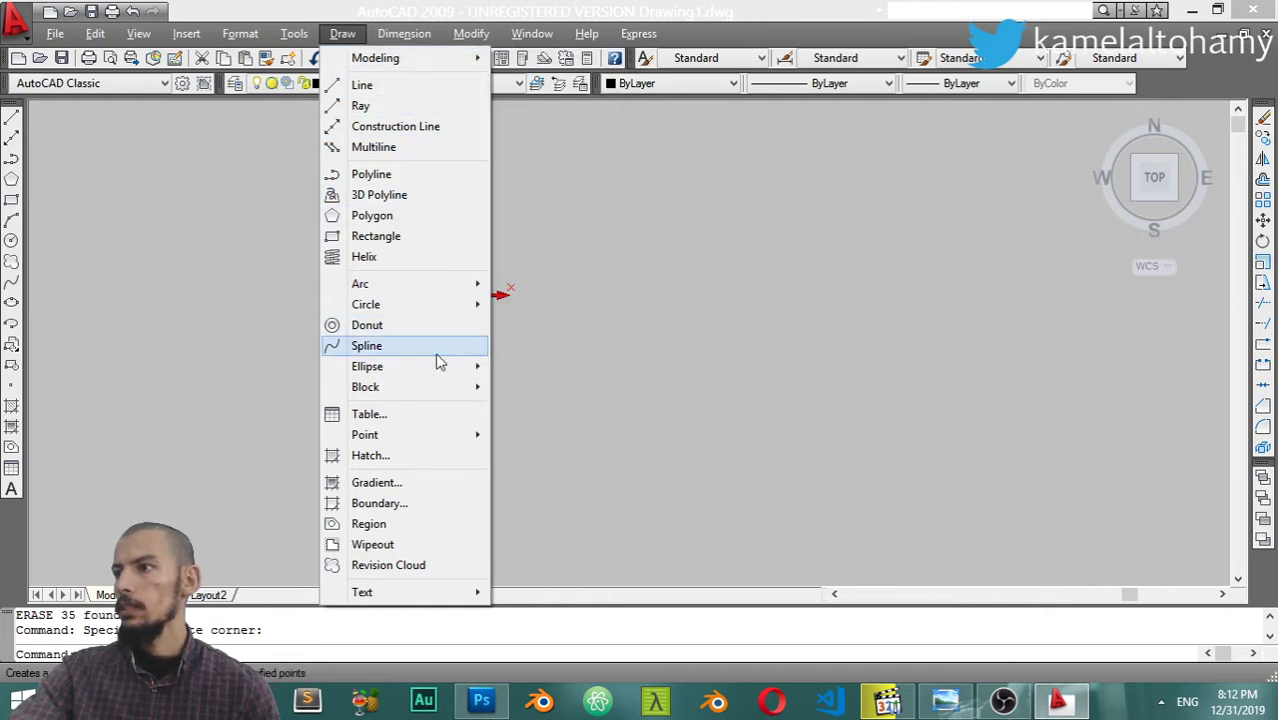
{"action": "key", "text": "Escape"}
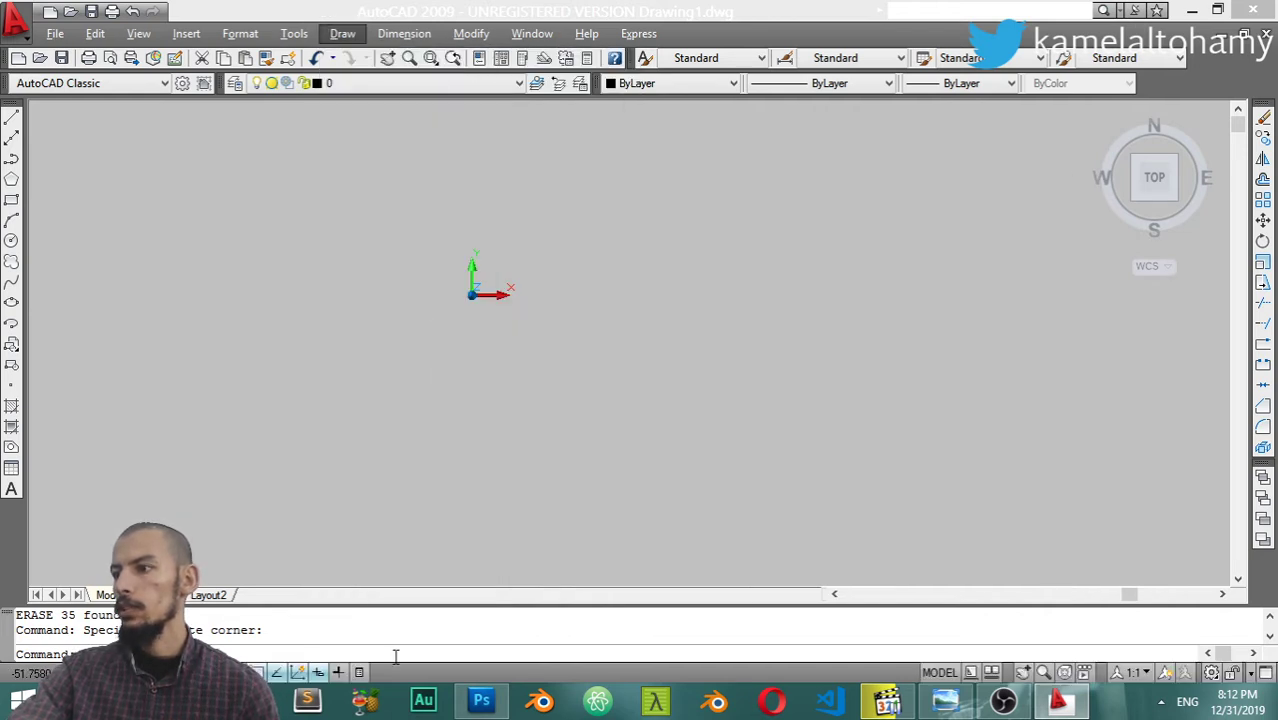
{"action": "type", "text": "rec"}
{"action": "key", "text": "Return"}
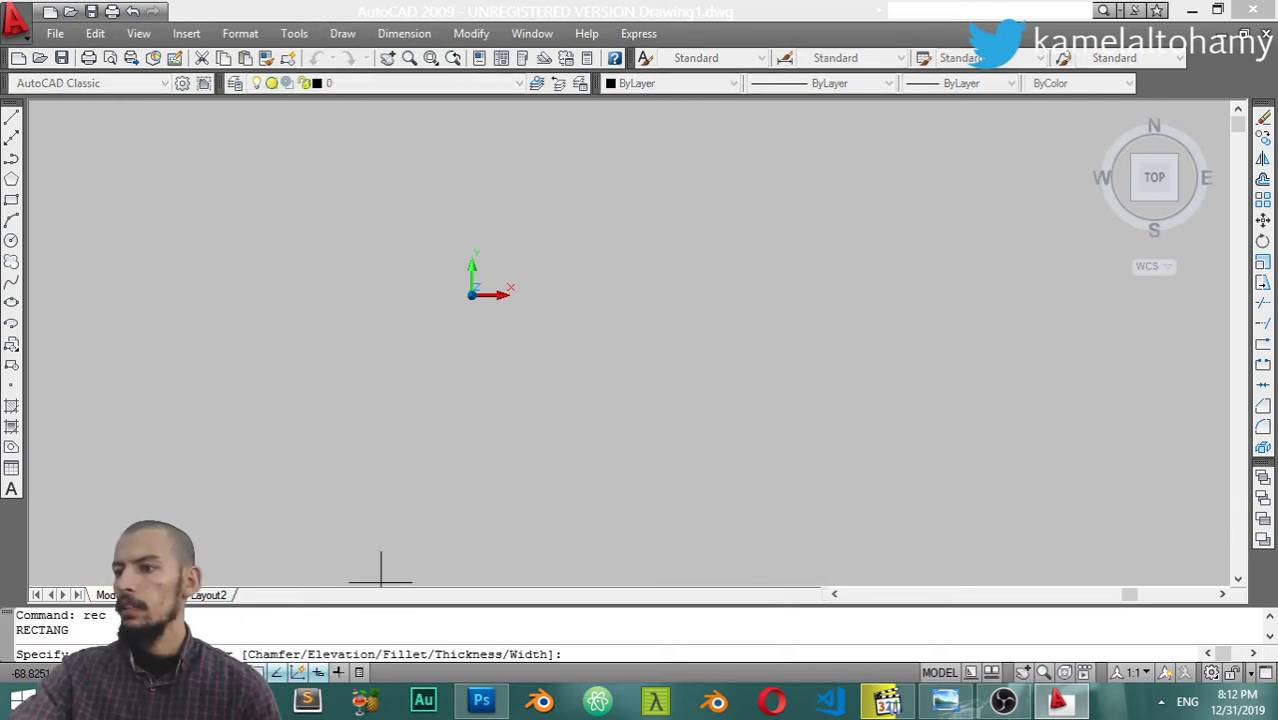
{"action": "type", "text": "10"}
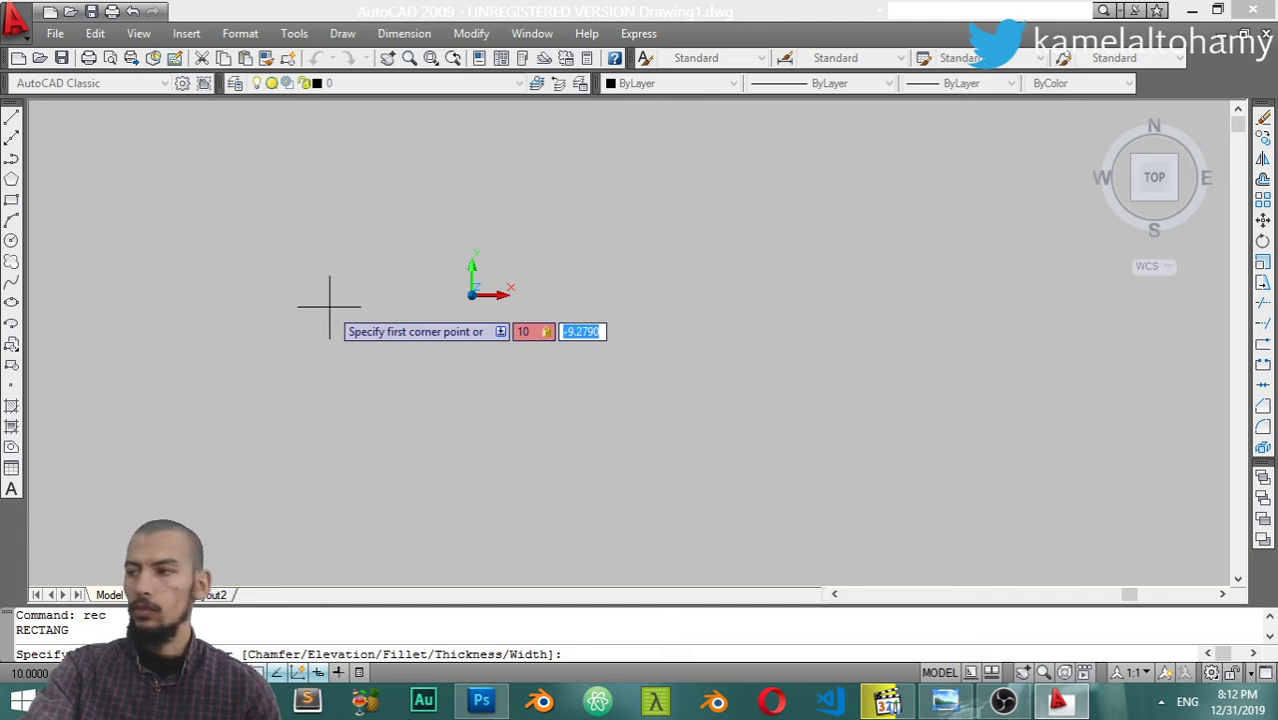
{"action": "key", "text": "Return"}
{"action": "type", "text": "50"}
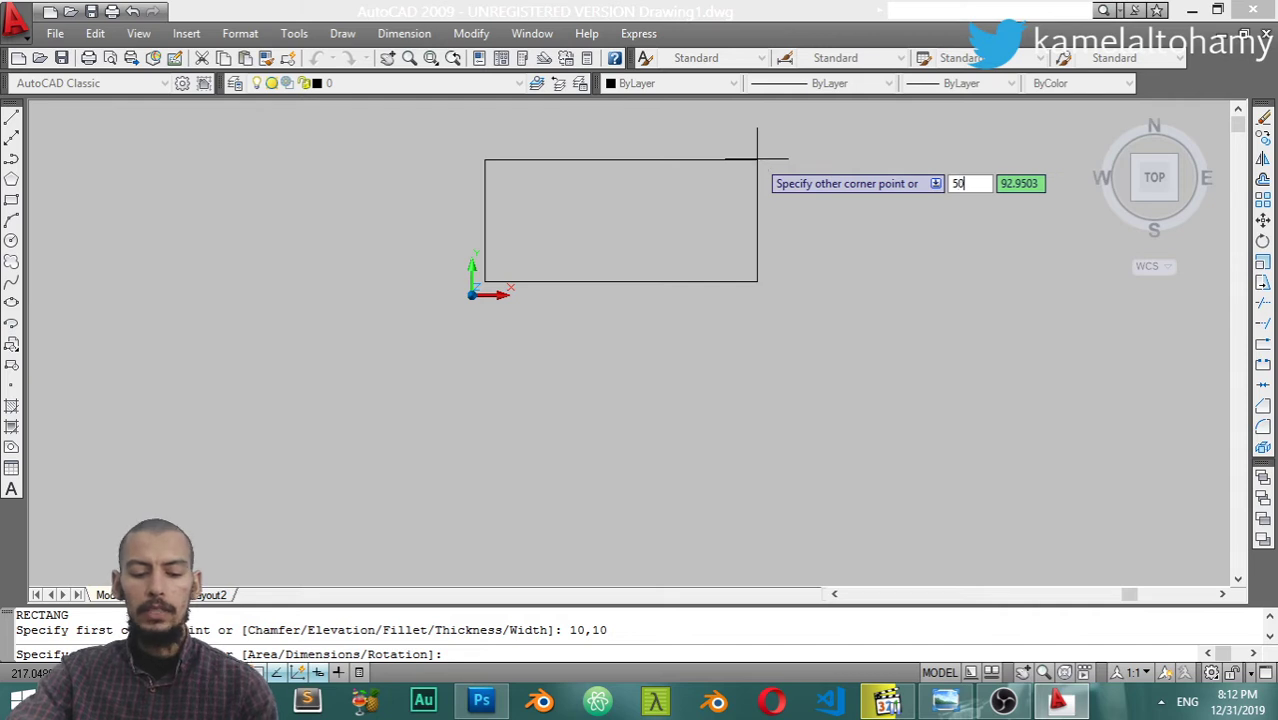
{"action": "key", "text": "Tab"}
{"action": "key", "text": "Return"}
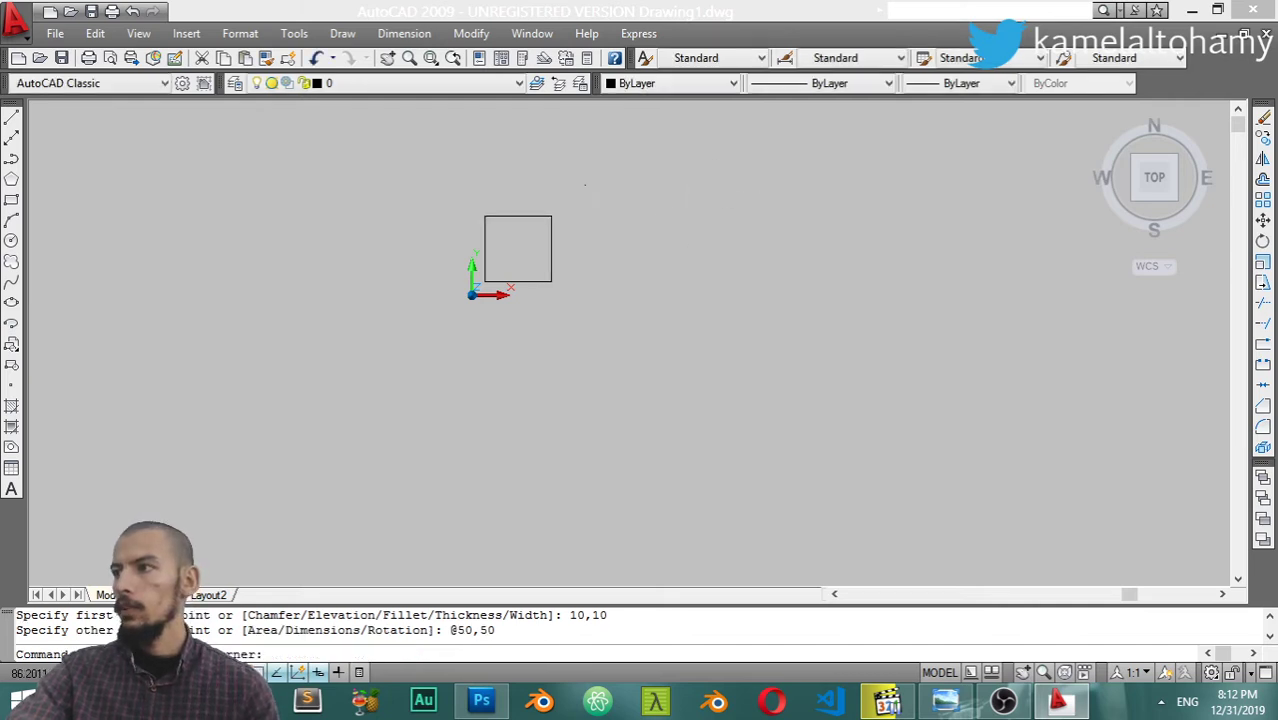
Crossing-select the square and erase it.
{"action": "left_click_drag", "start_coordinate": [585, 184], "coordinate": [460, 313]}
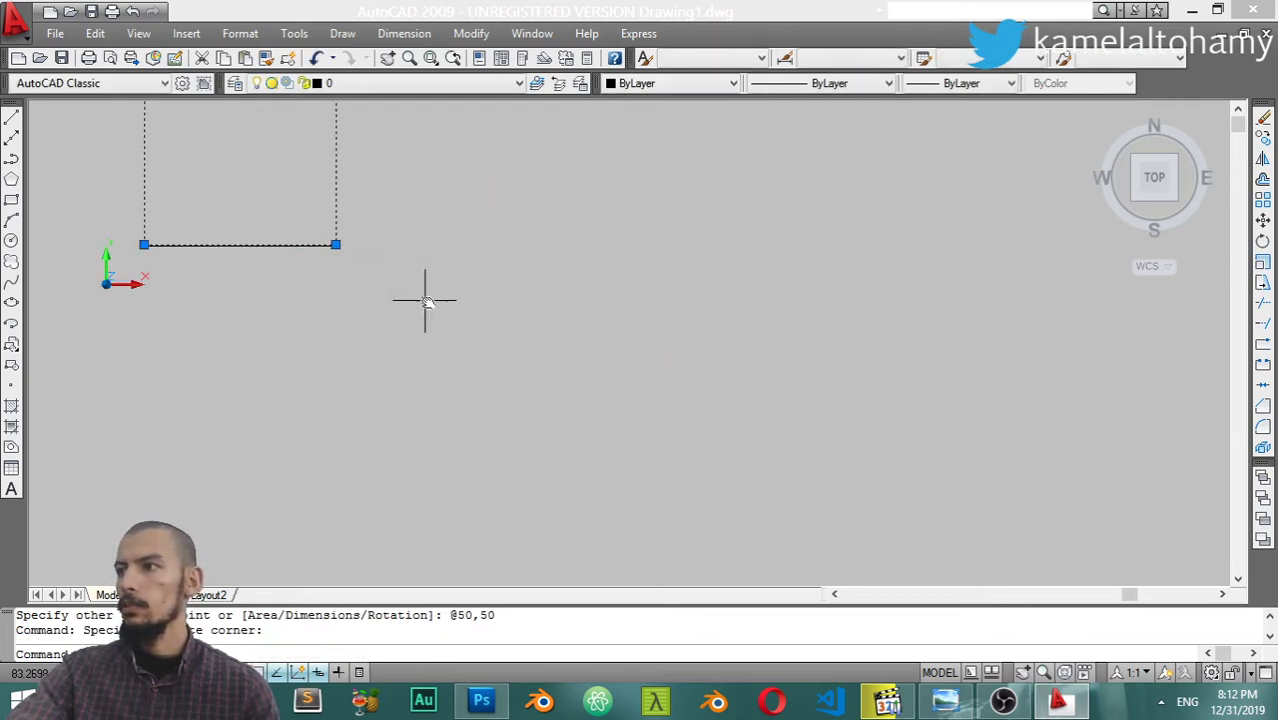
{"action": "middle_click_drag", "start_coordinate": [425, 300], "coordinate": [561, 402]}
{"action": "key", "text": "Escape"}
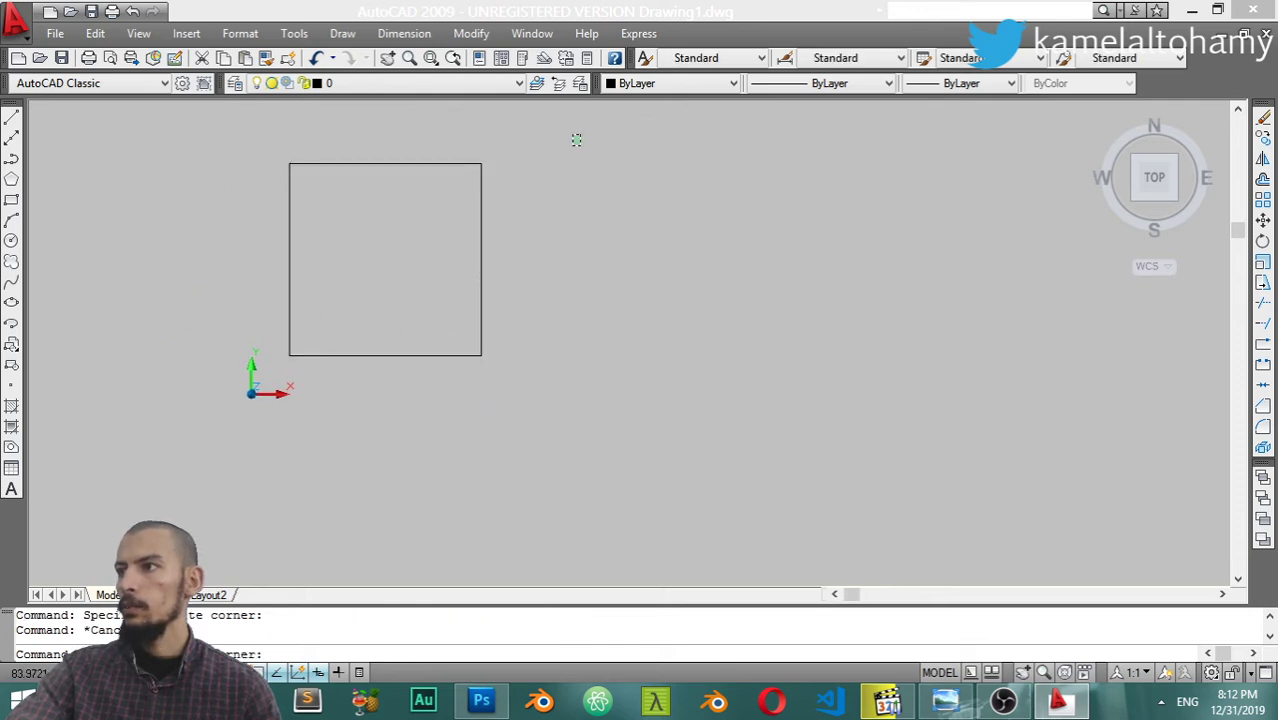
{"action": "left_click_drag", "start_coordinate": [580, 134], "coordinate": [225, 432]}
{"action": "key", "text": "Return"}
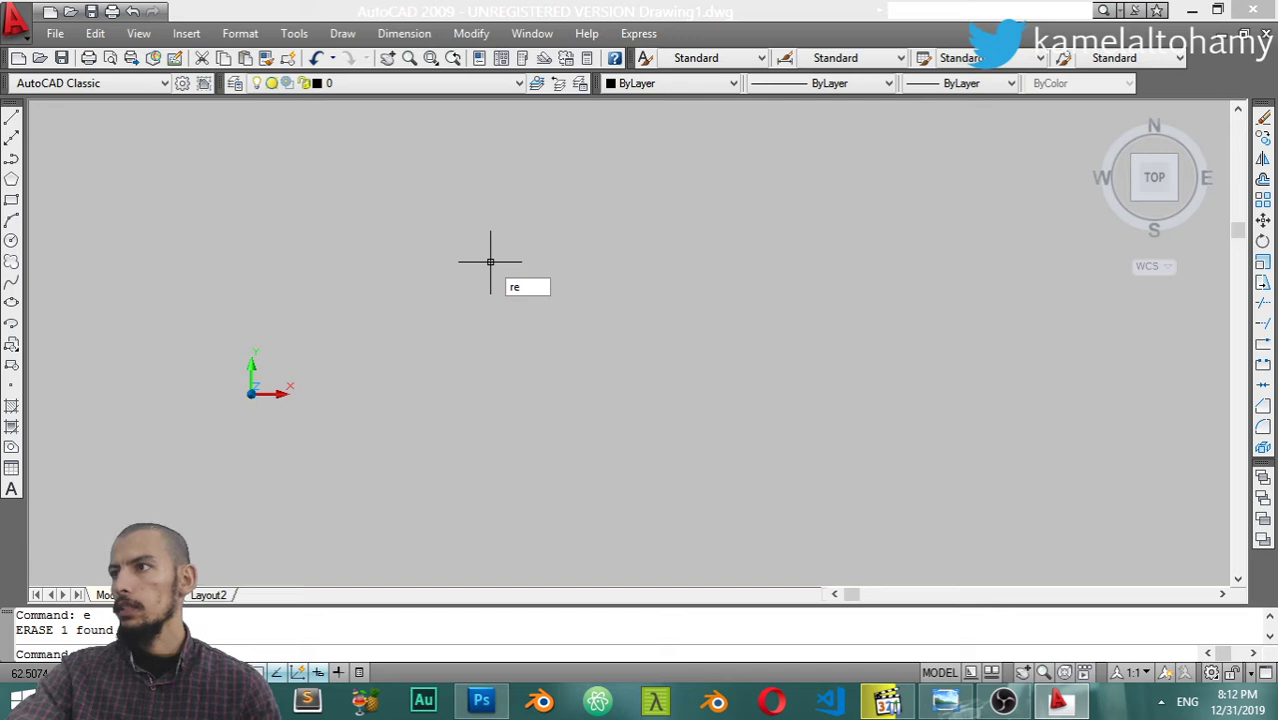
Draw two lines forming a V: upper left down to a low vertex, then up to upper right.
{"action": "left_click", "coordinate": [352, 36]}
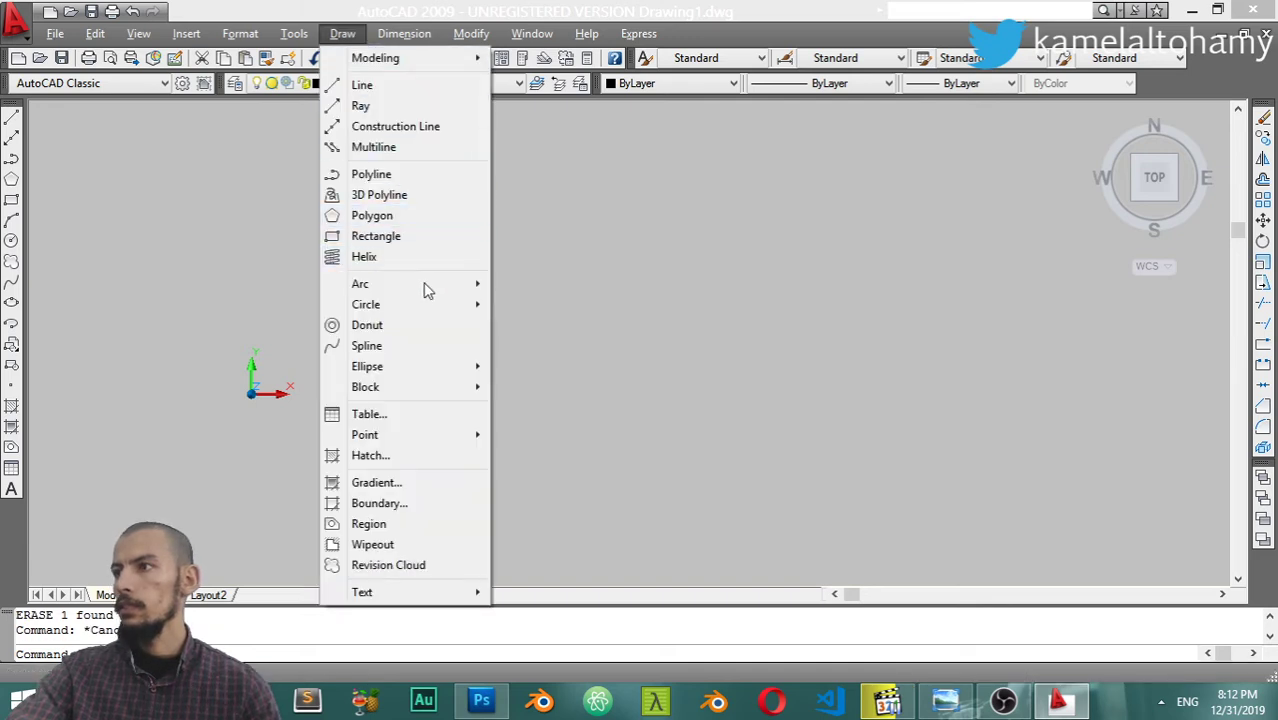
{"action": "mouse_move", "coordinate": [366, 304]}
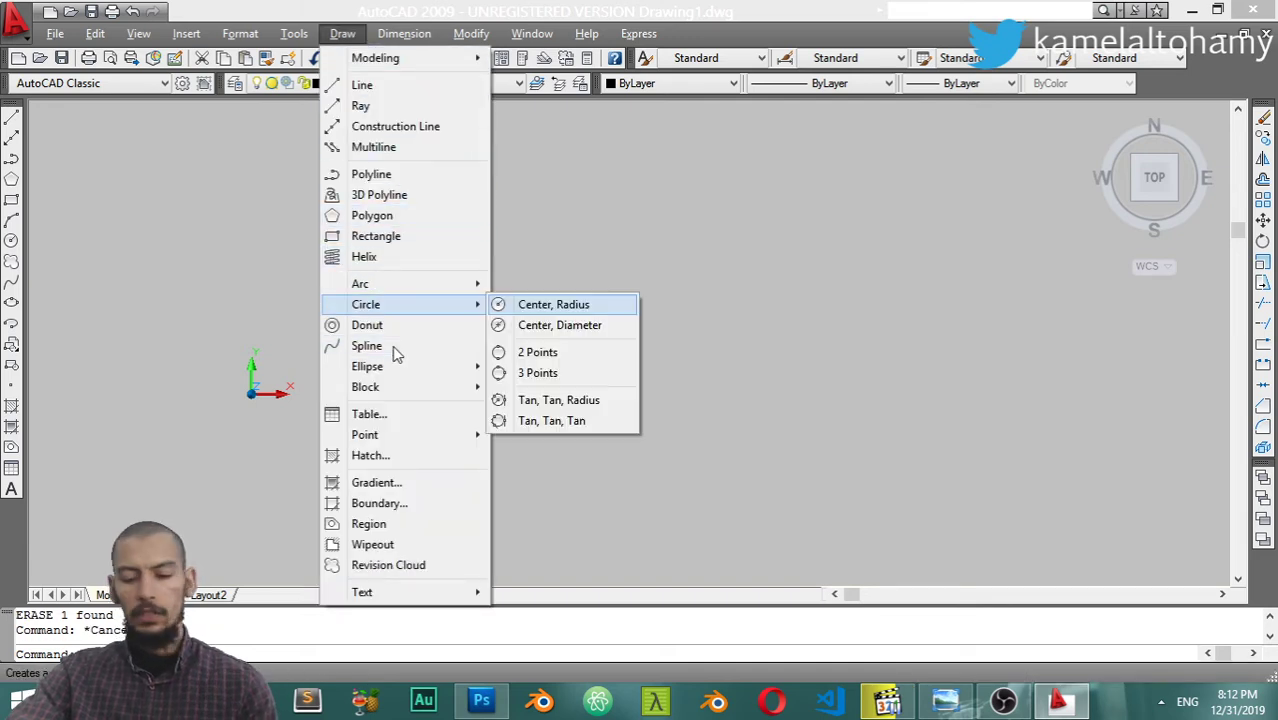
{"action": "key", "text": "Return"}
{"action": "key", "text": "Escape"}
{"action": "type", "text": "l"}
{"action": "key", "text": "Return"}
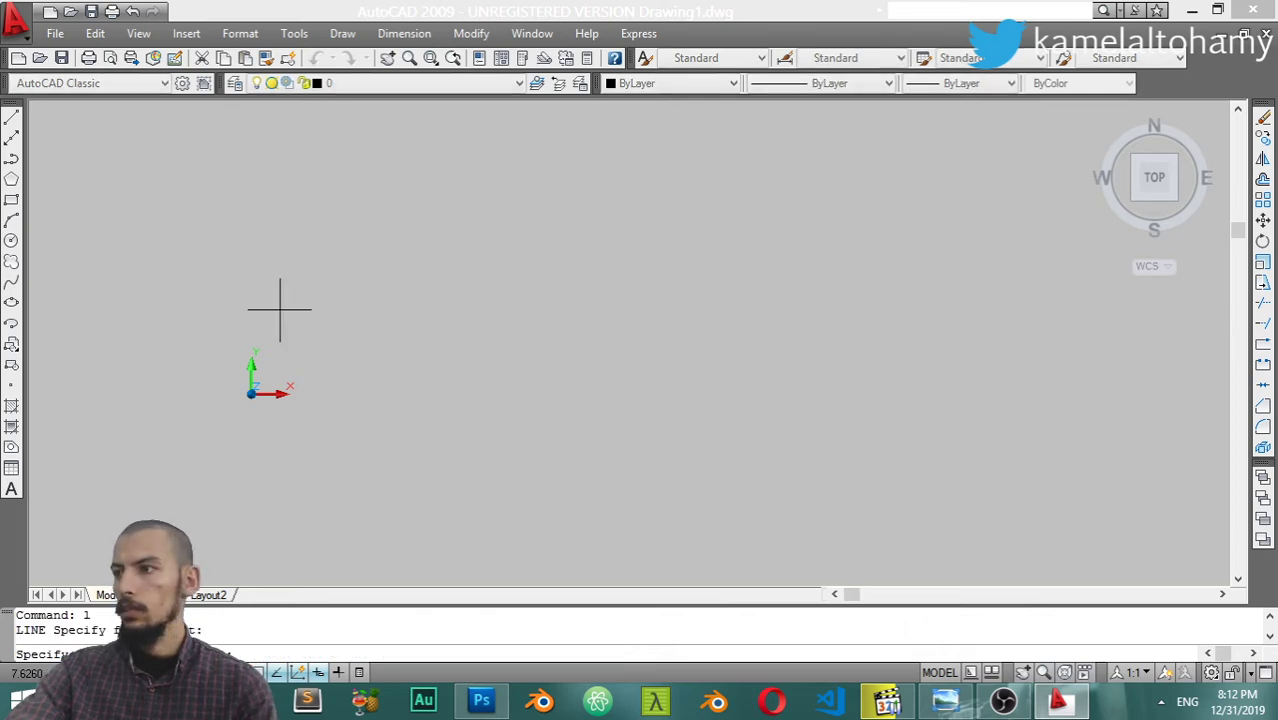
{"action": "left_click", "coordinate": [280, 310]}
{"action": "left_click", "coordinate": [480, 533]}
{"action": "left_click", "coordinate": [965, 201]}
{"action": "key", "text": "Return"}
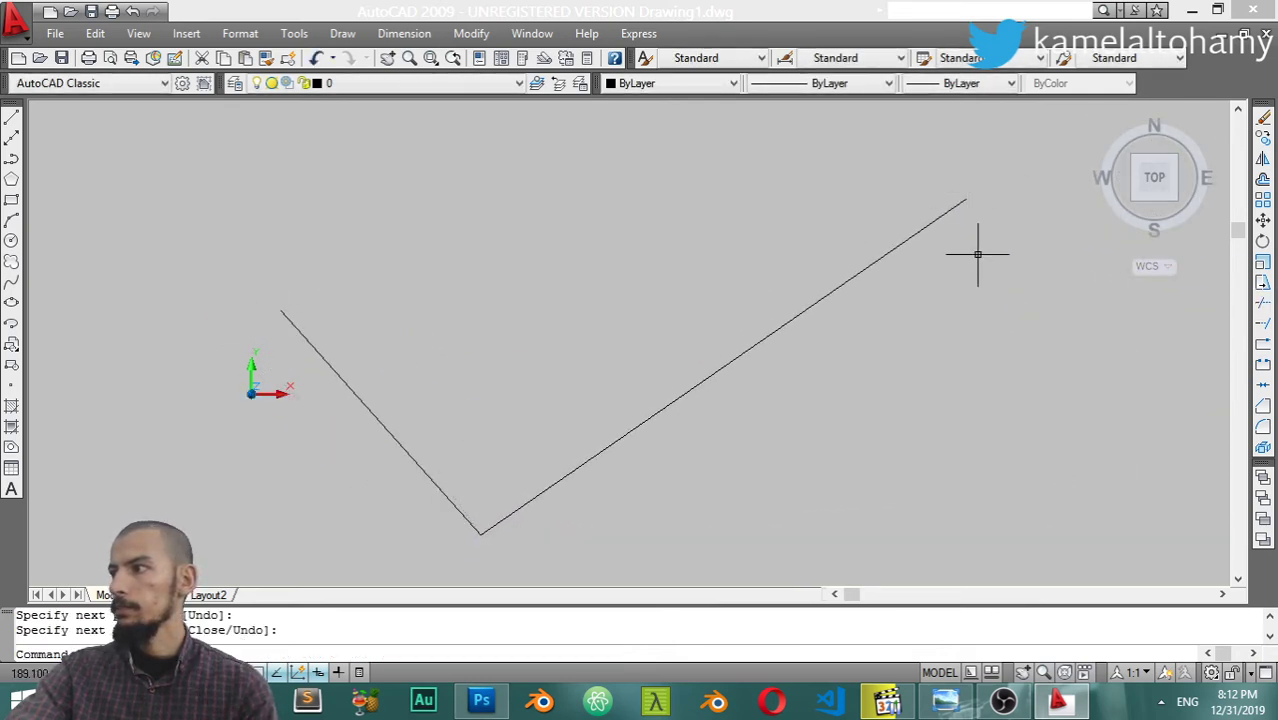
{"action": "left_click", "coordinate": [342, 33]}
{"action": "mouse_move", "coordinate": [360, 284]}
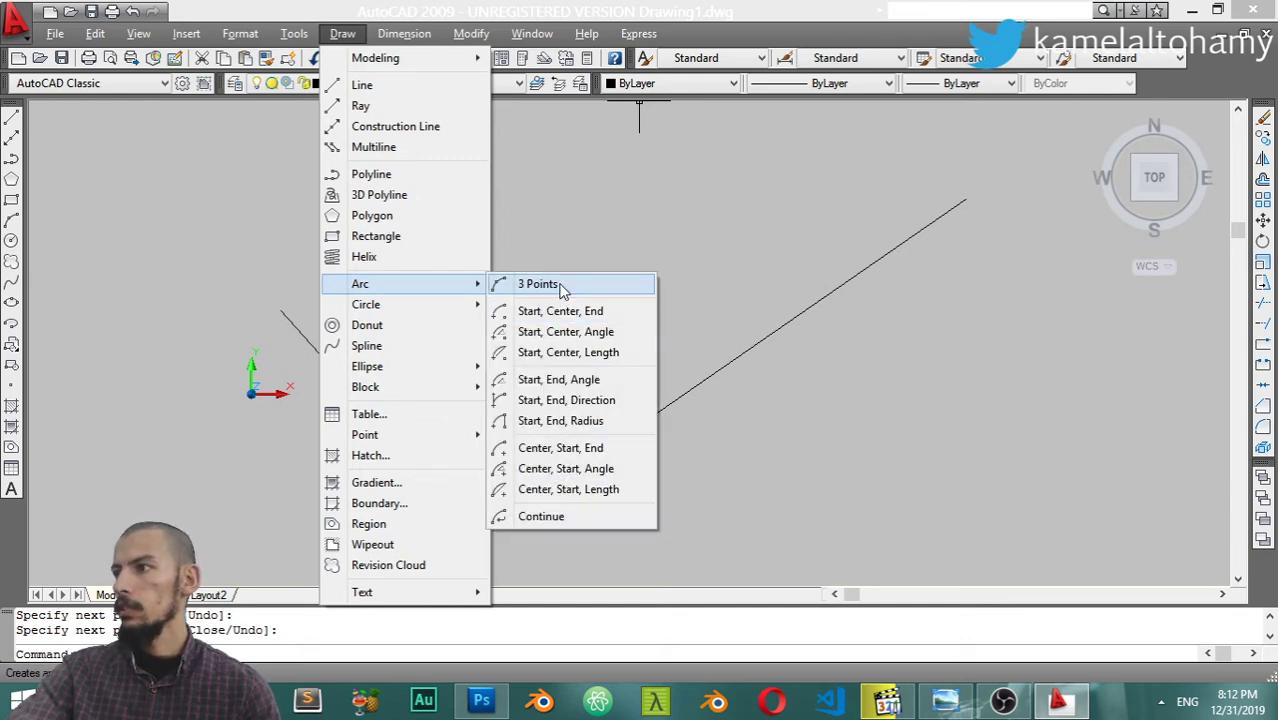
Draw a three-point arc from the left endpoint through the V's bottom vertex to the upper-right endpoint.
{"action": "left_click", "coordinate": [562, 285]}
{"action": "left_click", "coordinate": [281, 311]}
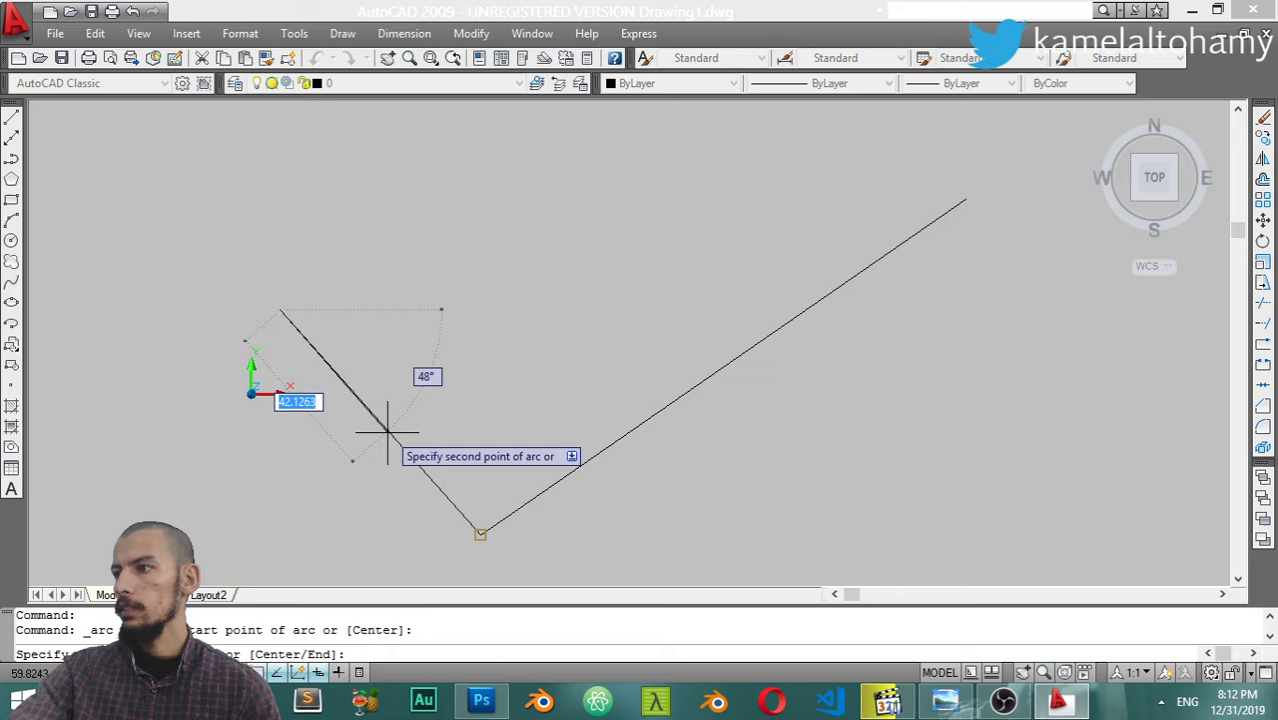
{"action": "left_click", "coordinate": [480, 535]}
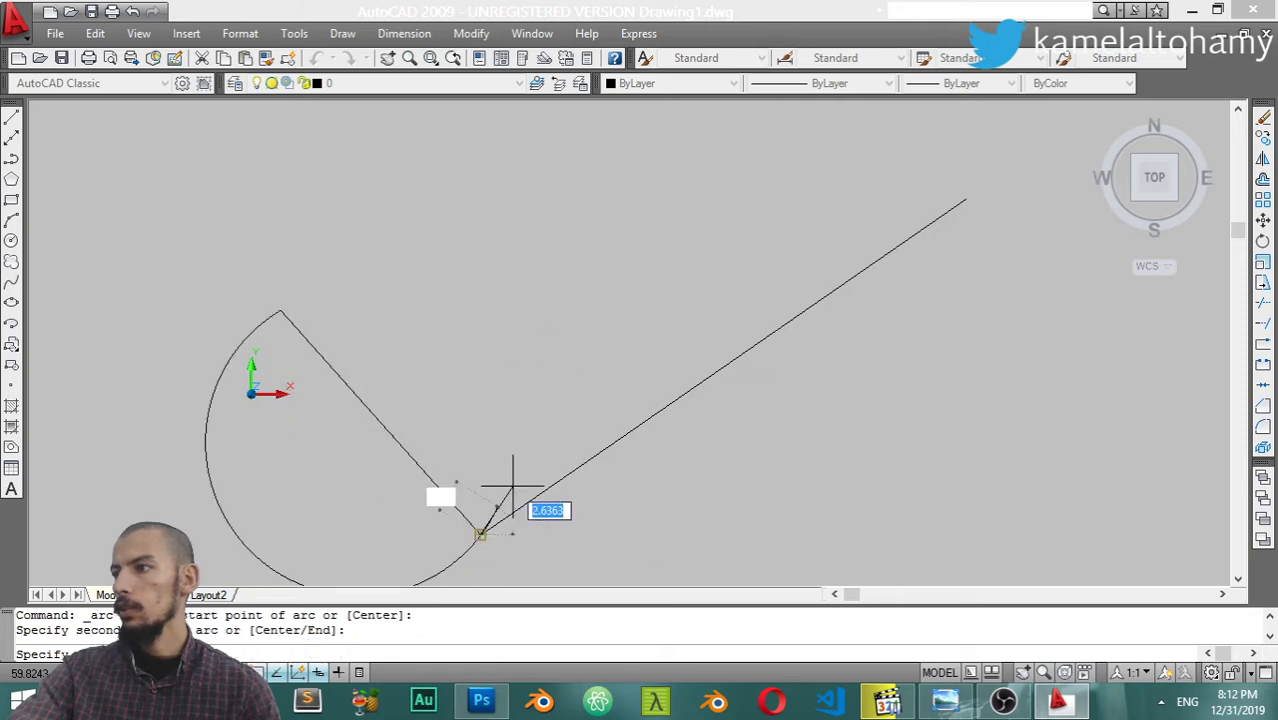
{"action": "left_click", "coordinate": [963, 203]}
{"action": "key", "text": "Return"}
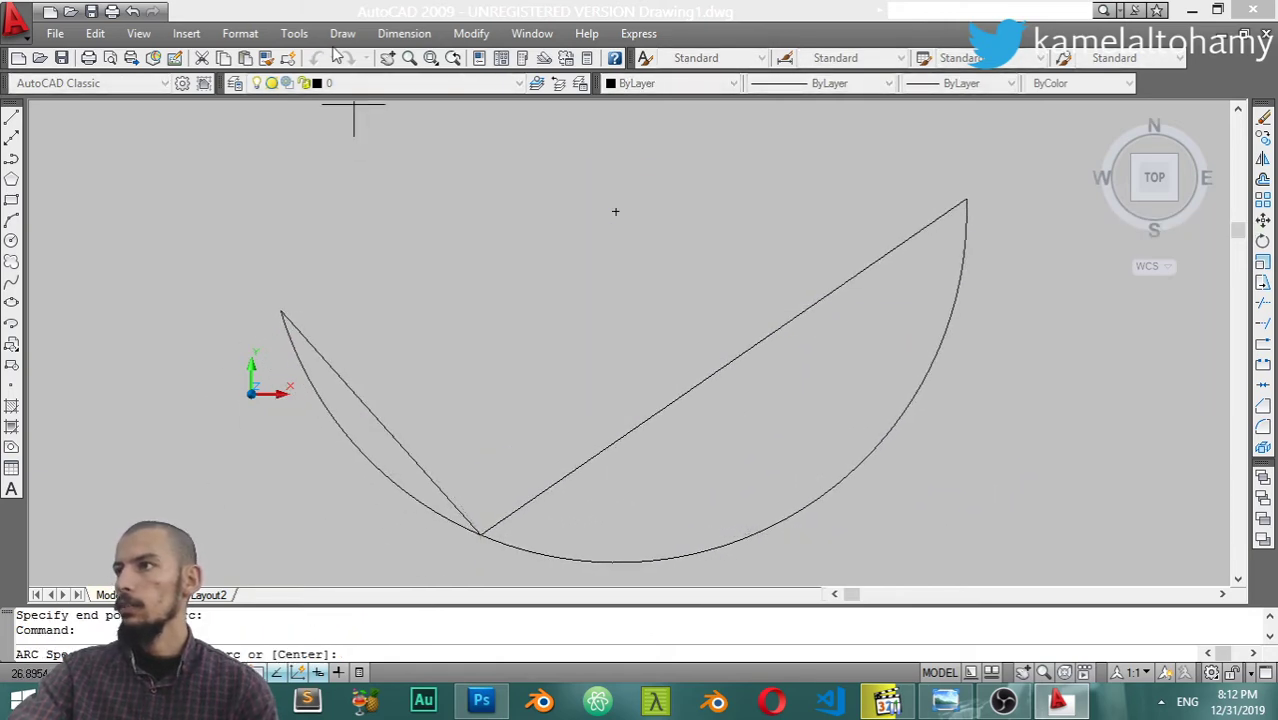
Draw a start-centre-end arc from the left endpoint, centred above the lines, to the upper-right endpoint.
{"action": "left_click", "coordinate": [342, 33]}
{"action": "mouse_move", "coordinate": [400, 284]}
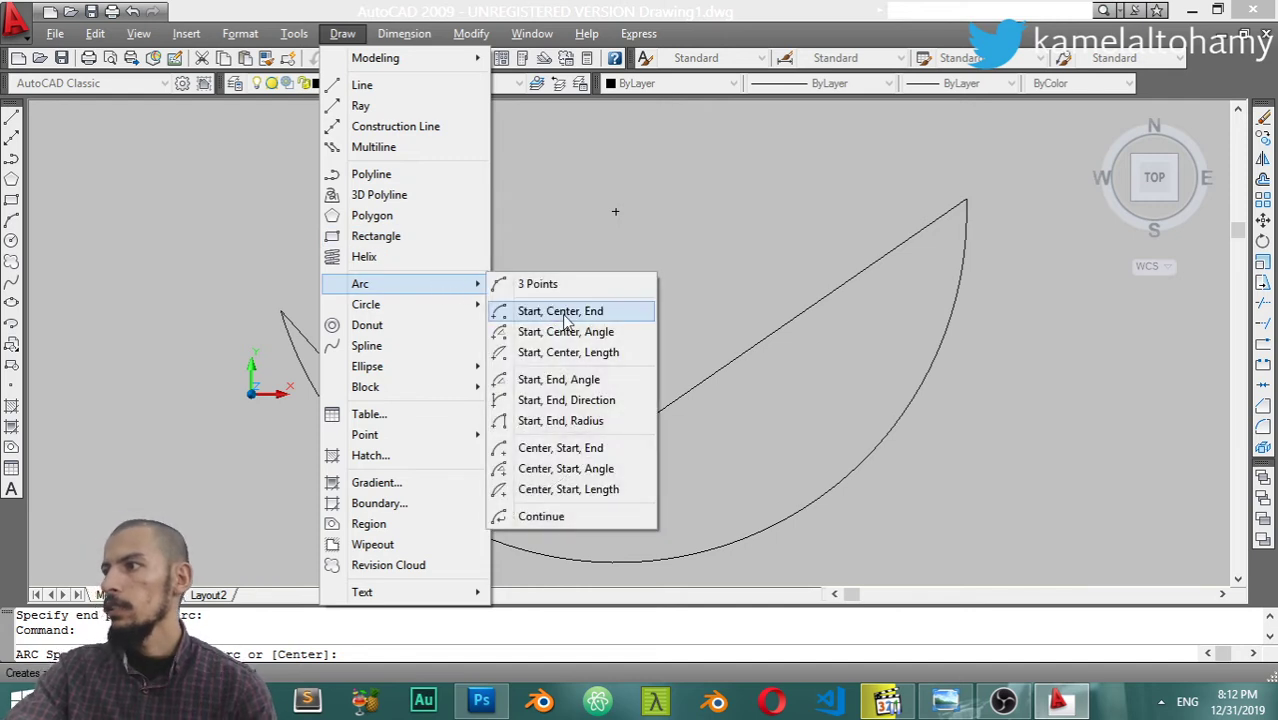
{"action": "left_click", "coordinate": [563, 314]}
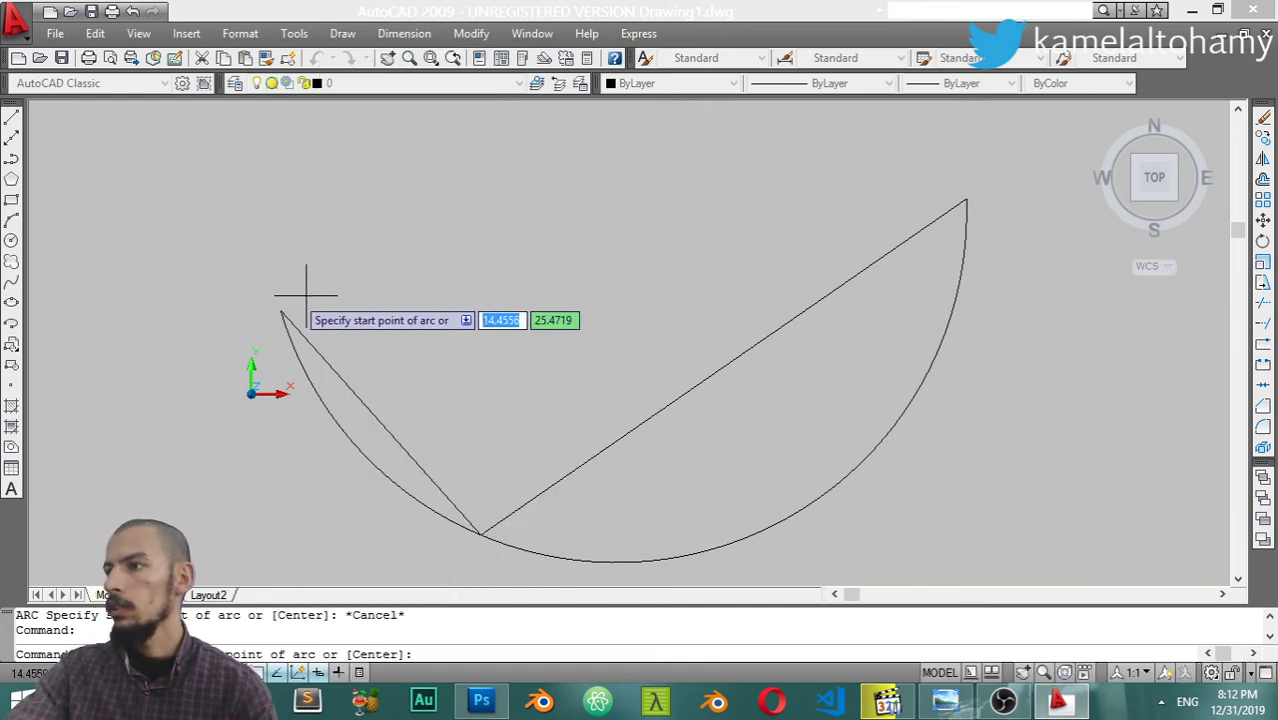
{"action": "left_click", "coordinate": [280, 310]}
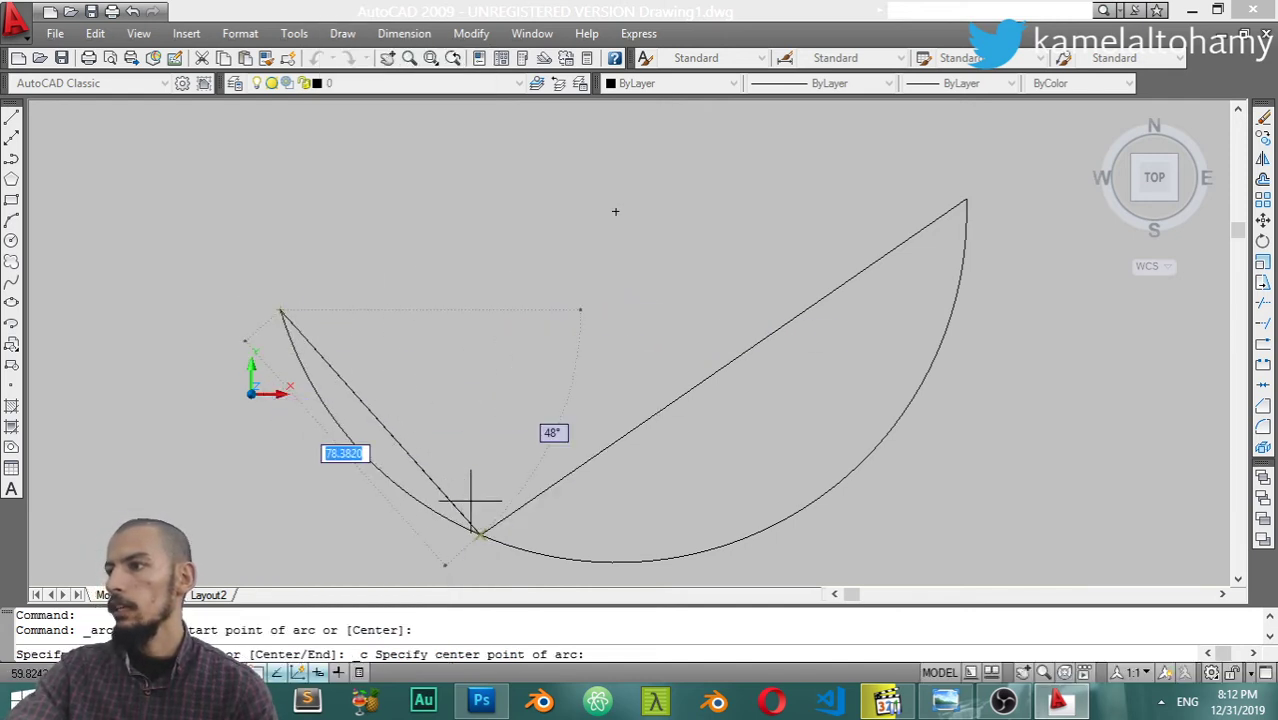
{"action": "left_click", "coordinate": [615, 211]}
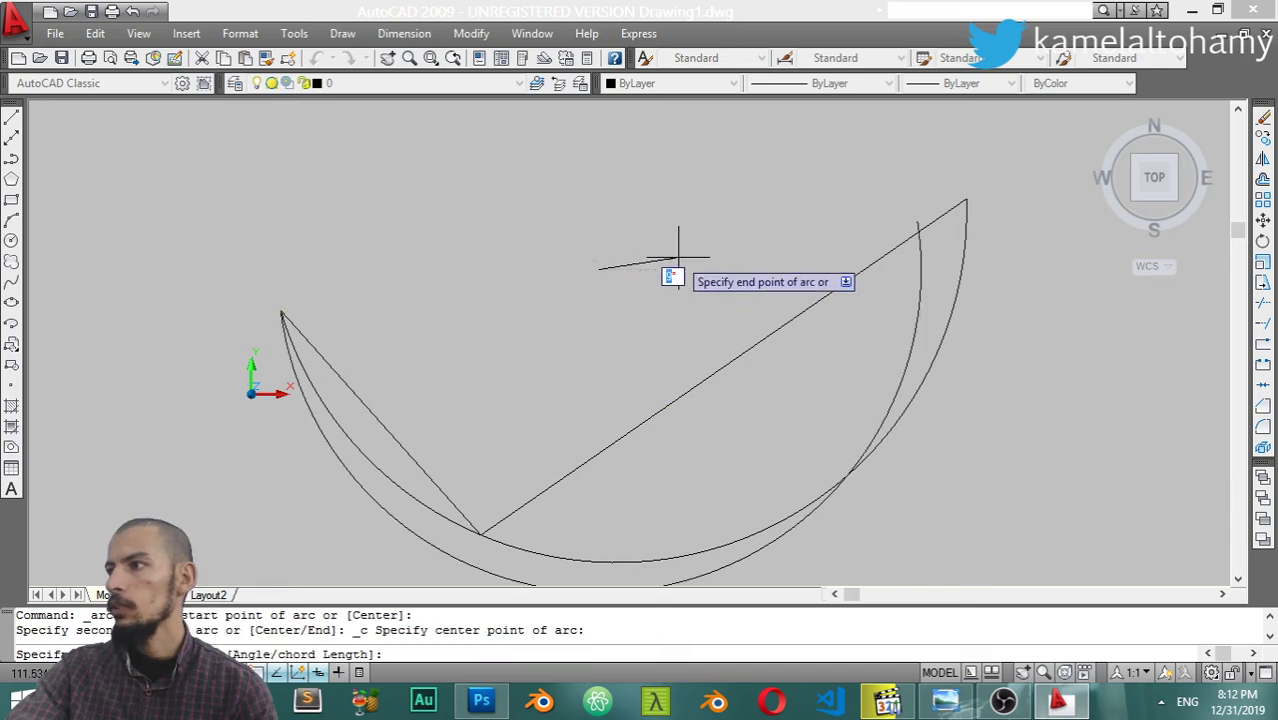
{"action": "left_click", "coordinate": [966, 203]}
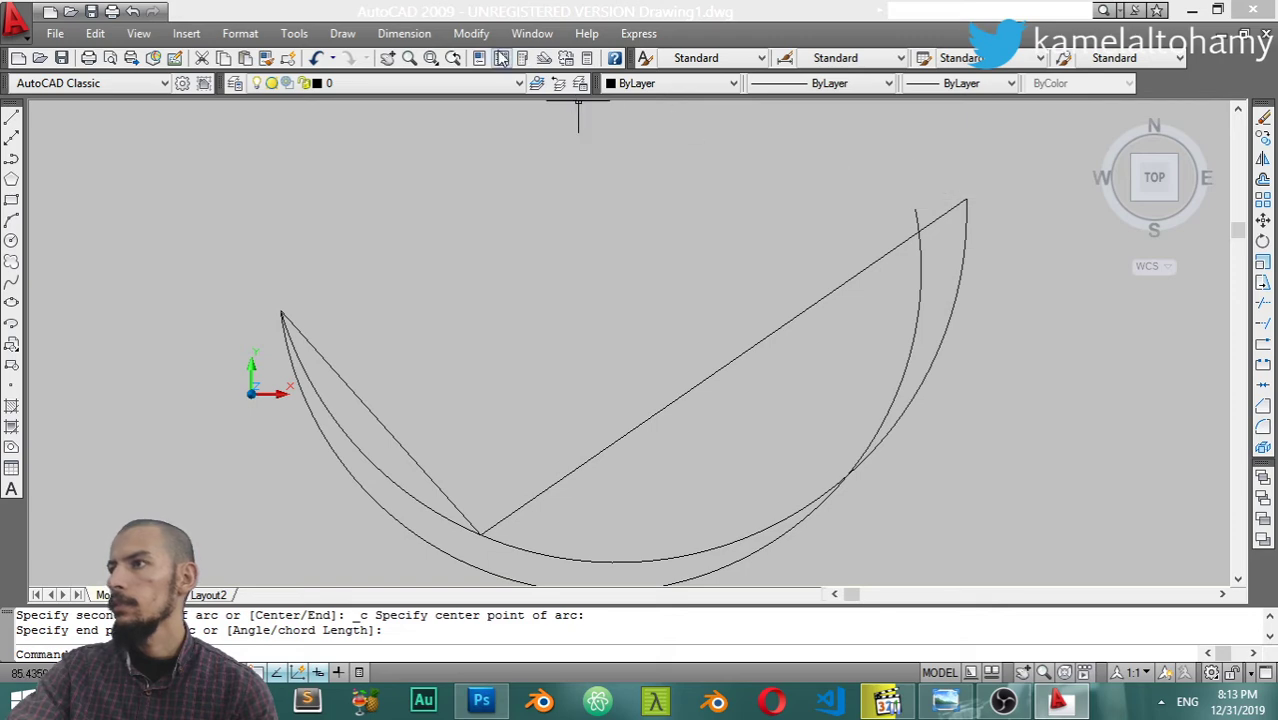
Draw a start-end-direction arc between the left and upper-right endpoints, bending downward.
{"action": "left_click", "coordinate": [348, 35]}
{"action": "mouse_move", "coordinate": [400, 284]}
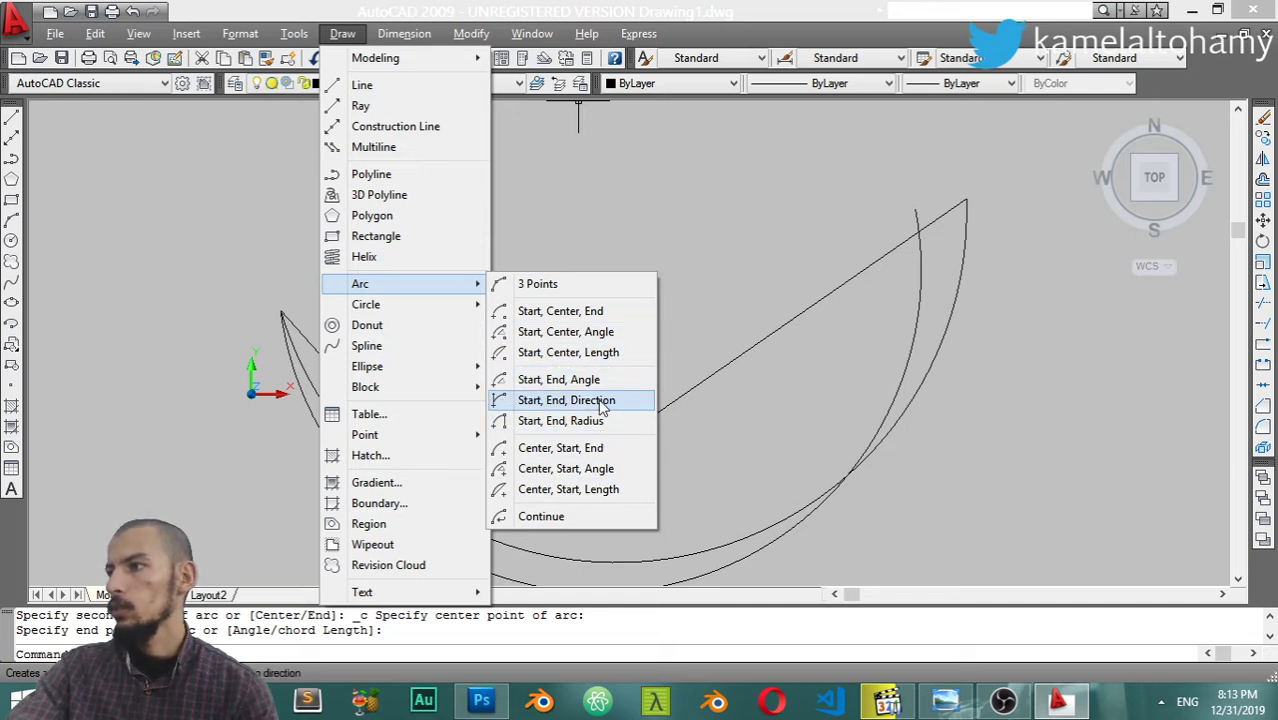
{"action": "left_click", "coordinate": [566, 400]}
{"action": "left_click", "coordinate": [281, 312]}
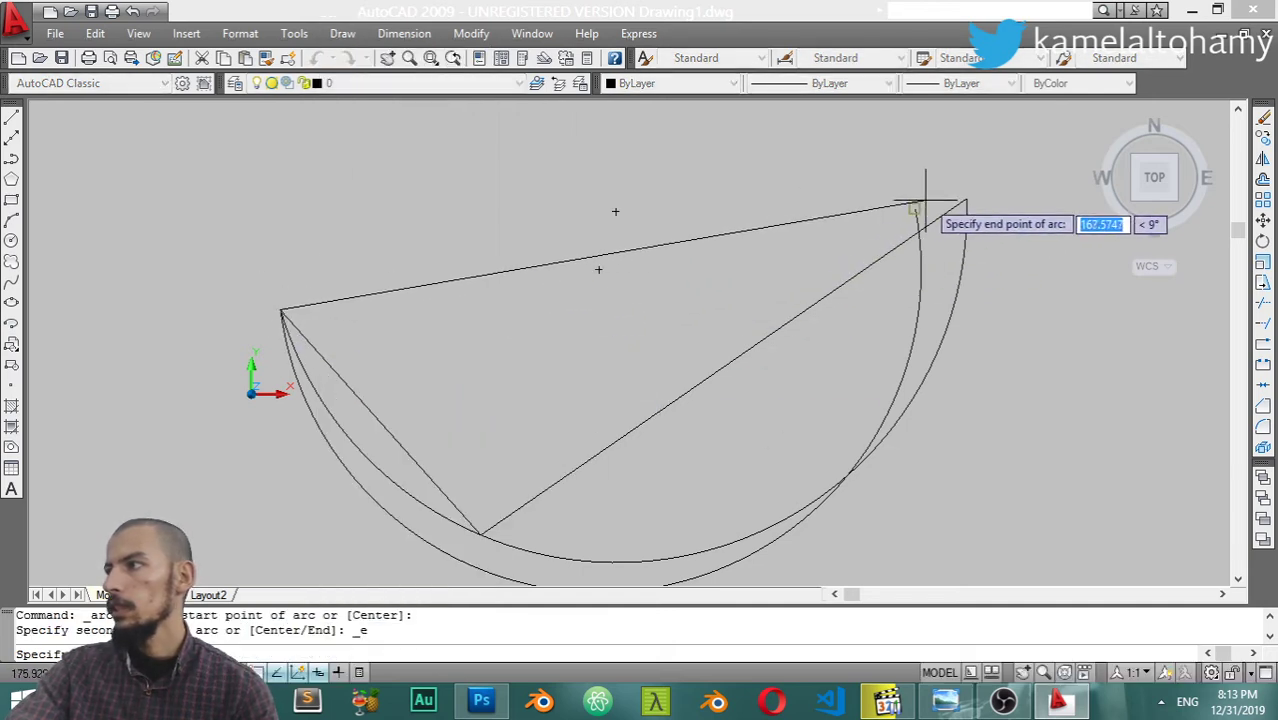
{"action": "left_click", "coordinate": [965, 201]}
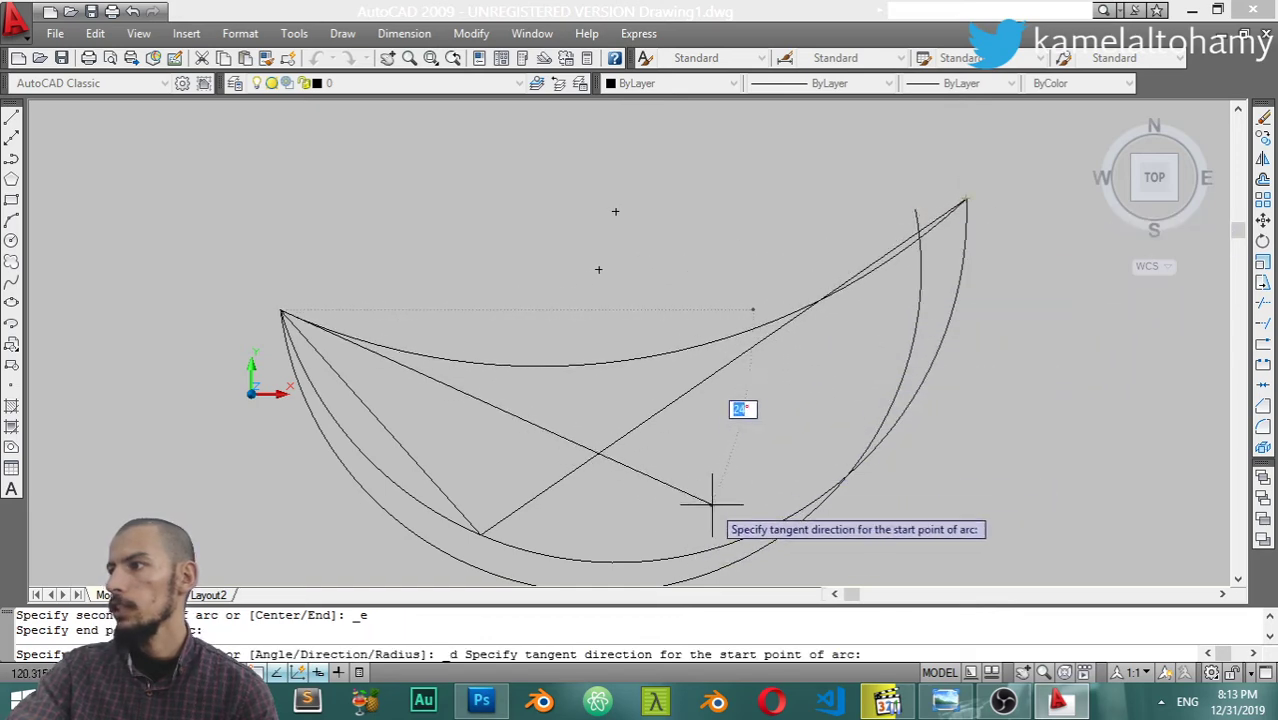
{"action": "left_click", "coordinate": [757, 465]}
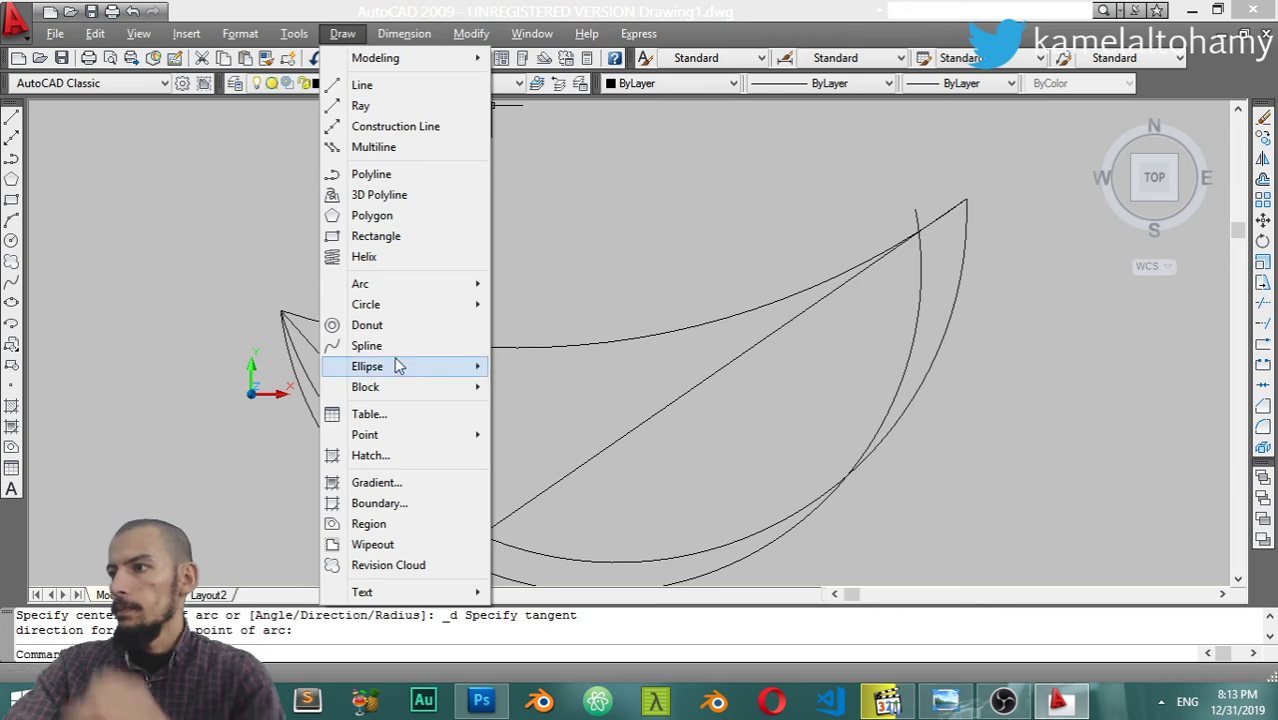
Place filled donuts with inside diameter 2 and outside diameter 12, then end the DONUT command.
{"action": "left_click", "coordinate": [406, 326]}
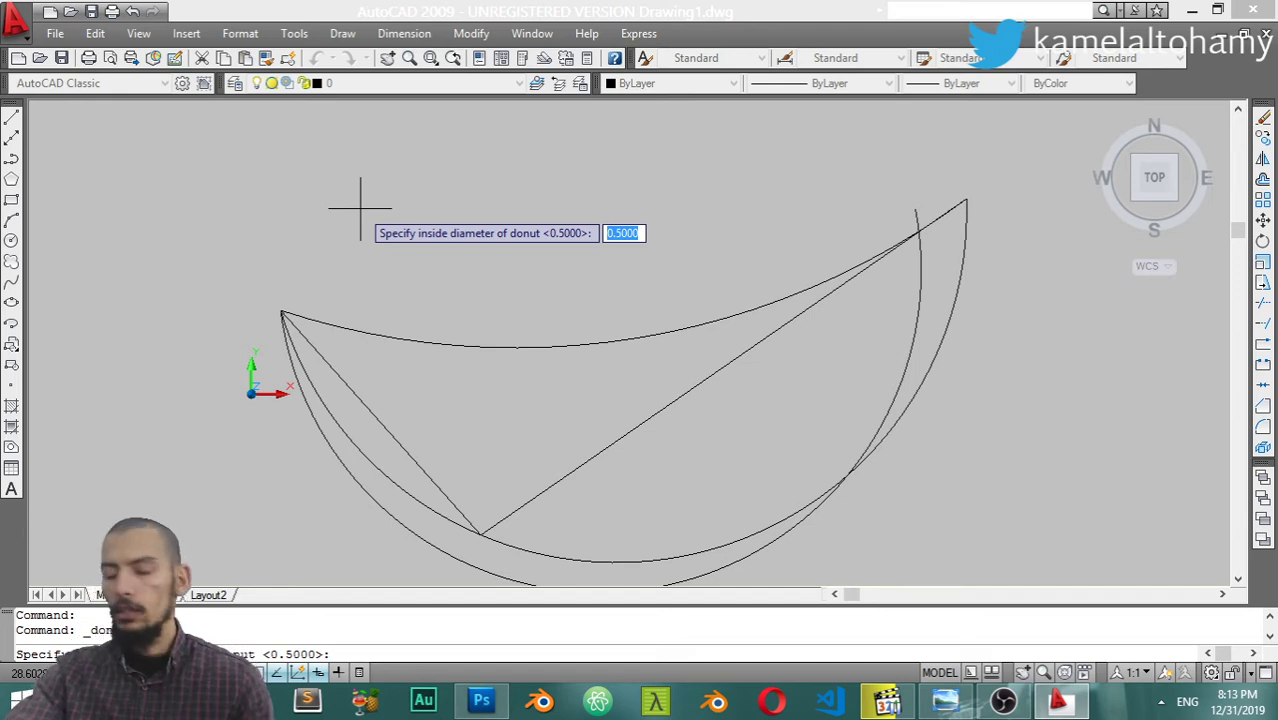
{"action": "key", "text": "Return"}
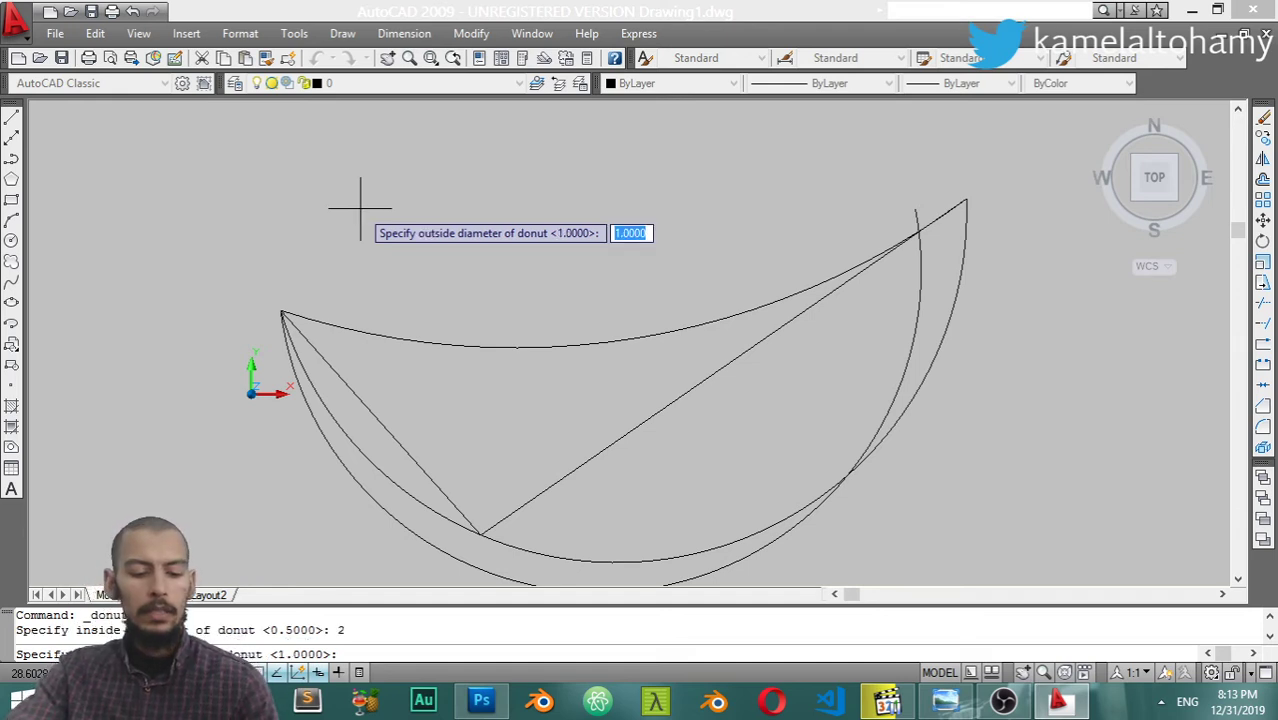
{"action": "key", "text": "Return"}
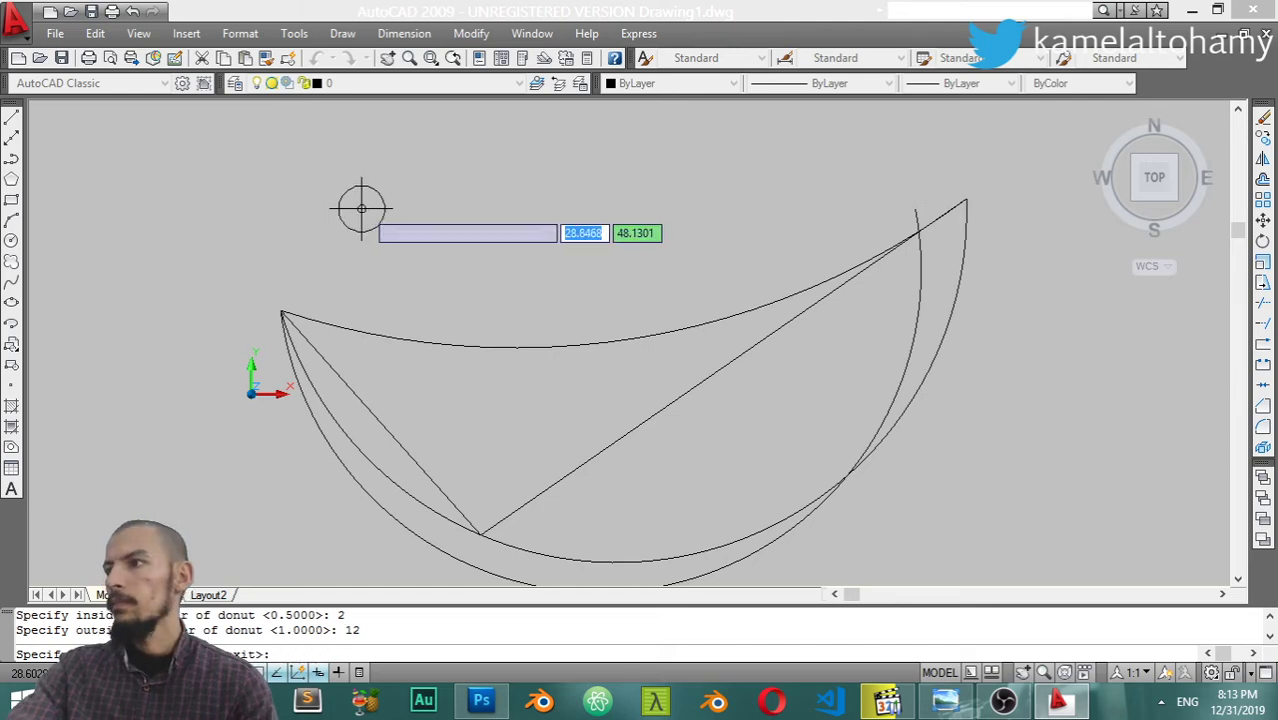
{"action": "left_click", "coordinate": [401, 211]}
{"action": "scroll", "coordinate": [371, 187], "scroll_direction": "up", "scroll_amount": 6}
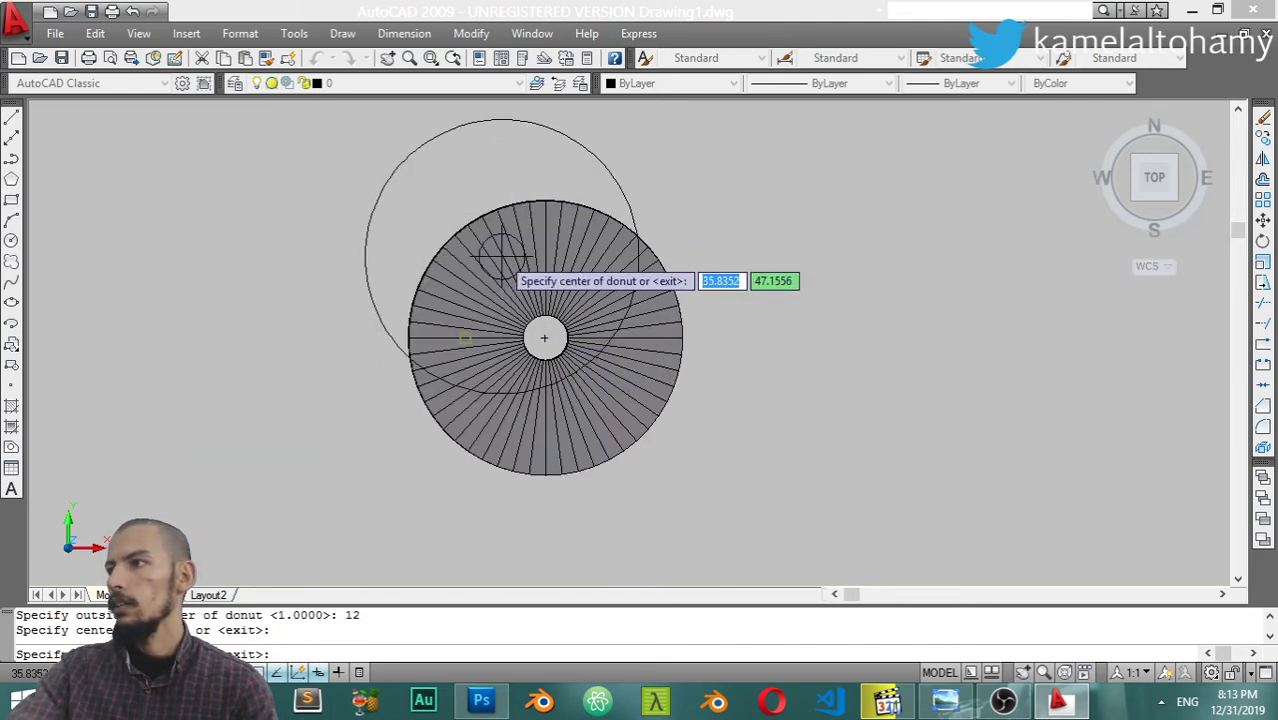
{"action": "scroll", "coordinate": [499, 251], "scroll_direction": "up", "scroll_amount": 3}
{"action": "scroll", "coordinate": [700, 395], "scroll_direction": "down", "scroll_amount": 8}
{"action": "left_click", "coordinate": [793, 236]}
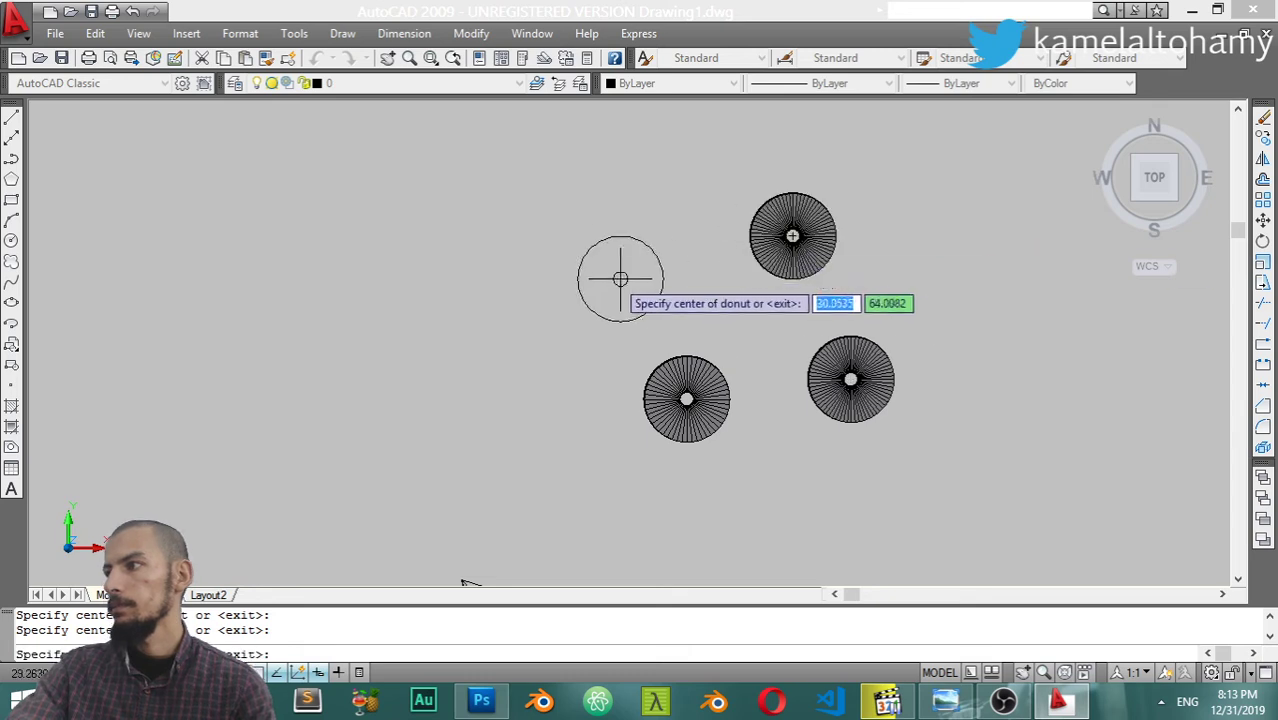
{"action": "key", "text": "Escape"}
{"action": "left_click", "coordinate": [342, 33]}
{"action": "mouse_move", "coordinate": [366, 304]}
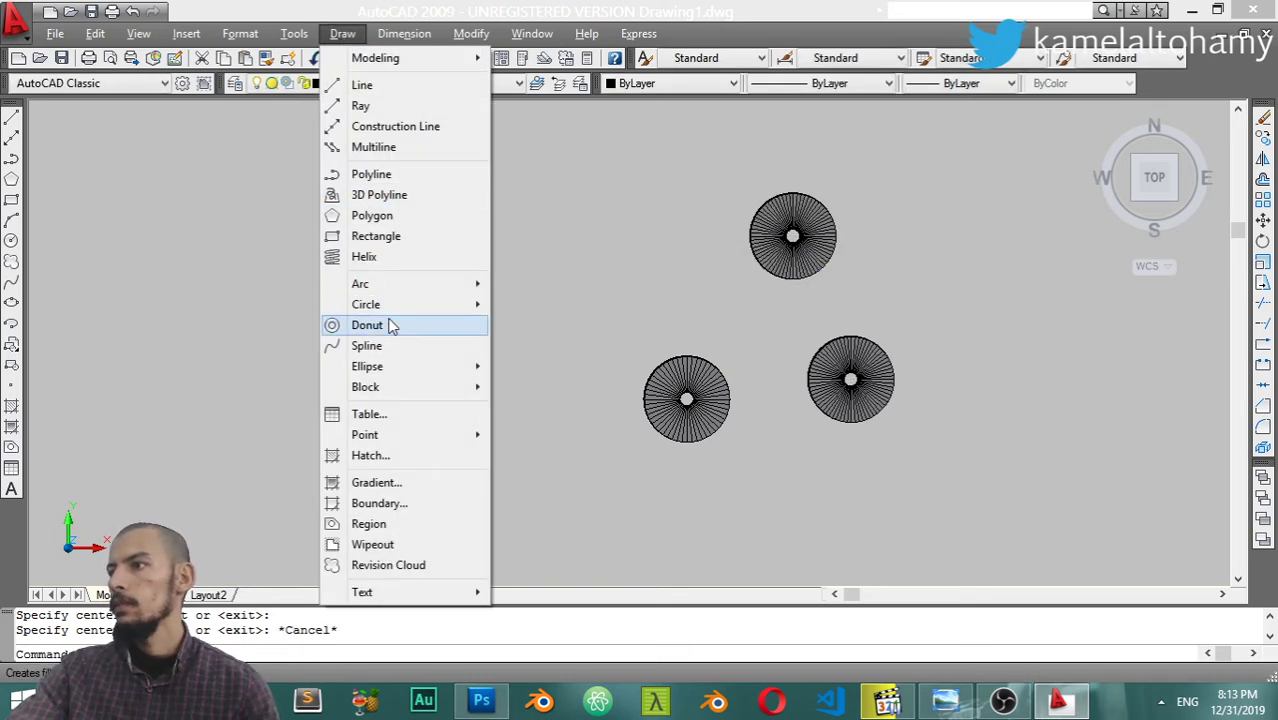
Sketch a wavy spline through seven points across the donuts, then abandon it.
{"action": "left_click", "coordinate": [366, 345]}
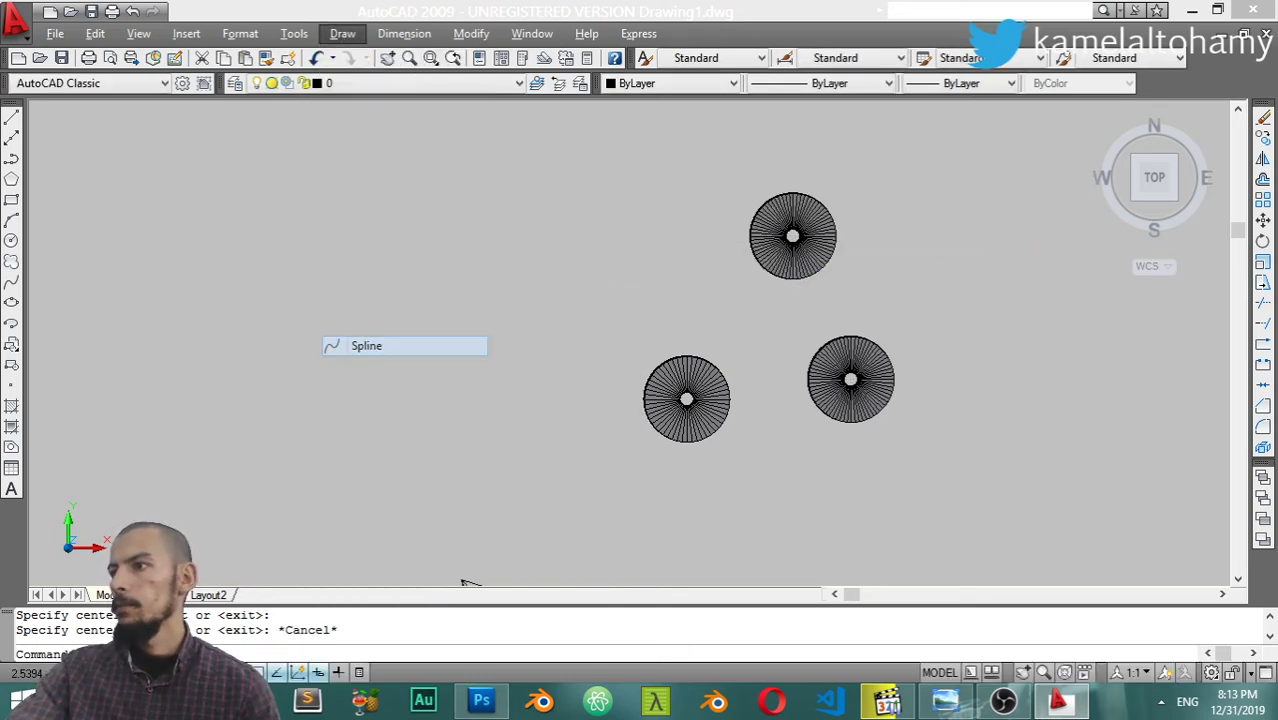
{"action": "left_click", "coordinate": [195, 222]}
{"action": "left_click", "coordinate": [355, 307]}
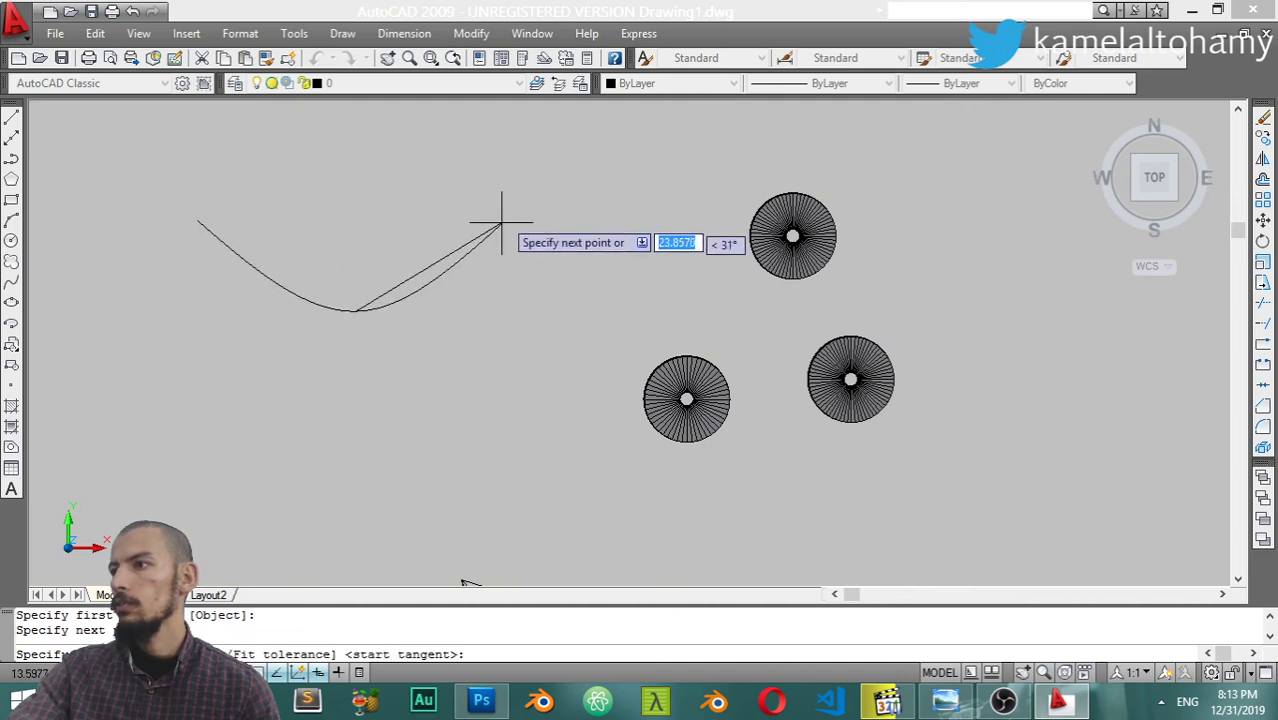
{"action": "left_click", "coordinate": [514, 198]}
{"action": "left_click", "coordinate": [630, 328]}
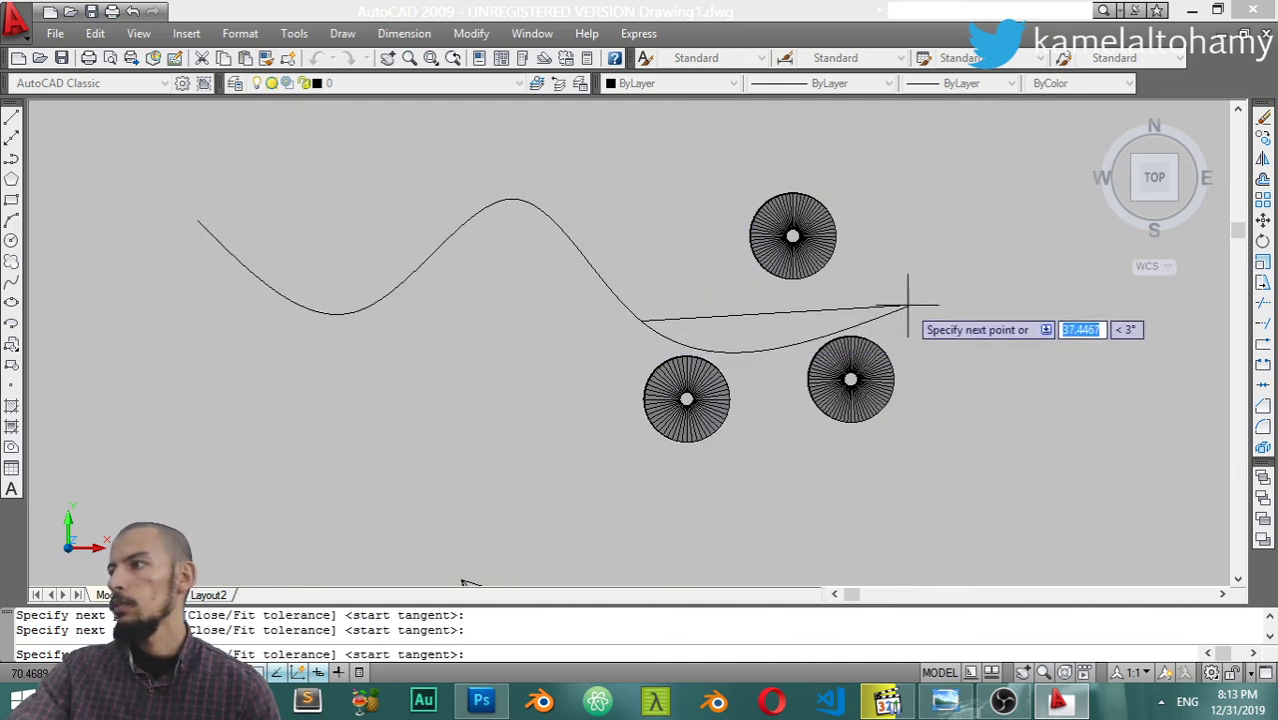
{"action": "left_click", "coordinate": [915, 290]}
{"action": "left_click", "coordinate": [840, 152]}
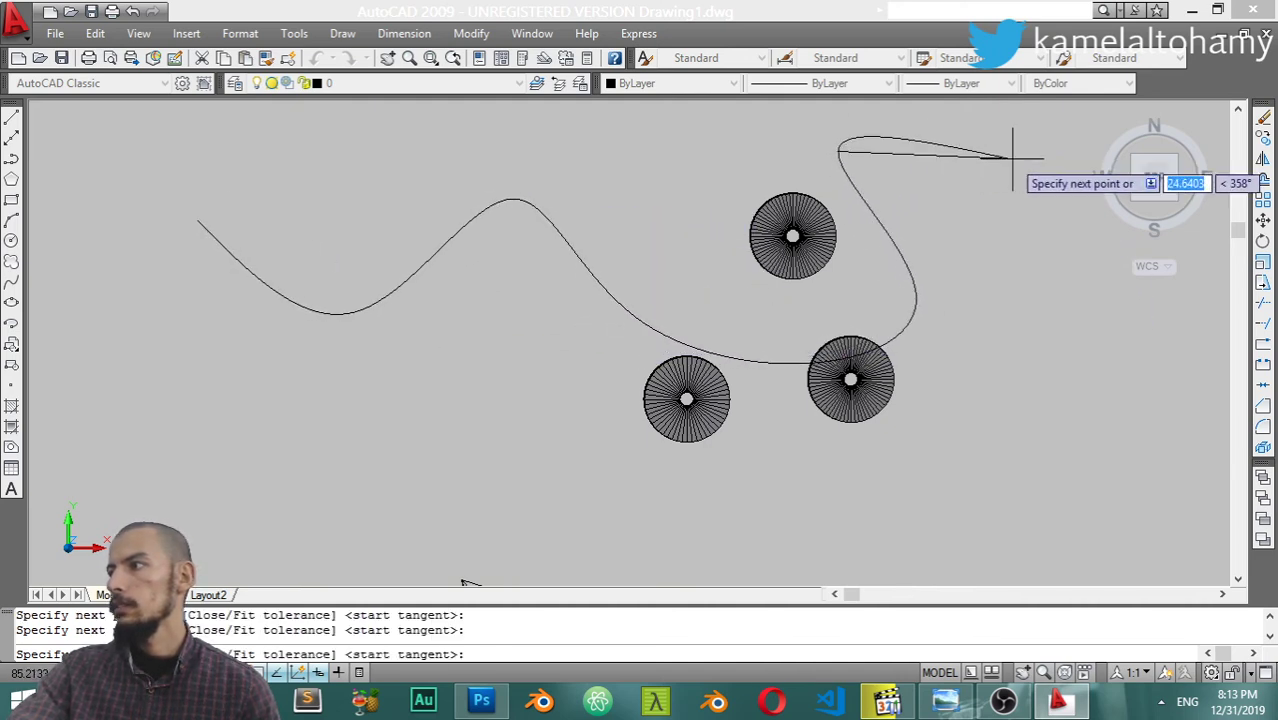
{"action": "left_click", "coordinate": [1012, 157]}
{"action": "key", "text": "Return"}
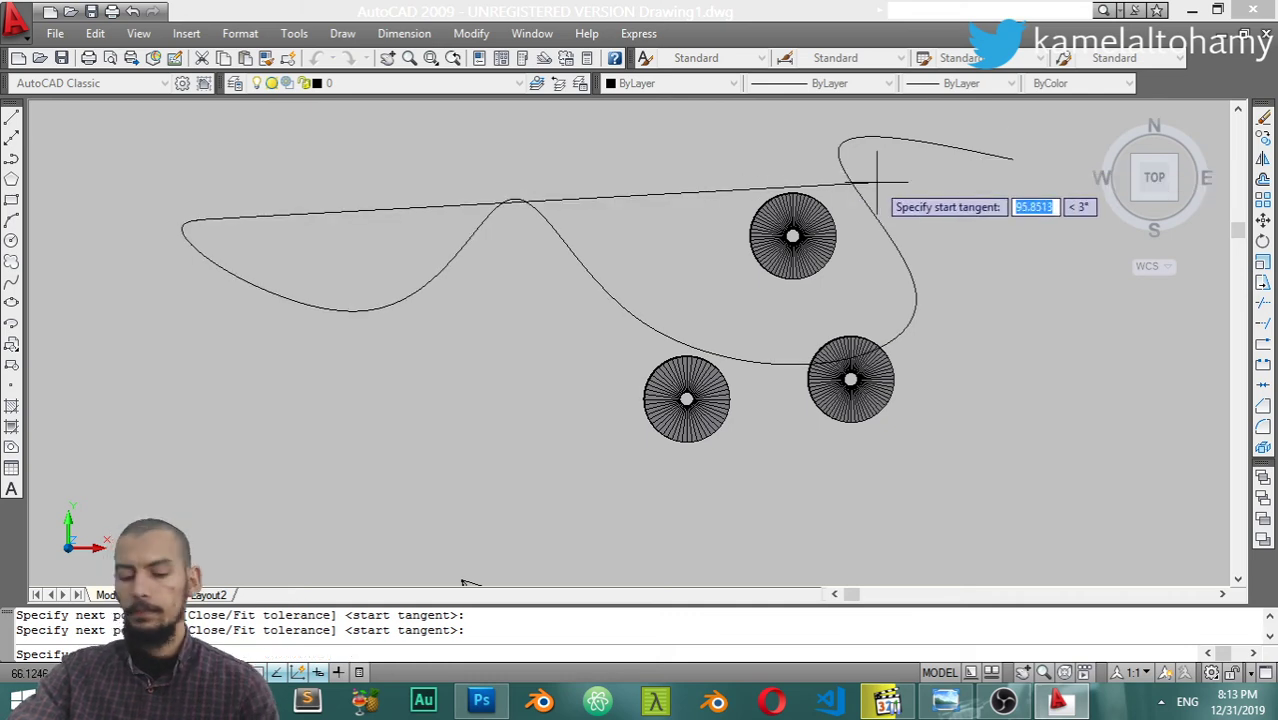
{"action": "left_click", "coordinate": [877, 183]}
{"action": "key", "text": "Escape"}
Crossing-select all objects in the drawing and erase them with E.
{"action": "scroll", "coordinate": [902, 234], "scroll_direction": "down", "scroll_amount": 5}
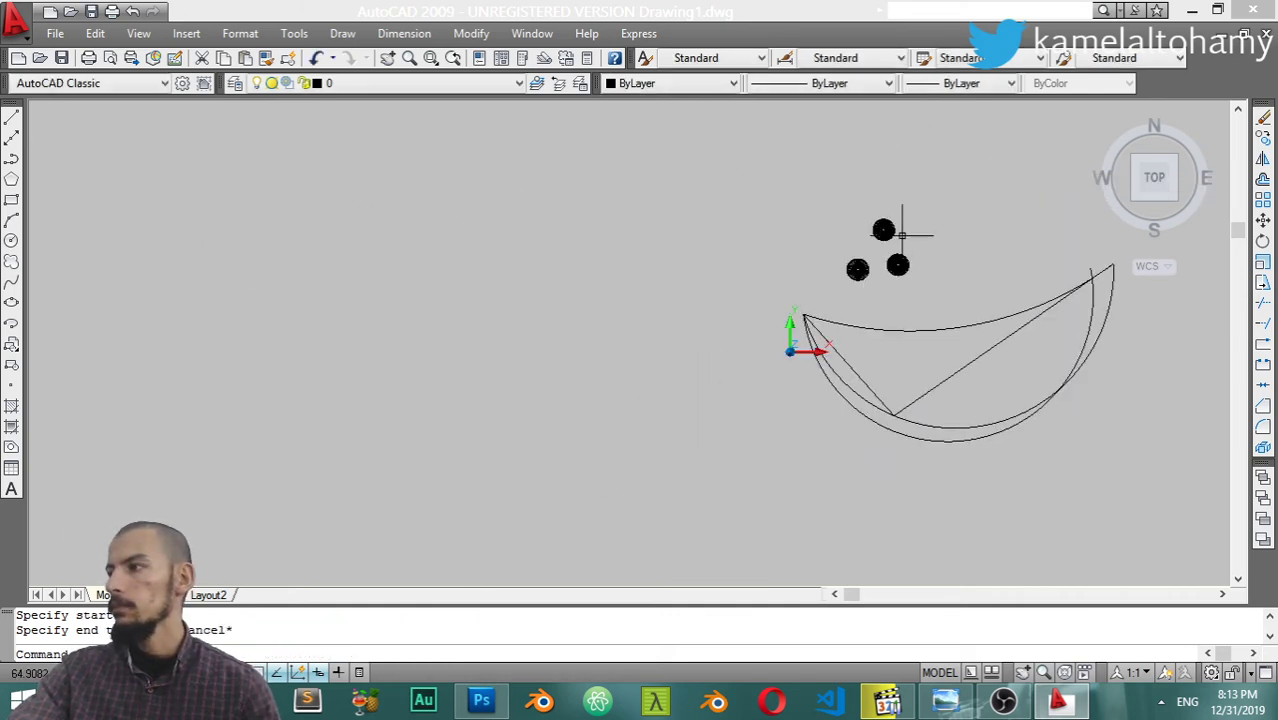
{"action": "middle_click_drag", "start_coordinate": [686, 289], "coordinate": [356, 244]}
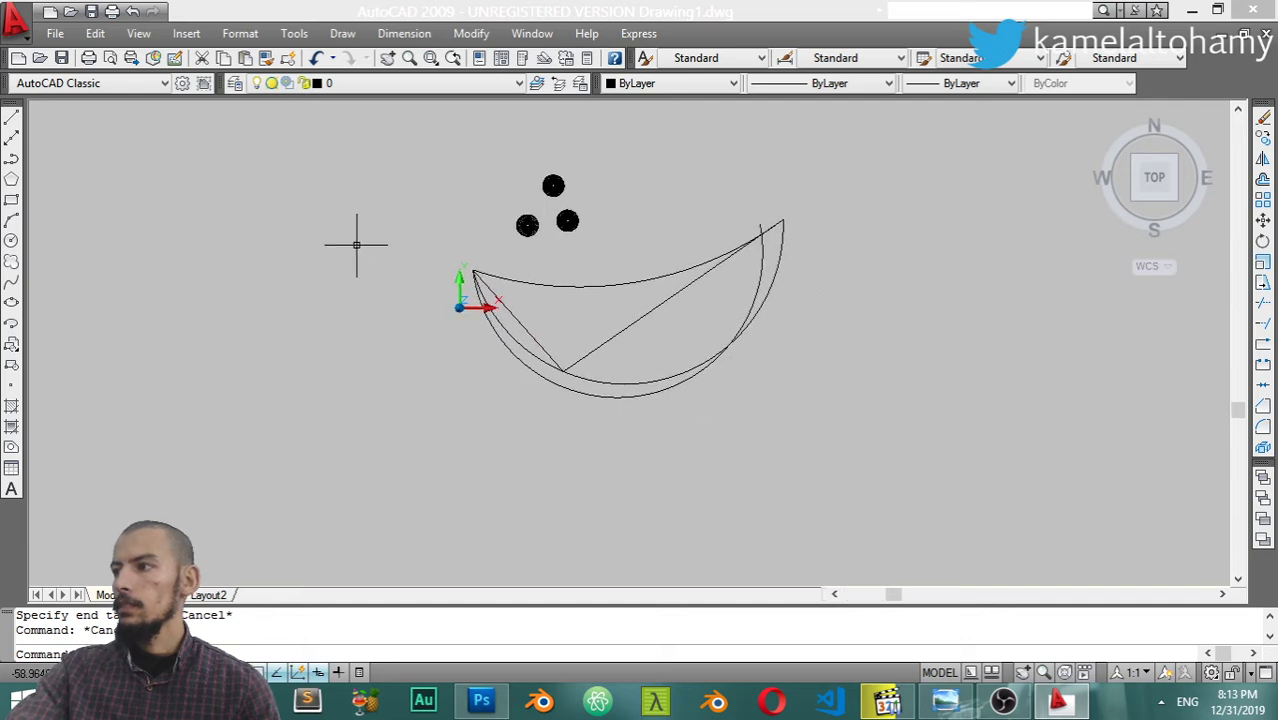
{"action": "left_click", "coordinate": [932, 137]}
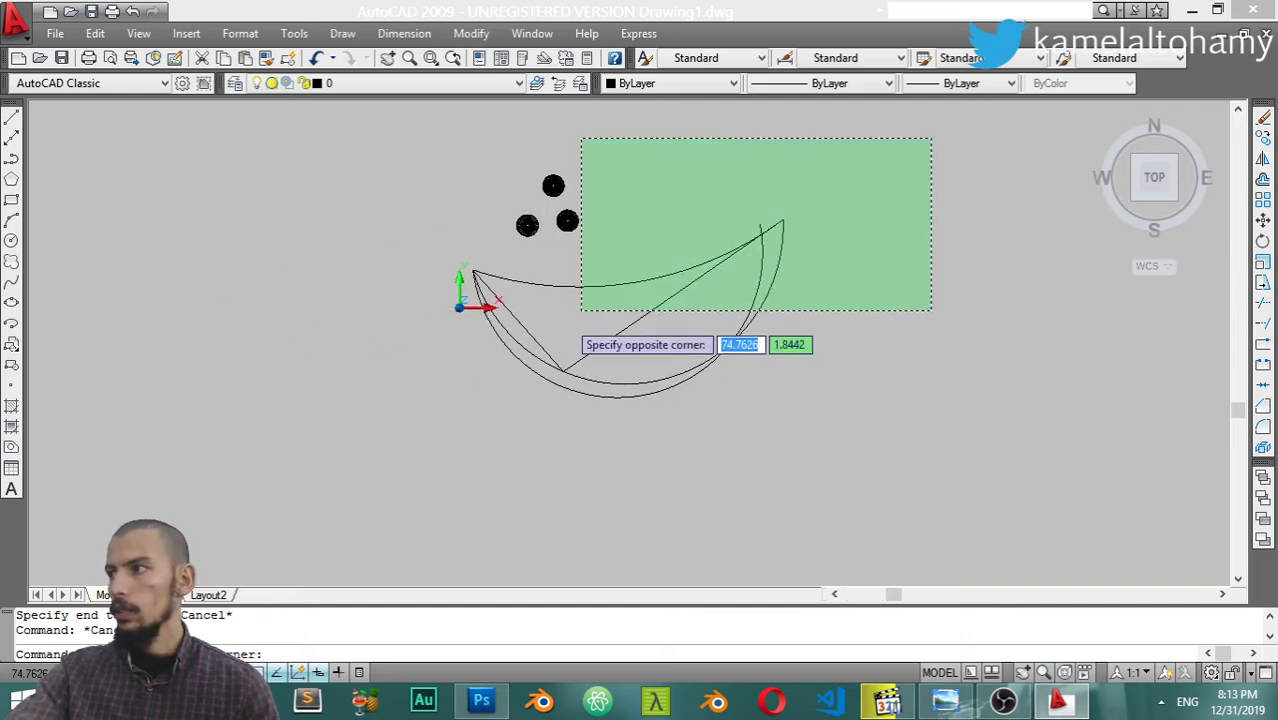
{"action": "left_click", "coordinate": [365, 445]}
{"action": "type", "text": "e"}
{"action": "key", "text": "Return"}
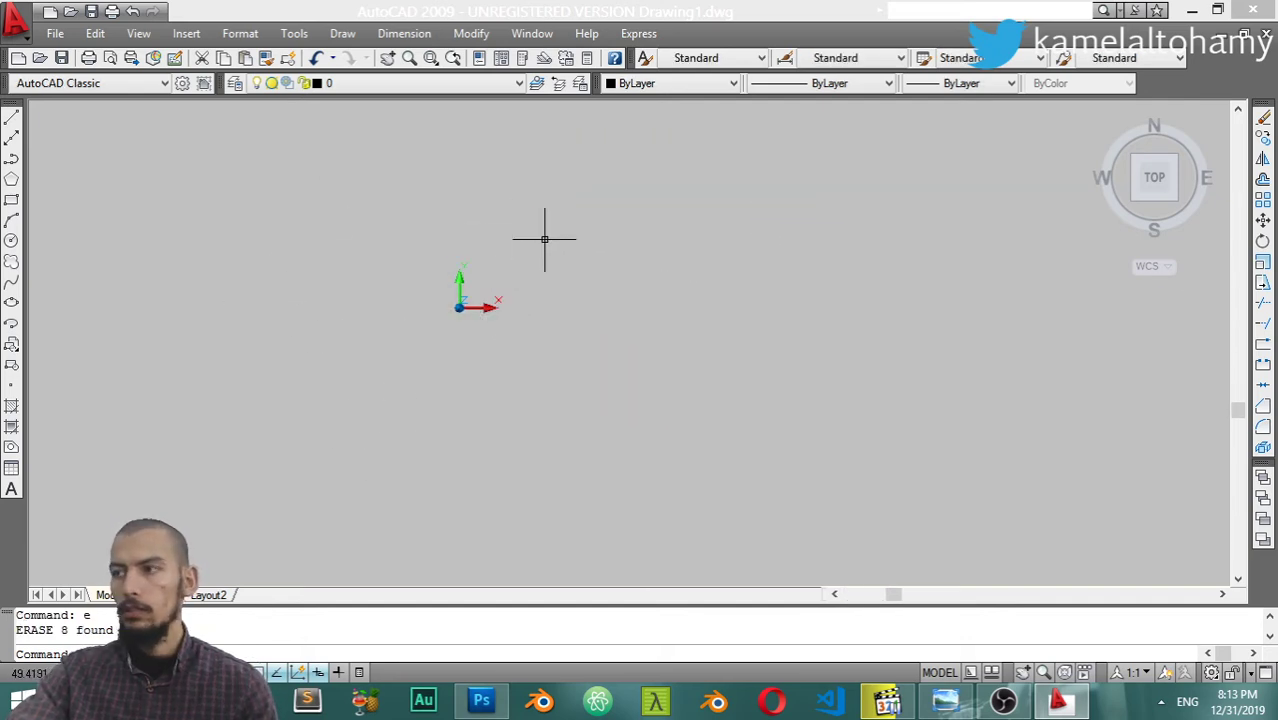
Draw the first rectangle in the upper-left area.
{"action": "key", "text": "Return"}
{"action": "left_click", "coordinate": [188, 131]}
{"action": "left_click", "coordinate": [404, 283]}
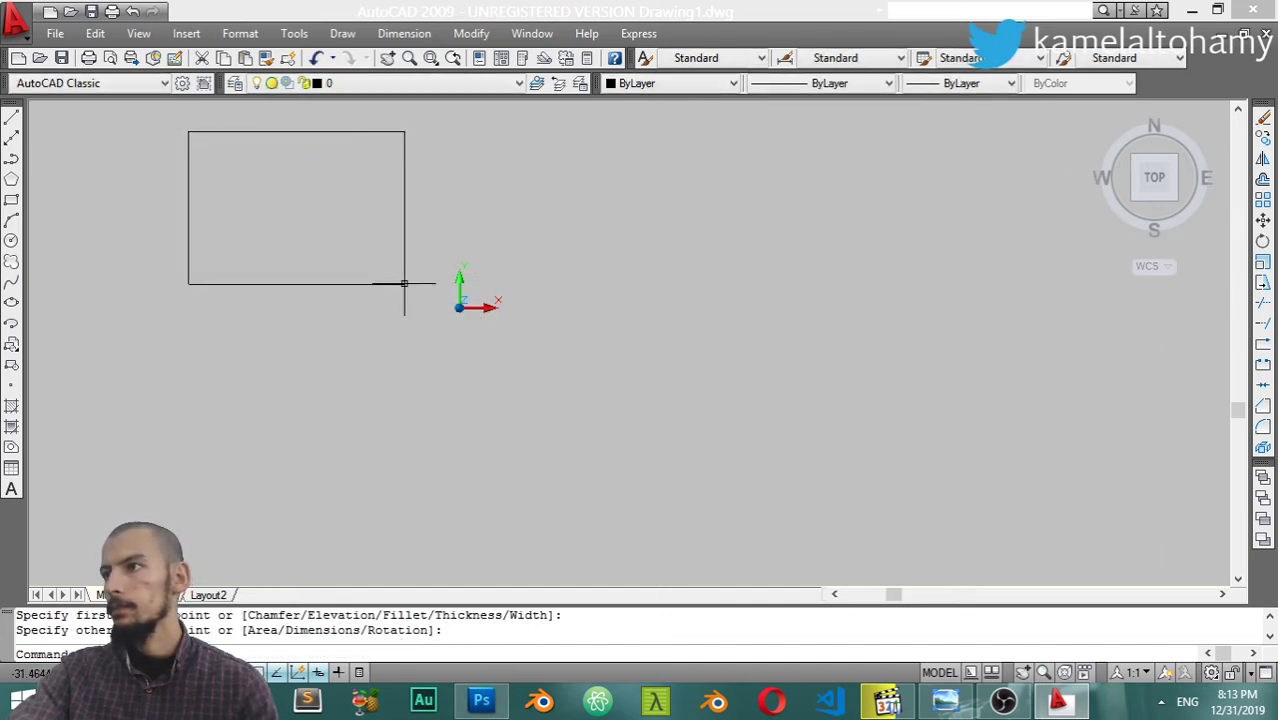
{"action": "key", "text": "Escape"}
{"action": "type", "text": "tre"}
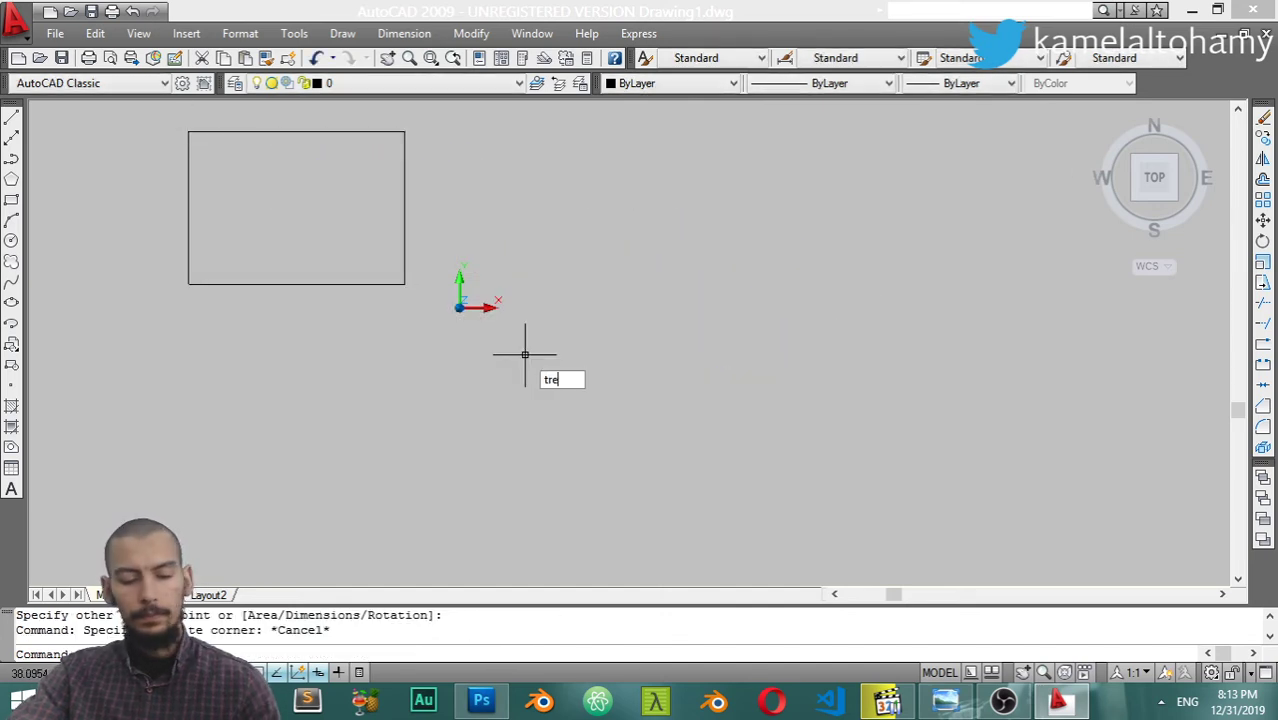
{"action": "key", "text": "Escape"}
Repeat RECTANG to draw a large rectangle on the right side.
{"action": "right_click", "coordinate": [527, 353]}
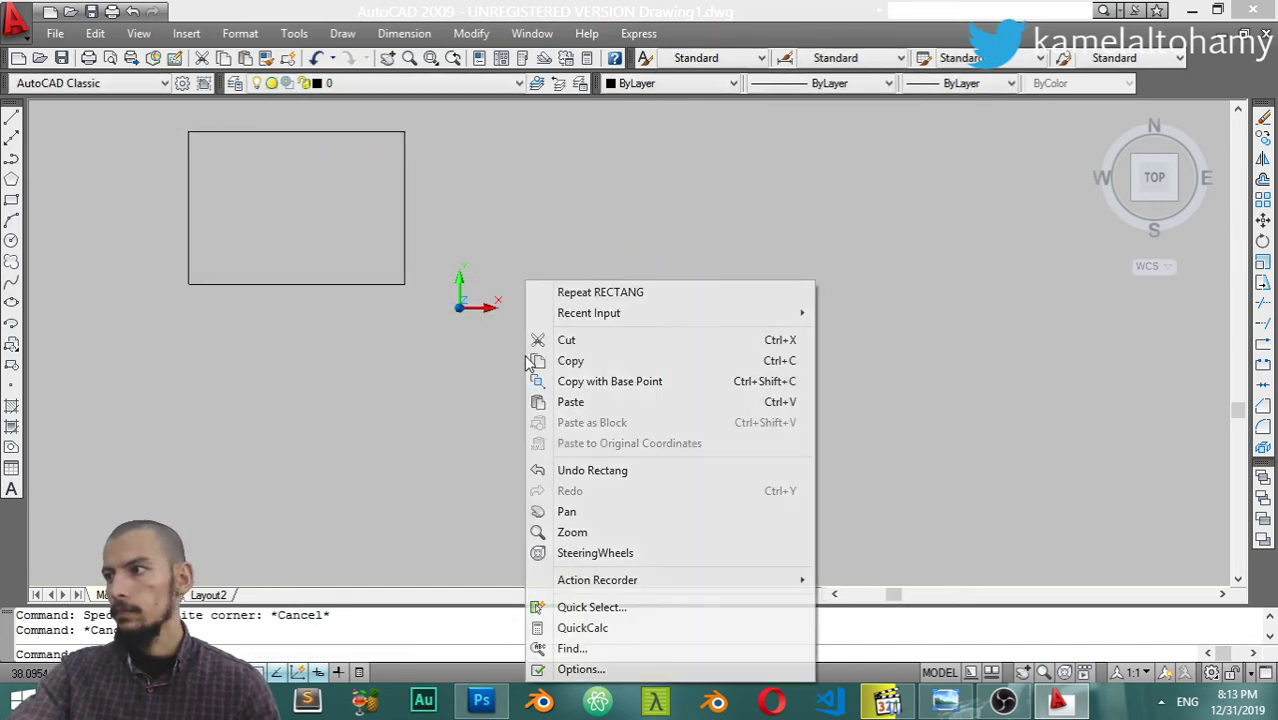
{"action": "left_click", "coordinate": [584, 300]}
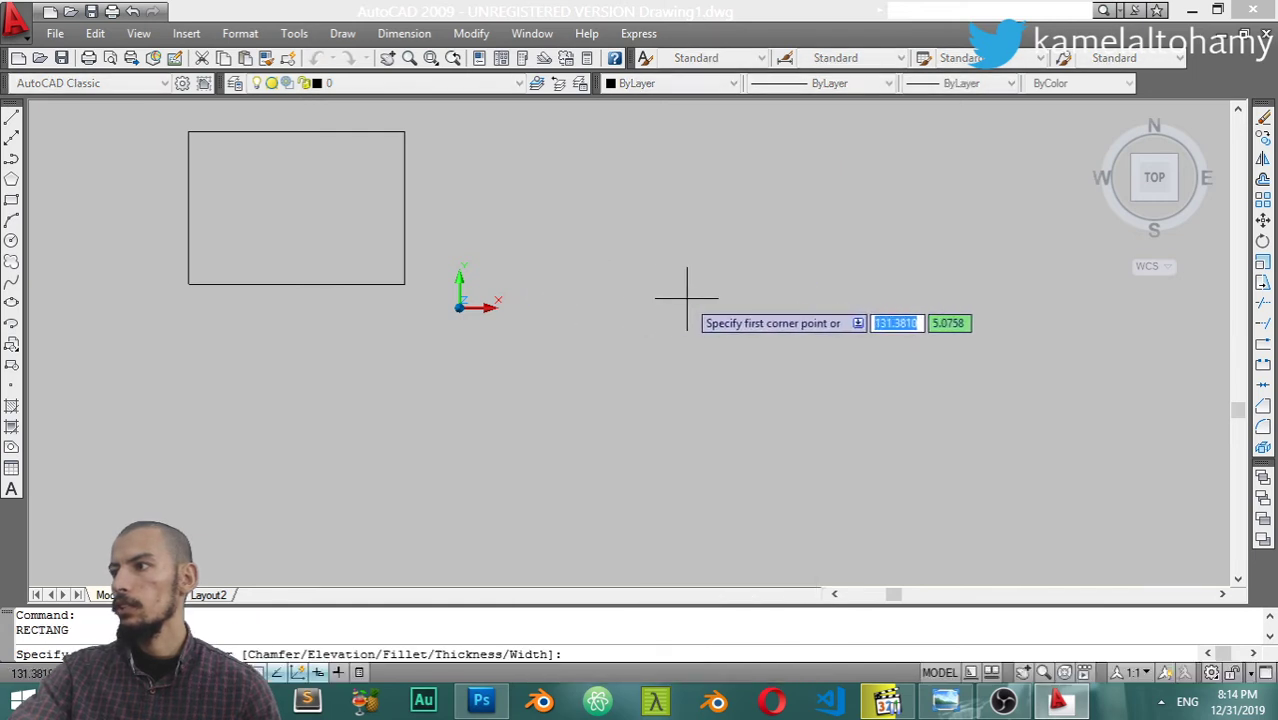
{"action": "key", "text": "Return"}
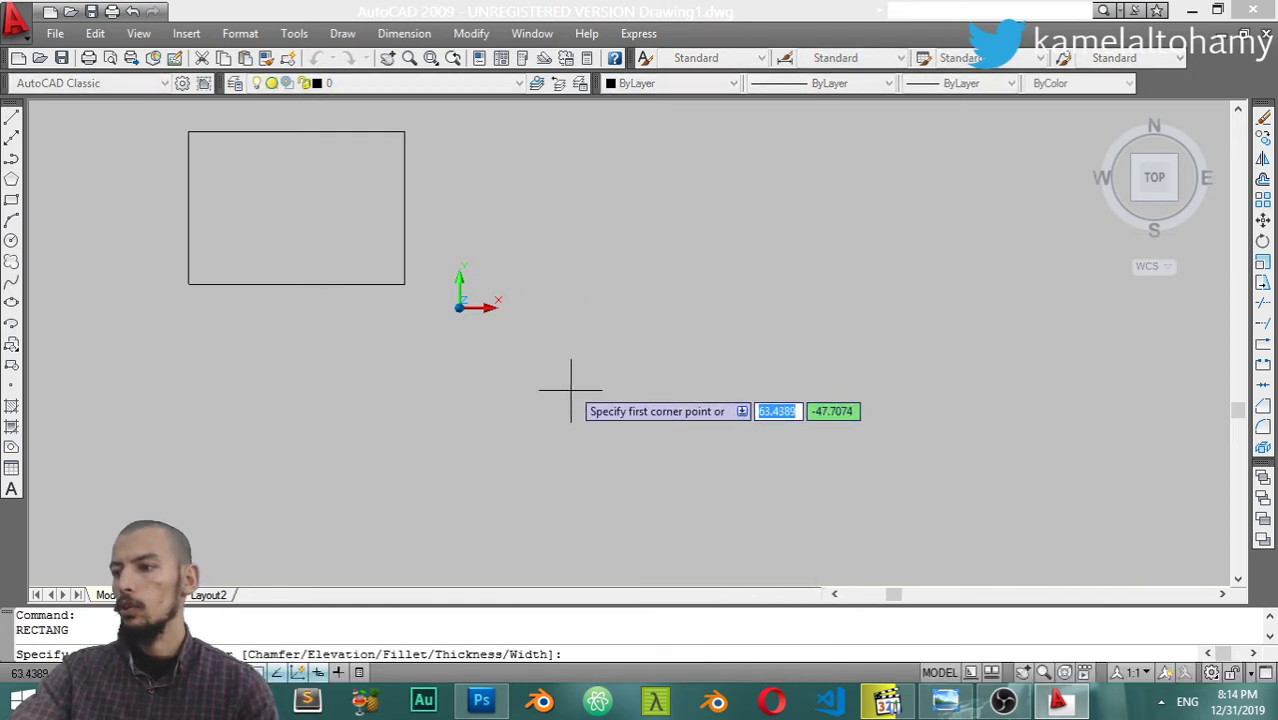
{"action": "right_click", "coordinate": [571, 370]}
{"action": "key", "text": "Escape"}
{"action": "left_click", "coordinate": [565, 453]}
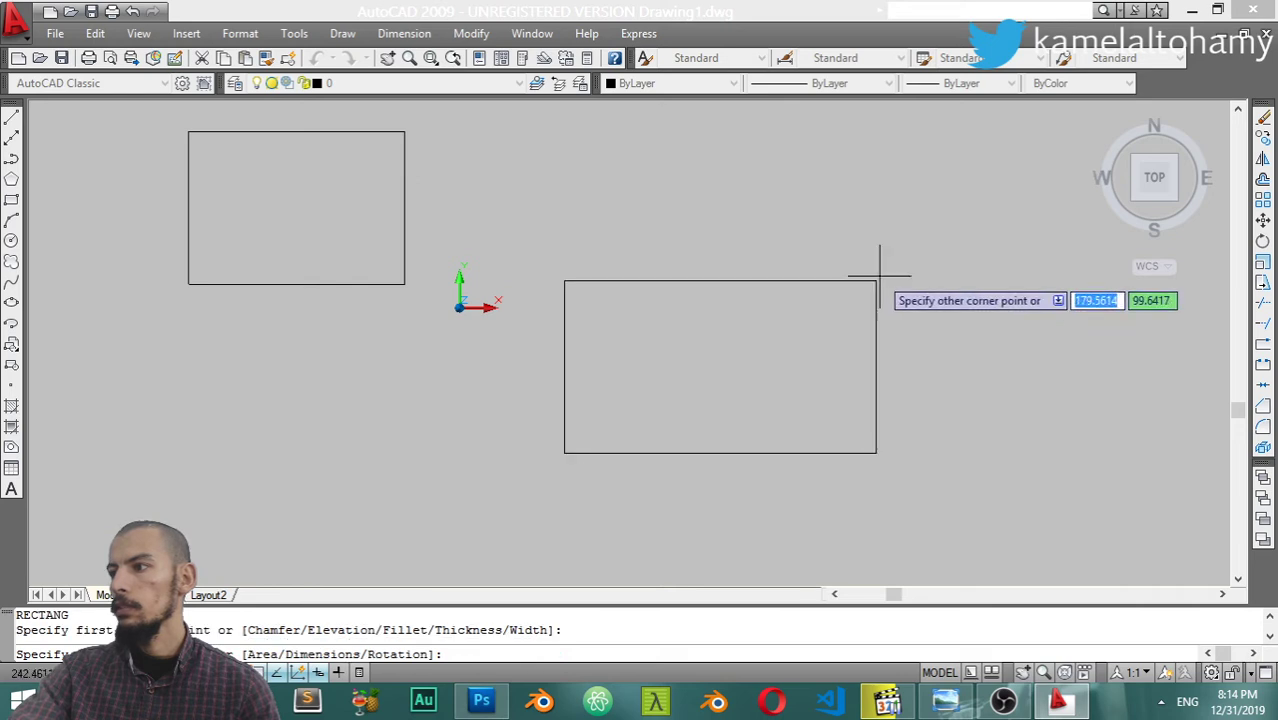
{"action": "left_click", "coordinate": [1008, 181]}
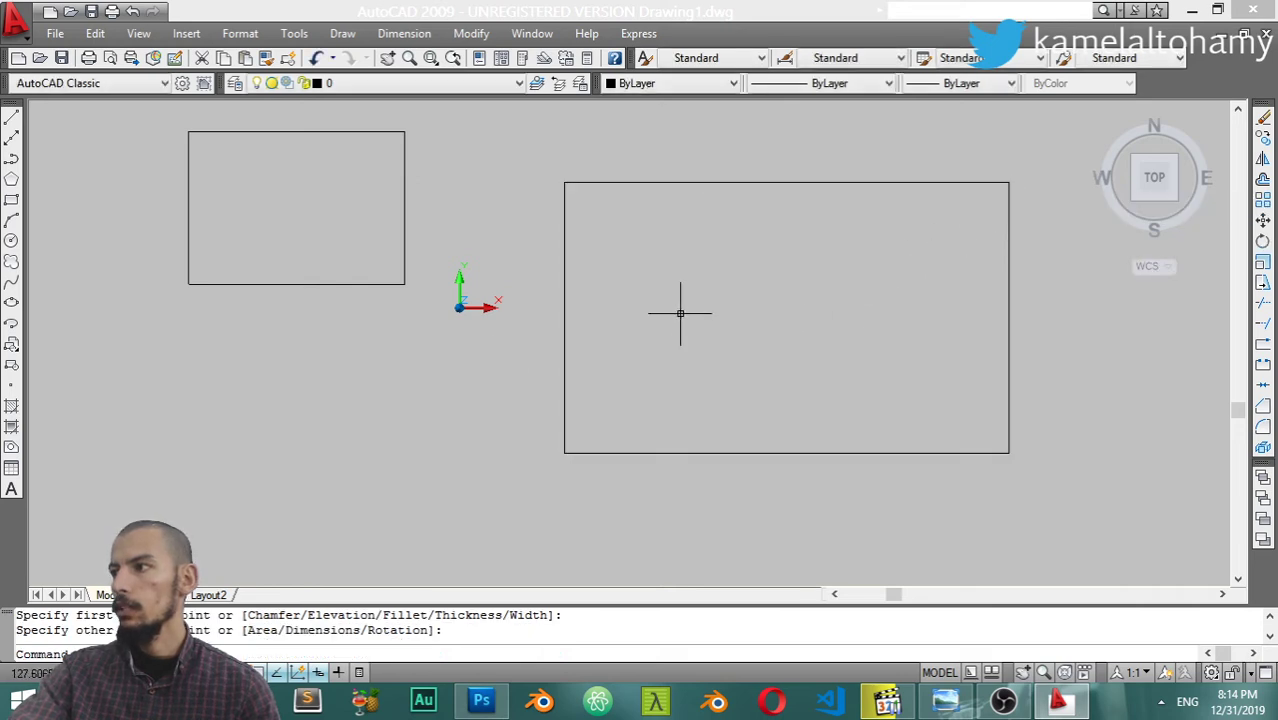
Draw a small rectangle below the first one.
{"action": "key", "text": "Return"}
{"action": "left_click", "coordinate": [251, 450]}
{"action": "left_click", "coordinate": [441, 325]}
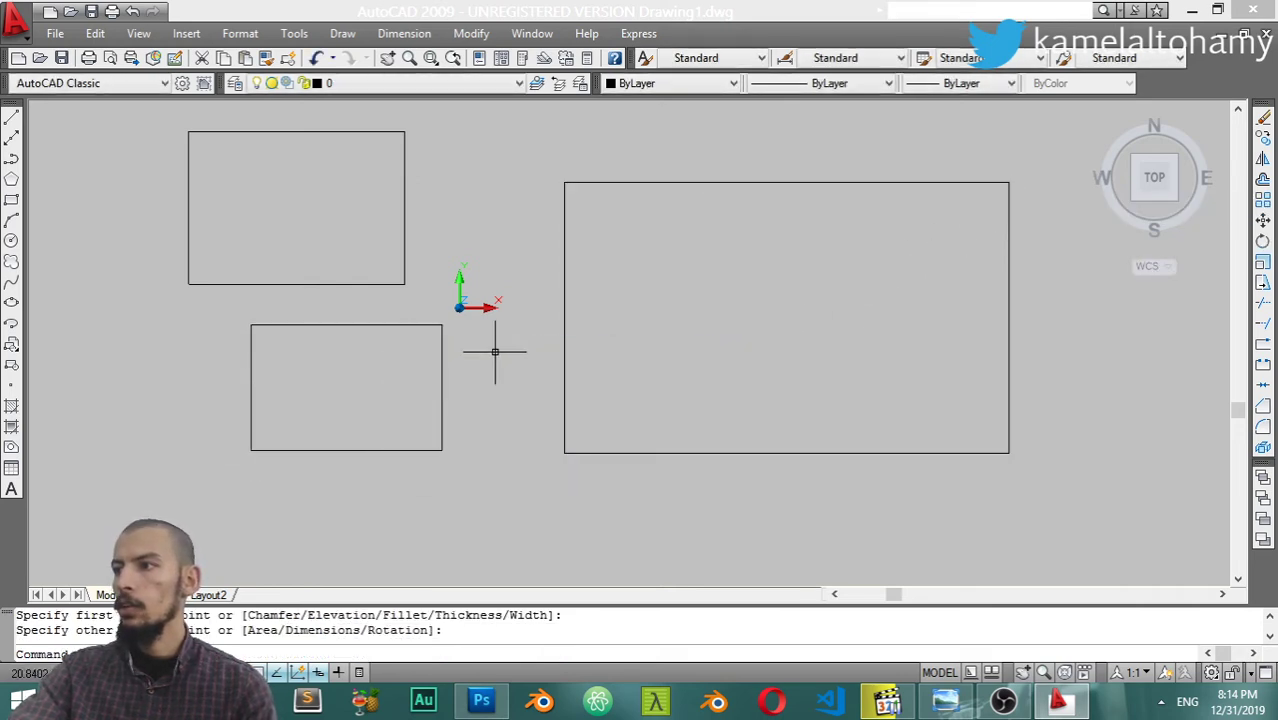
{"action": "right_click", "coordinate": [497, 355]}
{"action": "left_click", "coordinate": [571, 291]}
{"action": "left_click", "coordinate": [677, 313]}
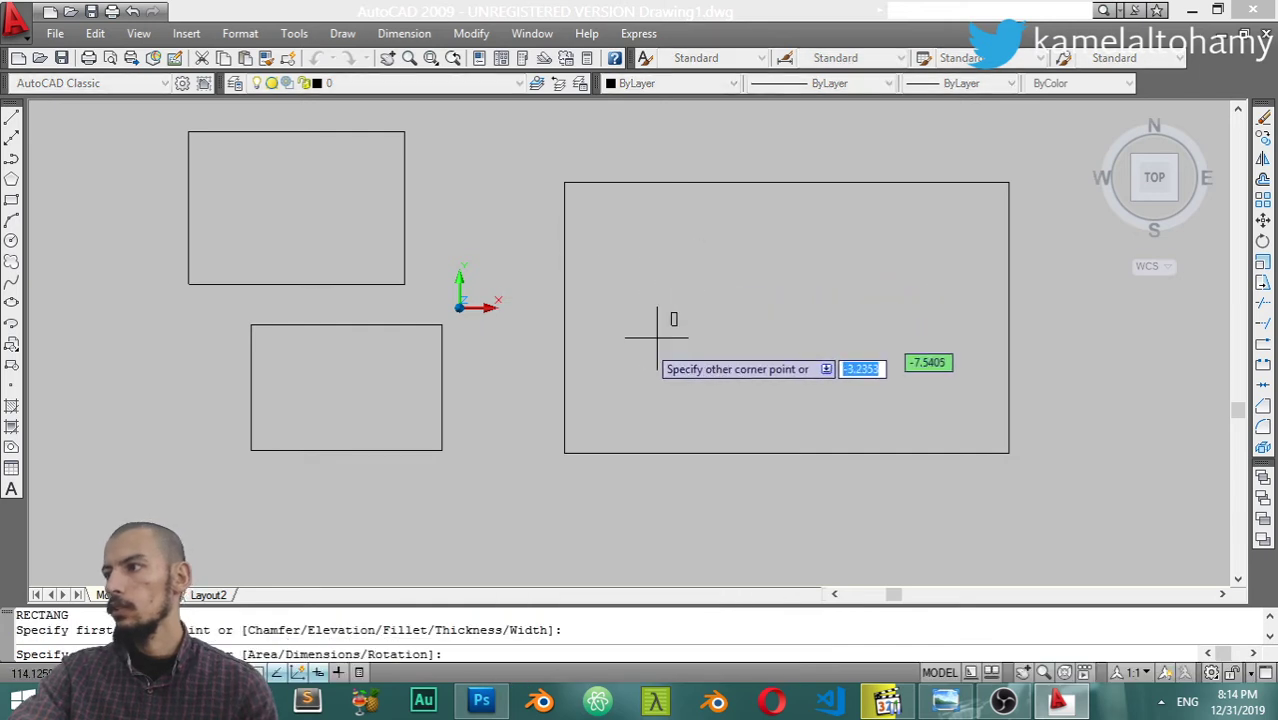
{"action": "key", "text": "Escape"}
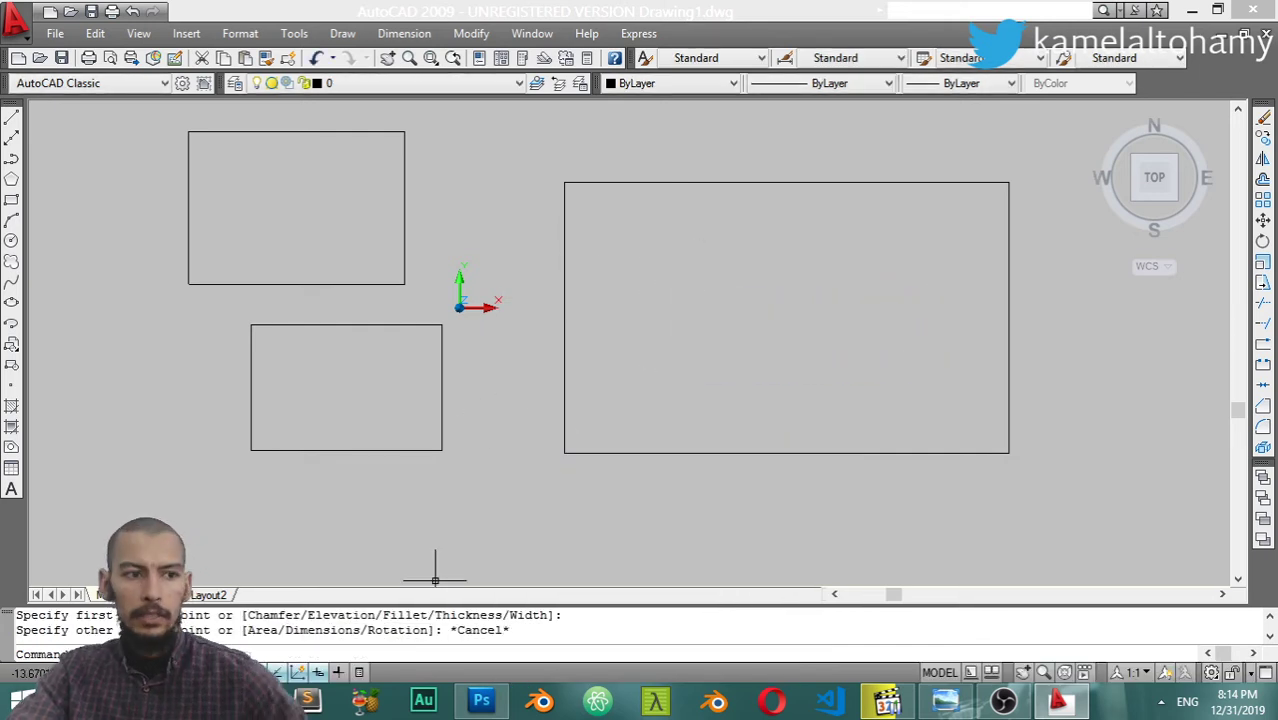
With Ortho on, draw a horizontal line below the rectangles.
{"action": "key", "text": "F8"}
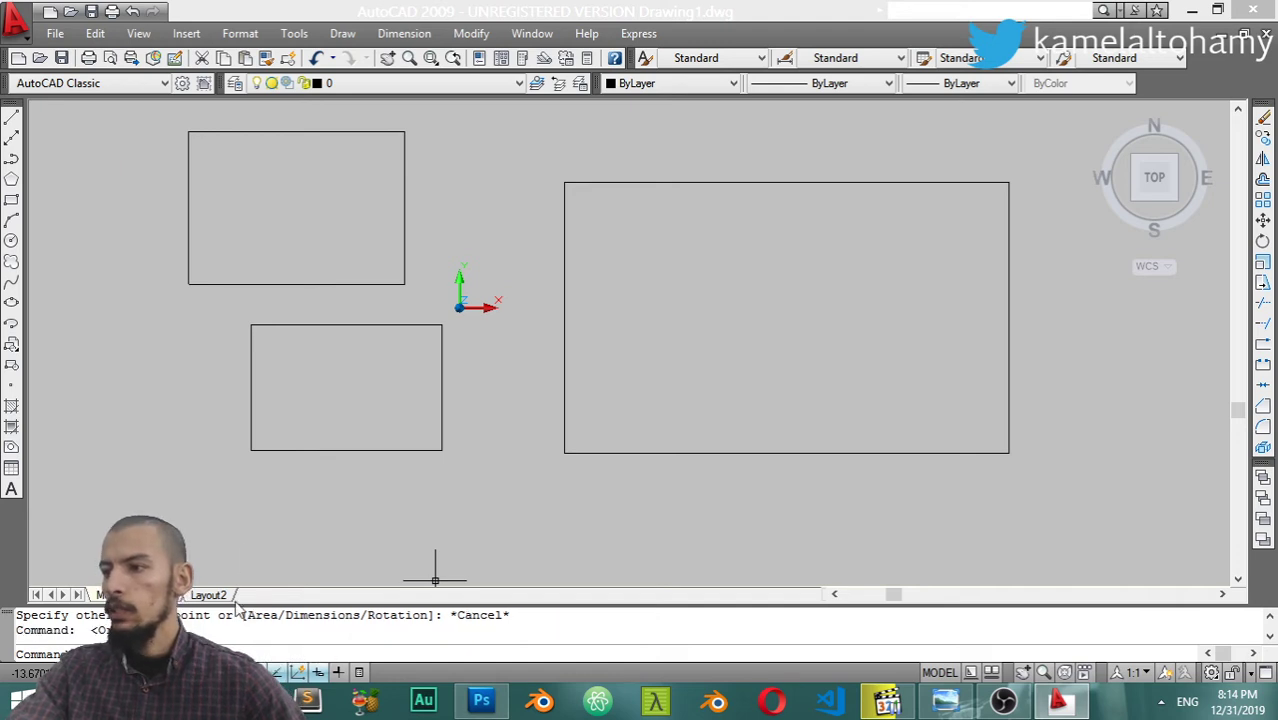
{"action": "type", "text": "l"}
{"action": "key", "text": "Return"}
{"action": "left_click", "coordinate": [258, 542]}
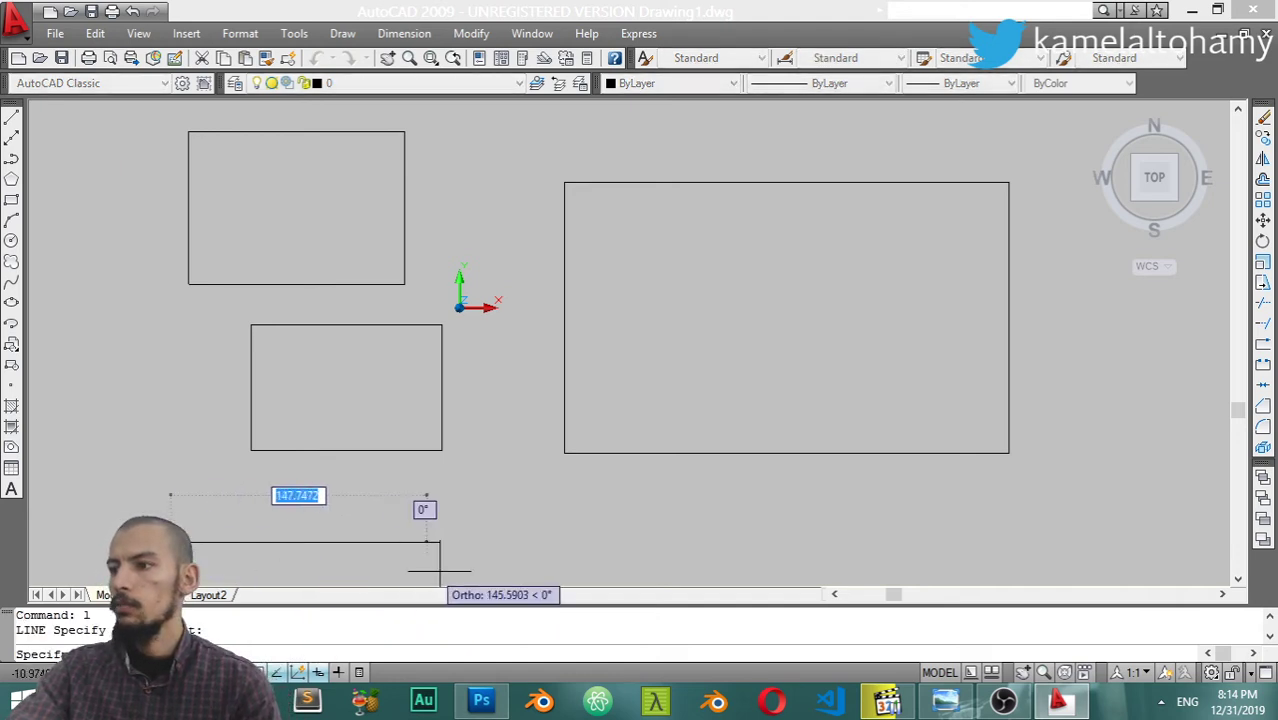
{"action": "left_click", "coordinate": [604, 530]}
{"action": "key", "text": "Return"}
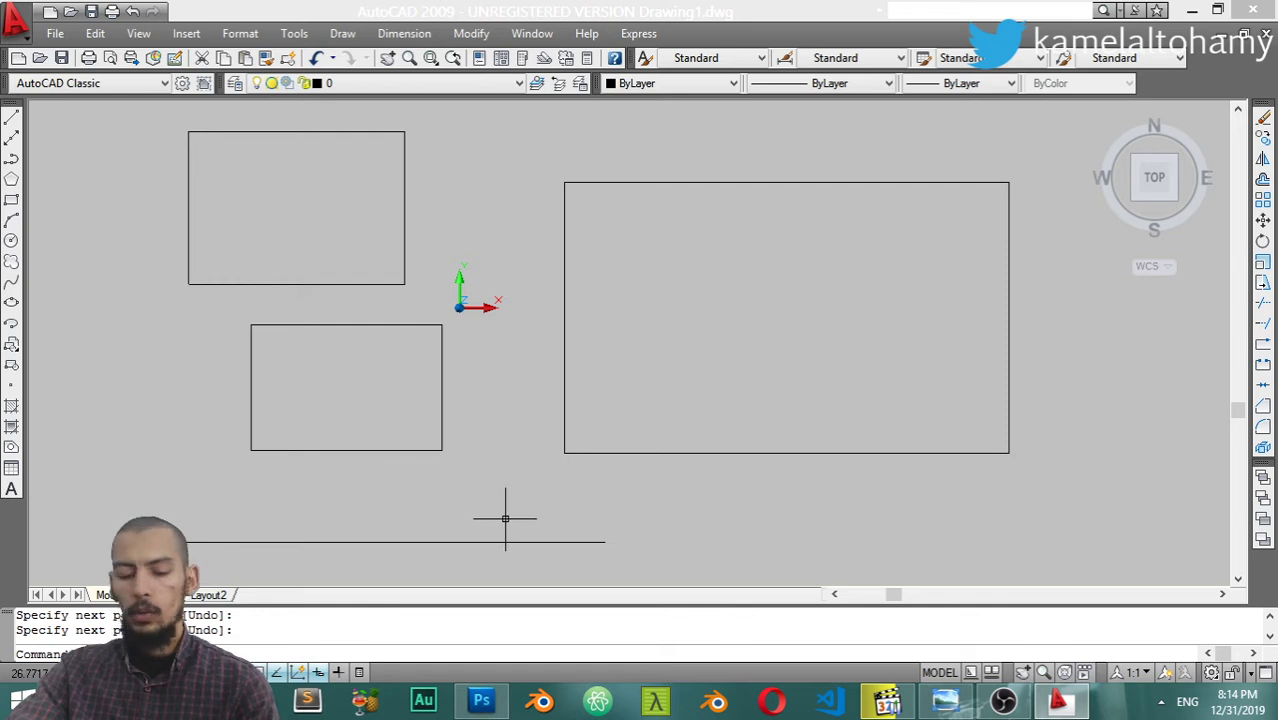
Draw a vertical line up from the horizontal line's right end, crossing the large rectangle.
{"action": "key", "text": "Return"}
{"action": "left_click", "coordinate": [604, 542]}
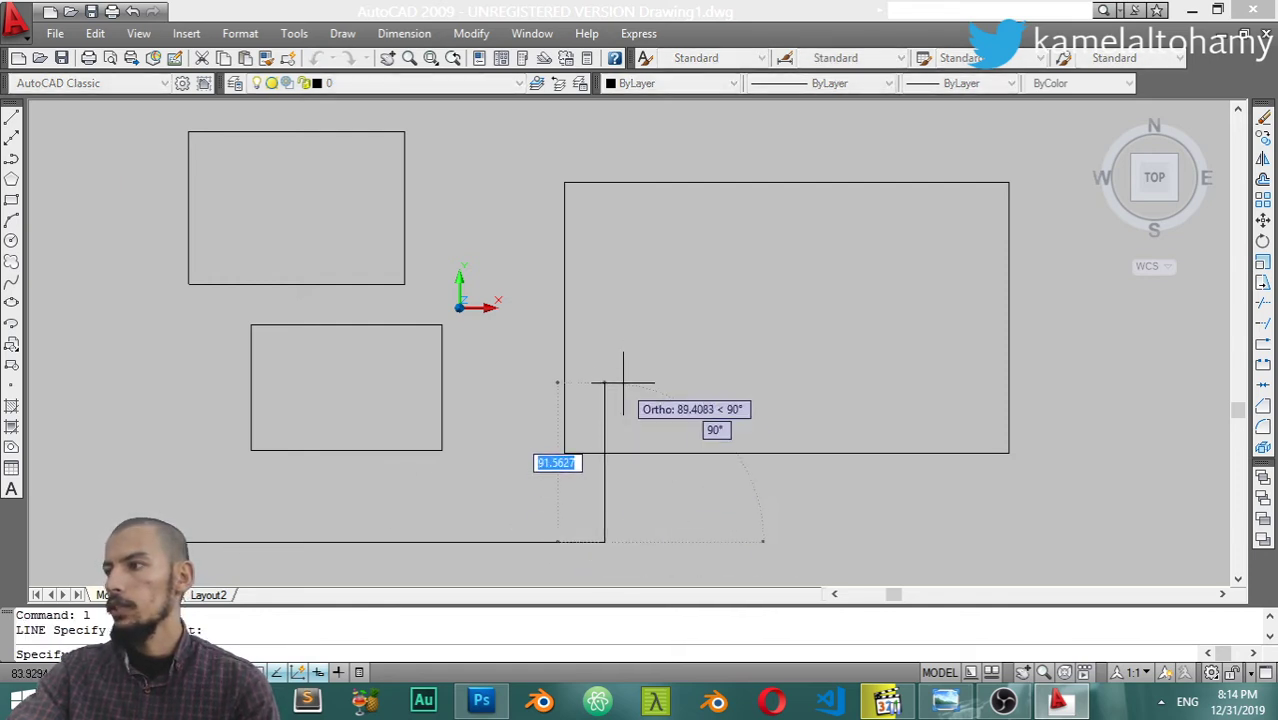
{"action": "left_click", "coordinate": [606, 150]}
{"action": "key", "text": "Return"}
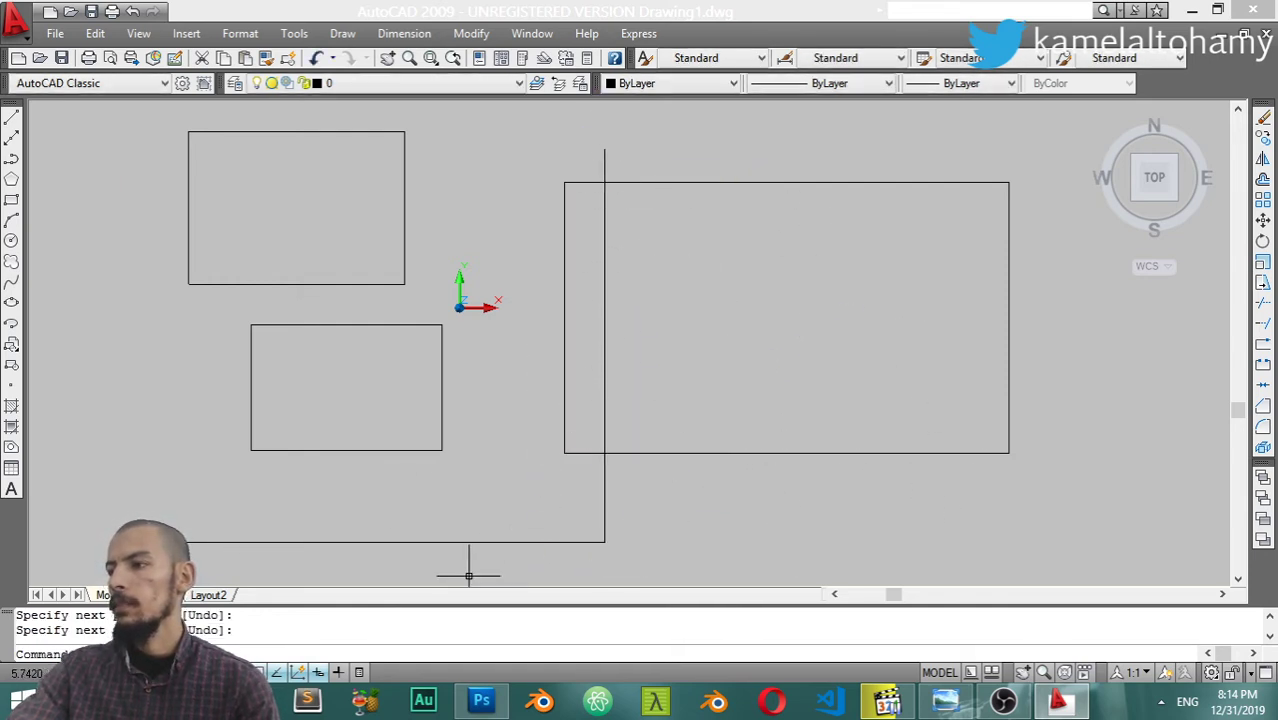
Turn on polar tracking from the status bar.
{"action": "right_click", "coordinate": [431, 672]}
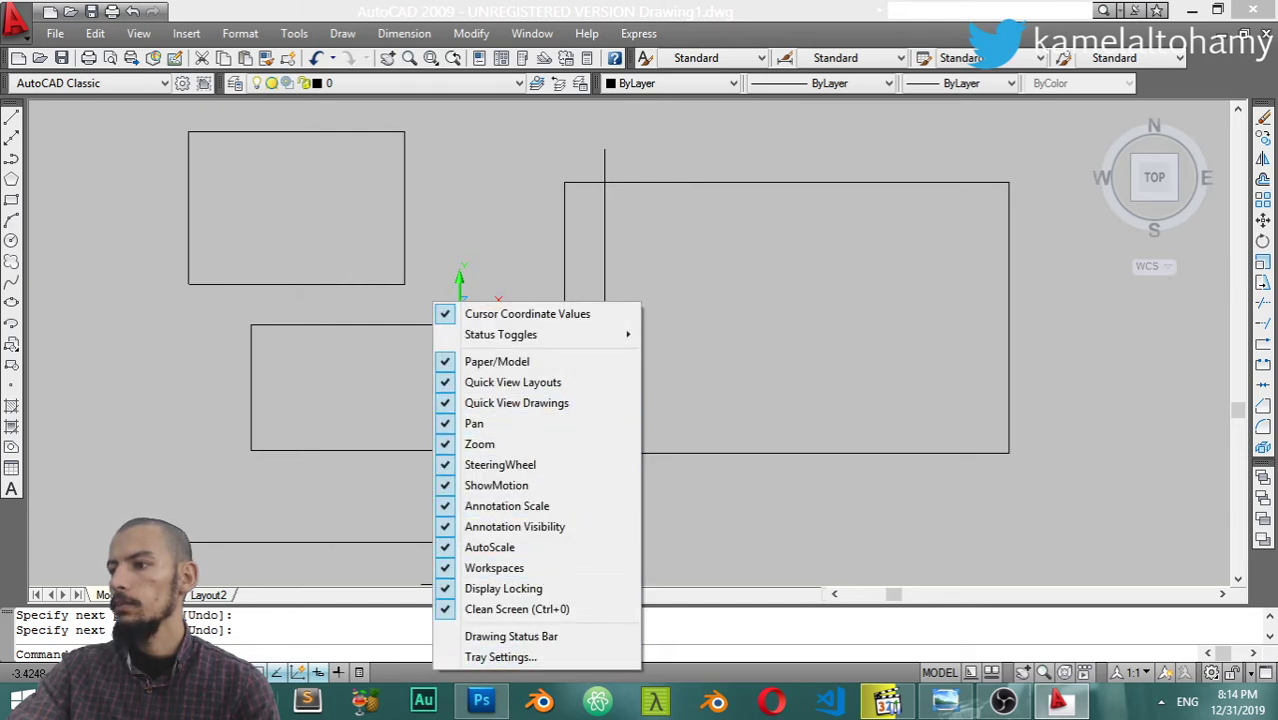
{"action": "right_click", "coordinate": [240, 672]}
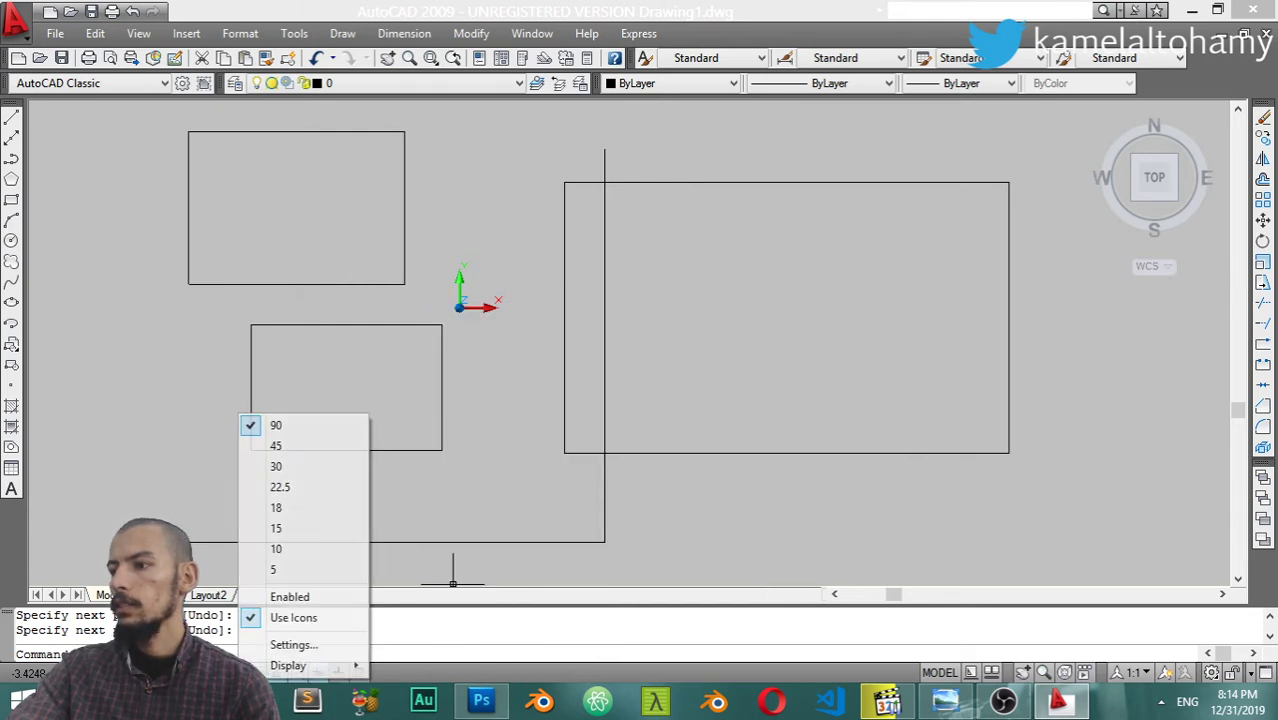
{"action": "left_click", "coordinate": [276, 597]}
Review the Object Snap modes in Drafting Settings, toggling Midpoint and Clear All, then cancel.
{"action": "right_click", "coordinate": [258, 674]}
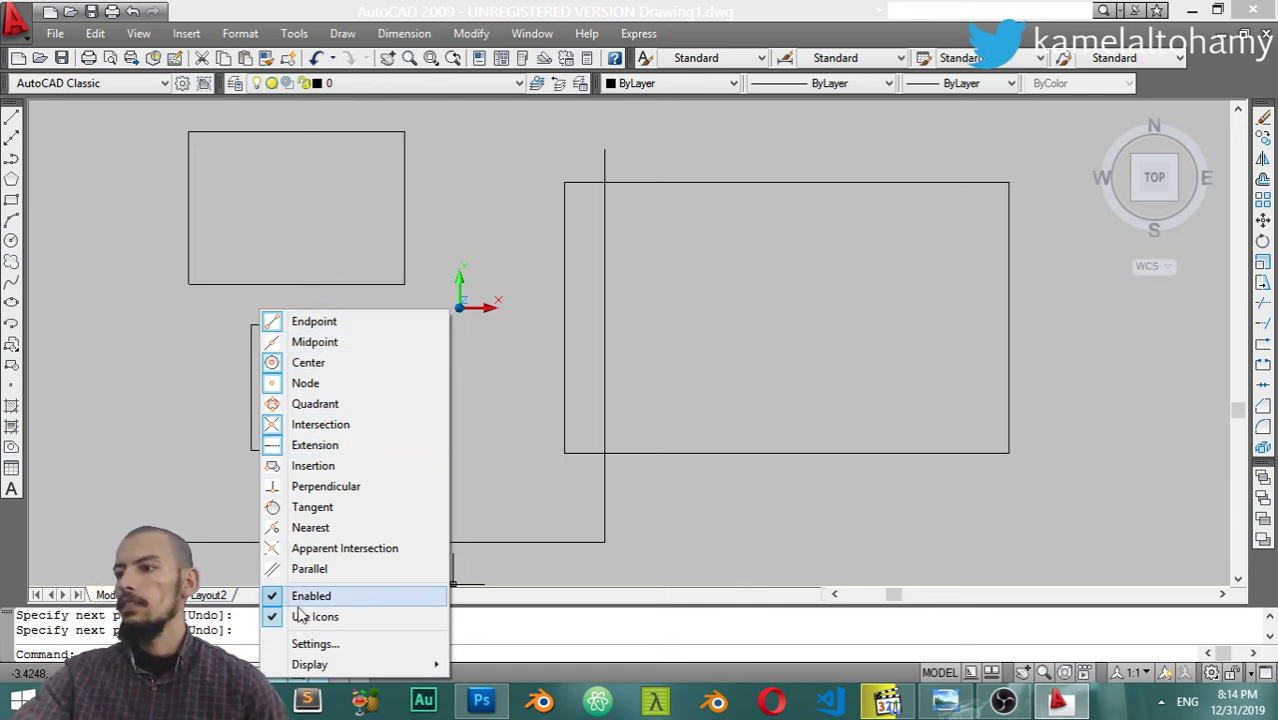
{"action": "left_click", "coordinate": [326, 645]}
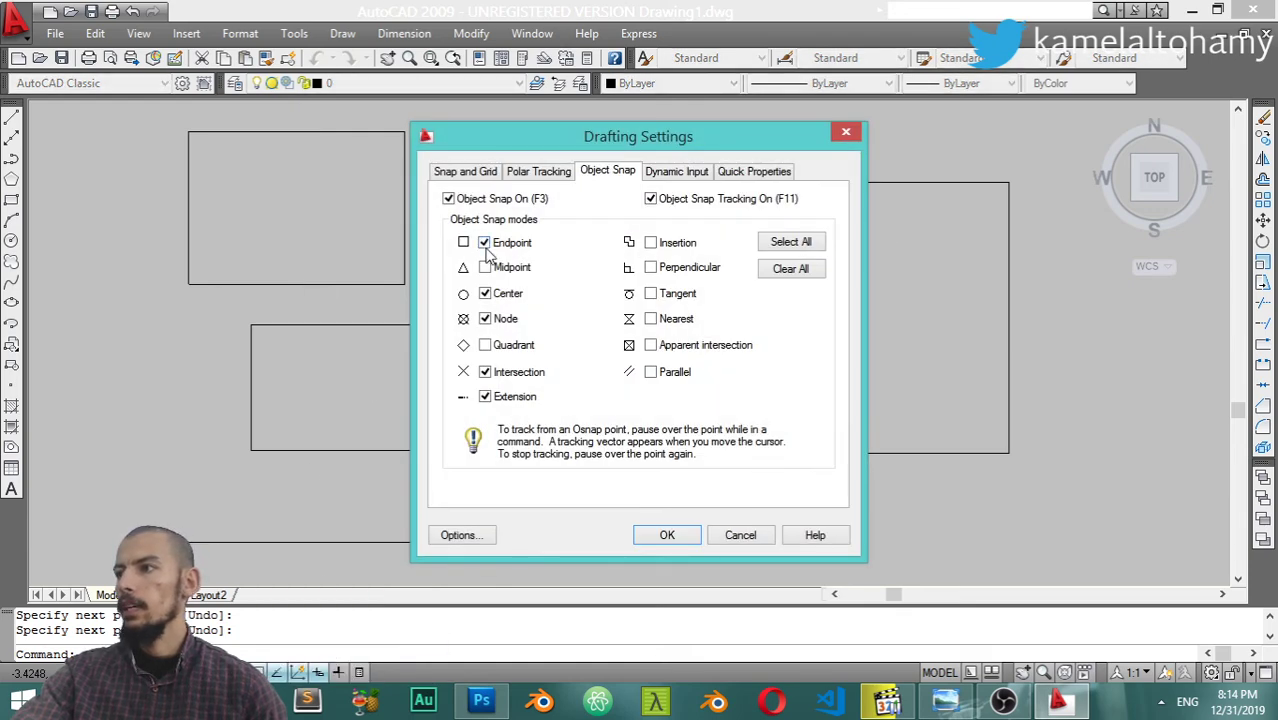
{"action": "left_click", "coordinate": [485, 268]}
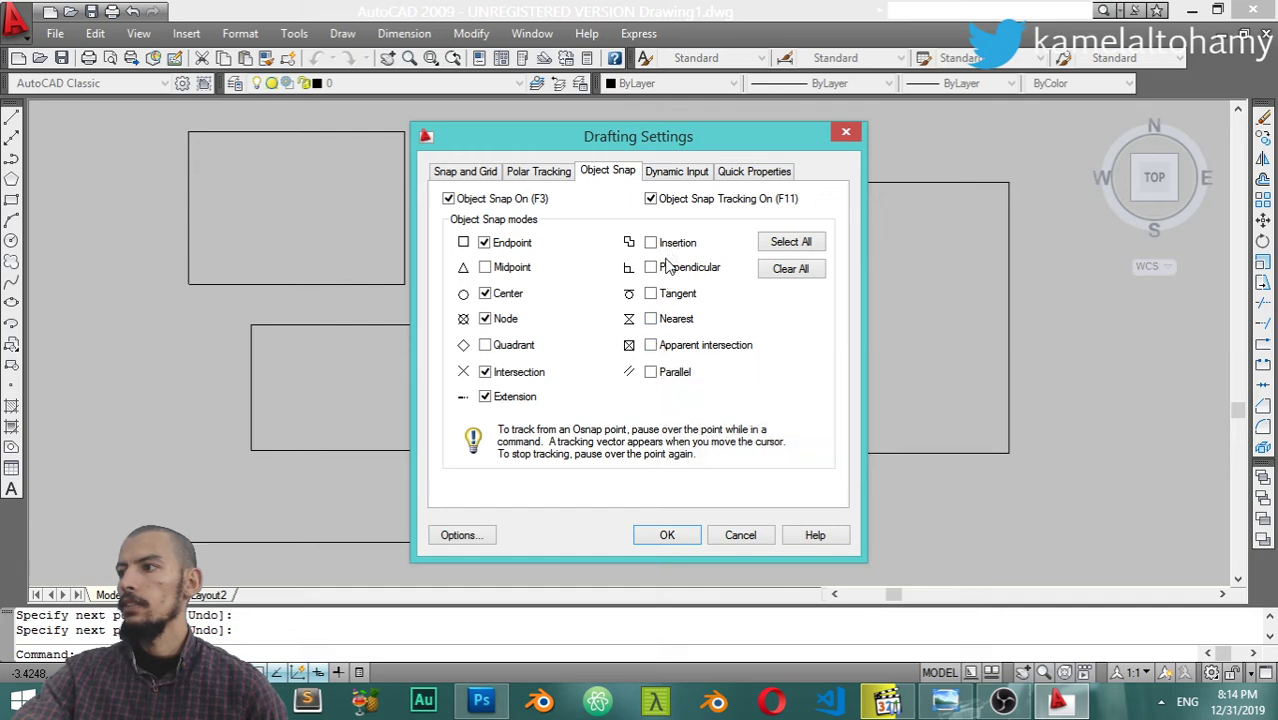
{"action": "left_click", "coordinate": [791, 243]}
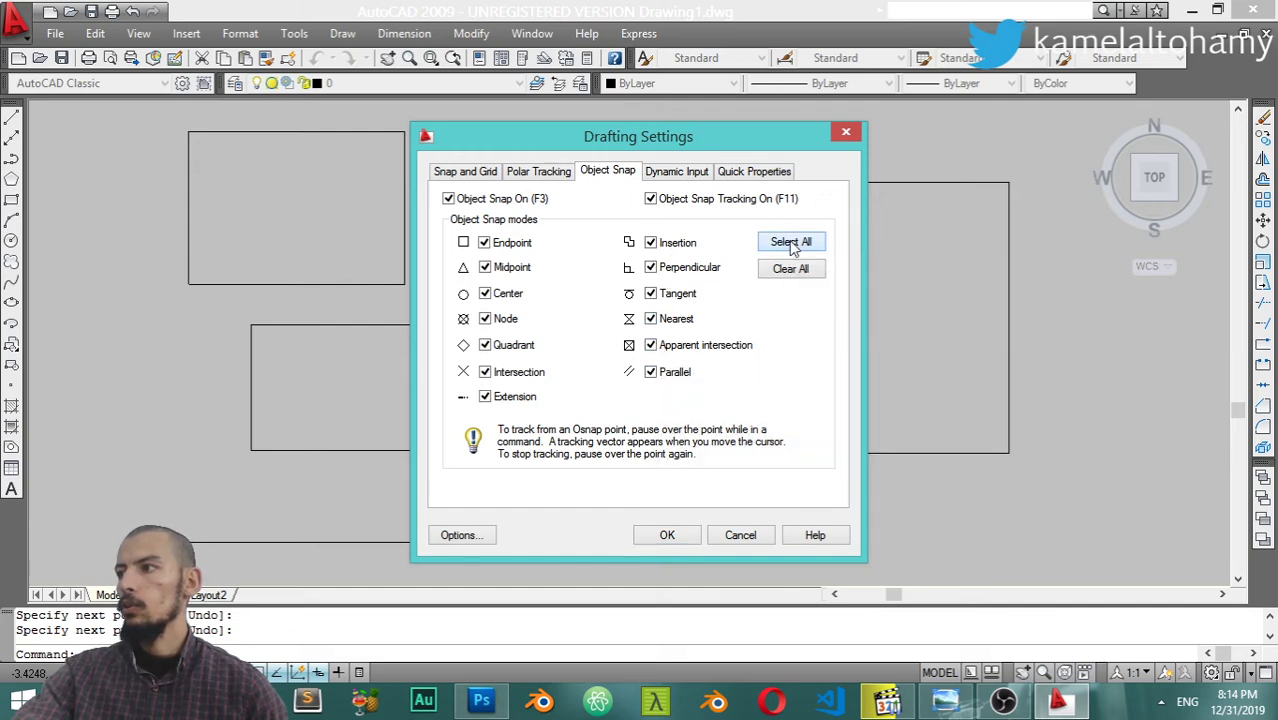
{"action": "left_click", "coordinate": [756, 541]}
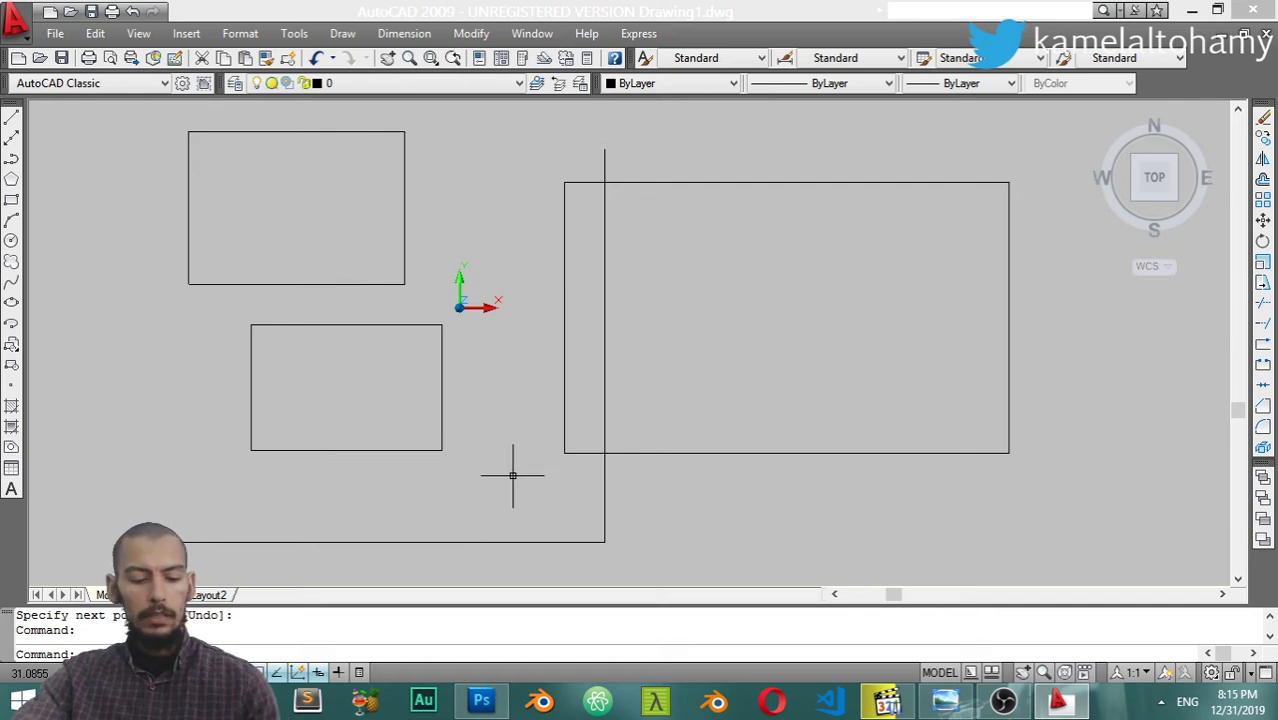
{"action": "type", "text": "c"}
Draw a circle with Endpoint snap centre at the small rectangle's corner and Midpoint snap radius.
{"action": "key", "text": "Return"}
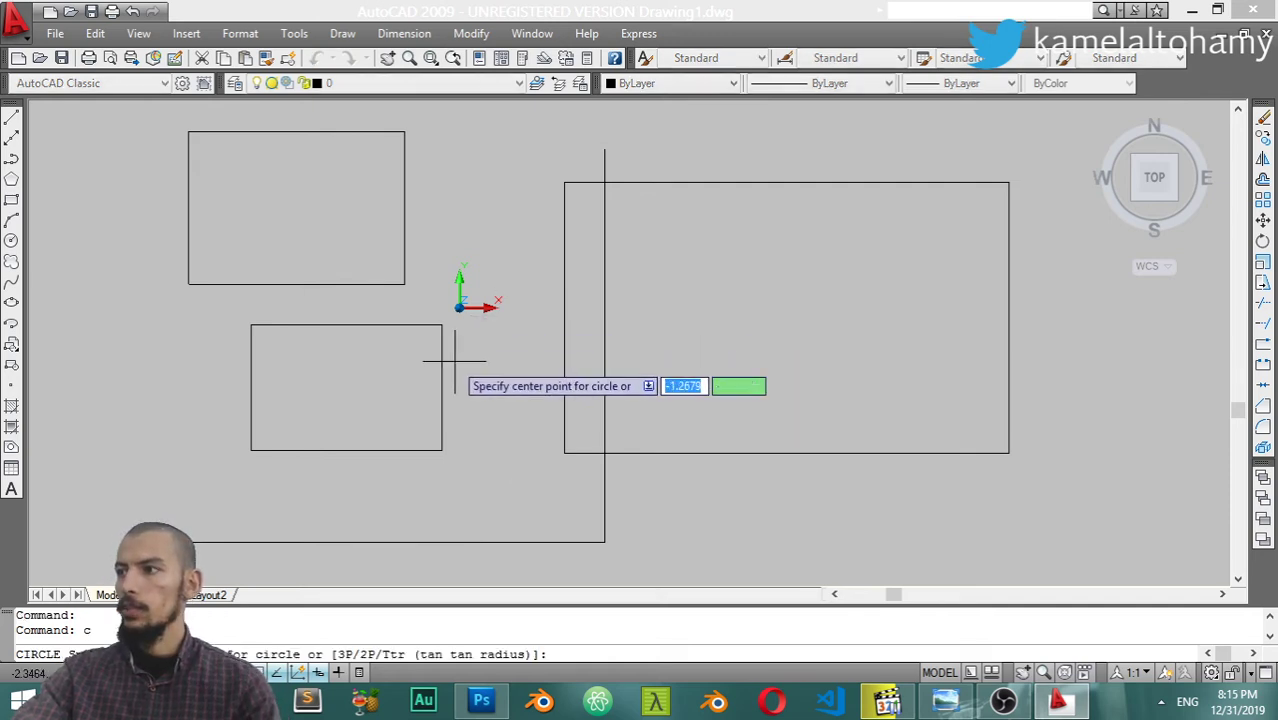
{"action": "right_click", "coordinate": [503, 243], "text": "shift"}
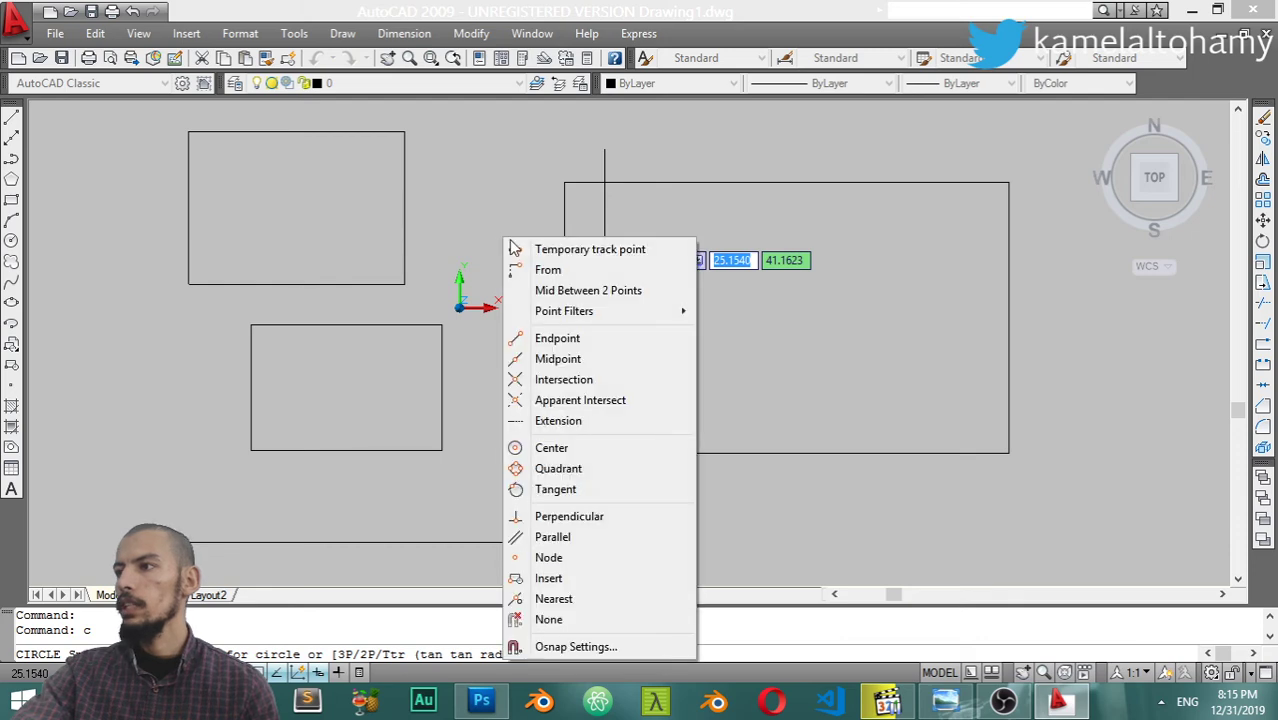
{"action": "left_click", "coordinate": [557, 338]}
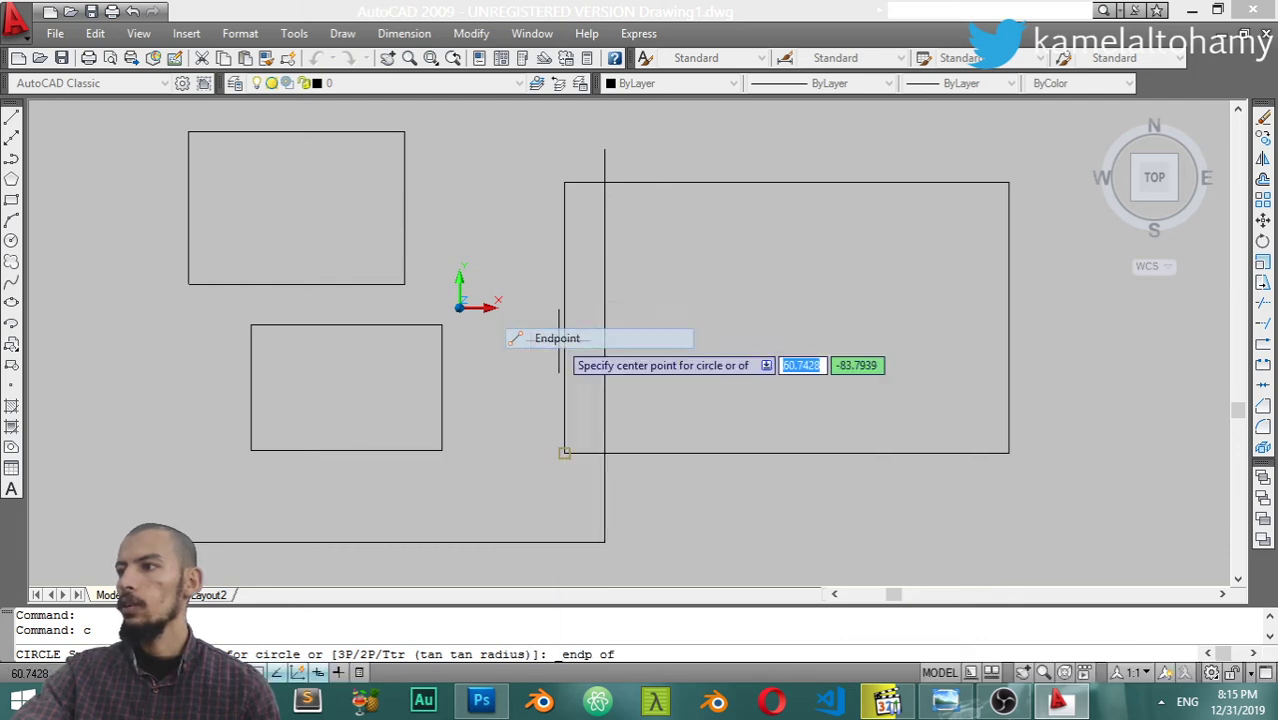
{"action": "left_click", "coordinate": [441, 322]}
{"action": "right_click", "coordinate": [492, 225], "text": "shift"}
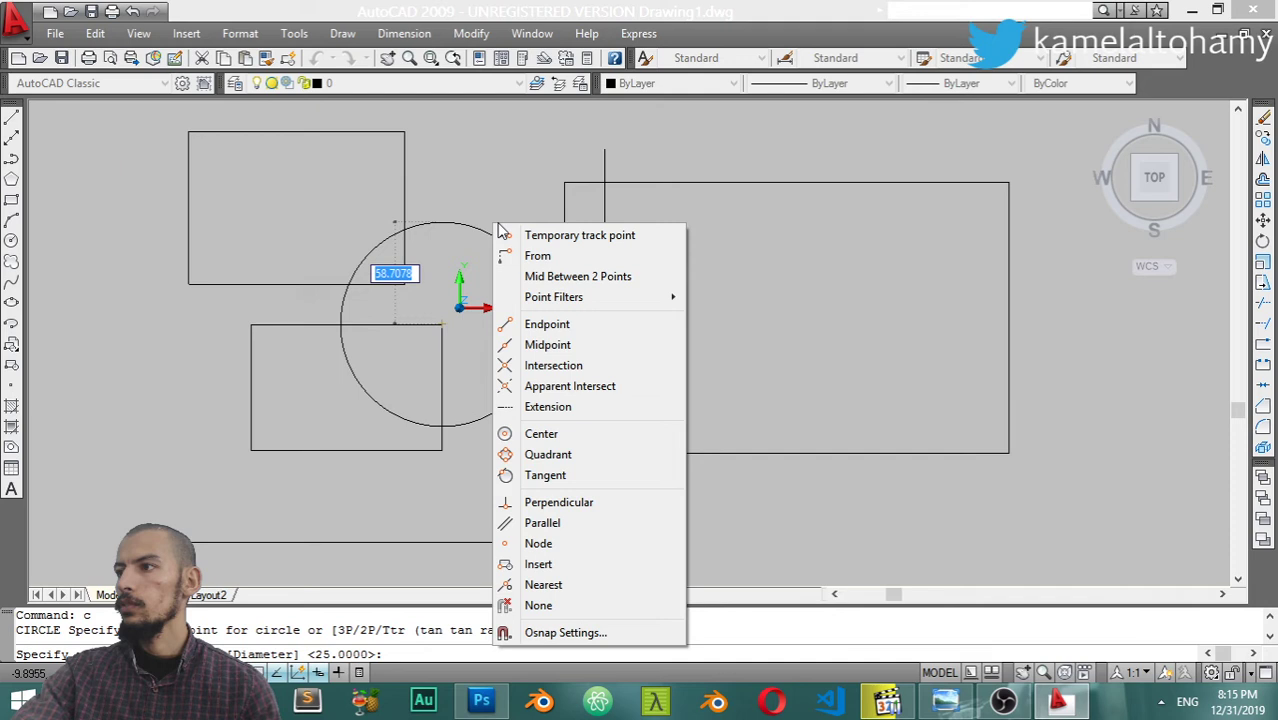
{"action": "left_click", "coordinate": [557, 346]}
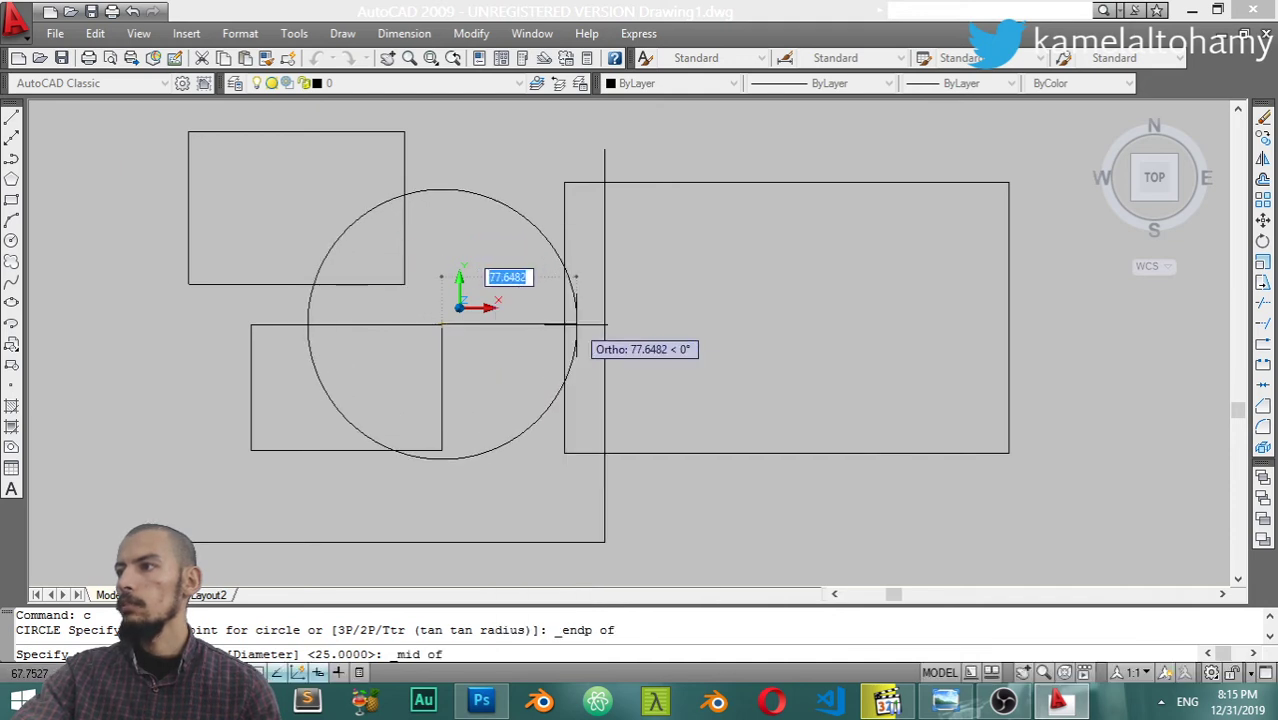
{"action": "left_click", "coordinate": [566, 322]}
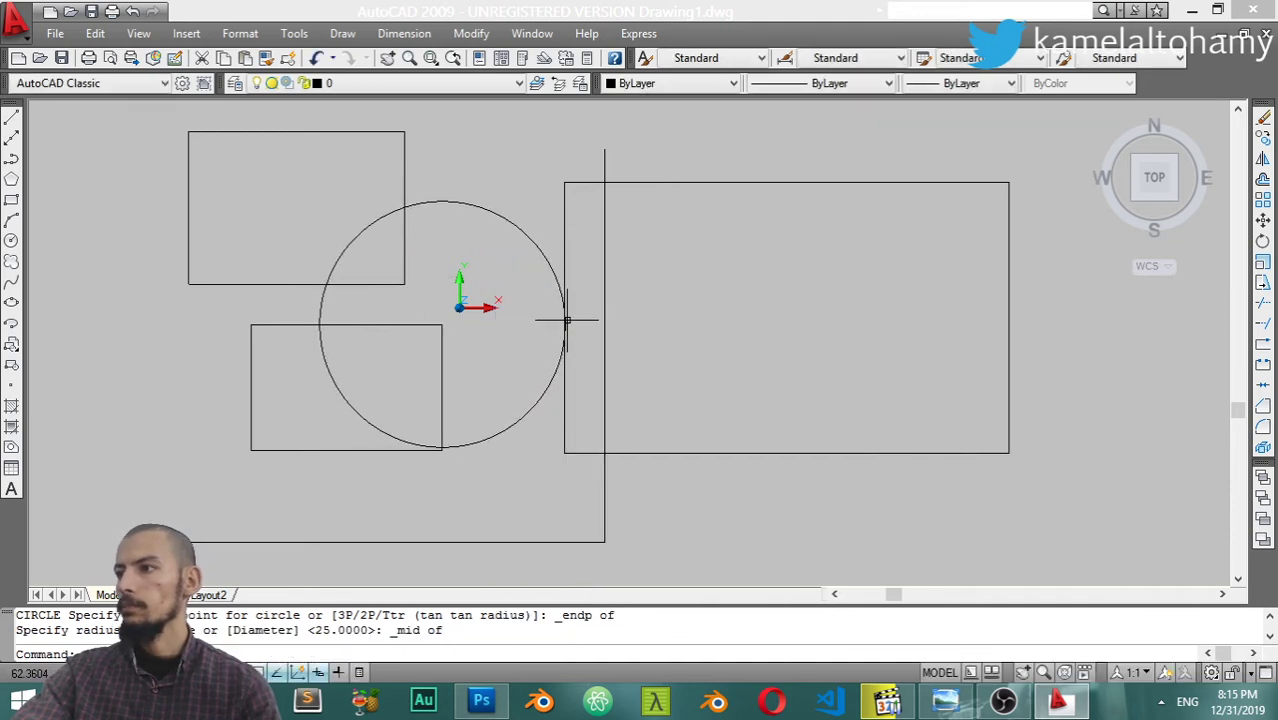
Start a line and cancel it.
{"action": "scroll", "coordinate": [649, 405], "scroll_direction": "down", "scroll_amount": 1}
{"action": "type", "text": "l"}
{"action": "key", "text": "Return"}
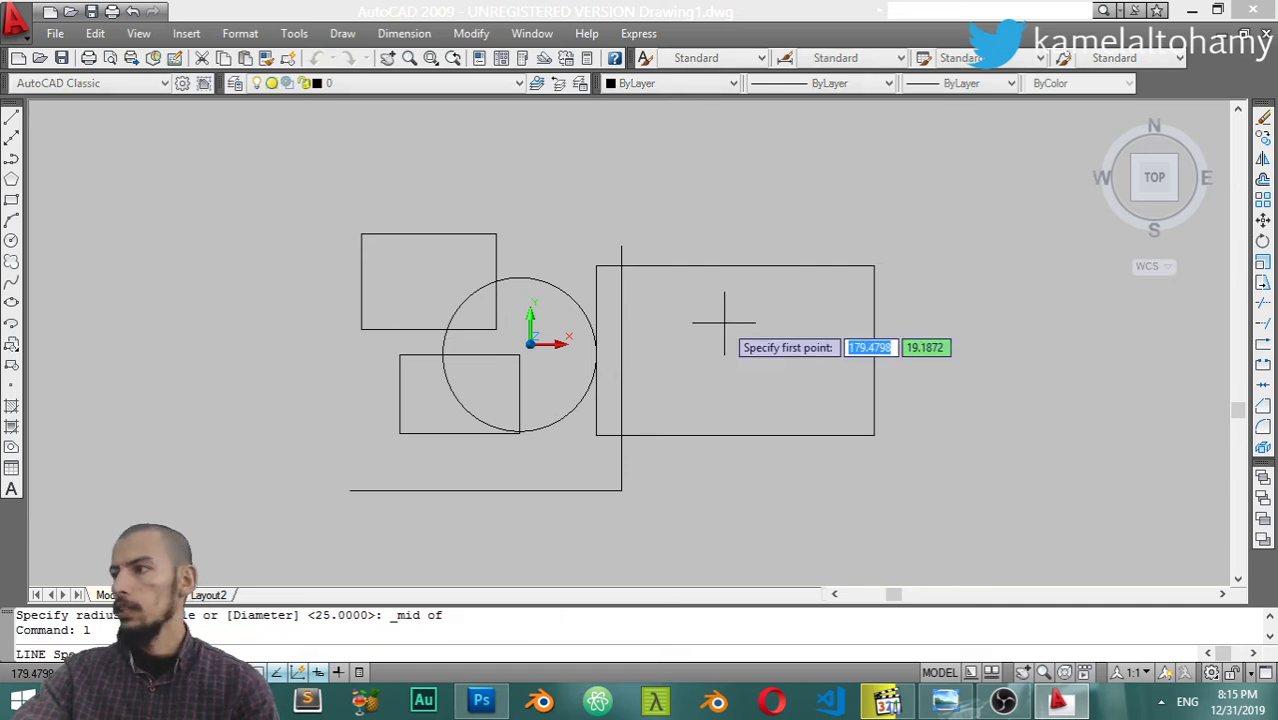
{"action": "left_click", "coordinate": [621, 246]}
{"action": "key", "text": "Escape"}
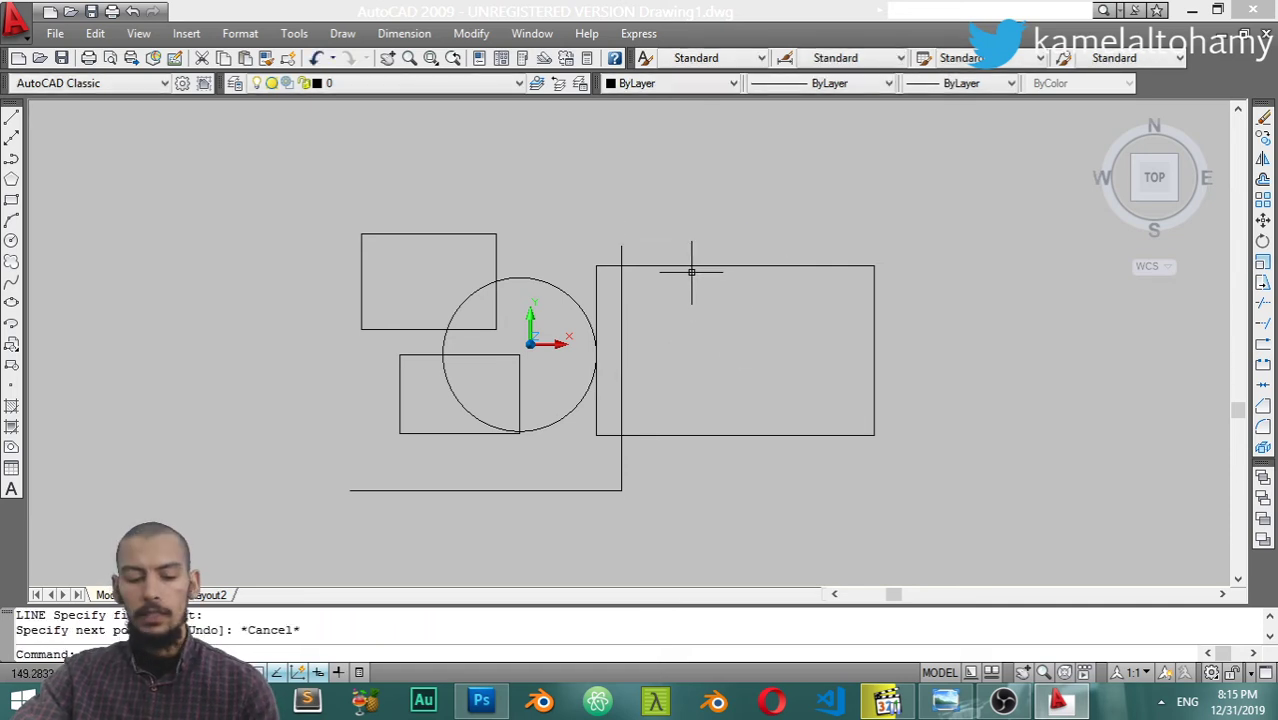
{"action": "type", "text": "l"}
With Ortho off and Midpoint snaps, draw a line from the top-edge midpoint to the right-edge midpoint.
{"action": "key", "text": "Return"}
{"action": "right_click", "coordinate": [763, 262], "text": "shift"}
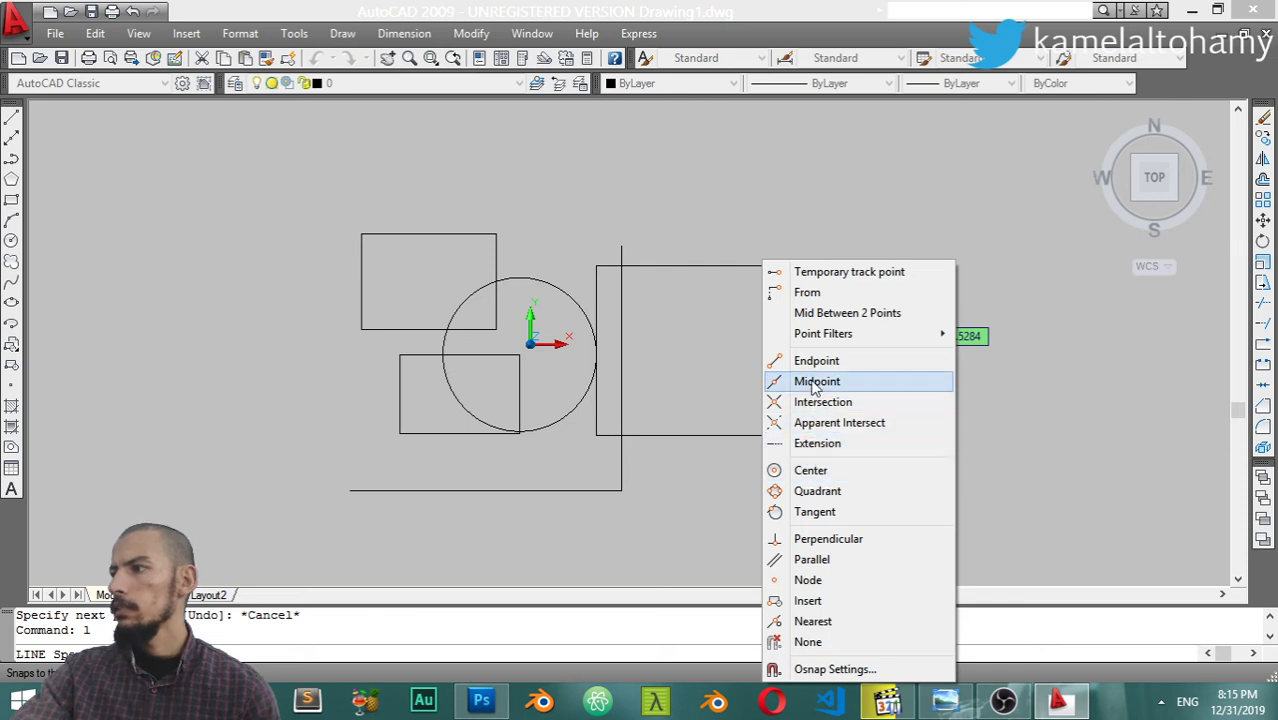
{"action": "left_click", "coordinate": [816, 381]}
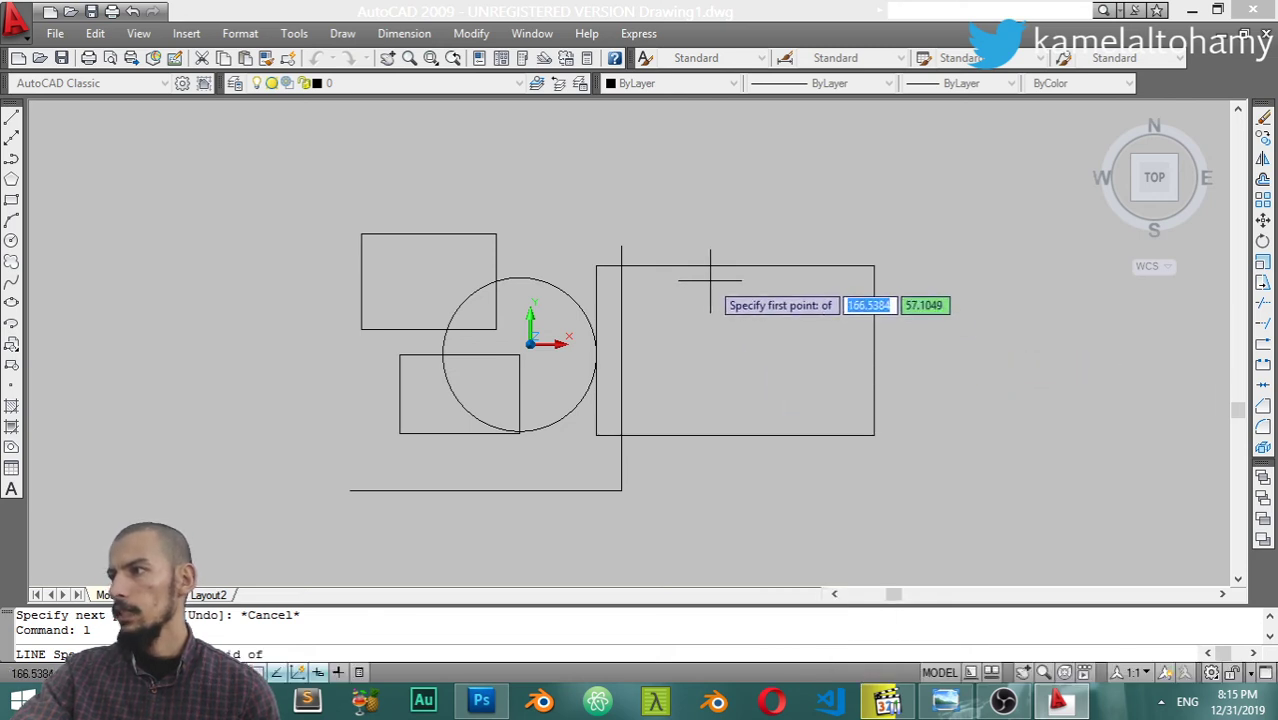
{"action": "left_click", "coordinate": [735, 262]}
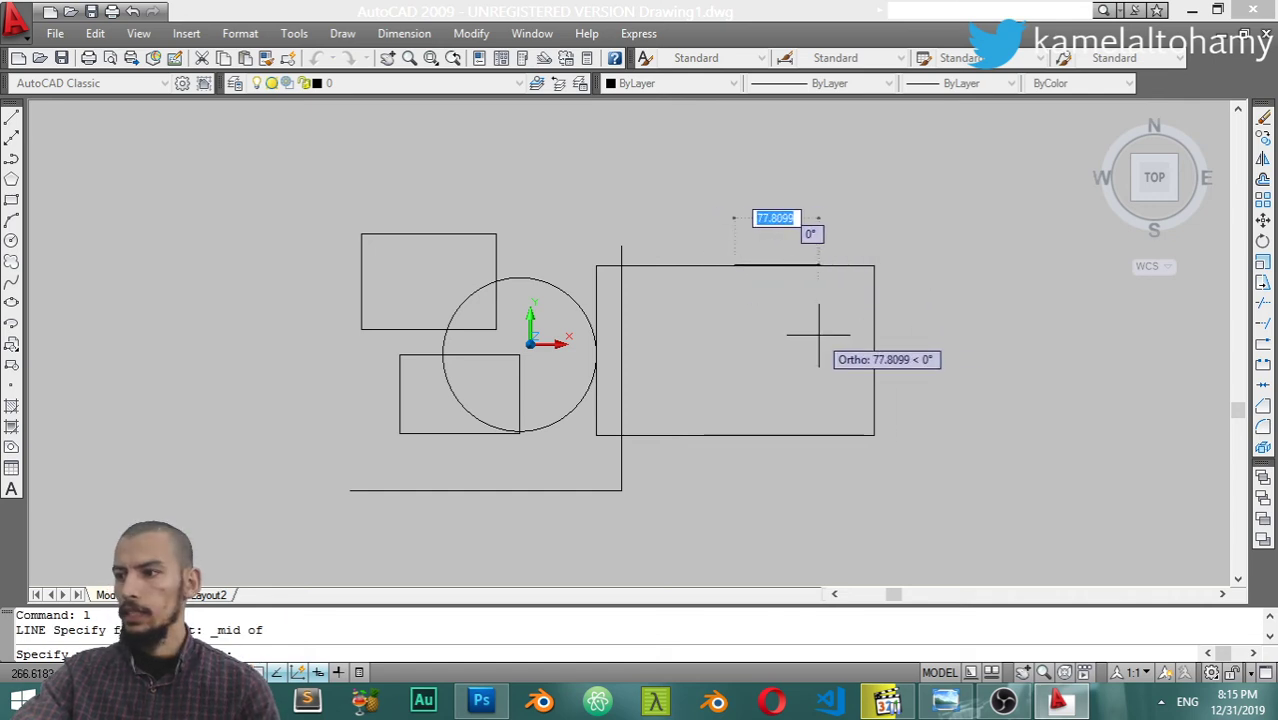
{"action": "key", "text": "F8"}
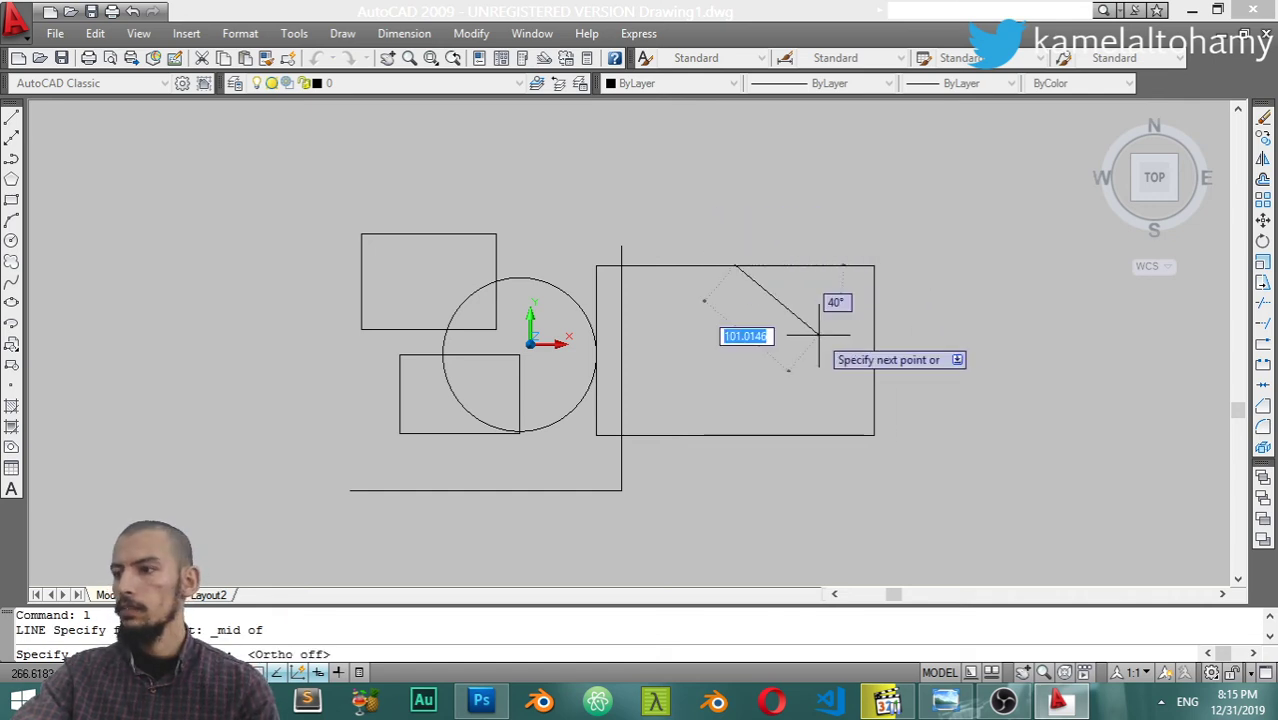
{"action": "right_click", "coordinate": [881, 356], "text": "shift"}
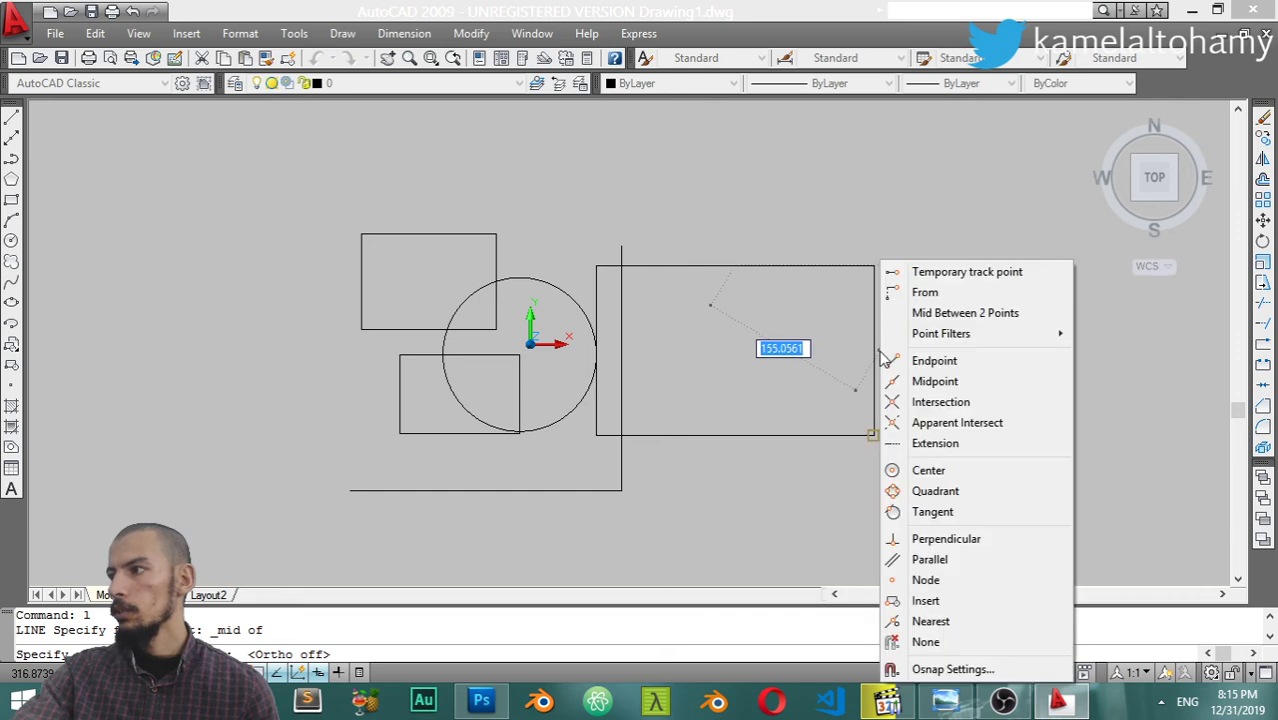
{"action": "left_click", "coordinate": [933, 381]}
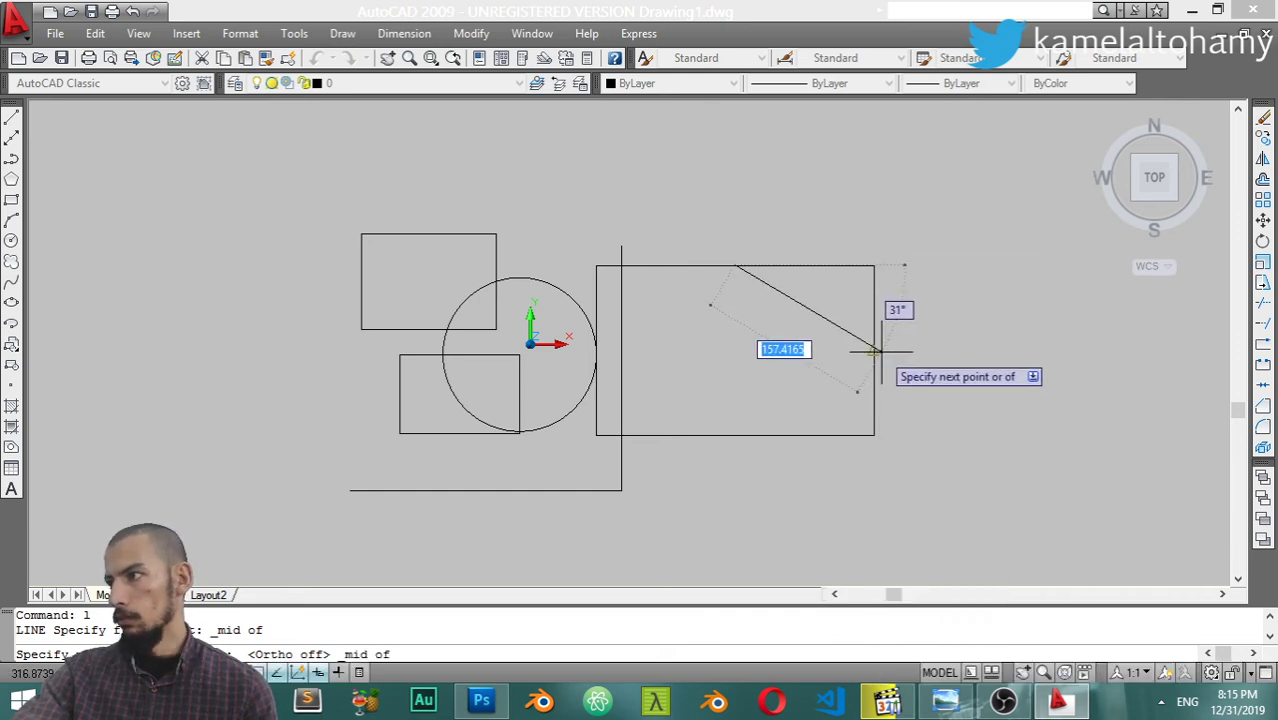
{"action": "left_click", "coordinate": [873, 350]}
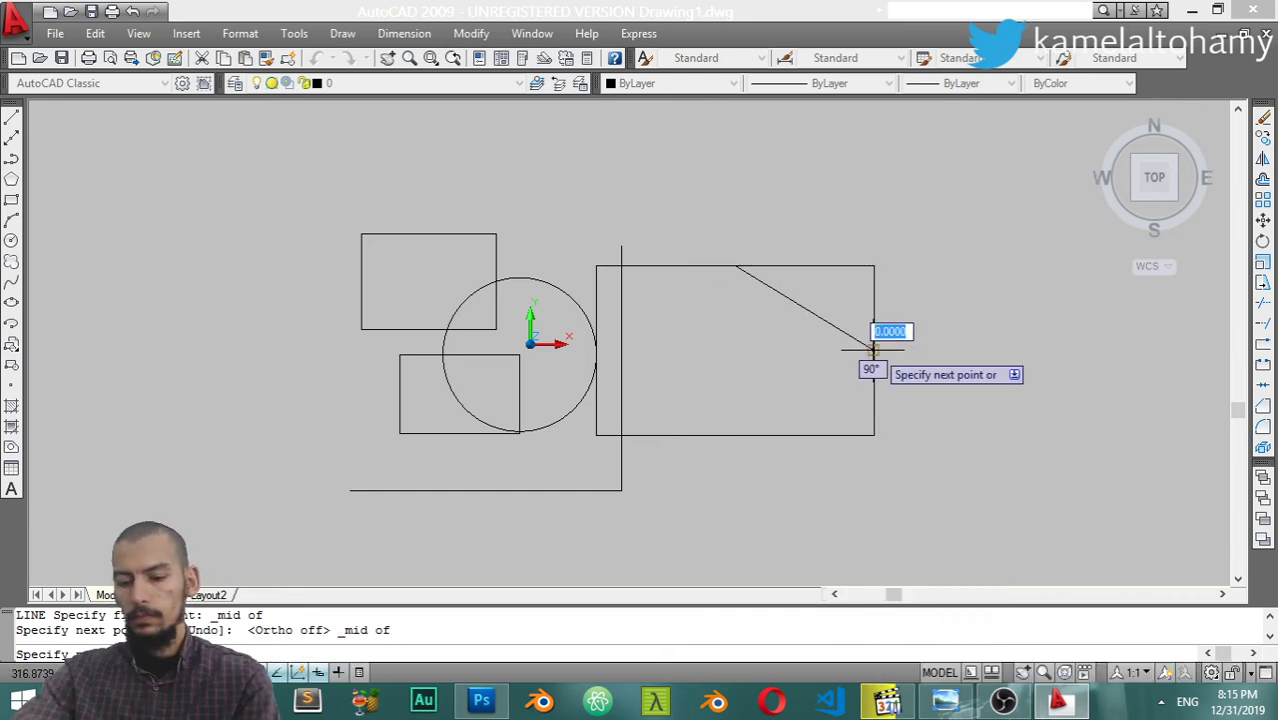
{"action": "key", "text": "Return"}
{"action": "key", "text": "Return"}
{"action": "key", "text": "Return"}
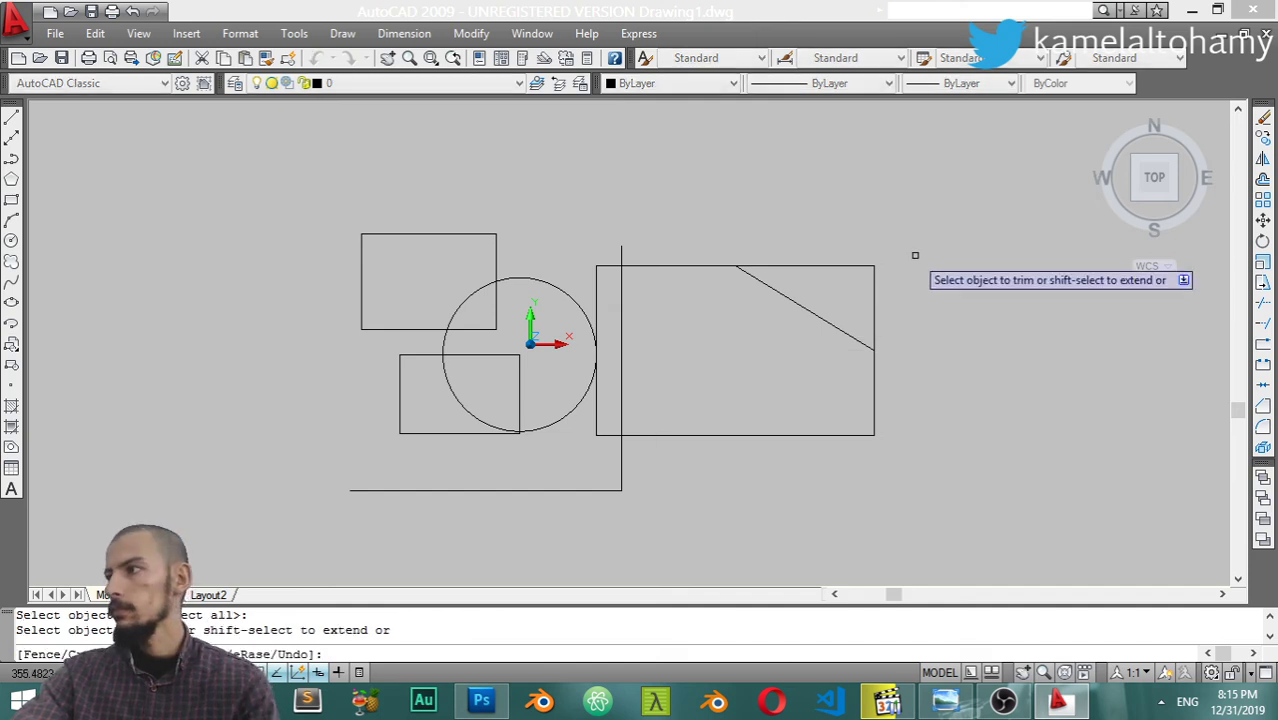
Trim the large rectangle's right edge above the diagonal line.
{"action": "left_click", "coordinate": [911, 289]}
{"action": "left_click", "coordinate": [833, 251]}
{"action": "key", "text": "Escape"}
{"action": "left_click", "coordinate": [868, 260]}
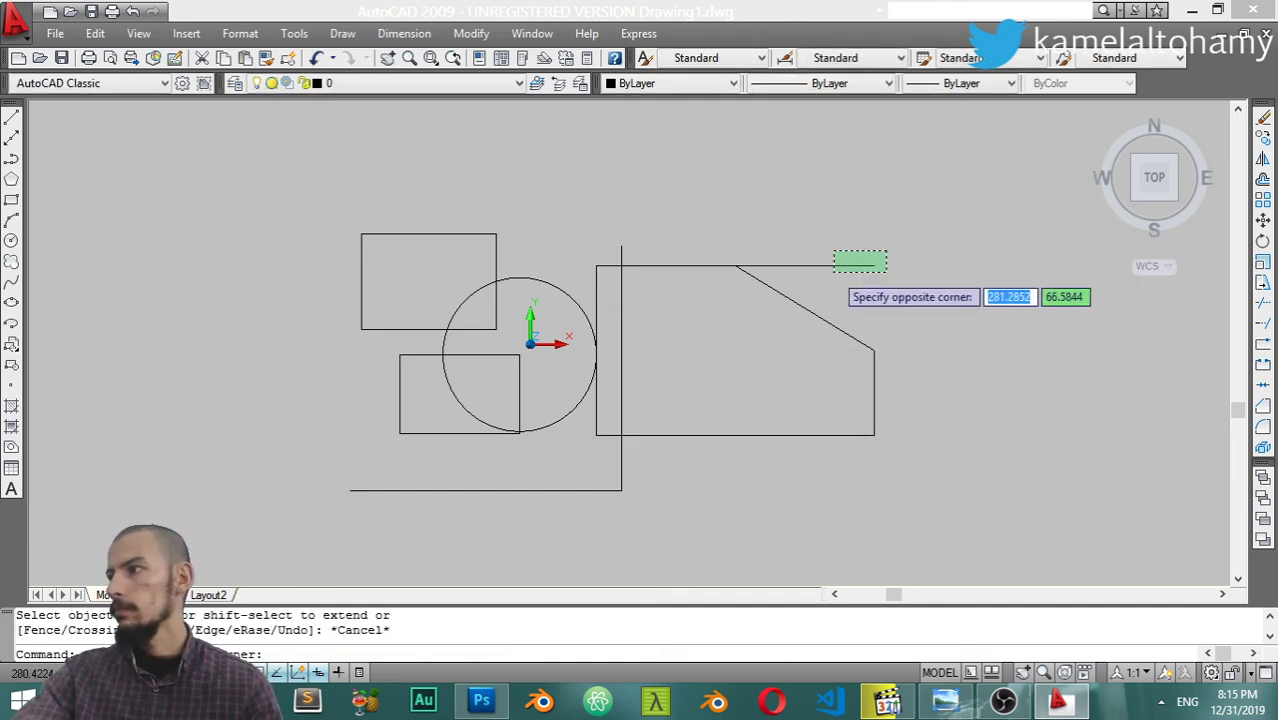
{"action": "key", "text": "Escape"}
Trim the top edge beyond the diagonal with a crossing window.
{"action": "type", "text": "r"}
{"action": "key", "text": "Return"}
{"action": "key", "text": "Return"}
{"action": "left_click", "coordinate": [860, 244]}
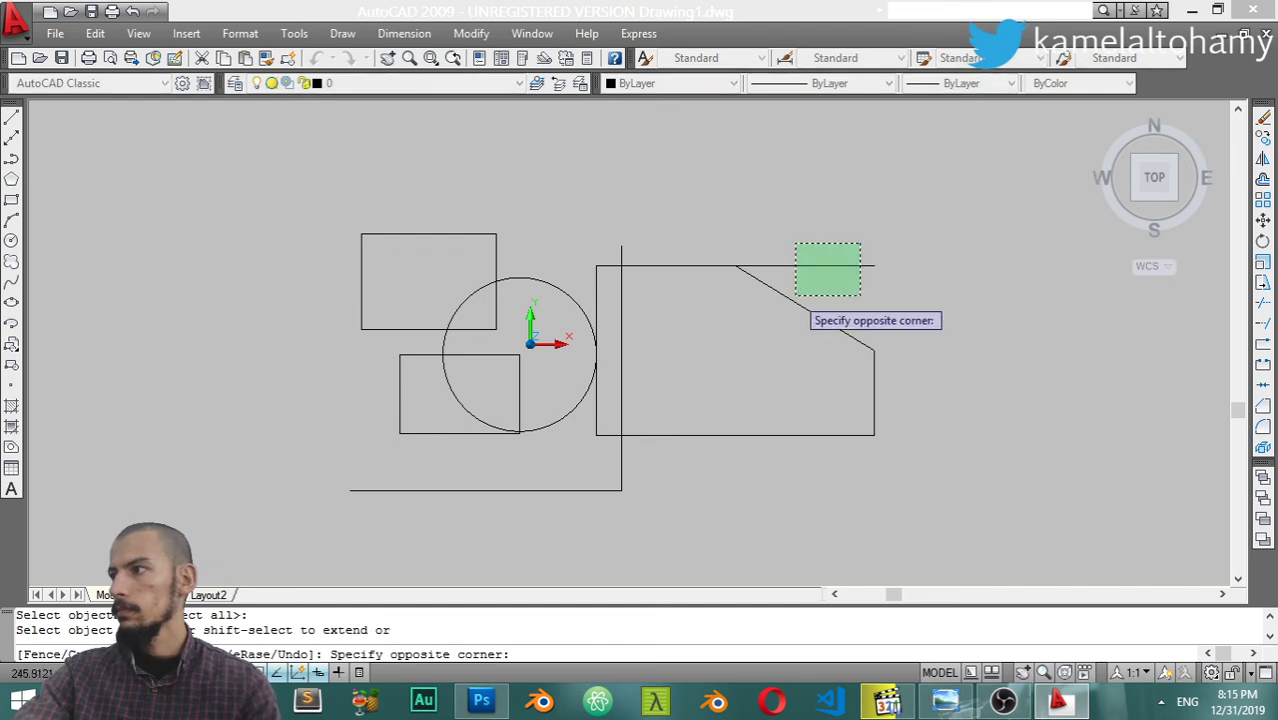
{"action": "left_click", "coordinate": [872, 265]}
{"action": "key", "text": "Escape"}
{"action": "type", "text": "tr"}
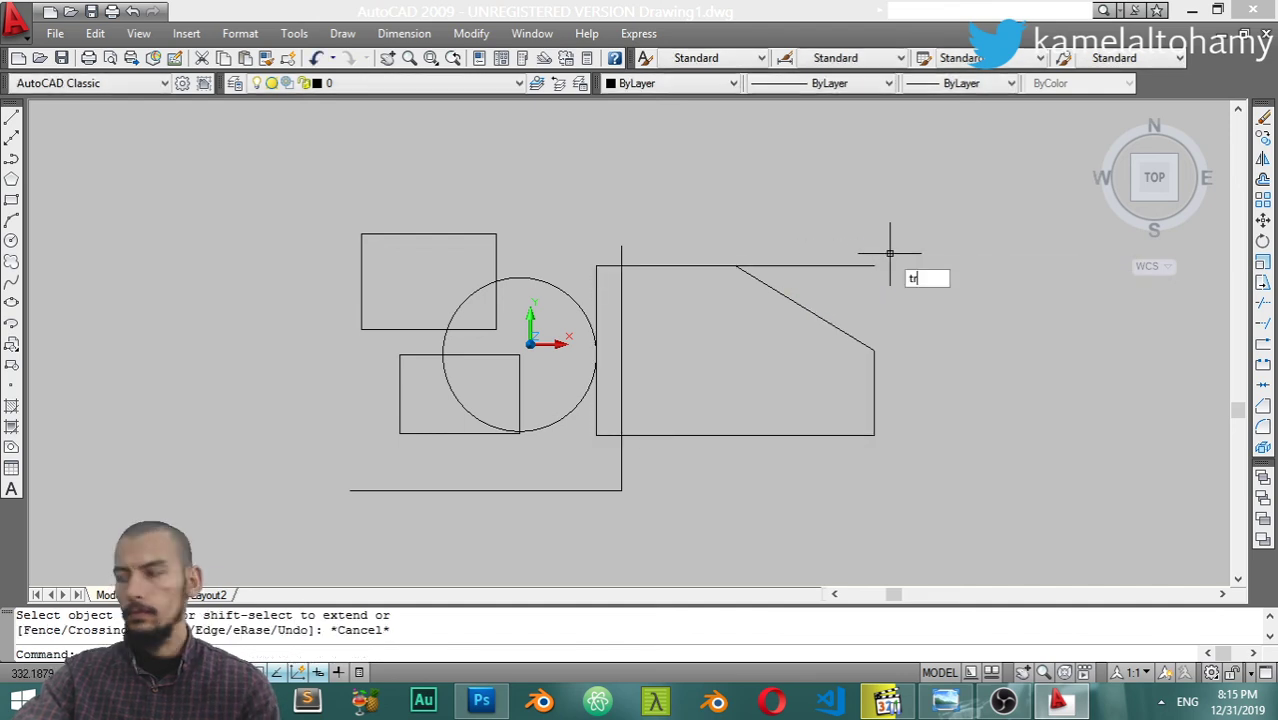
{"action": "key", "text": "Return"}
{"action": "key", "text": "Return"}
{"action": "left_click", "coordinate": [890, 242]}
{"action": "left_click", "coordinate": [842, 277]}
{"action": "key", "text": "Escape"}
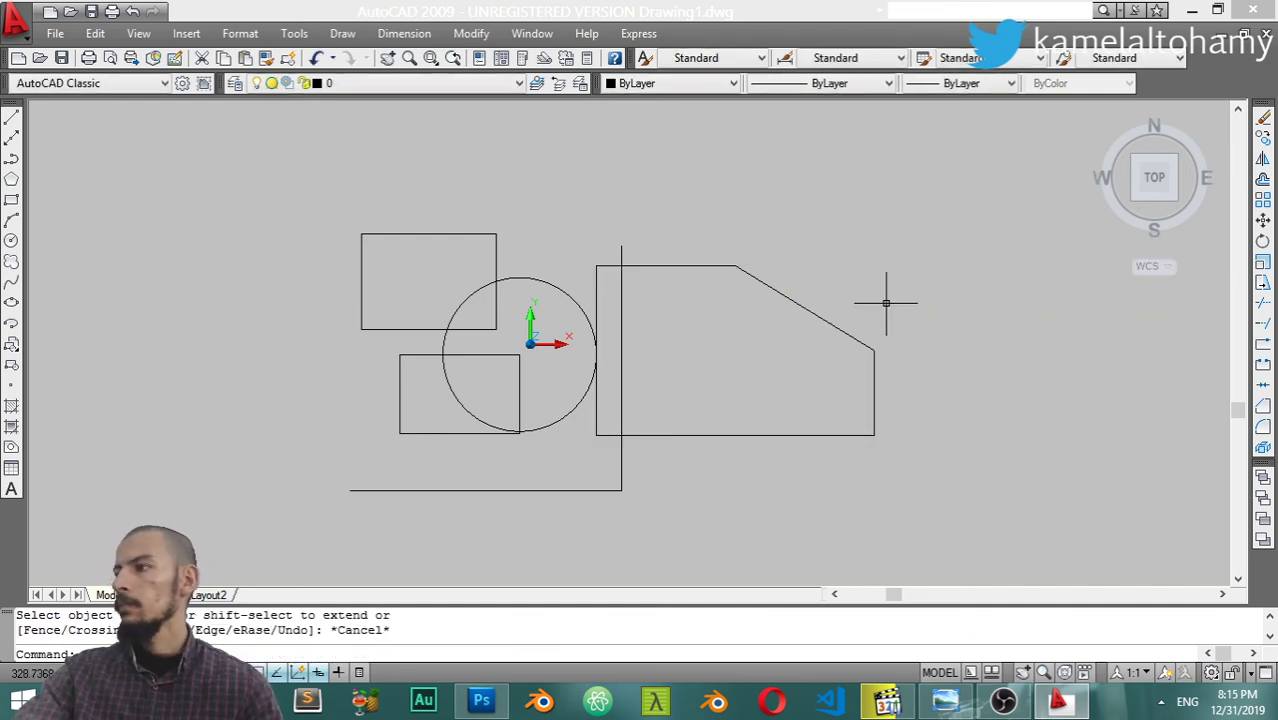
Check the chamfered corner and clear the leftover selection.
{"action": "scroll", "coordinate": [830, 323], "scroll_direction": "up", "scroll_amount": 3}
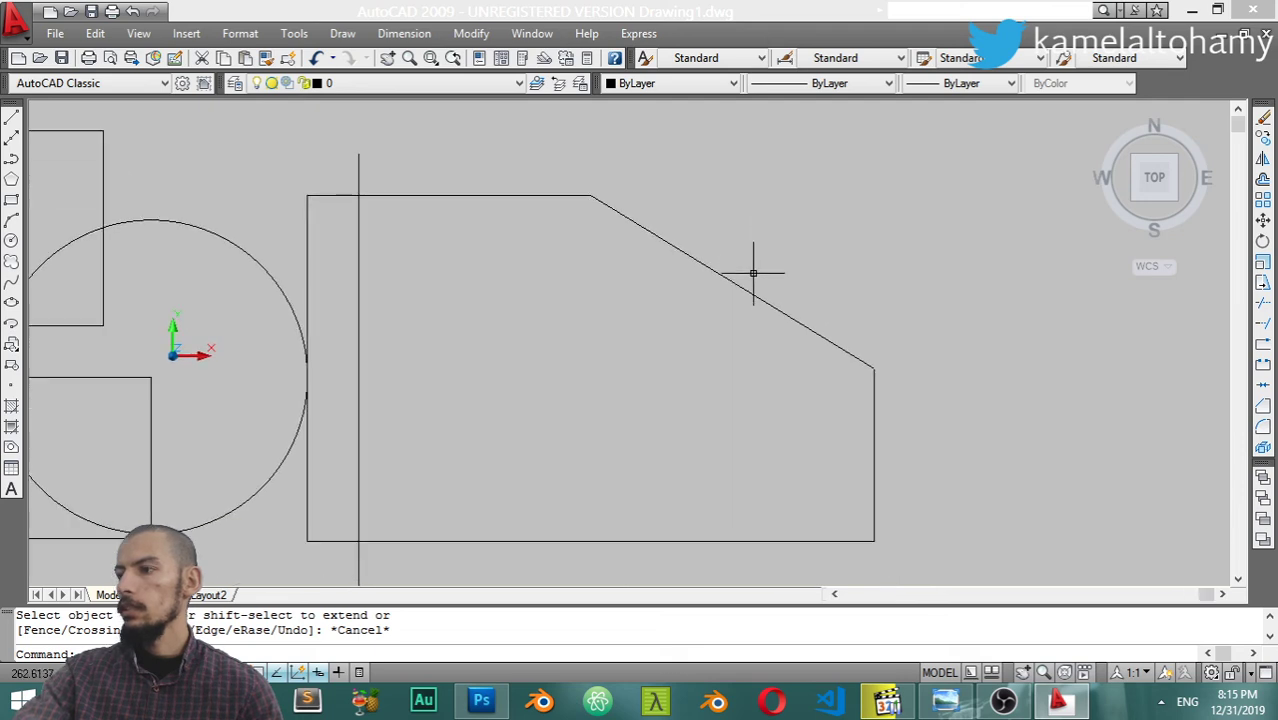
{"action": "scroll", "coordinate": [753, 272], "scroll_direction": "down", "scroll_amount": 4}
{"action": "left_click", "coordinate": [910, 272]}
{"action": "left_click", "coordinate": [670, 386]}
{"action": "key", "text": "Escape"}
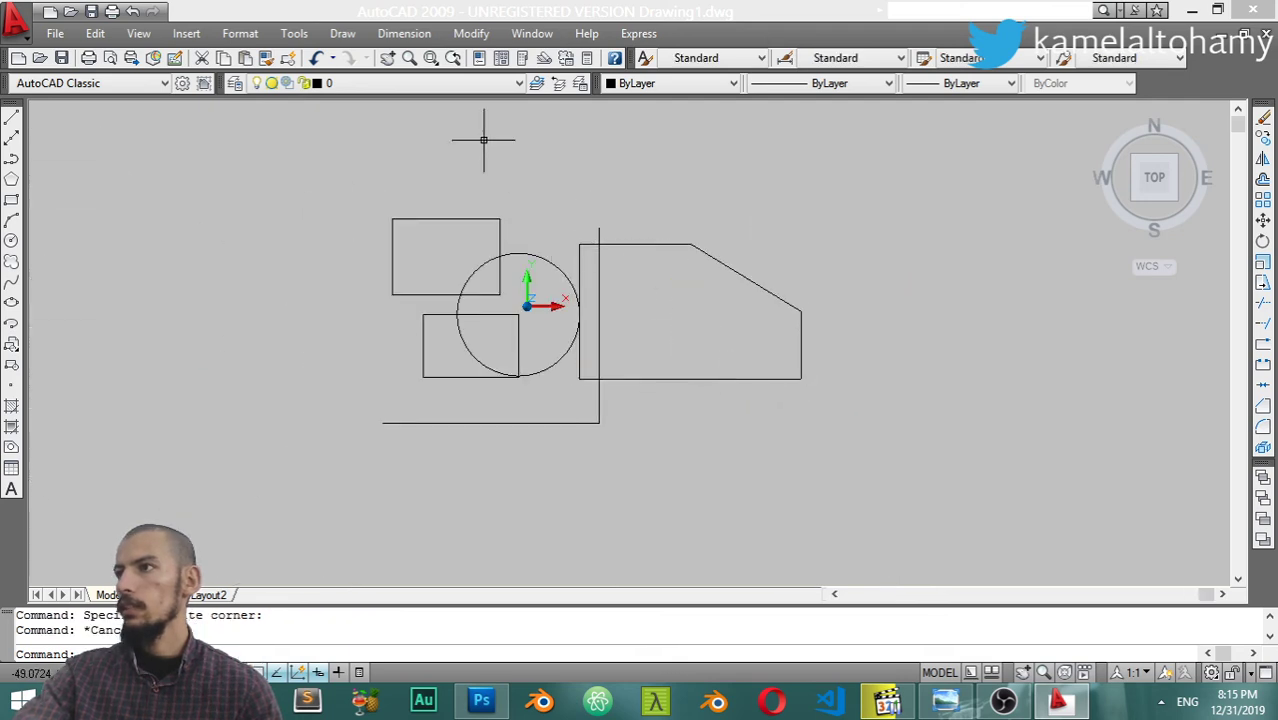
Start a 5-sided inscribed polygon centred on the rectangle's cut corner.
{"action": "left_click", "coordinate": [356, 32]}
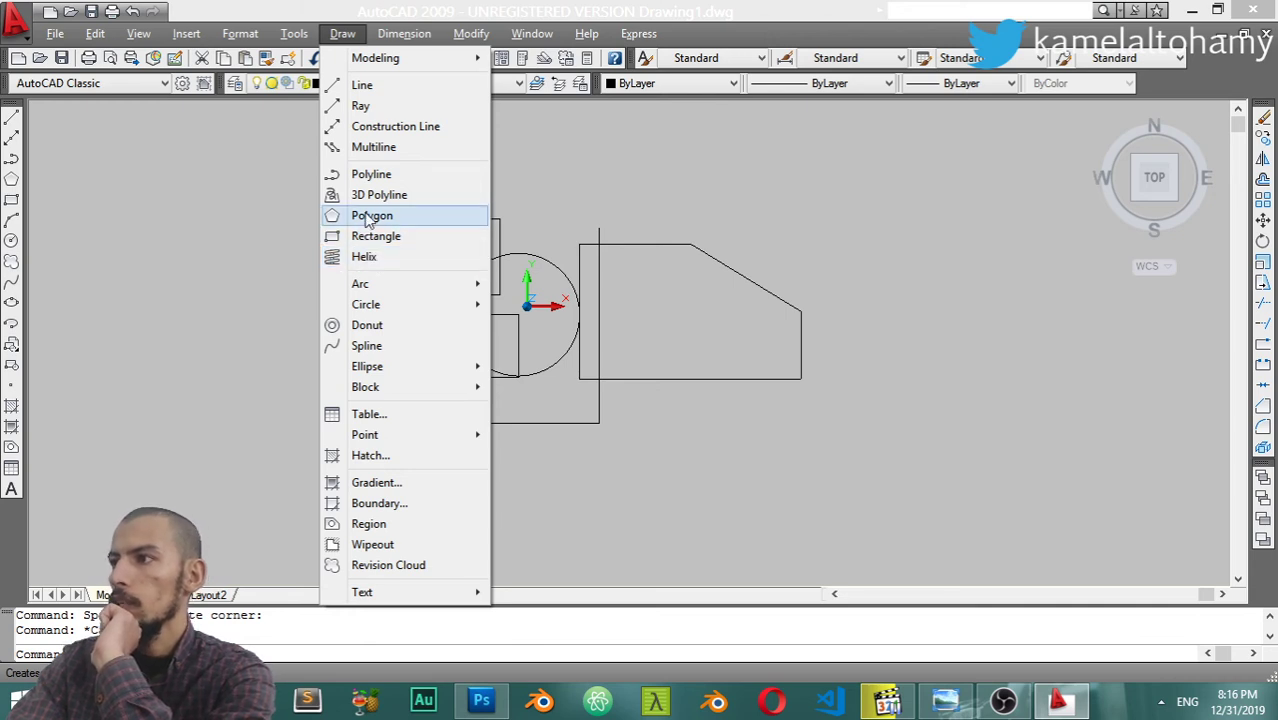
{"action": "left_click", "coordinate": [369, 219]}
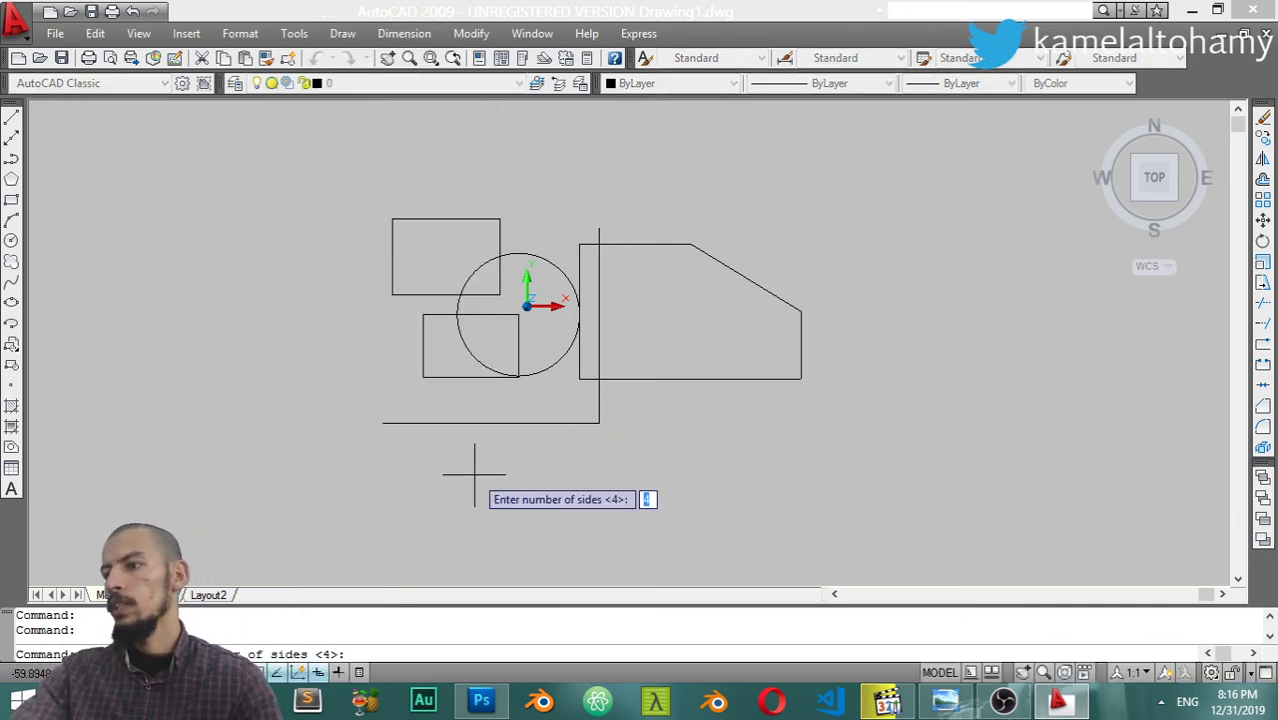
{"action": "type", "text": "5"}
{"action": "key", "text": "Return"}
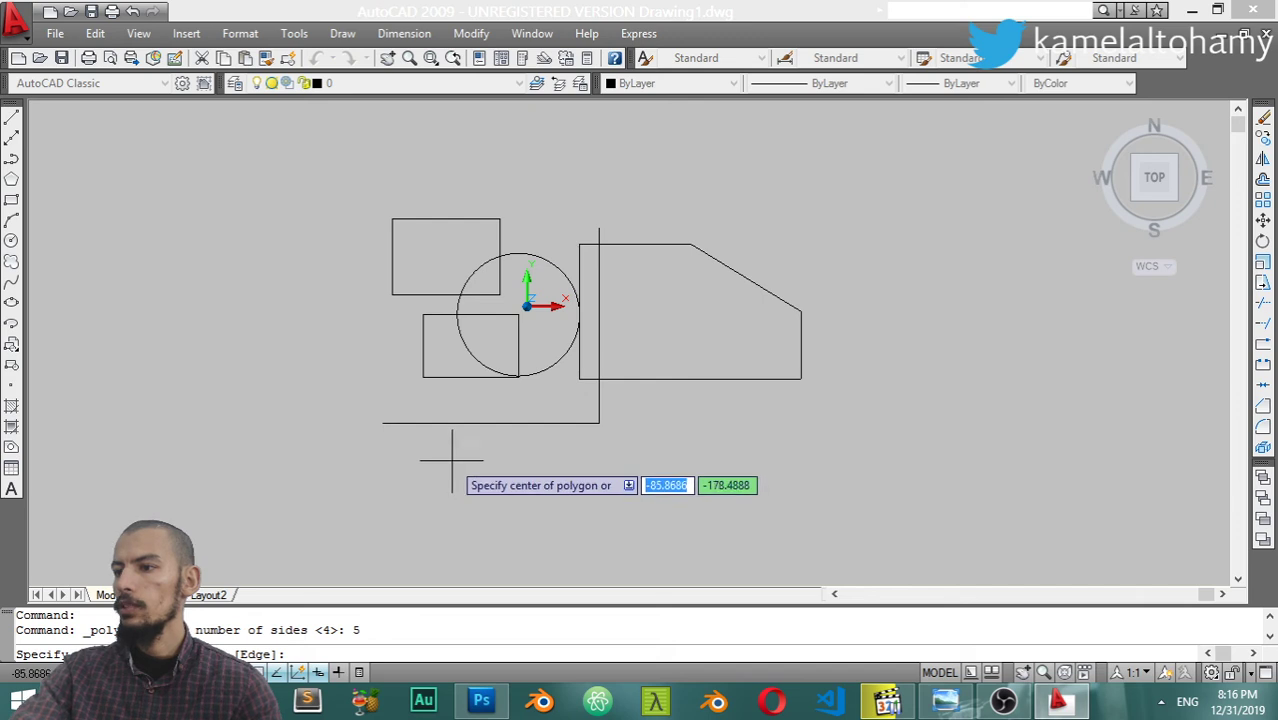
{"action": "scroll", "coordinate": [637, 340], "scroll_direction": "up", "scroll_amount": 2}
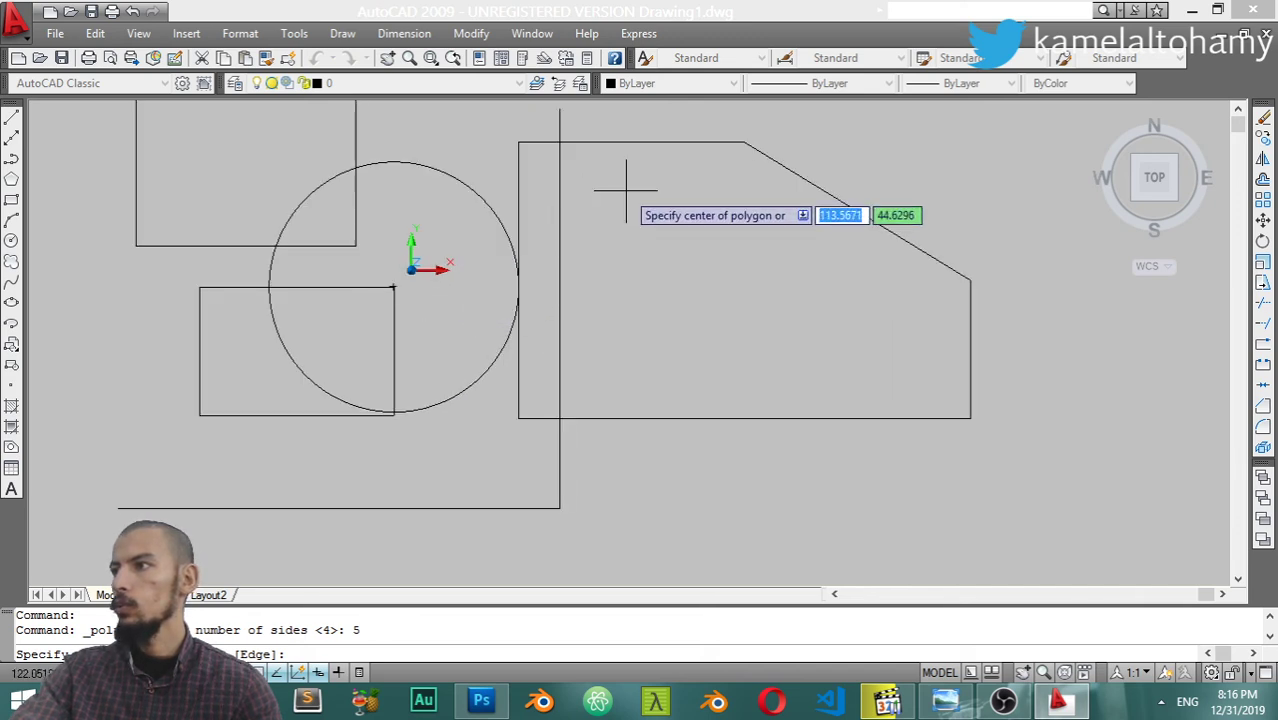
{"action": "left_click", "coordinate": [750, 142]}
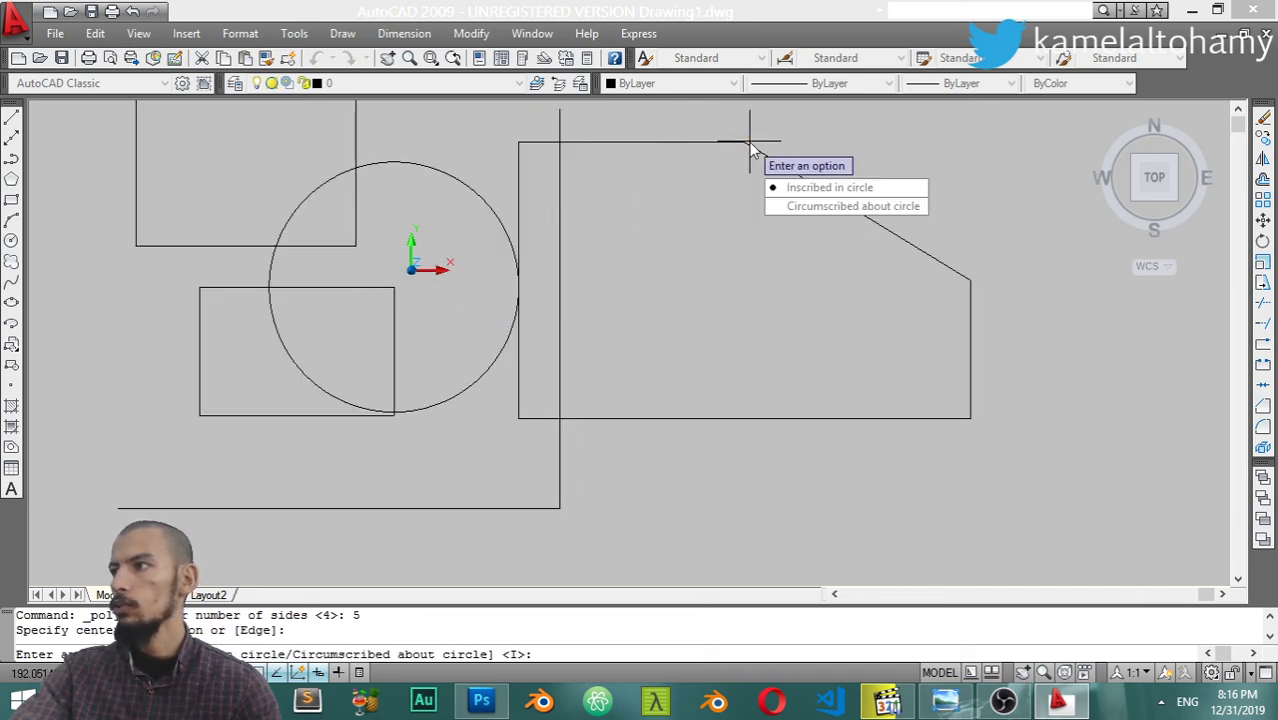
{"action": "left_click", "coordinate": [800, 187]}
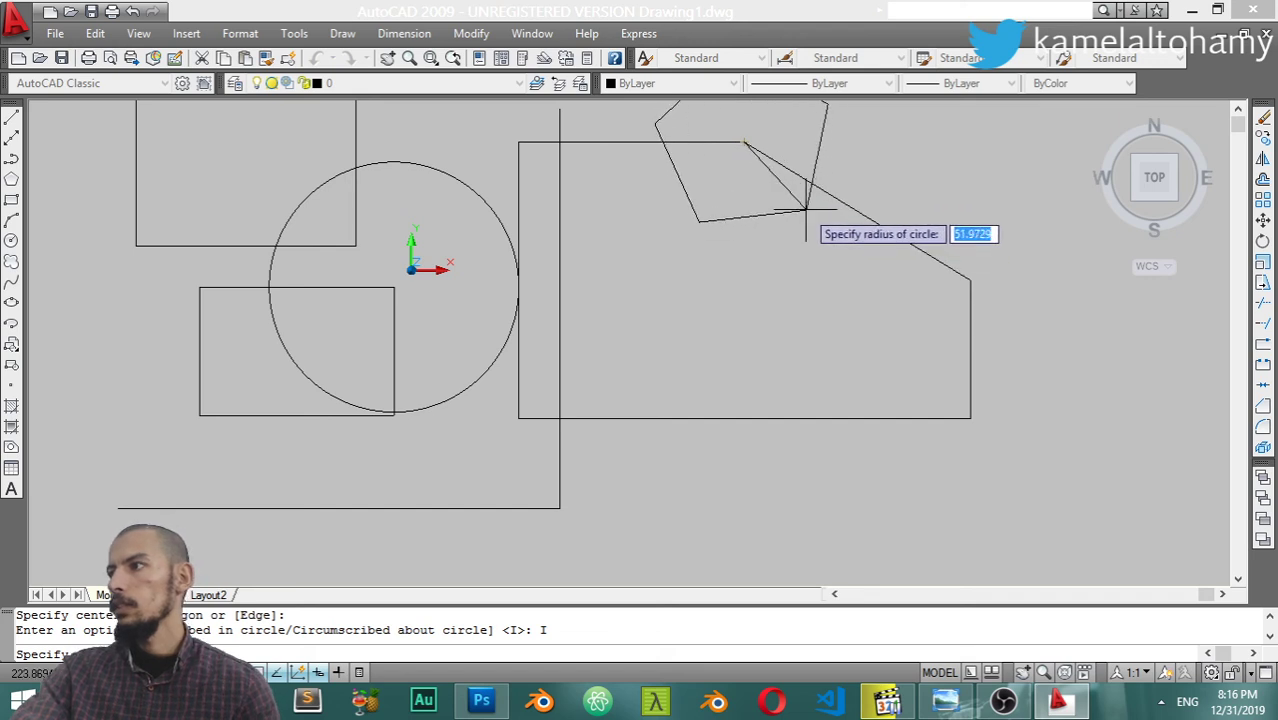
With Ortho on, set the radius to create the pentagon.
{"action": "key", "text": "F8"}
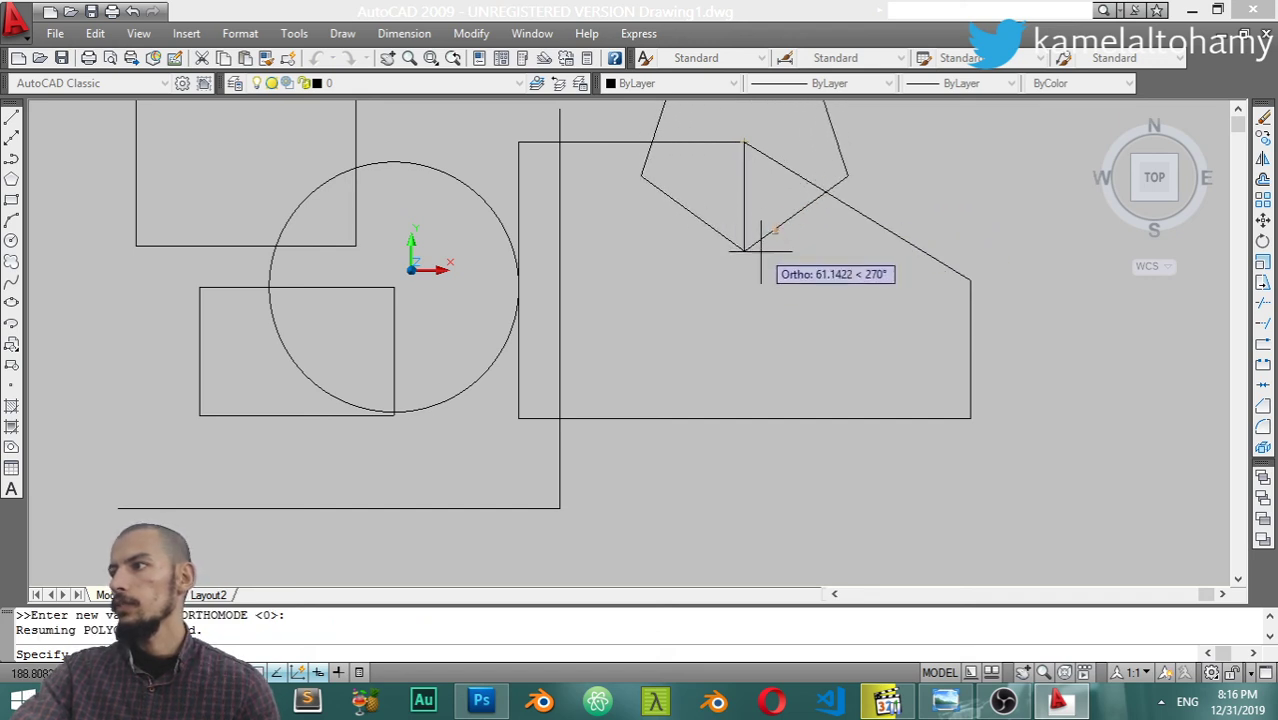
{"action": "key", "text": "F8"}
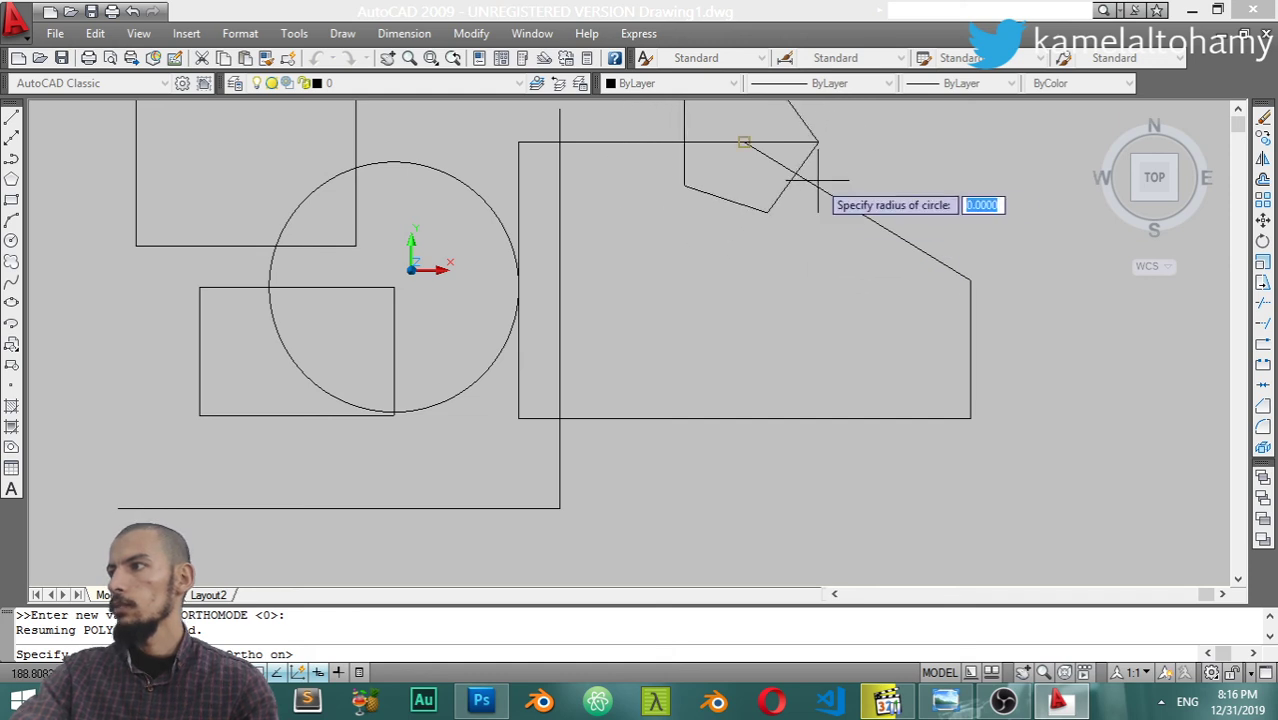
{"action": "left_click", "coordinate": [764, 262]}
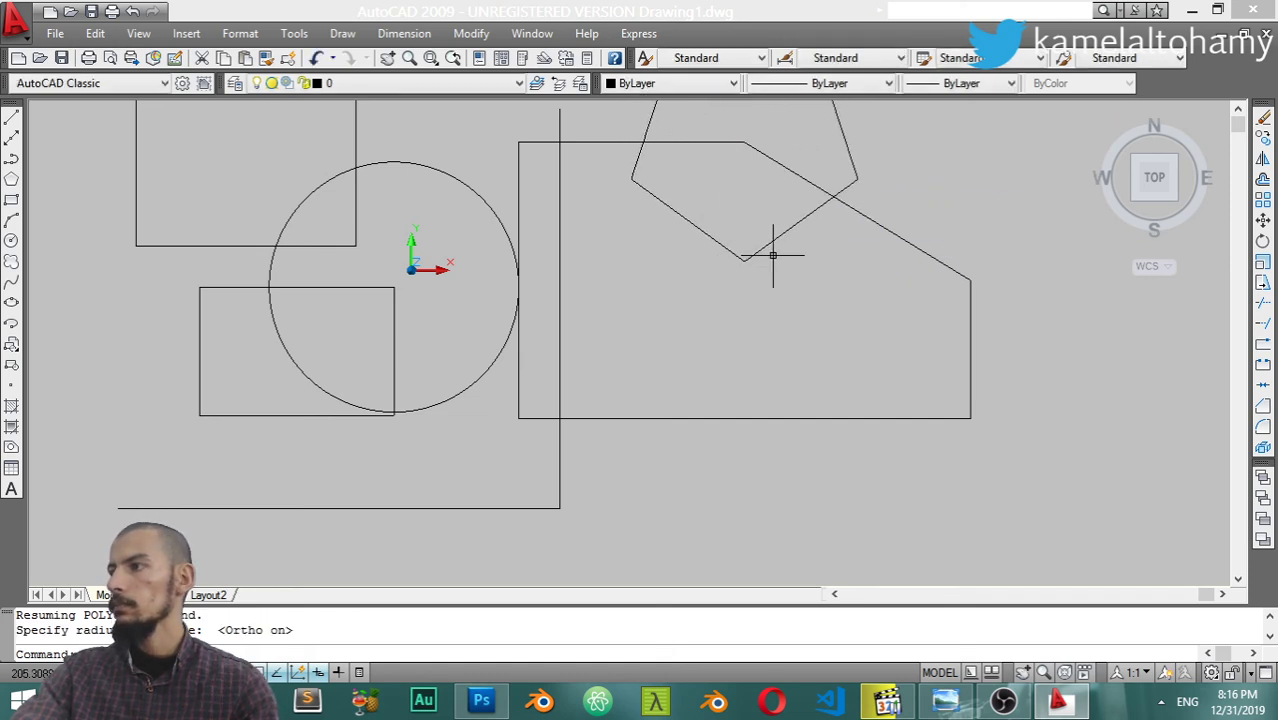
{"action": "scroll", "coordinate": [770, 251], "scroll_direction": "down", "scroll_amount": 4}
{"action": "scroll", "coordinate": [830, 320], "scroll_direction": "up", "scroll_amount": 3}
{"action": "scroll", "coordinate": [755, 311], "scroll_direction": "up", "scroll_amount": 1}
{"action": "key", "text": "Escape"}
Pan the view down-left and begin a selection window around the pentagon.
{"action": "scroll", "coordinate": [800, 280], "scroll_direction": "down", "scroll_amount": 3}
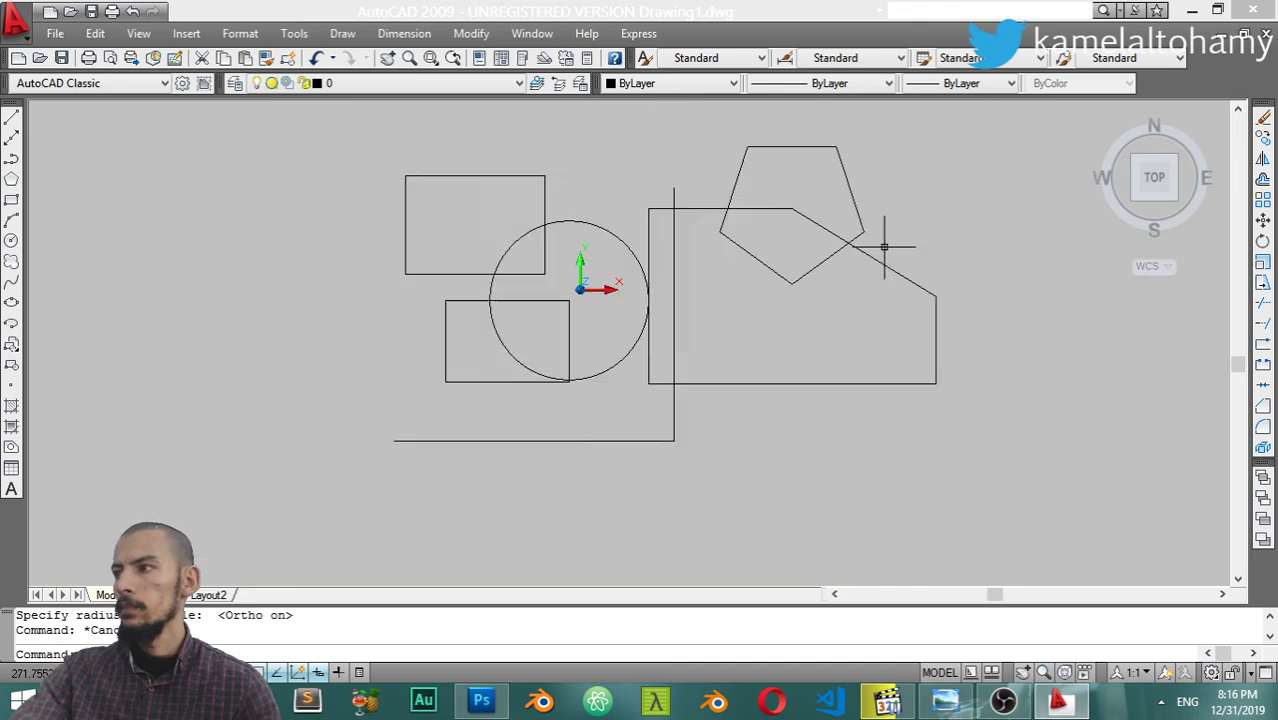
{"action": "scroll", "coordinate": [860, 265], "scroll_direction": "down", "scroll_amount": 2}
{"action": "middle_click_drag", "start_coordinate": [844, 285], "coordinate": [789, 359]}
{"action": "scroll", "coordinate": [854, 287], "scroll_direction": "up", "scroll_amount": 3}
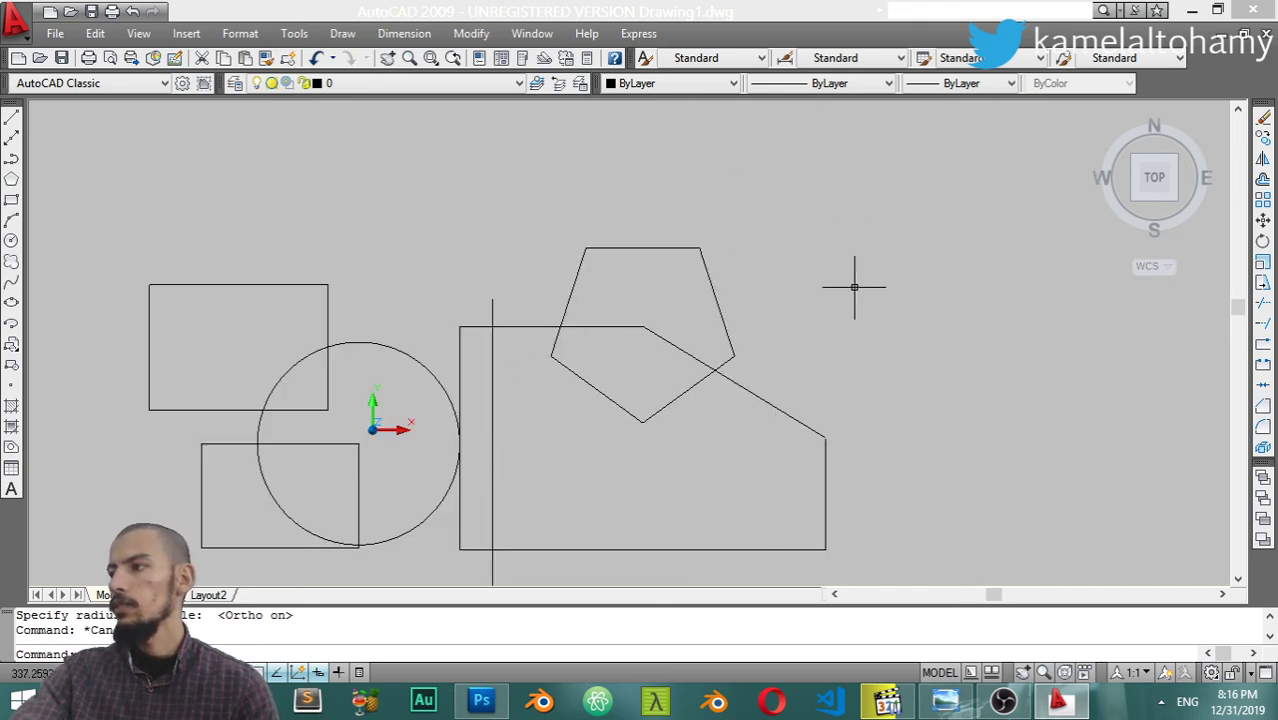
{"action": "left_click", "coordinate": [780, 214]}
Offset the pentagon 25 units, placing one larger copy outside and one smaller copy inside.
{"action": "left_click", "coordinate": [651, 270]}
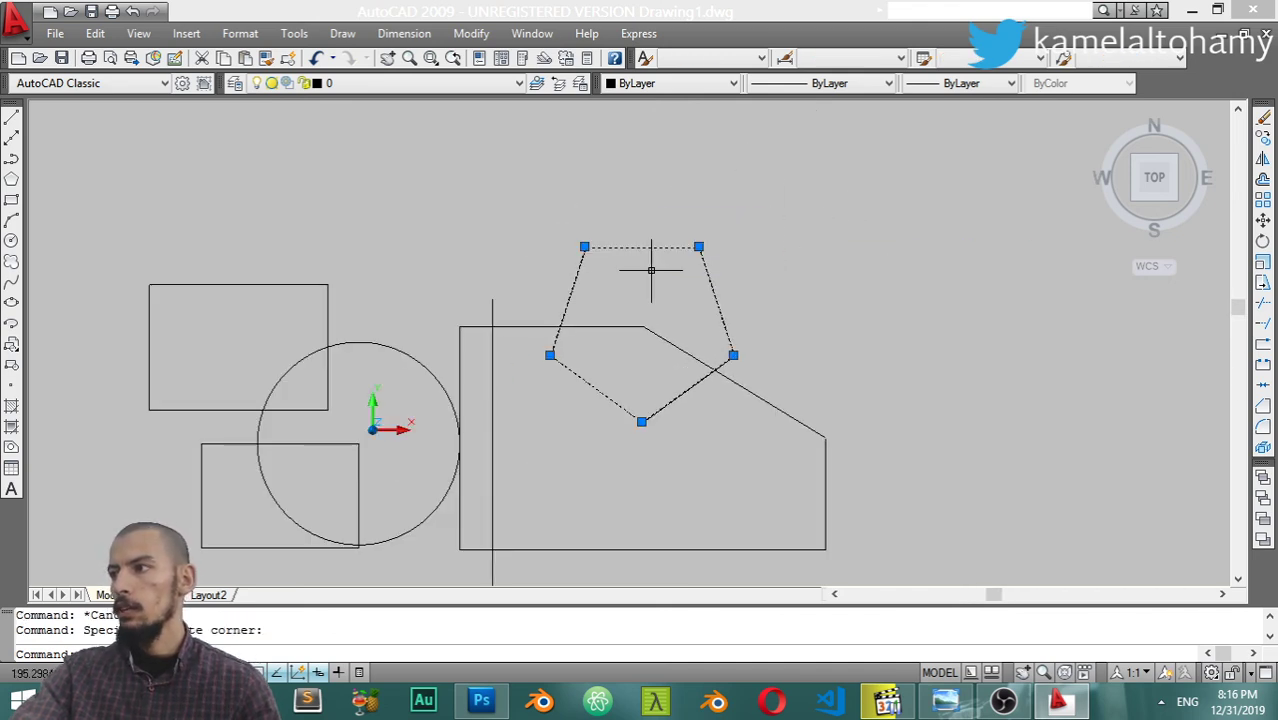
{"action": "type", "text": "o"}
{"action": "key", "text": "Return"}
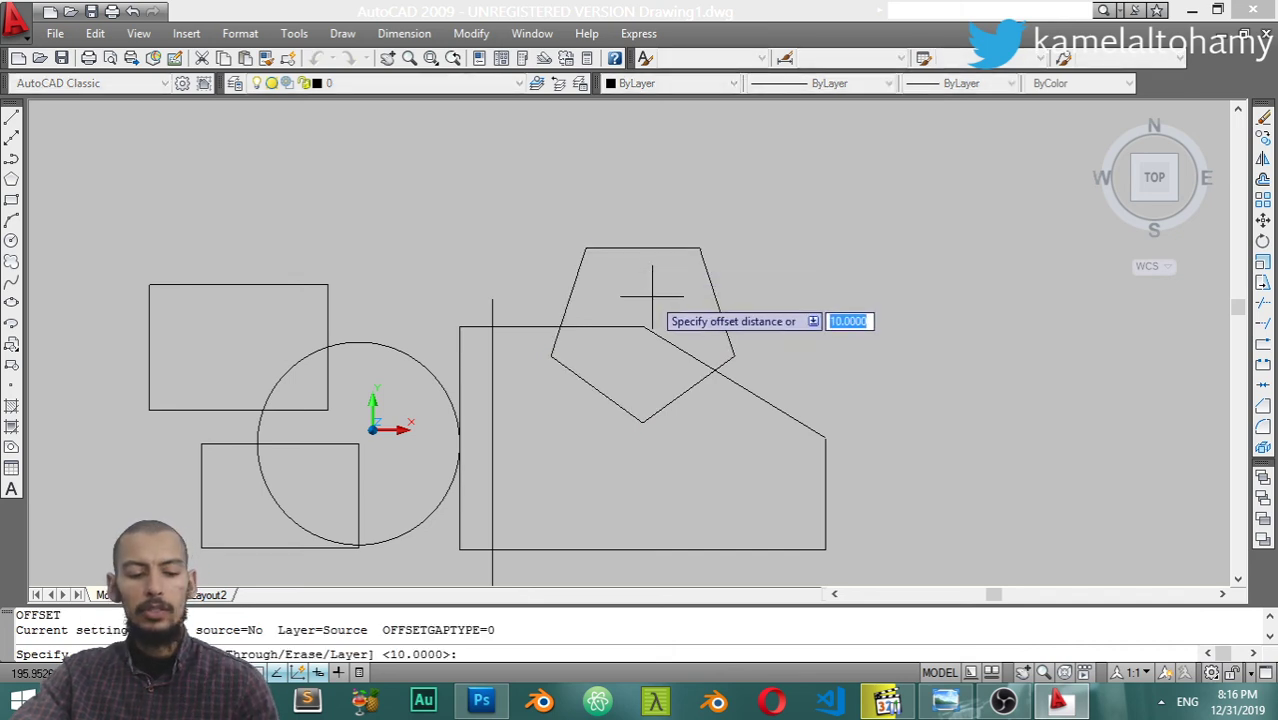
{"action": "key", "text": "Return"}
{"action": "left_click", "coordinate": [650, 249]}
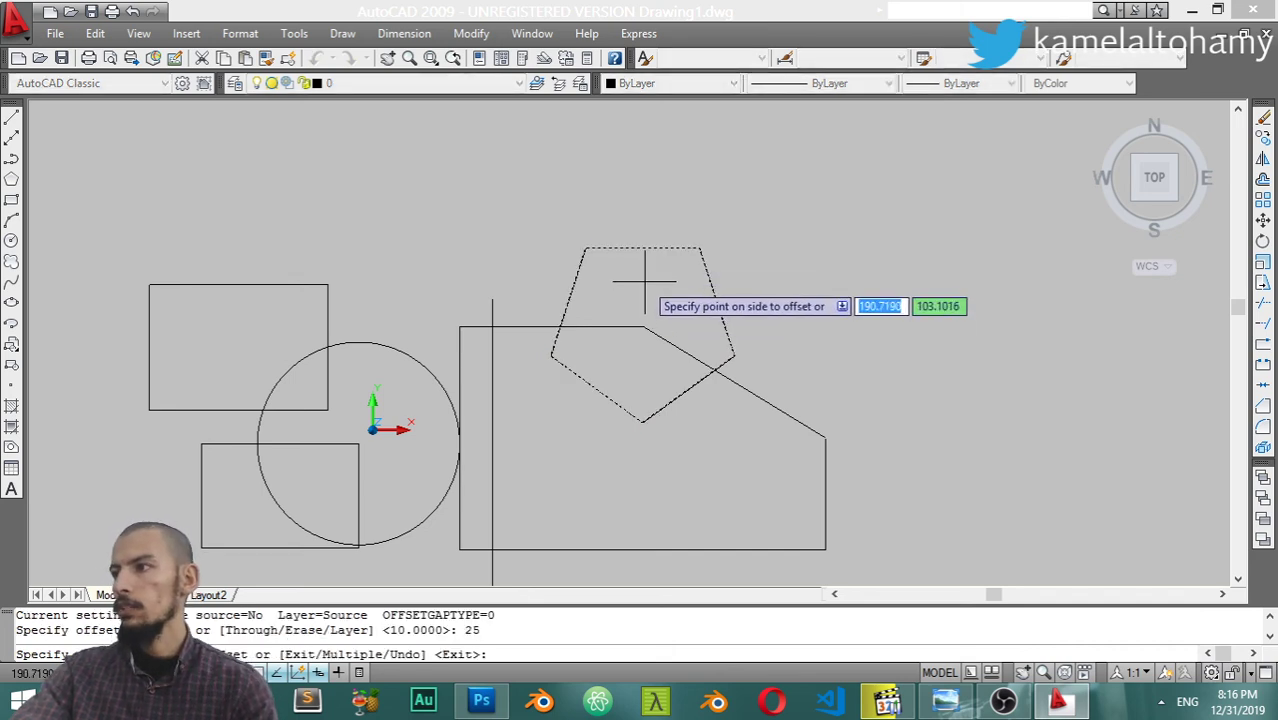
{"action": "left_click", "coordinate": [817, 296]}
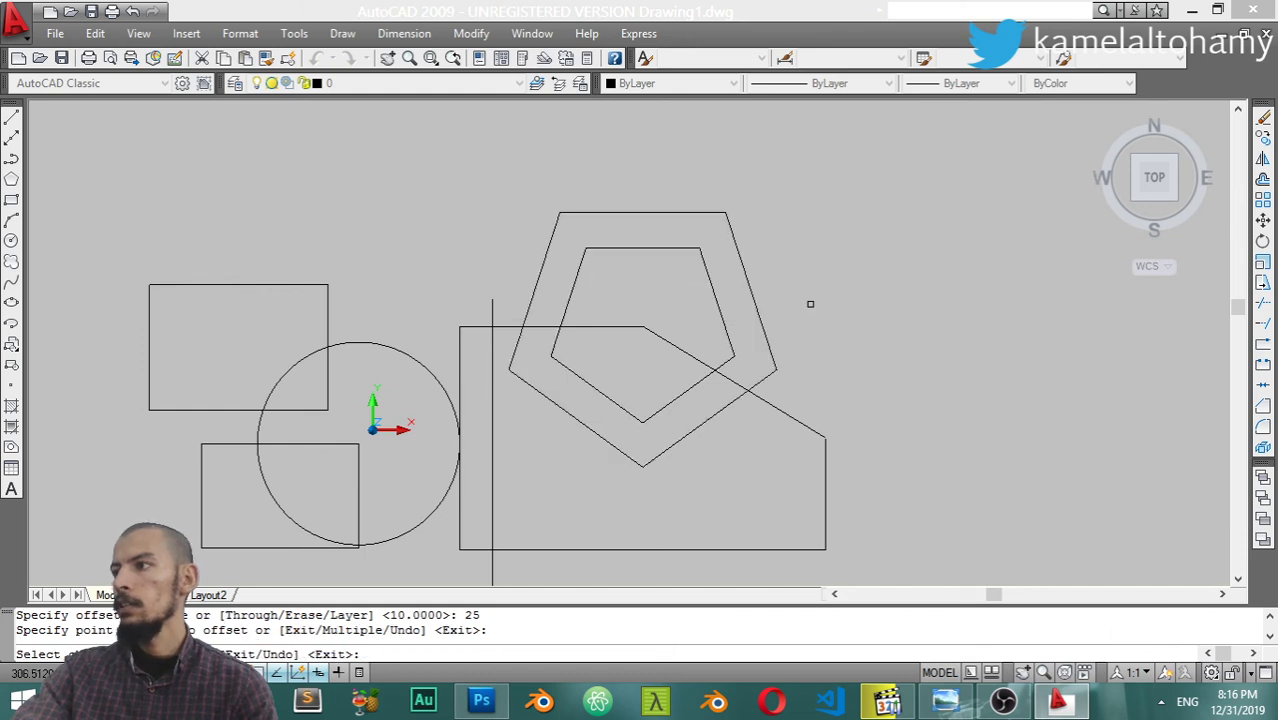
{"action": "left_click", "coordinate": [727, 317]}
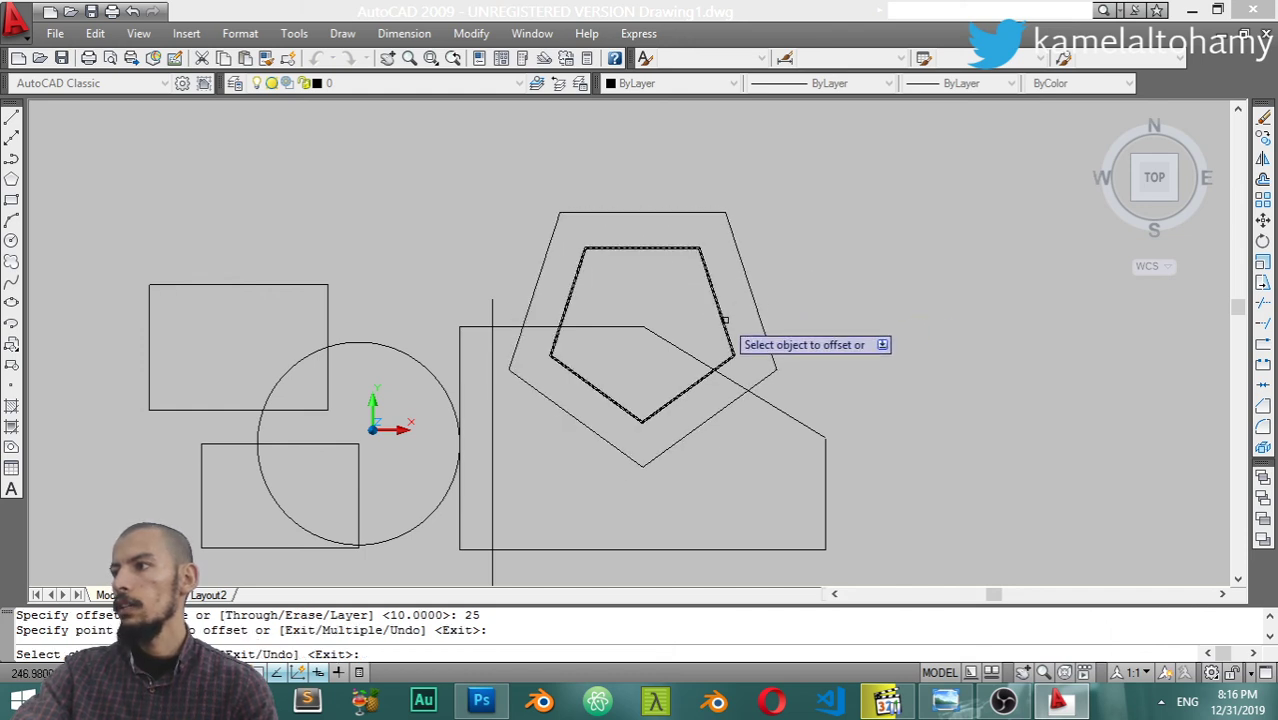
{"action": "left_click", "coordinate": [680, 296]}
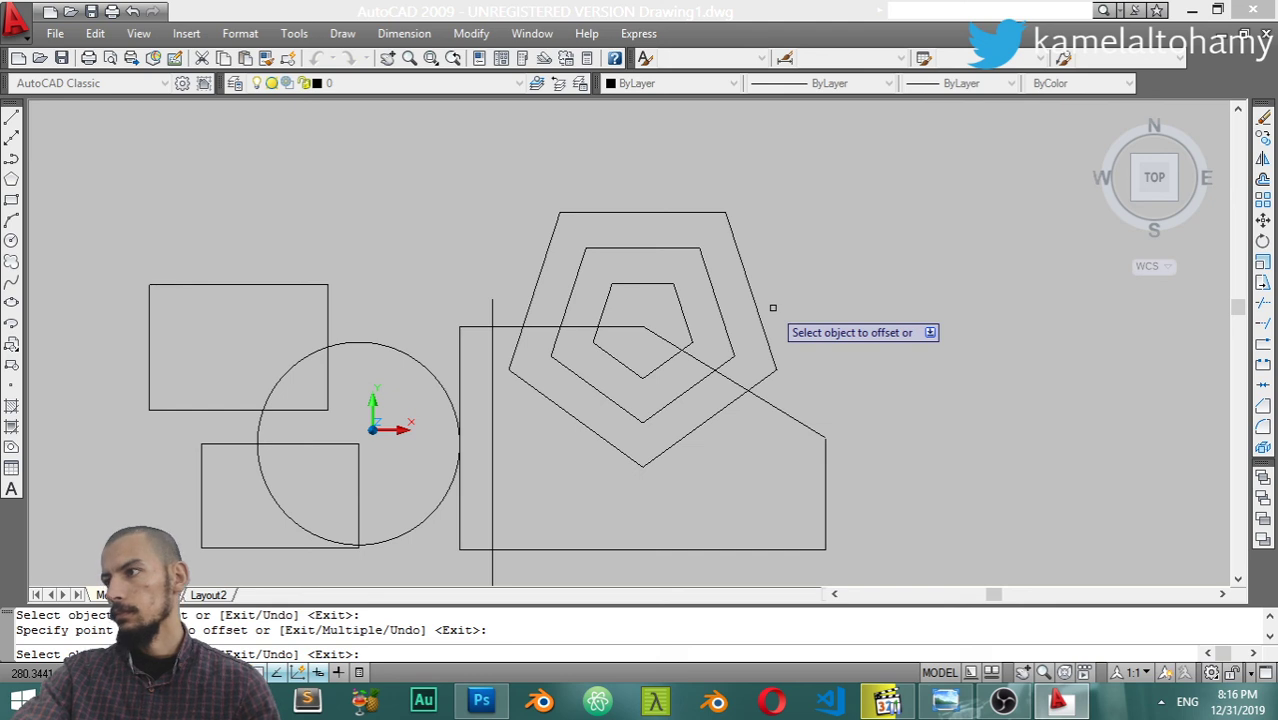
{"action": "key", "text": "Escape"}
{"action": "scroll", "coordinate": [772, 308], "scroll_direction": "down", "scroll_amount": 4}
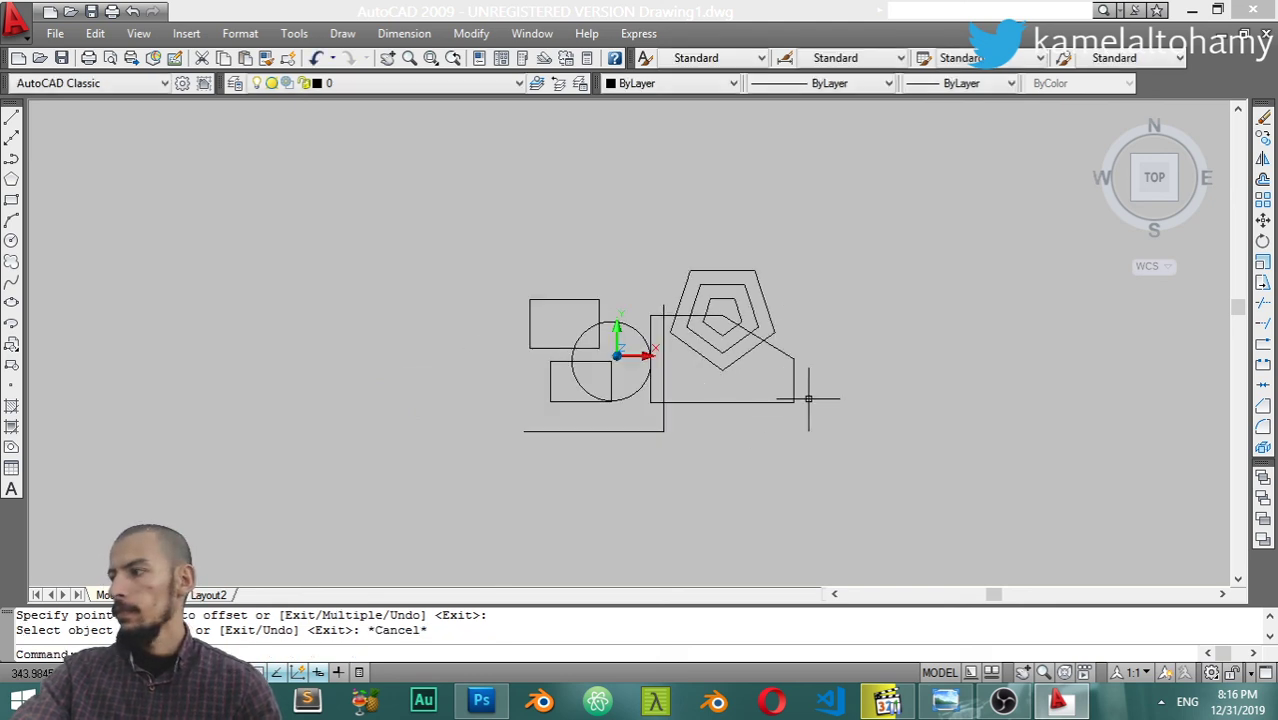
{"action": "left_click", "coordinate": [340, 36]}
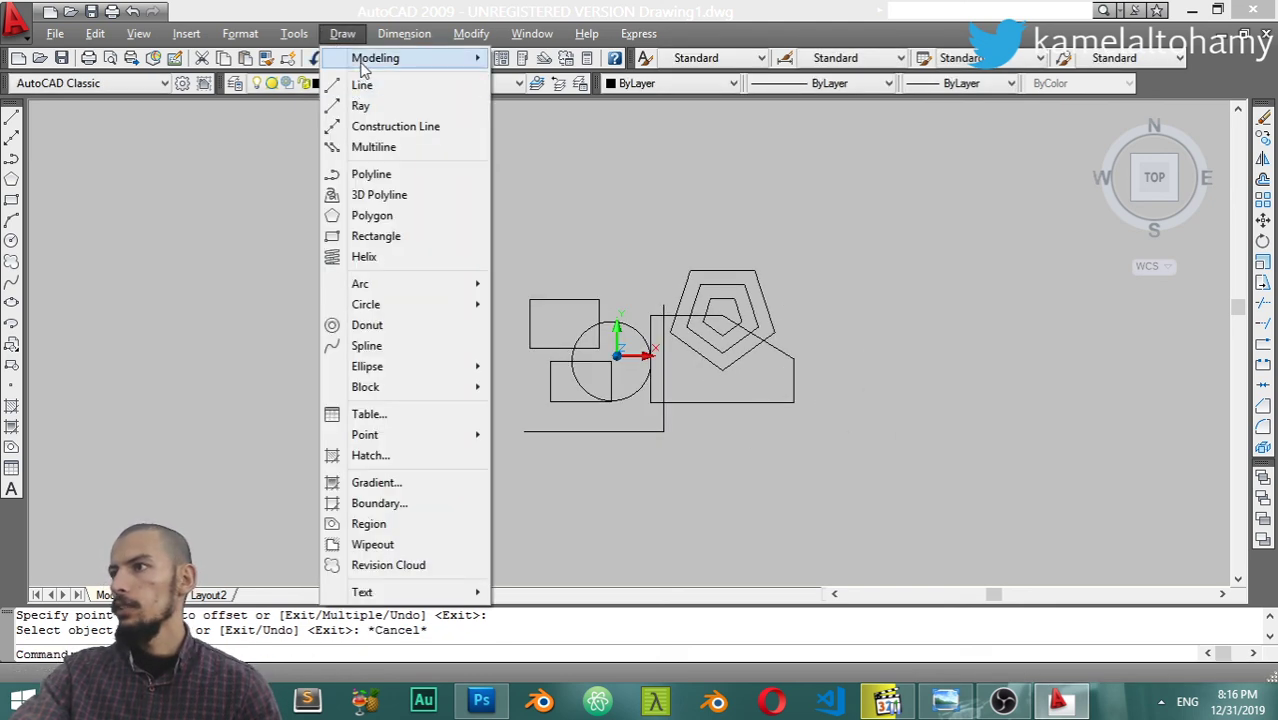
Draw a horizontal construction line through a point below the shapes.
{"action": "left_click", "coordinate": [387, 128]}
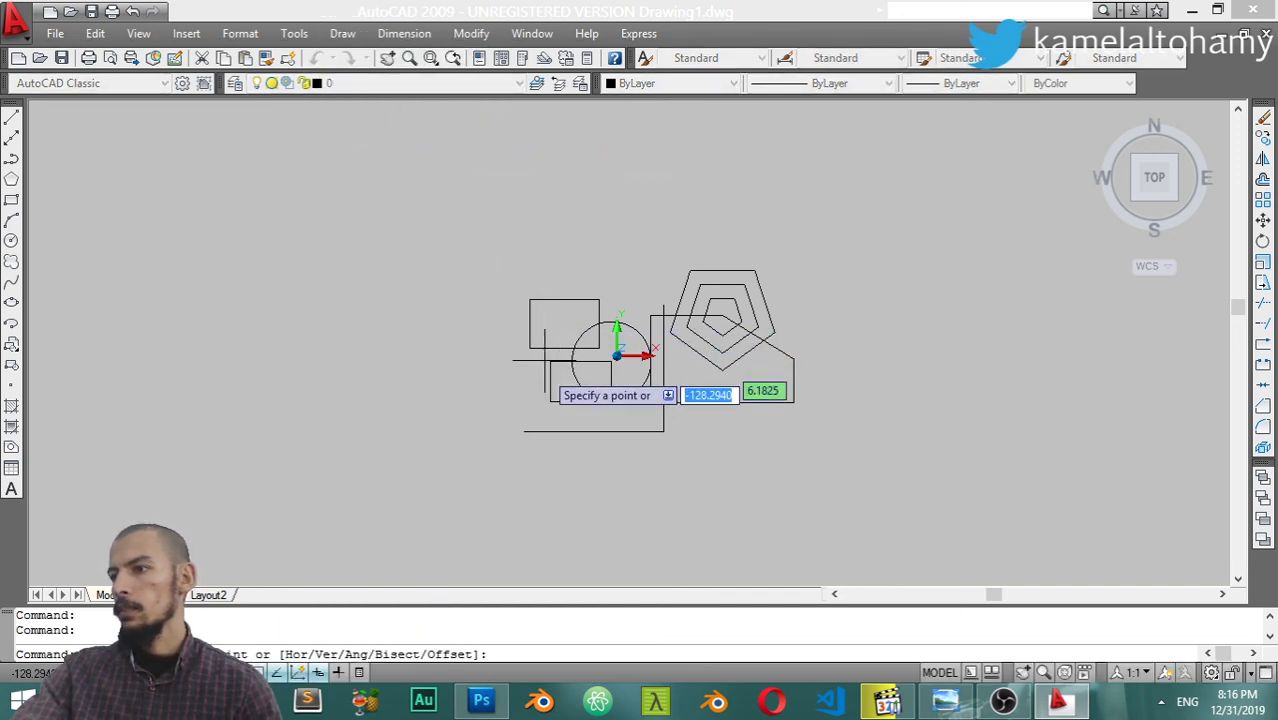
{"action": "left_click", "coordinate": [226, 488]}
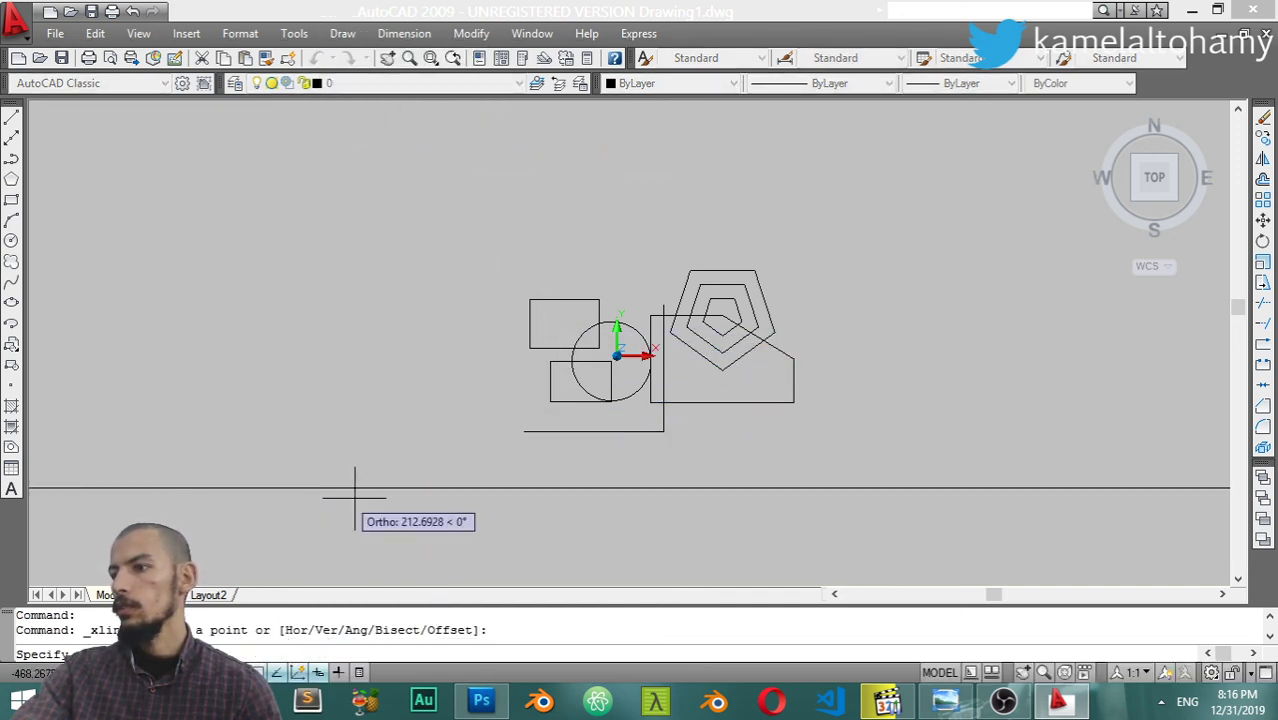
{"action": "scroll", "coordinate": [827, 460], "scroll_direction": "down", "scroll_amount": 2}
{"action": "scroll", "coordinate": [810, 450], "scroll_direction": "down", "scroll_amount": 4}
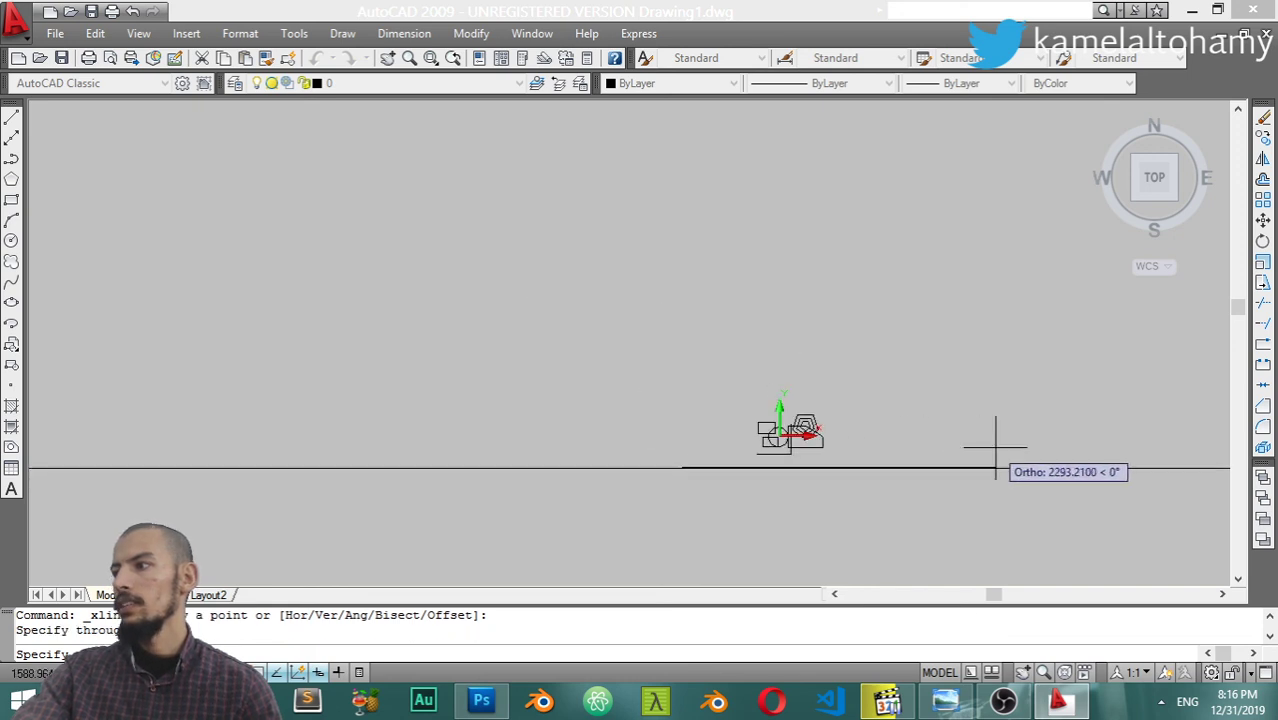
{"action": "left_click", "coordinate": [993, 442]}
{"action": "scroll", "coordinate": [918, 482], "scroll_direction": "up", "scroll_amount": 5}
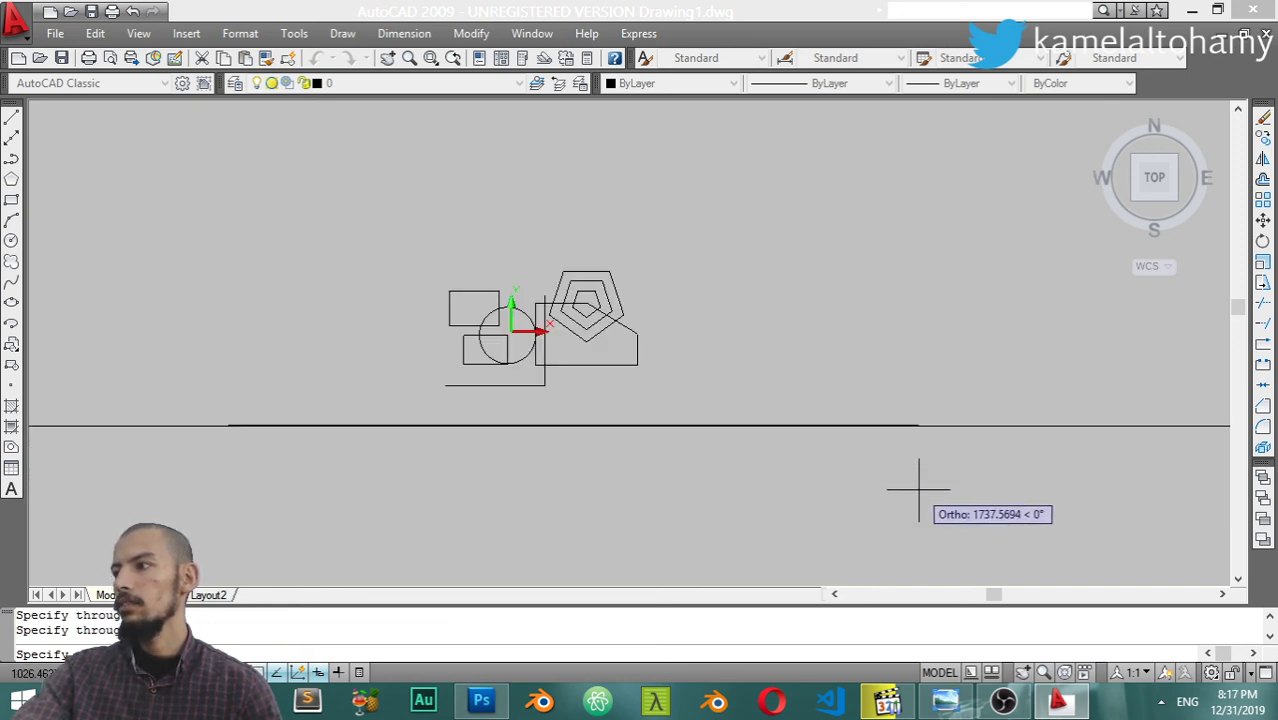
{"action": "key", "text": "Return"}
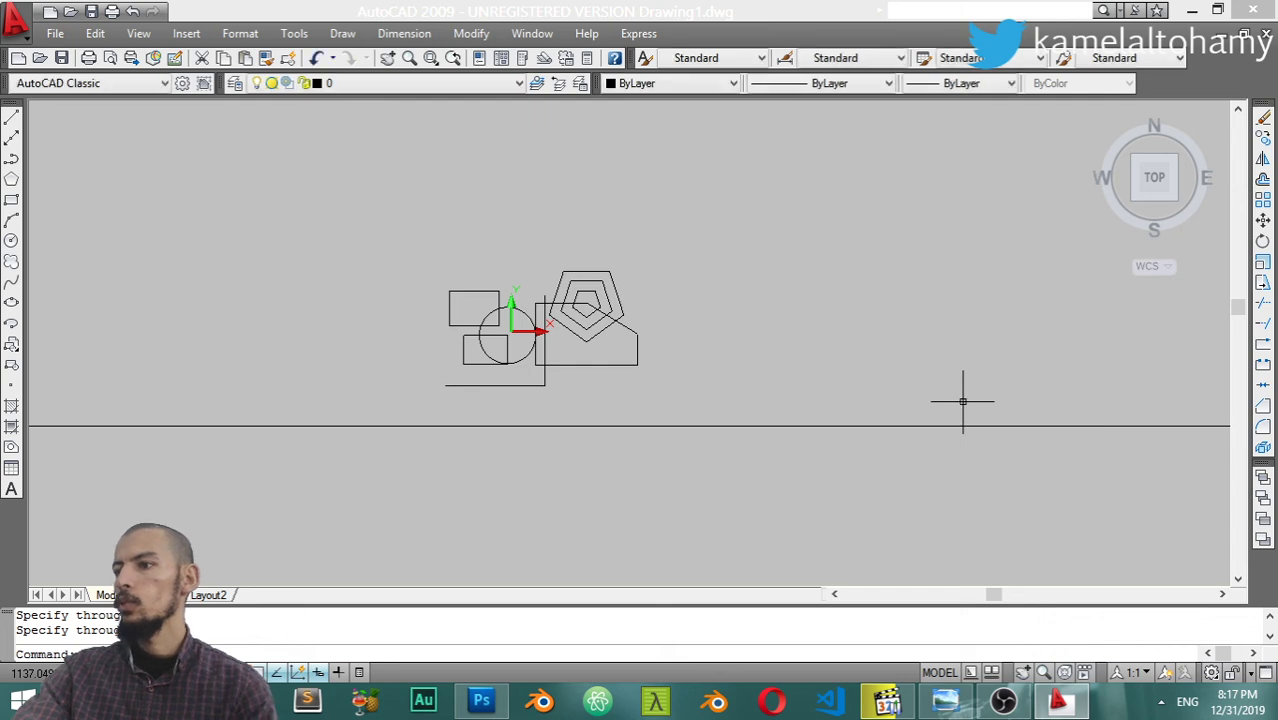
Select the new construction line with a selection window.
{"action": "left_click", "coordinate": [932, 392]}
{"action": "left_click", "coordinate": [825, 440]}
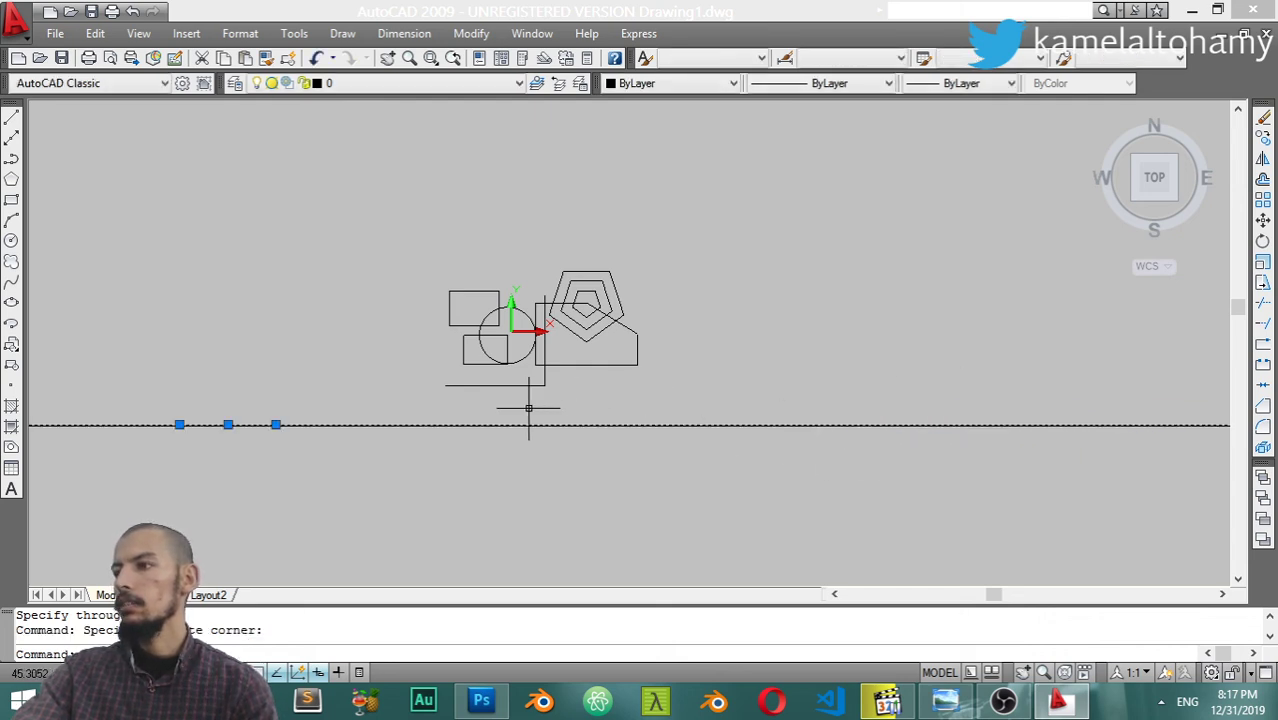
{"action": "left_click", "coordinate": [394, 423]}
{"action": "left_click", "coordinate": [391, 427]}
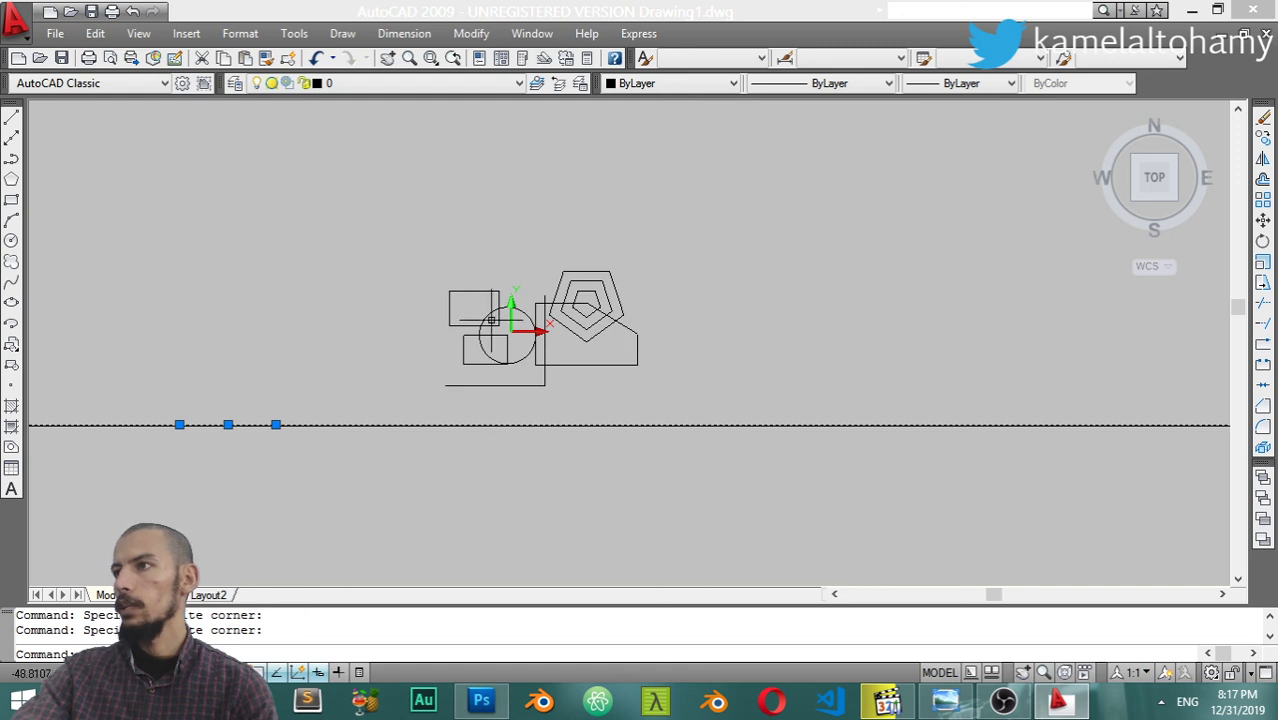
{"action": "left_click", "coordinate": [343, 33]}
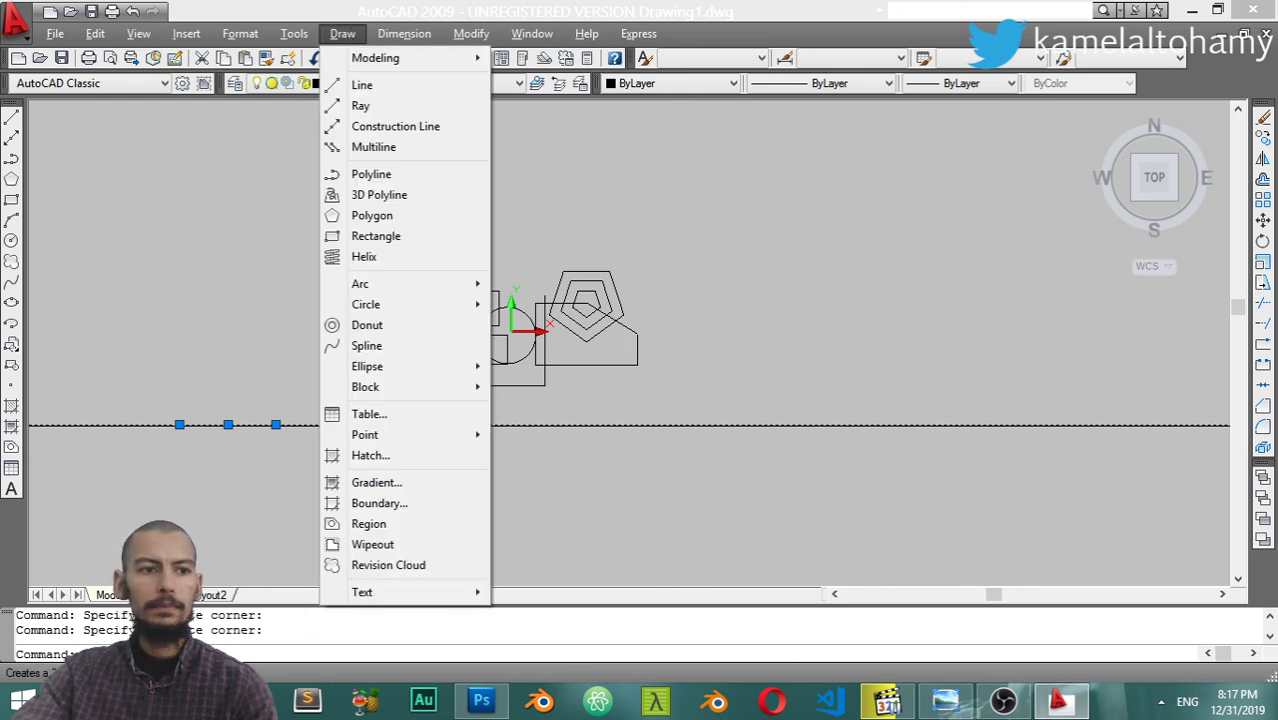
Close the Draw menu with Esc, then reopen the Draw menu.
{"action": "key", "text": "Escape"}
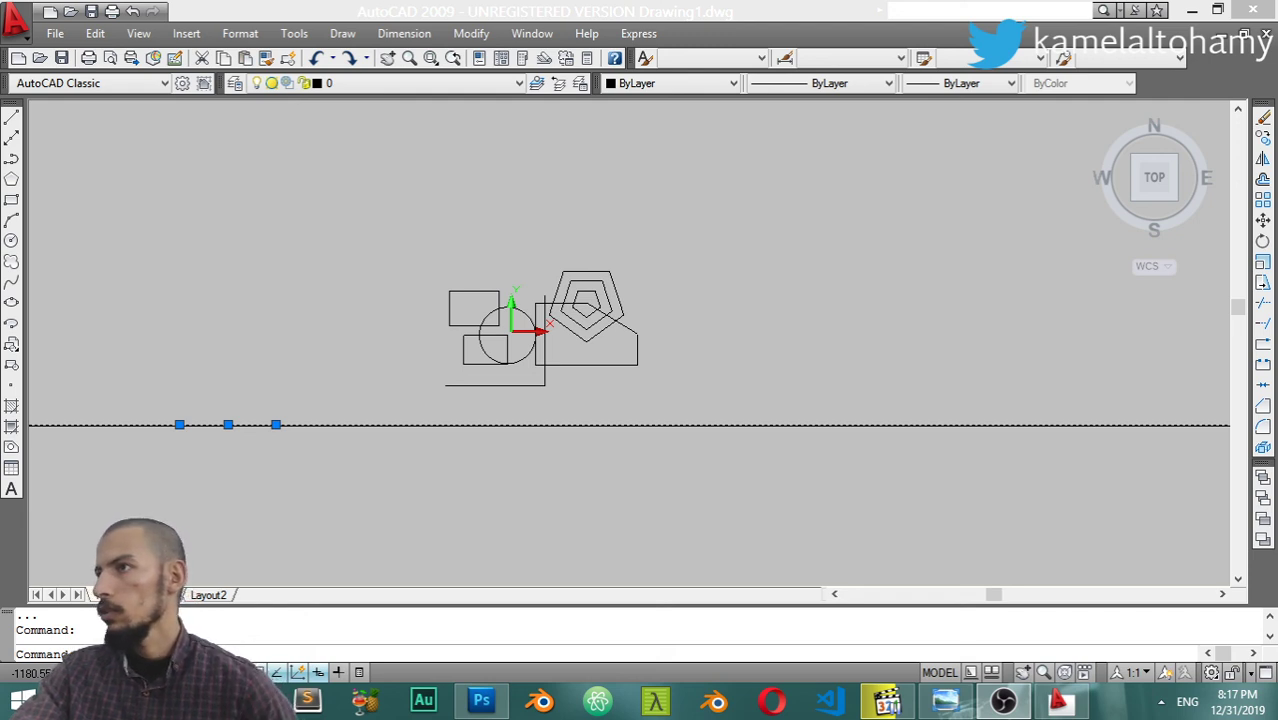
{"action": "left_click", "coordinate": [358, 34]}
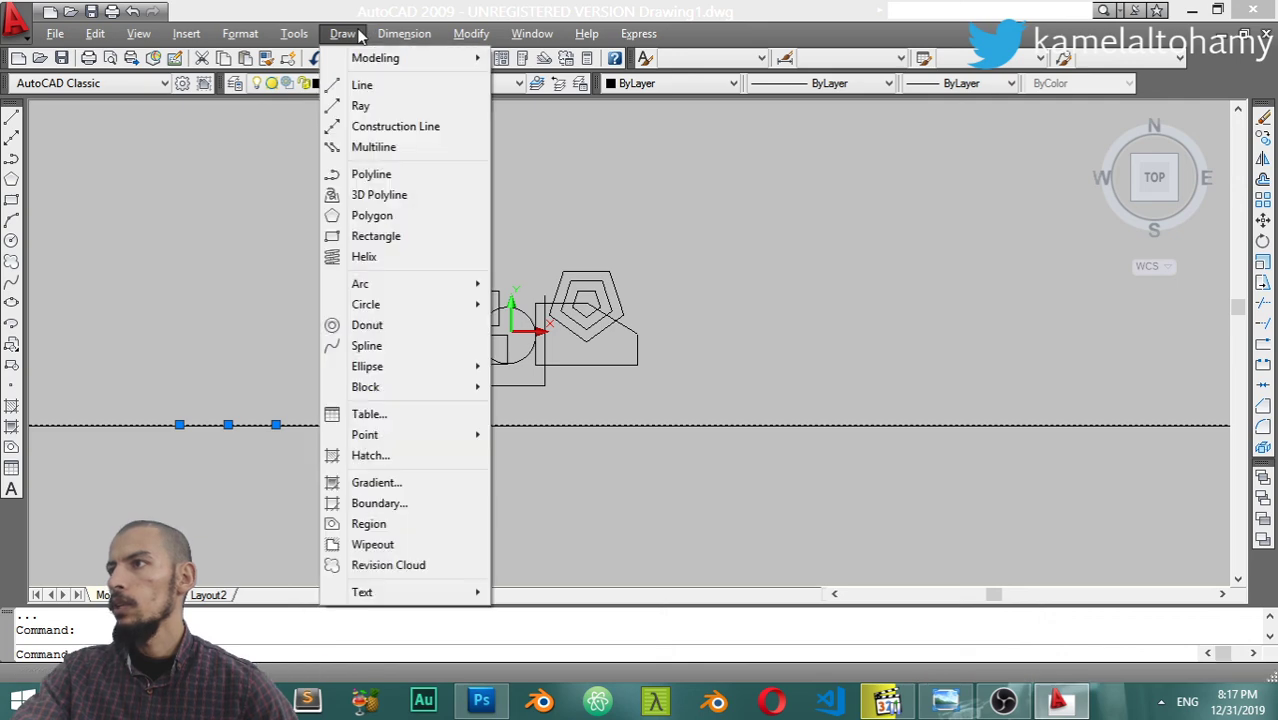